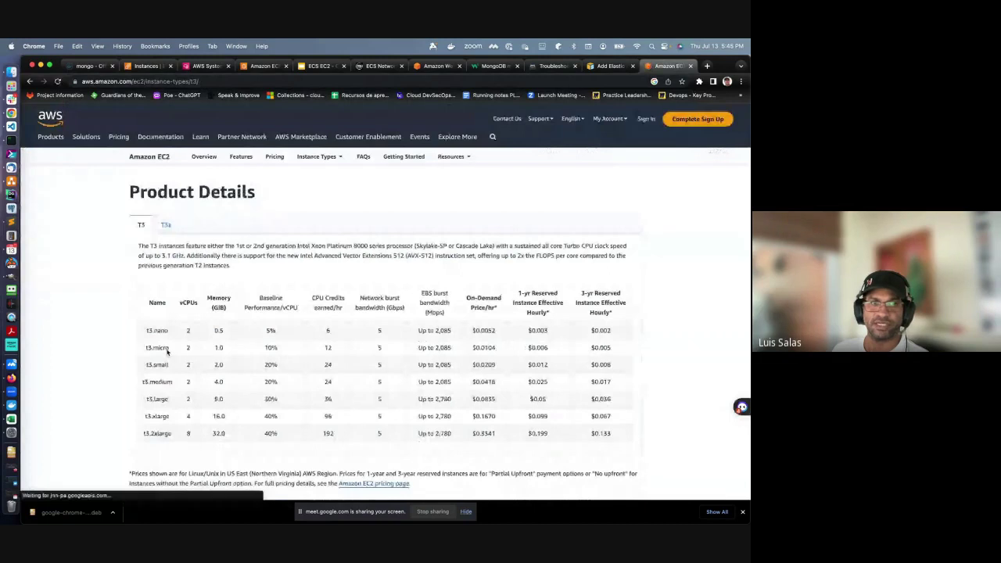
Highlight t3.small's name and its 2.0 GiB memory, then dismiss the Explain popup
{"action": "left_click_drag", "start_coordinate": [146, 364], "coordinate": [227, 368]}
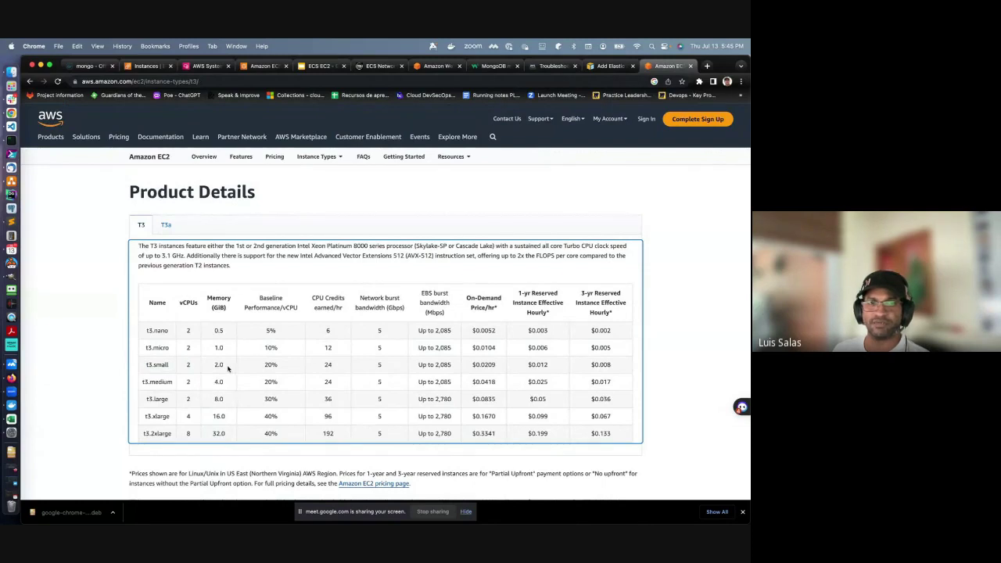
{"action": "double_click", "coordinate": [223, 365]}
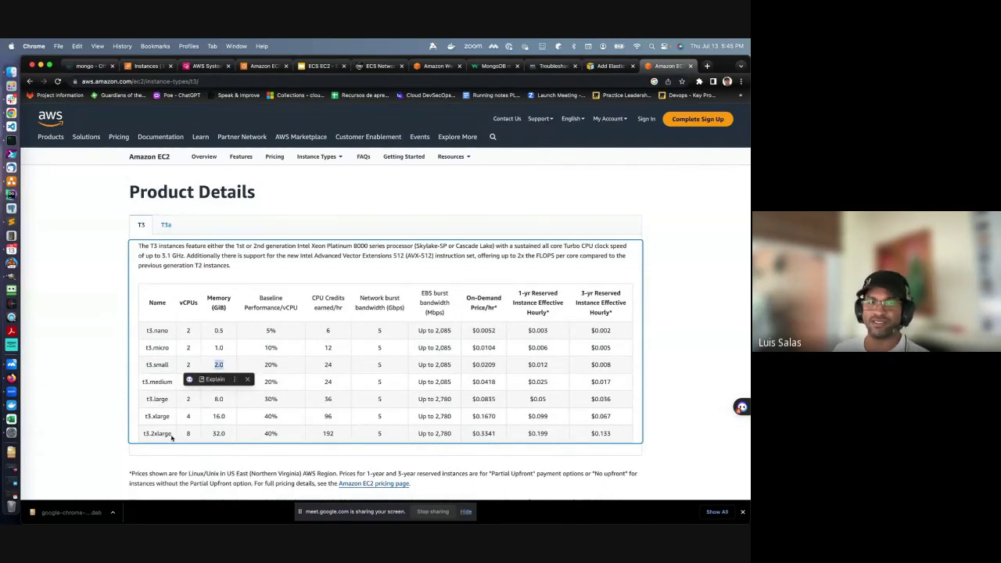
{"action": "mouse_move", "coordinate": [210, 444]}
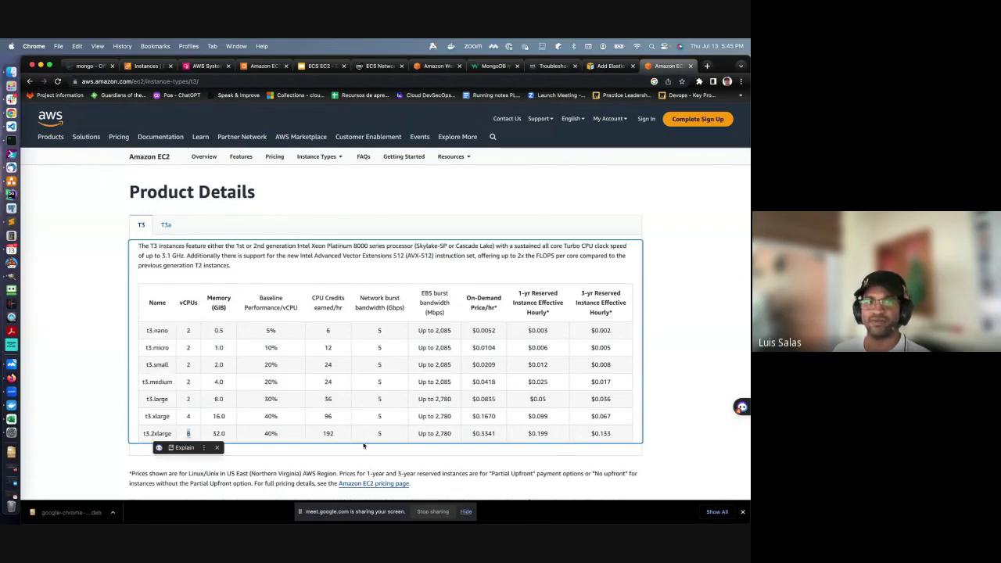
{"action": "left_click", "coordinate": [217, 448]}
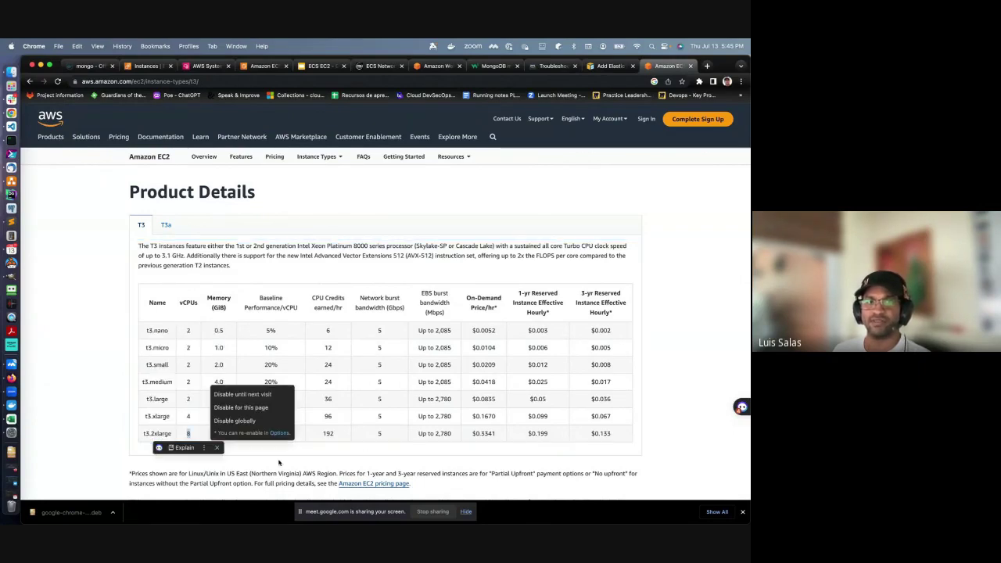
{"action": "left_click", "coordinate": [221, 420]}
Compare the t3.small and t3.medium vCPU counts, then return to the EC2 Instances tab
{"action": "left_click", "coordinate": [194, 435]}
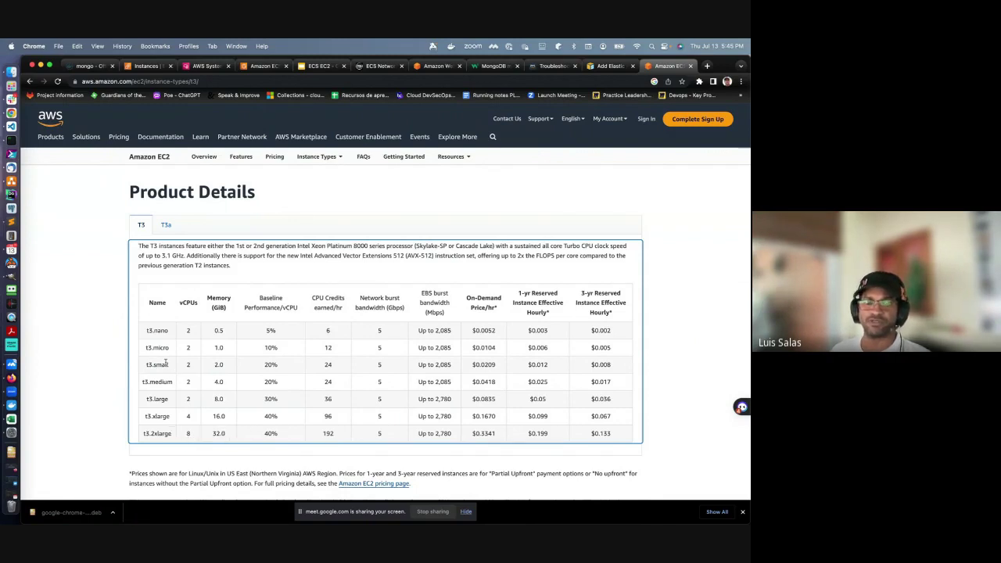
{"action": "left_click_drag", "start_coordinate": [186, 368], "coordinate": [192, 368]}
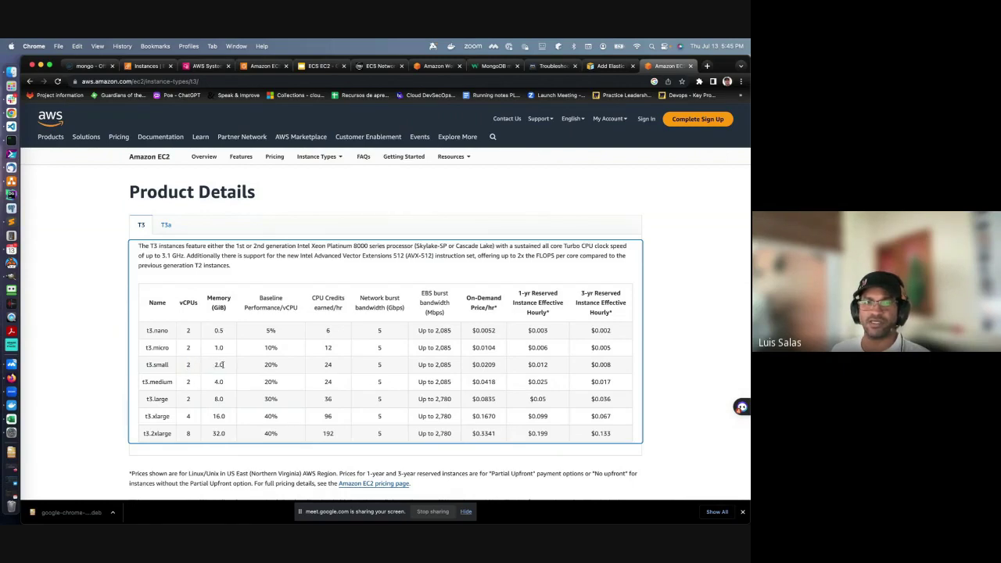
{"action": "scroll", "coordinate": [211, 438], "scroll_direction": "up", "scroll_amount": 1}
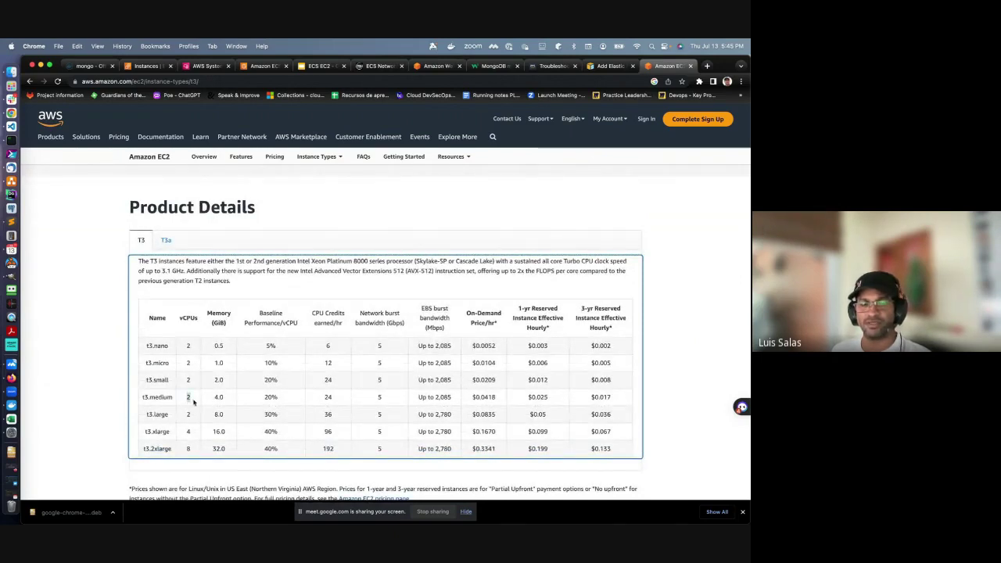
{"action": "double_click", "coordinate": [187, 398]}
{"action": "left_click", "coordinate": [190, 396]}
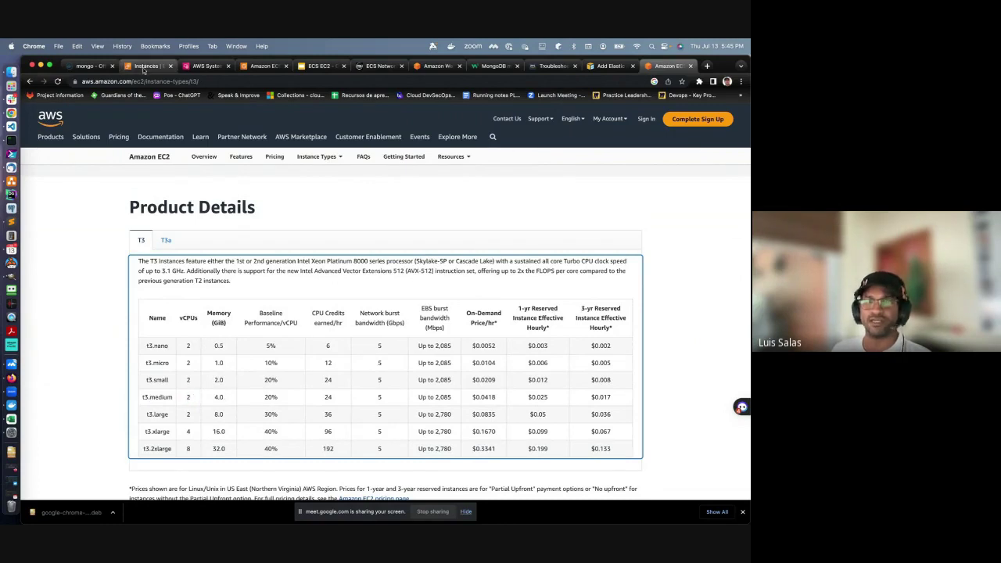
{"action": "left_click", "coordinate": [146, 66]}
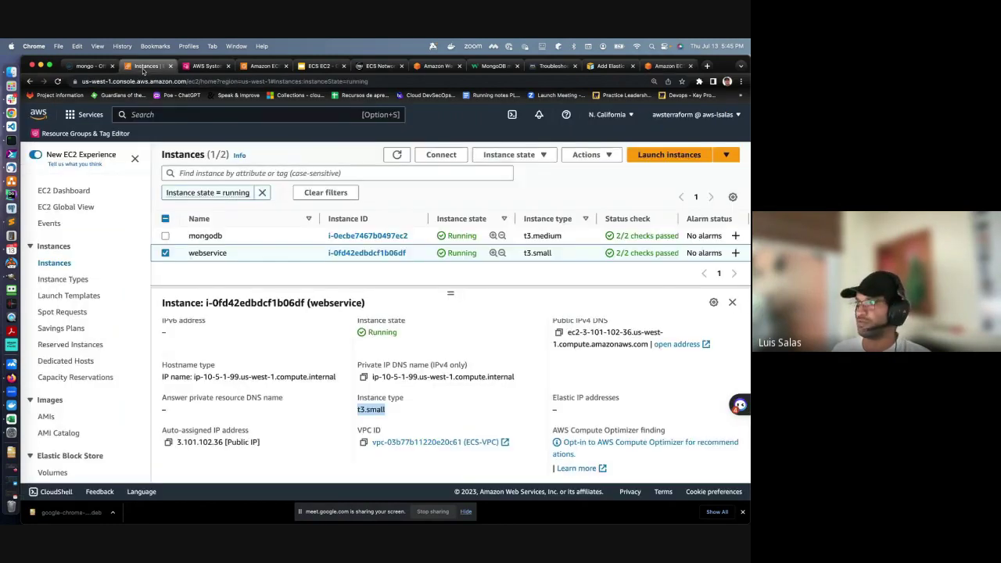
Select the mongodb instance and scroll through its t3.medium details panel
{"action": "left_click", "coordinate": [232, 237]}
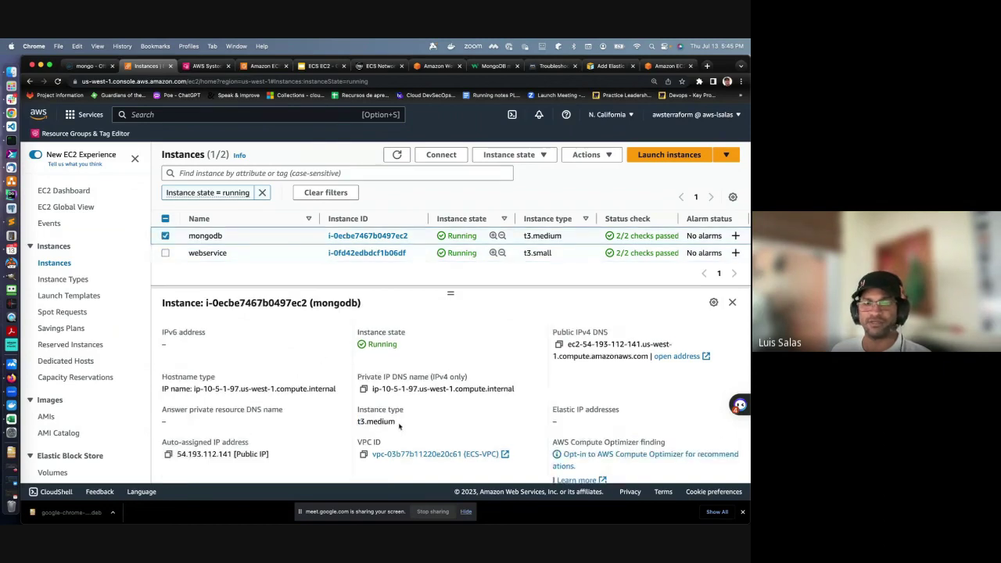
{"action": "left_click_drag", "start_coordinate": [399, 425], "coordinate": [358, 426]}
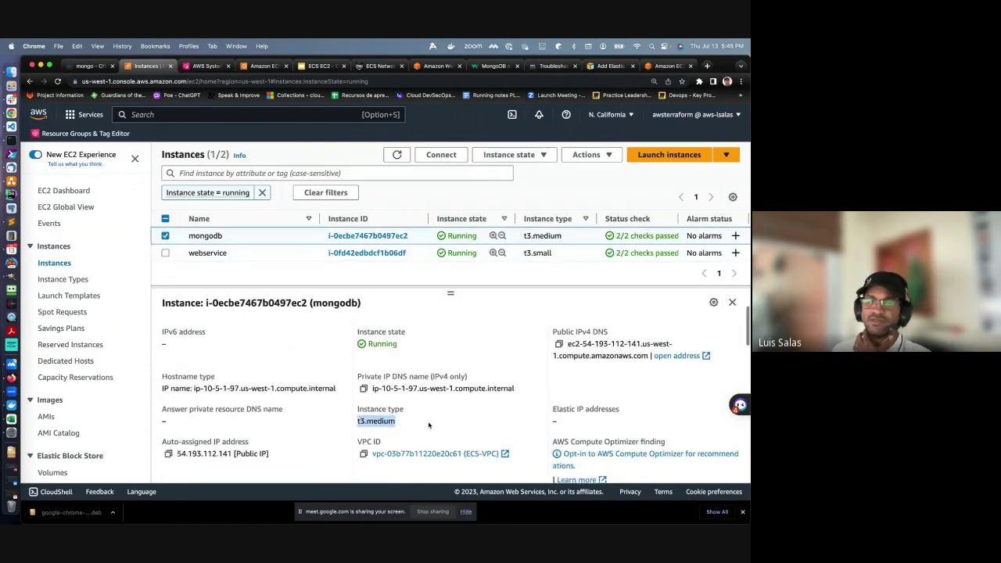
{"action": "scroll", "coordinate": [429, 425], "scroll_direction": "down", "scroll_amount": 1}
{"action": "scroll", "coordinate": [429, 425], "scroll_direction": "up", "scroll_amount": 3}
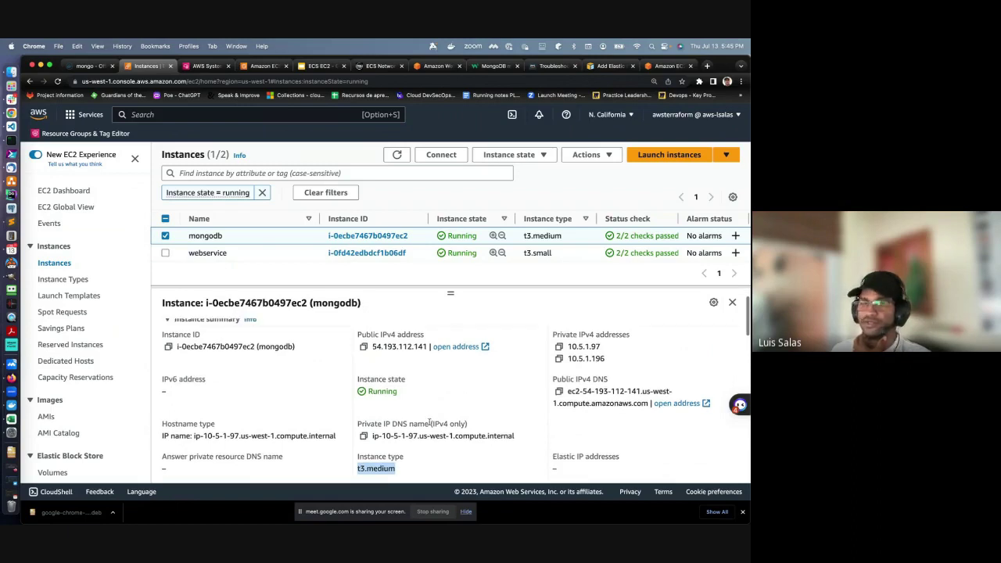
{"action": "scroll", "coordinate": [429, 425], "scroll_direction": "down", "scroll_amount": 3}
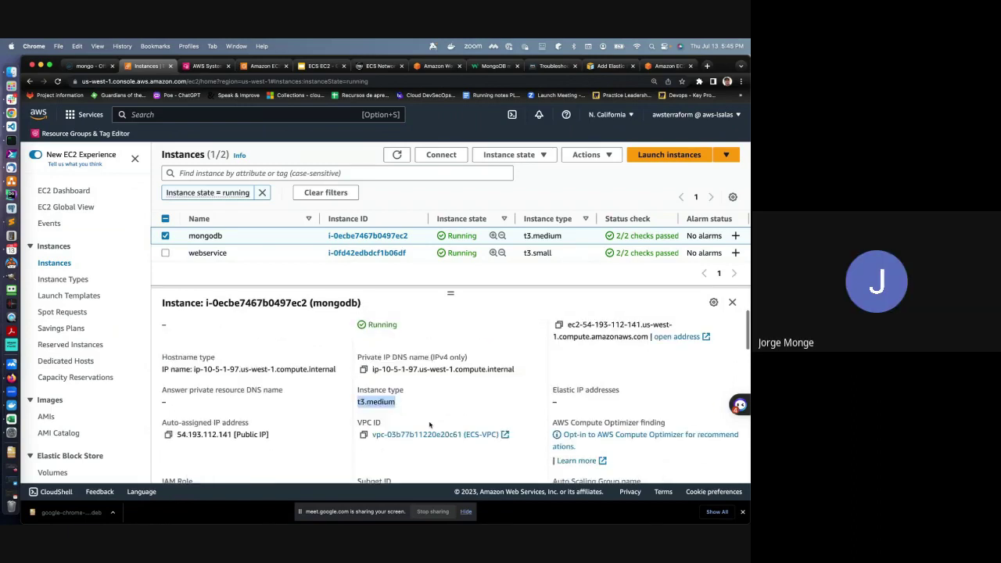
{"action": "scroll", "coordinate": [430, 425], "scroll_direction": "down", "scroll_amount": 5}
{"action": "scroll", "coordinate": [429, 425], "scroll_direction": "down", "scroll_amount": 2}
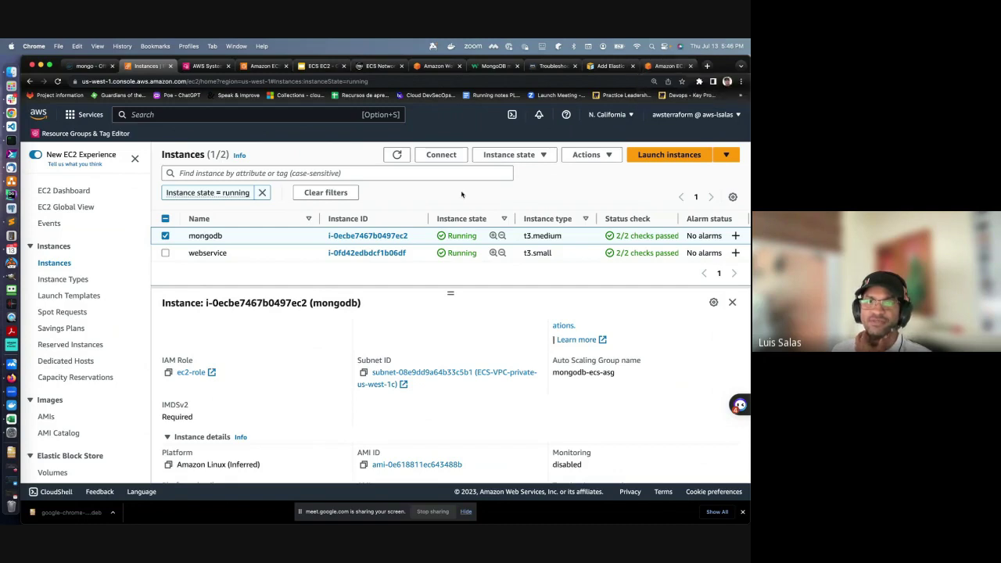
Reselect mongodb and bring up its Connect options
{"action": "left_click", "coordinate": [167, 237]}
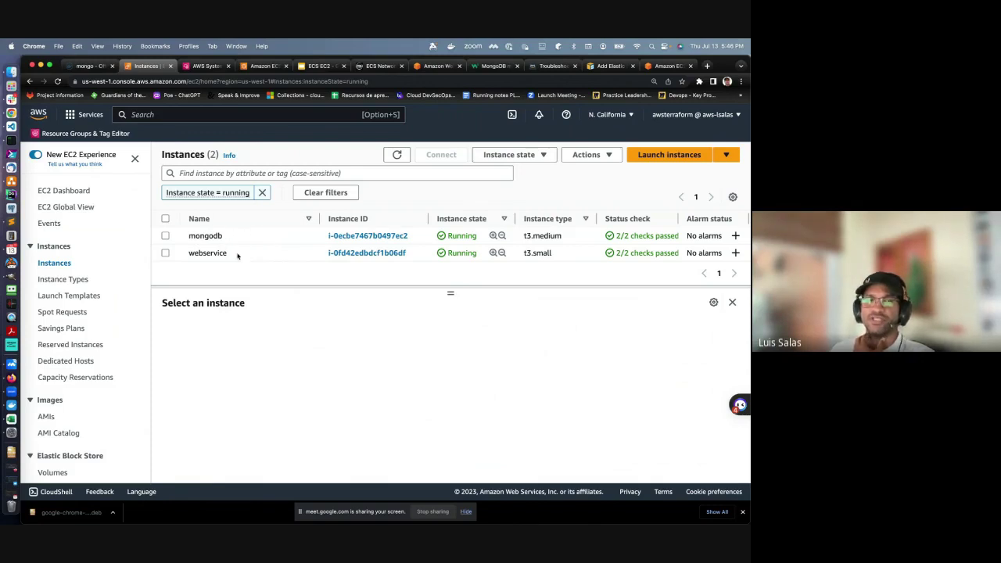
{"action": "left_click", "coordinate": [275, 235]}
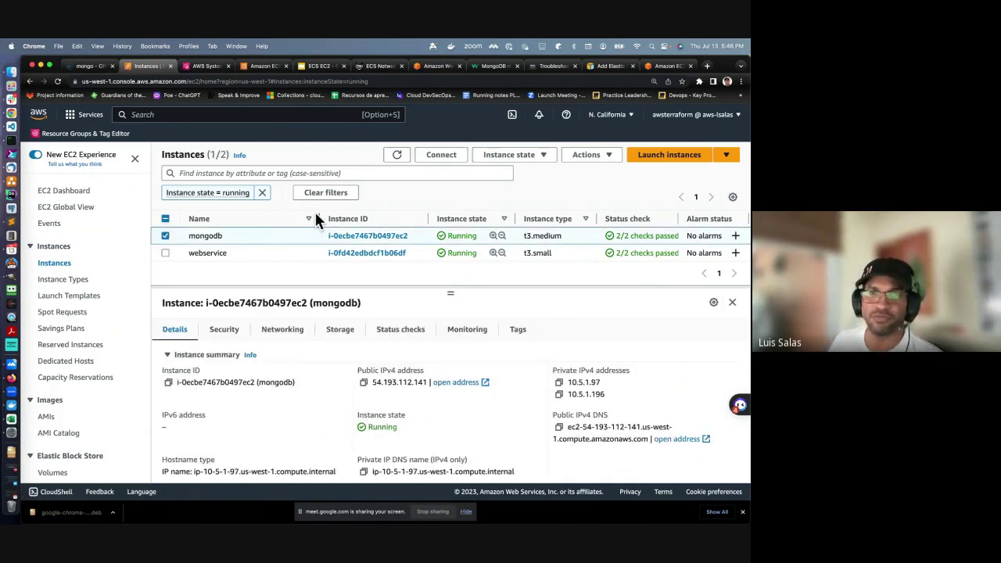
{"action": "left_click", "coordinate": [435, 154]}
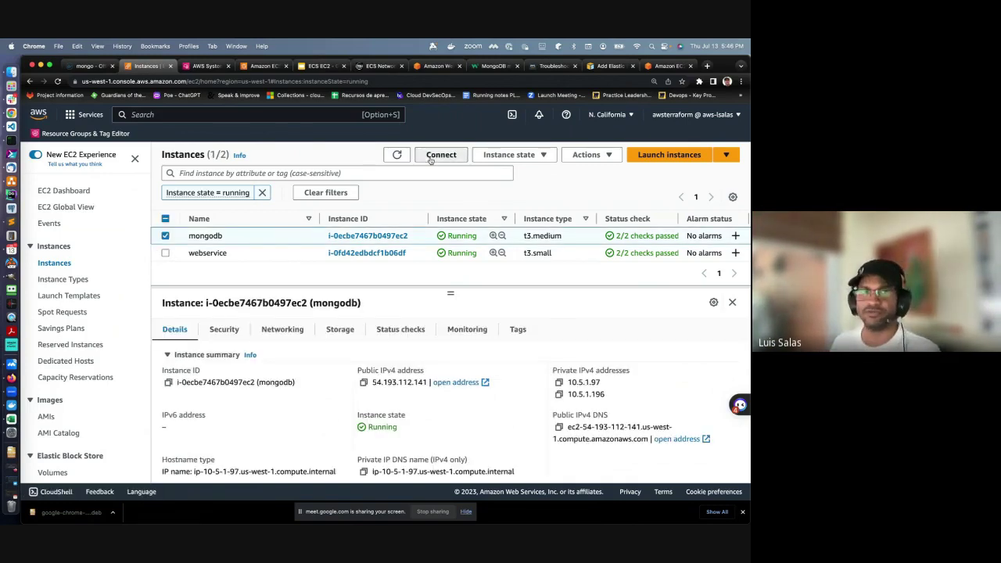
Start the Session Manager shell on mongodb and become root with sudo su -
{"action": "left_click", "coordinate": [471, 369]}
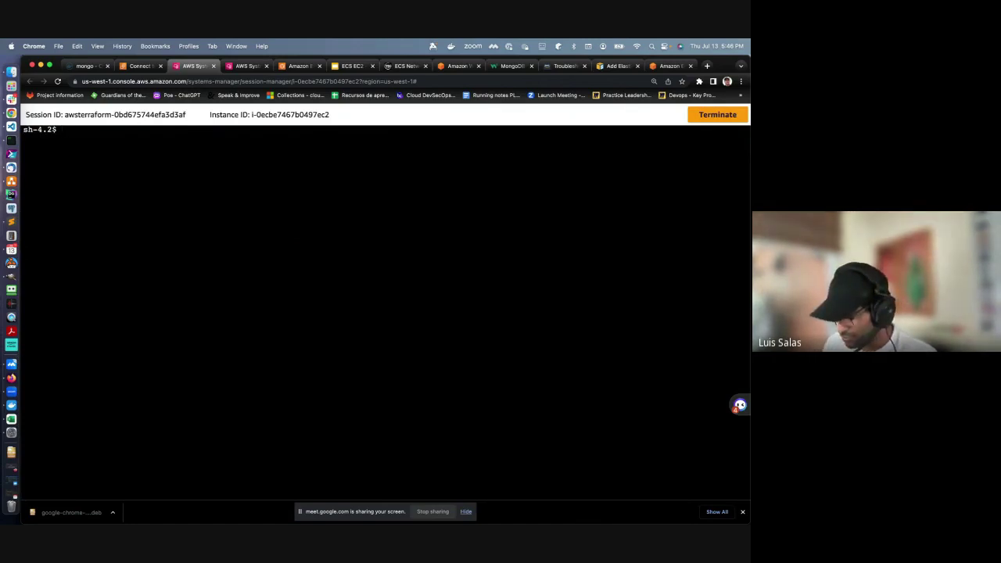
{"action": "type", "text": "sudo u"}
{"action": "type", "text": "s"}
{"action": "key", "text": "BackSpace"}
{"action": "key", "text": "BackSpace"}
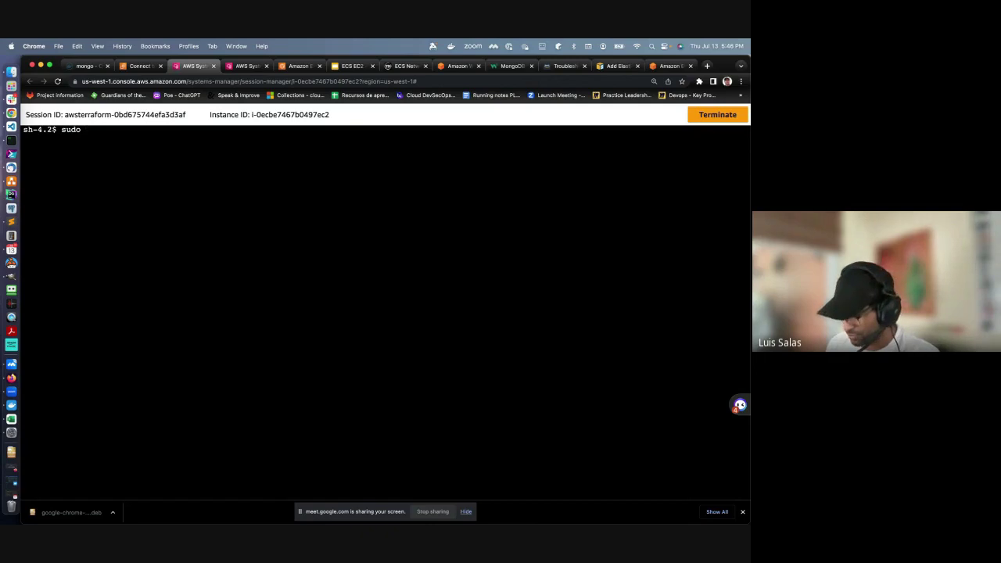
{"action": "type", "text": "su -"}
{"action": "key", "text": "Return"}
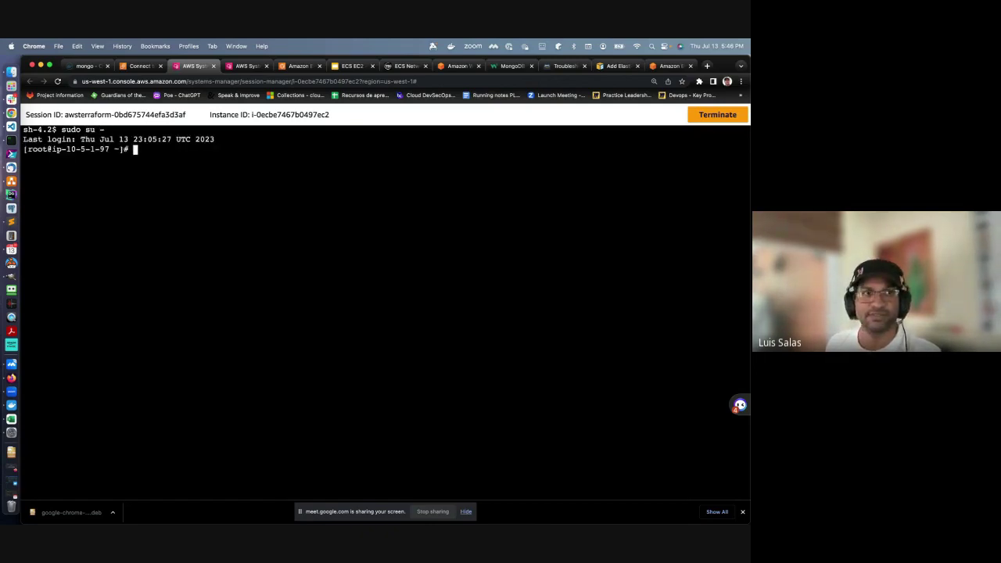
Run docker ps to see the mongo:latest container, then docker volume ls
{"action": "type", "text": "docker"}
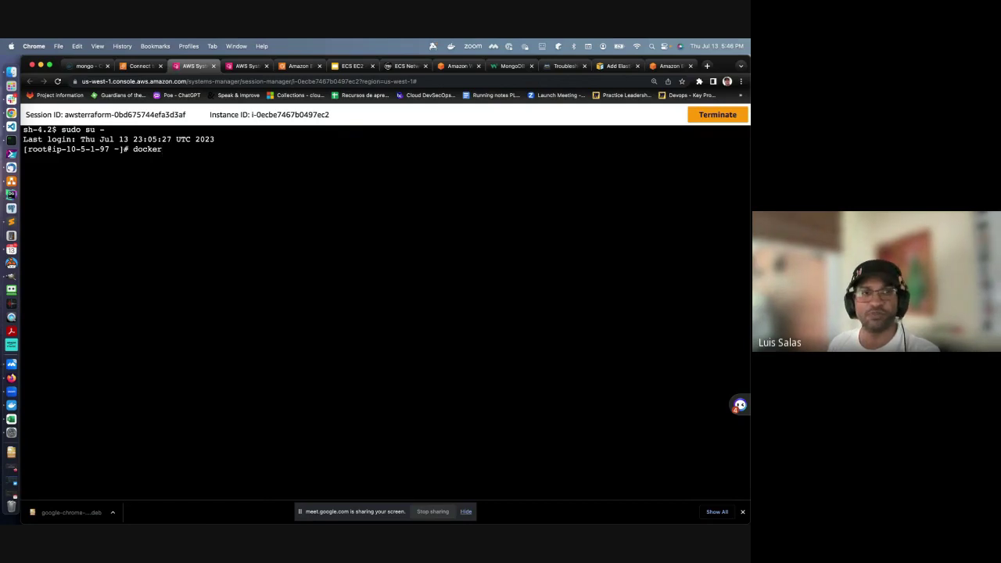
{"action": "type", "text": " ps"}
{"action": "key", "text": "Return"}
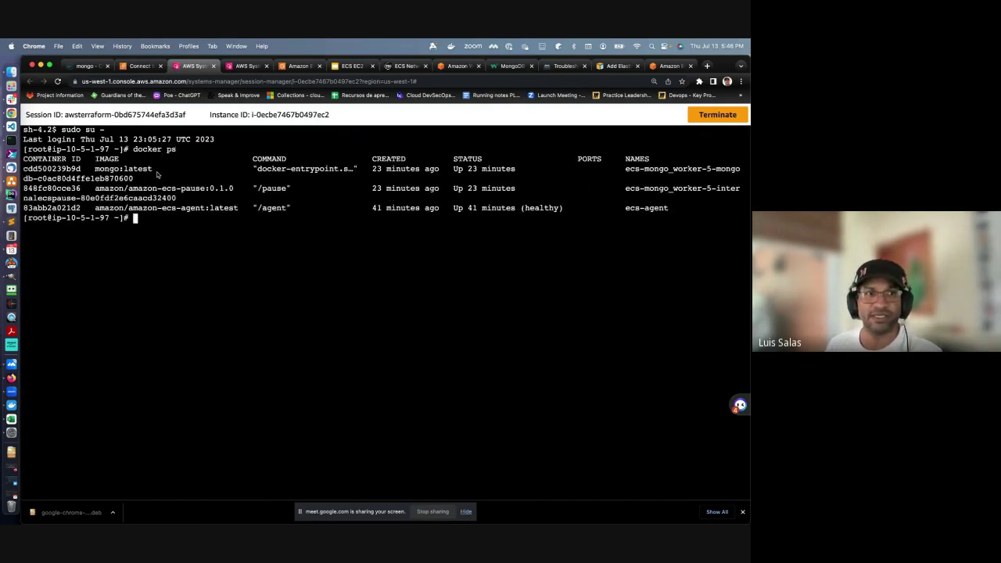
{"action": "left_click_drag", "start_coordinate": [162, 170], "coordinate": [87, 174]}
{"action": "left_click", "coordinate": [93, 174]}
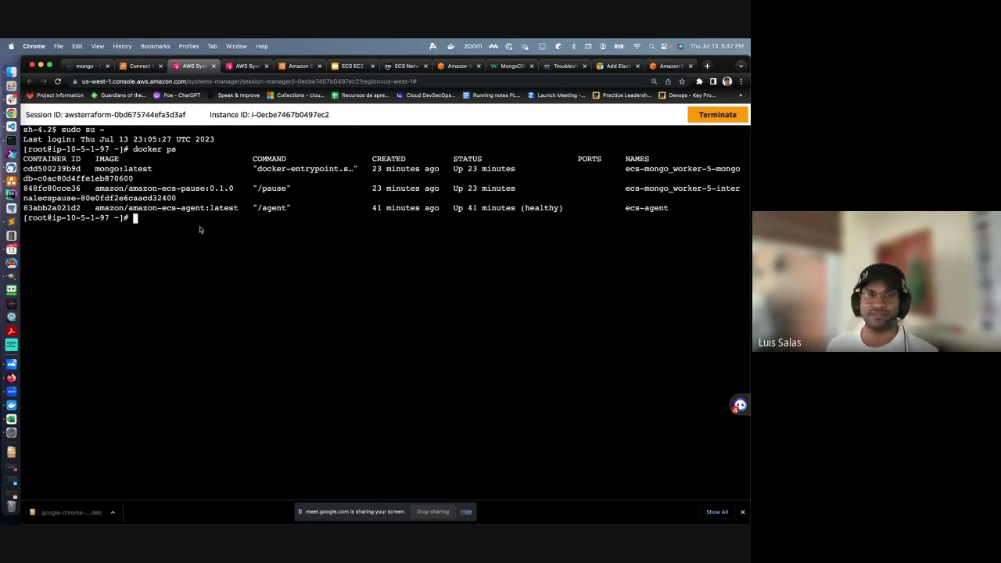
{"action": "type", "text": "docker volume"}
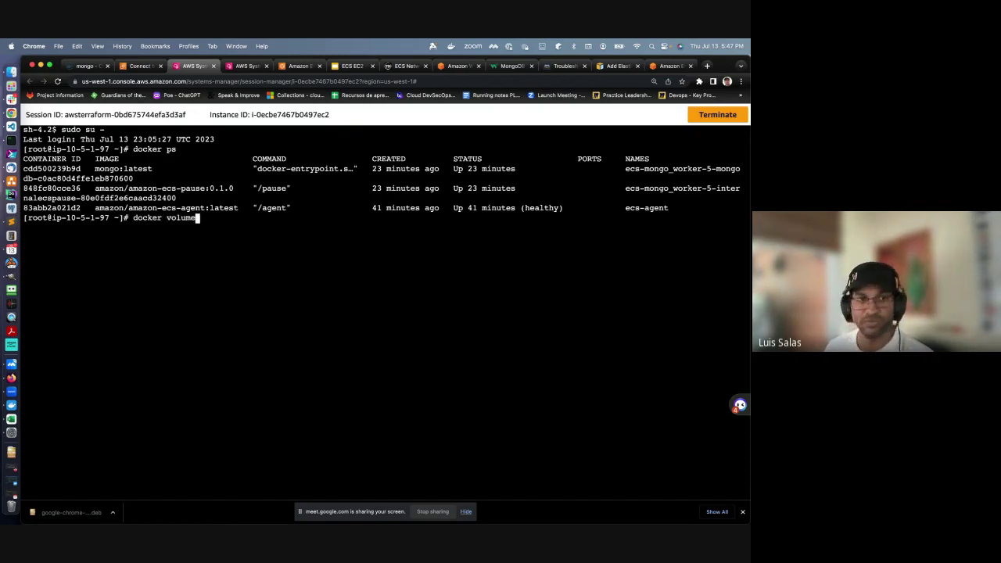
{"action": "type", "text": " ls"}
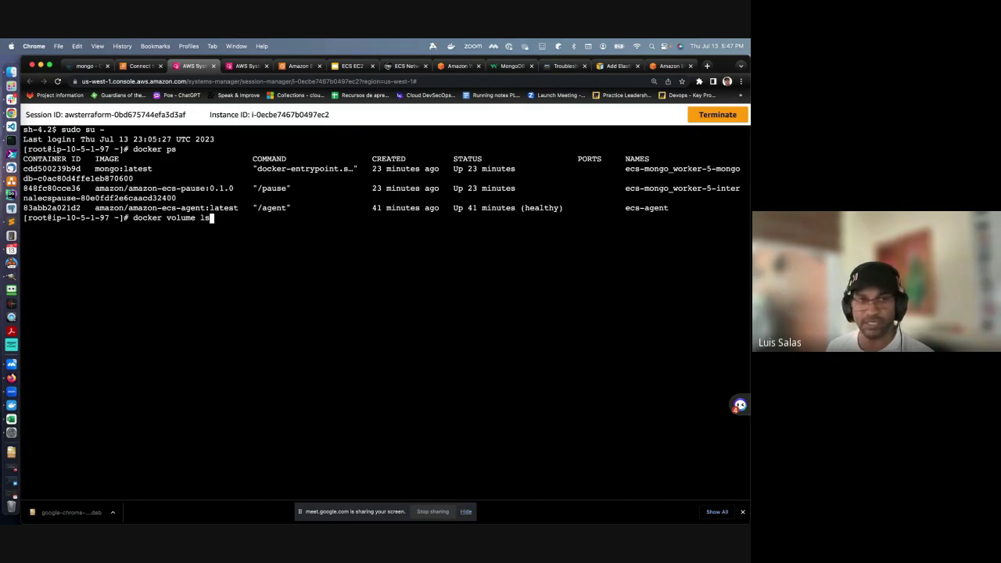
{"action": "key", "text": "Return"}
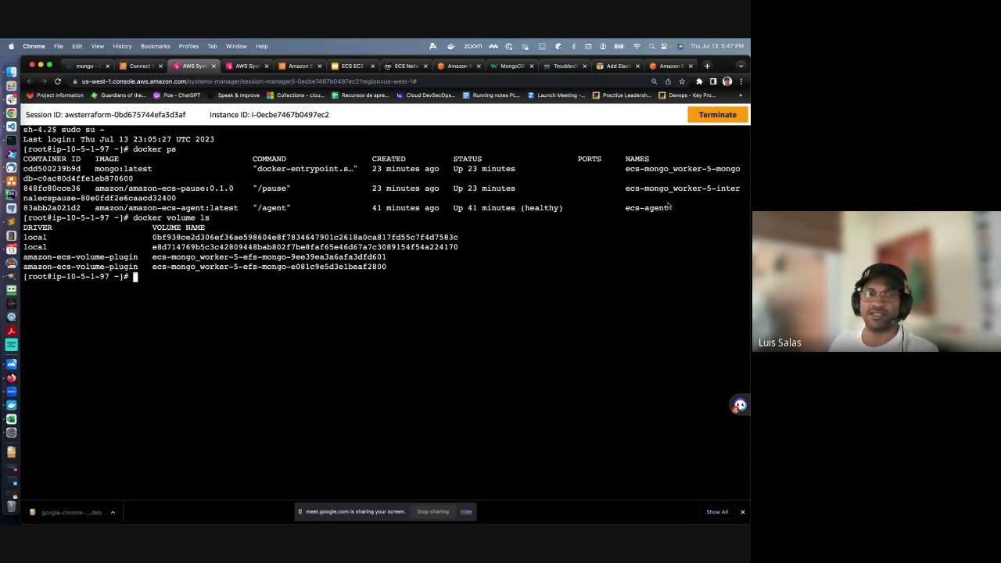
{"action": "type", "text": "d"}
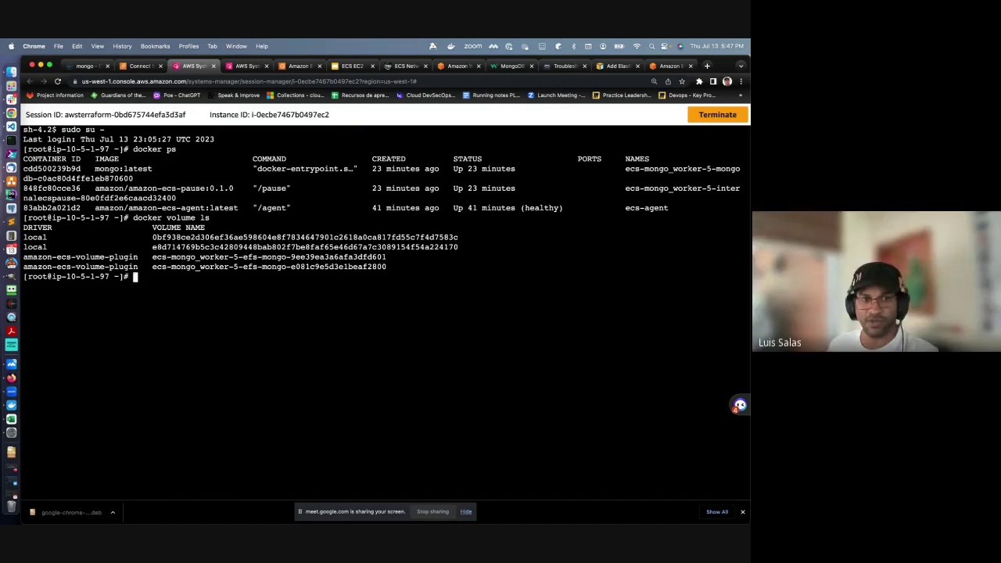
{"action": "key", "text": "BackSpace"}
{"action": "key", "text": "BackSpace"}
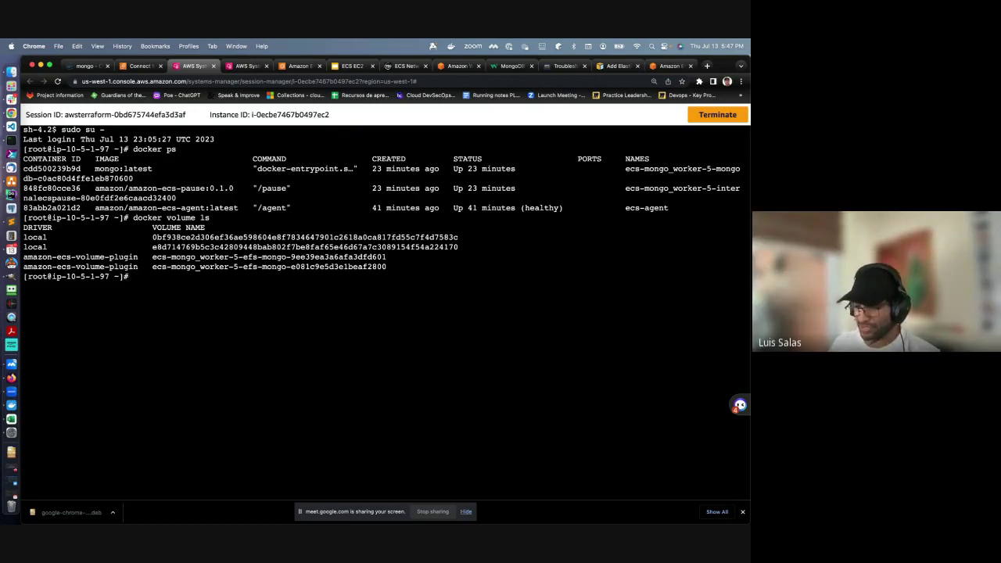
Cancel the hung df -h and df commands with Ctrl+C, then rerun docker ps
{"action": "type", "text": "df -h"}
{"action": "key", "text": "Return"}
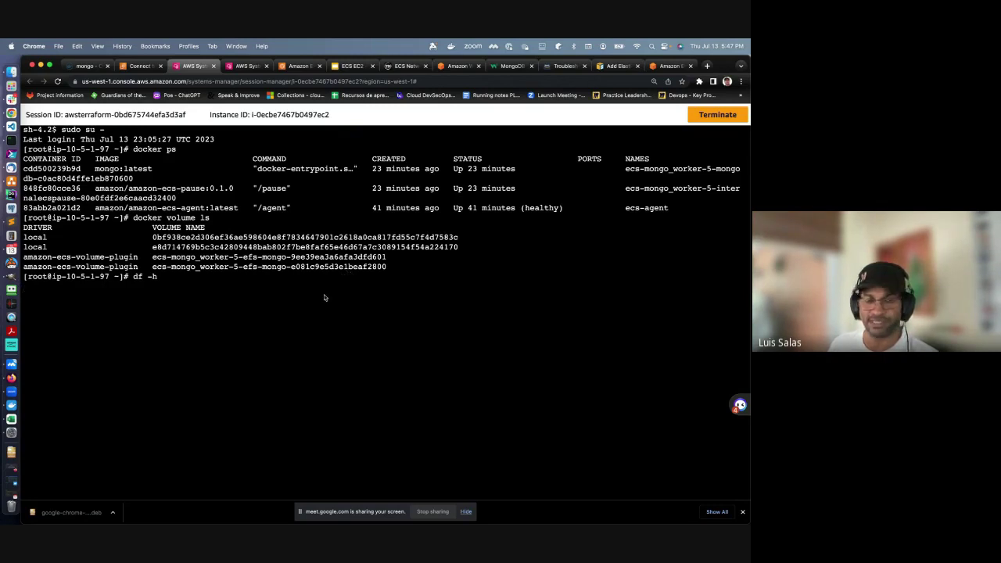
{"action": "key", "text": "ctrl+c"}
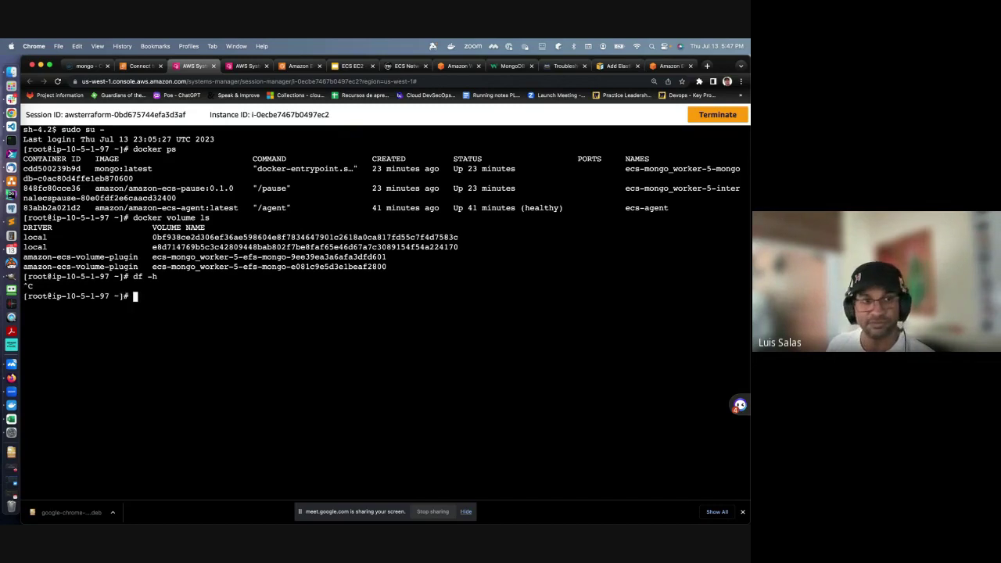
{"action": "type", "text": "df -h"}
{"action": "key", "text": "Return"}
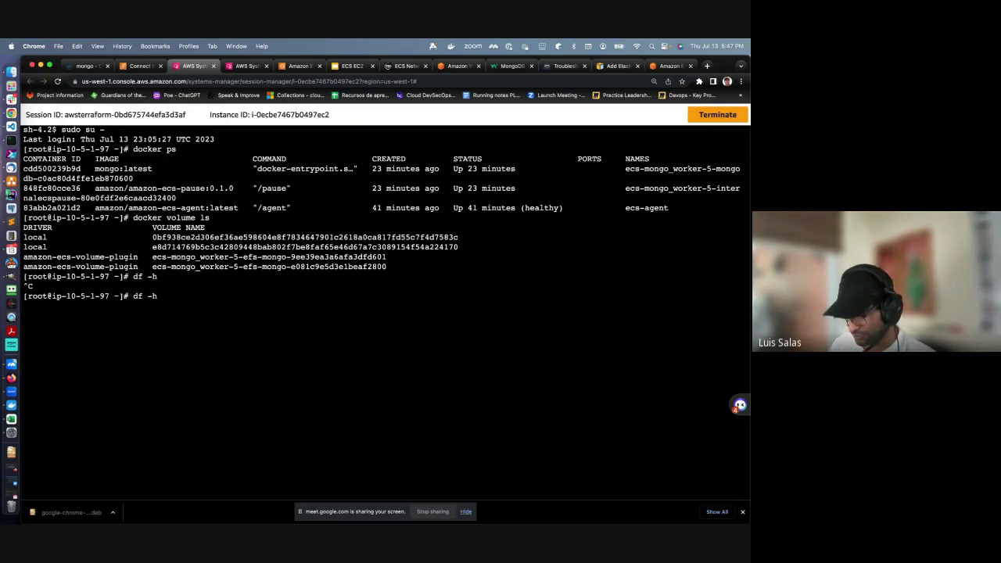
{"action": "key", "text": "ctrl+c"}
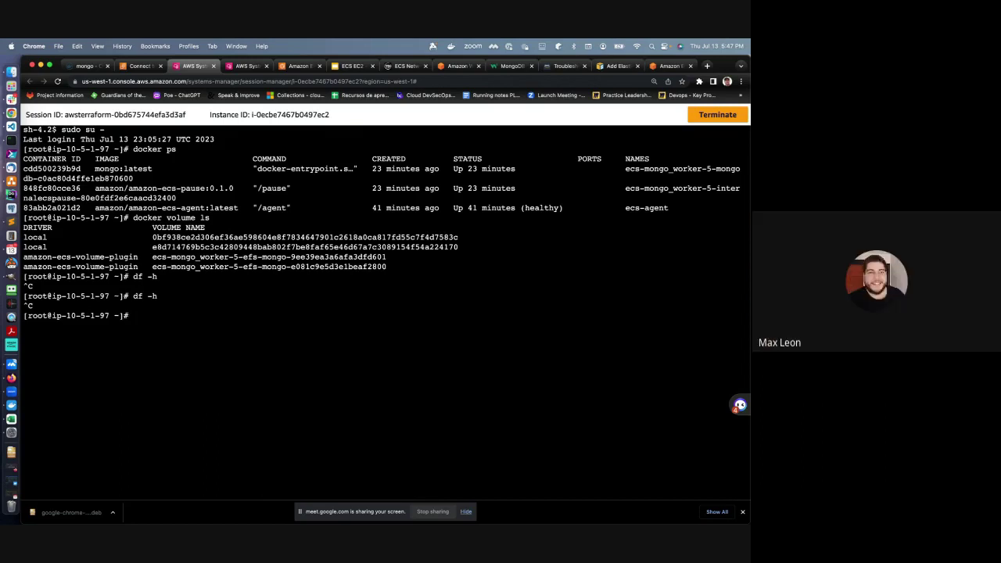
{"action": "type", "text": "df"}
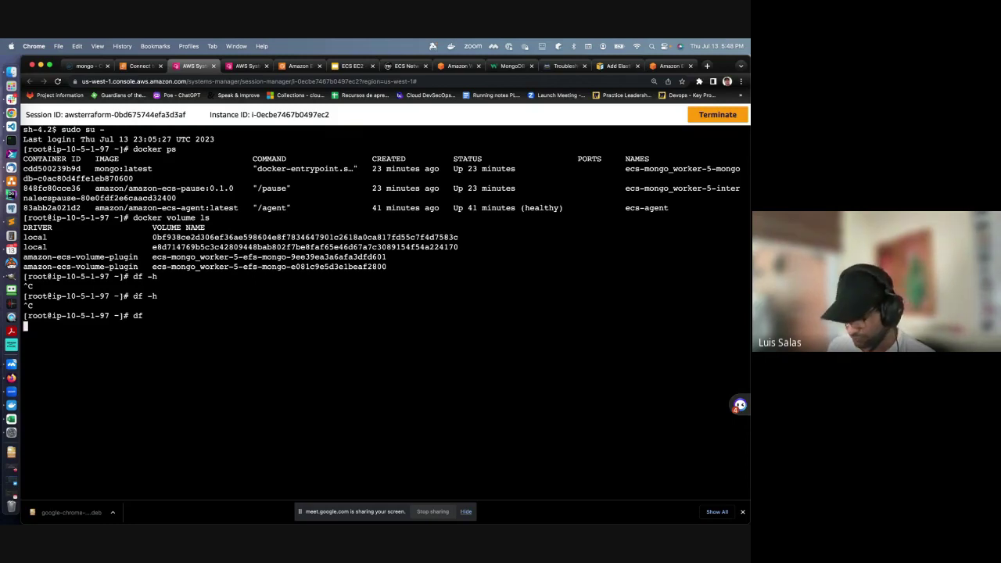
{"action": "key", "text": "ctrl+c"}
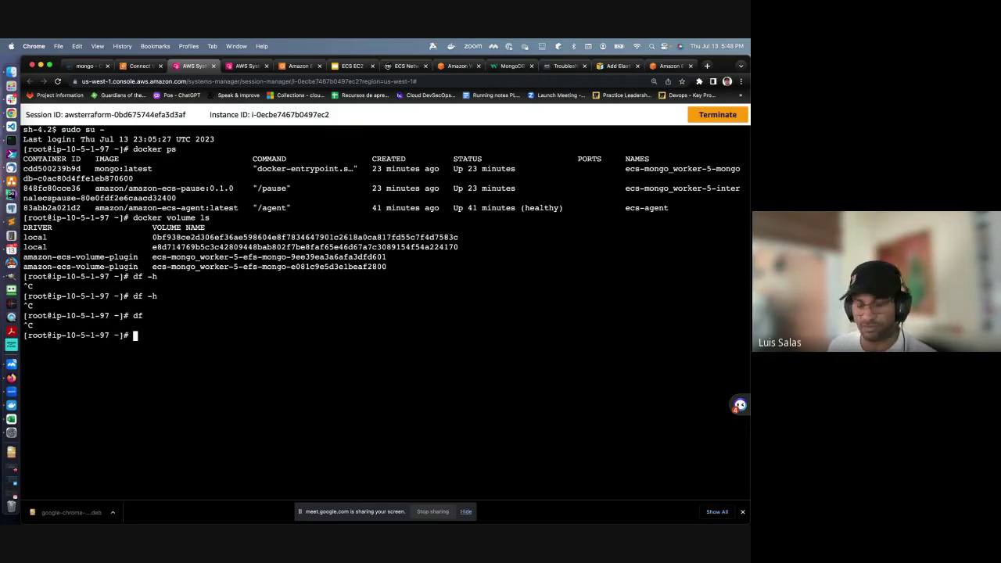
{"action": "type", "text": "docker ps"}
{"action": "key", "text": "Return"}
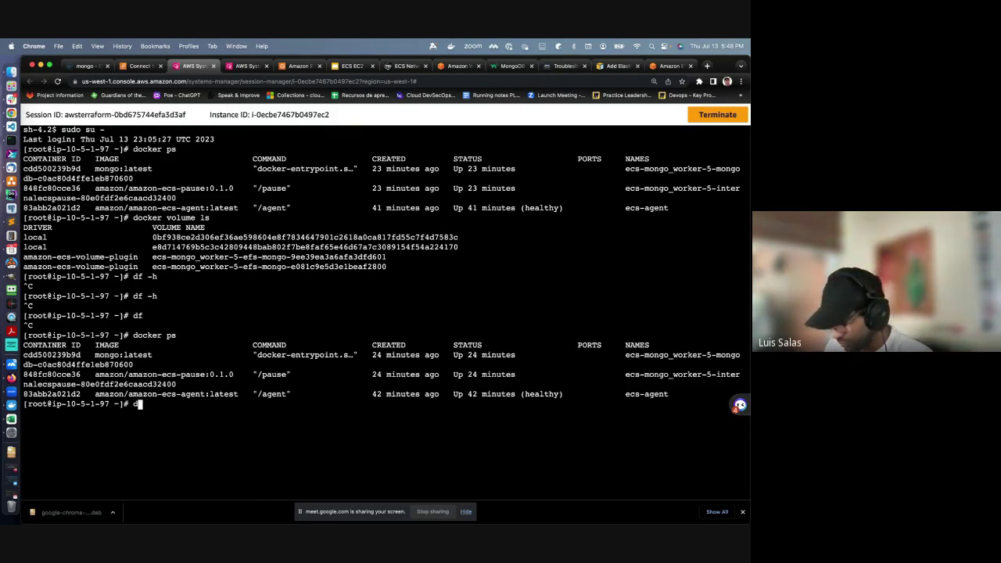
Open a bash shell in the mongo container with docker exec -it cdd500239b9d bash
{"action": "type", "text": "docker"}
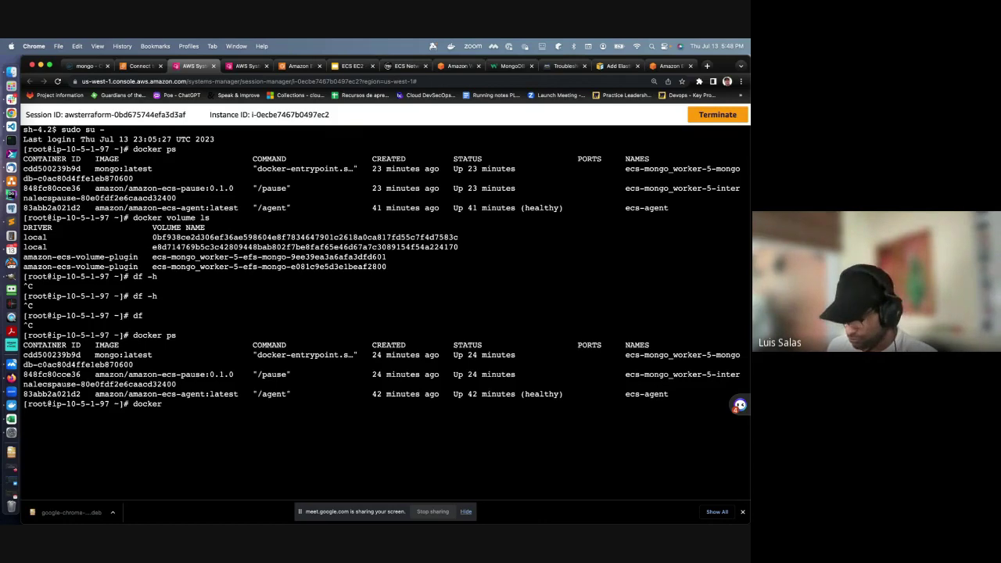
{"action": "type", "text": " exec"}
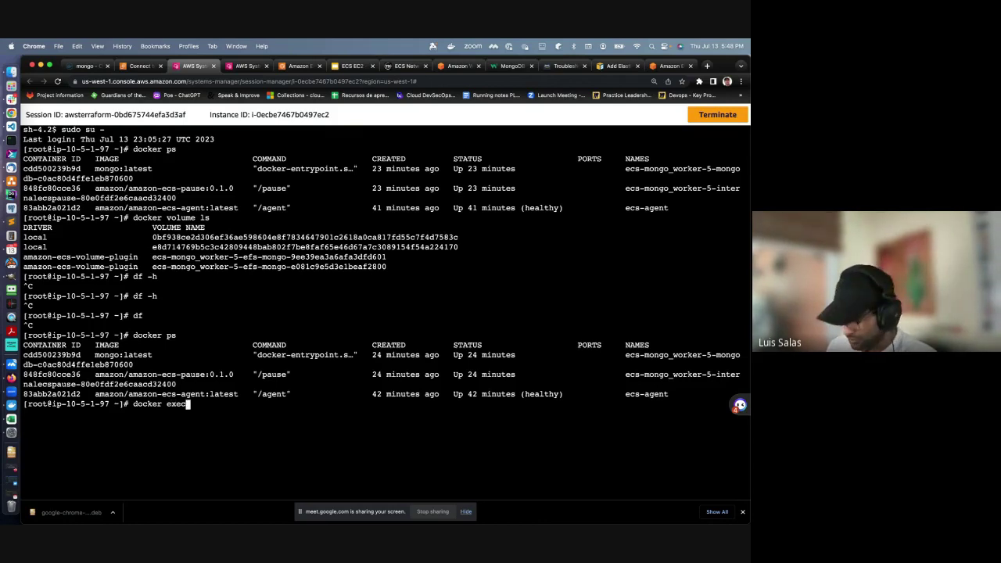
{"action": "type", "text": " -it"}
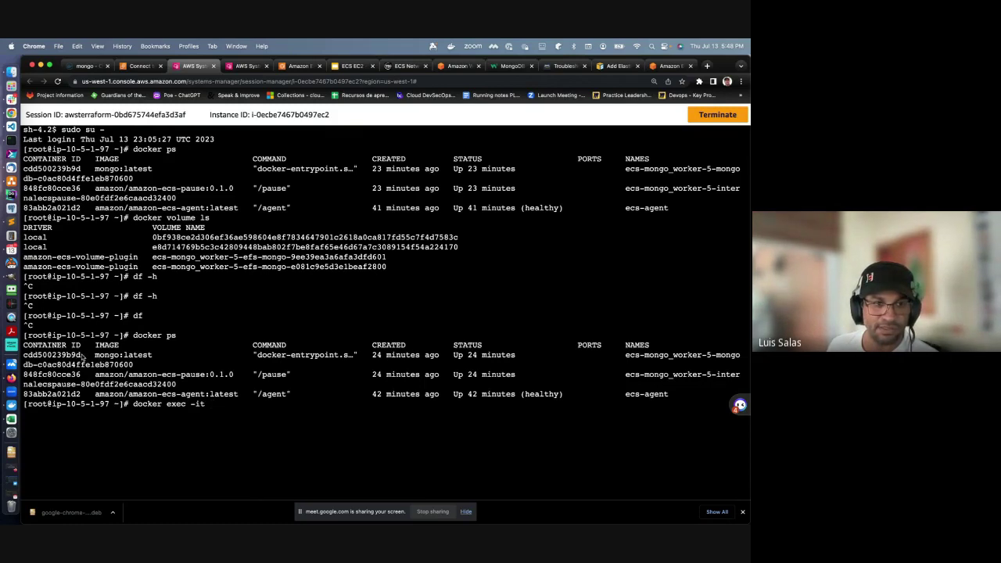
{"action": "left_click_drag", "start_coordinate": [82, 356], "coordinate": [22, 355]}
{"action": "left_click", "coordinate": [286, 437]}
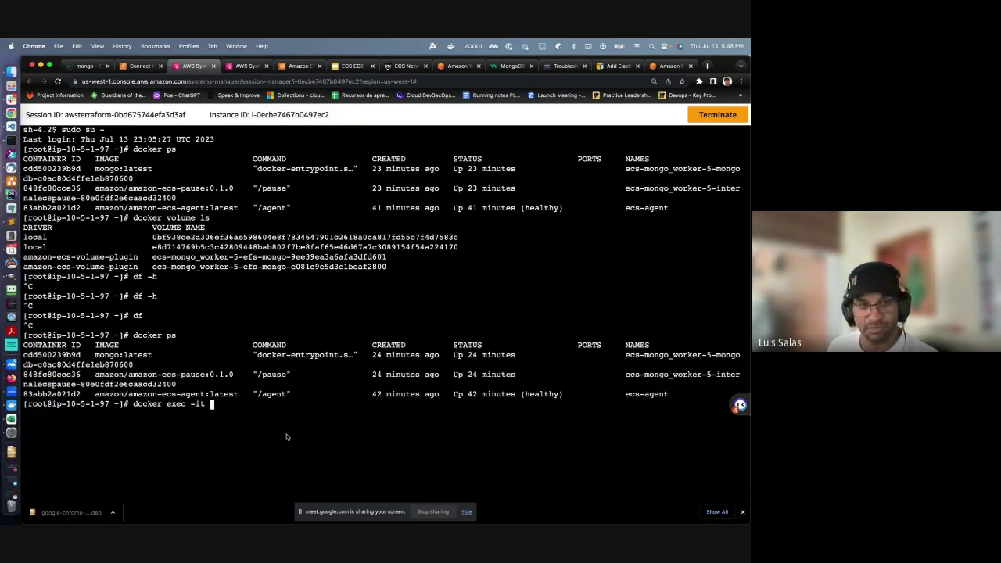
{"action": "key", "text": "super+v"}
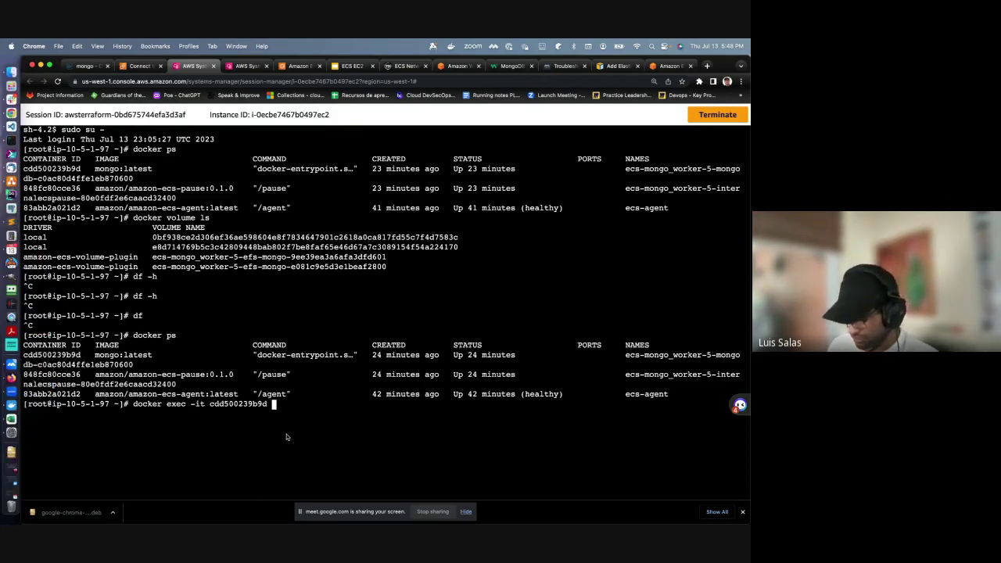
{"action": "type", "text": "bash"}
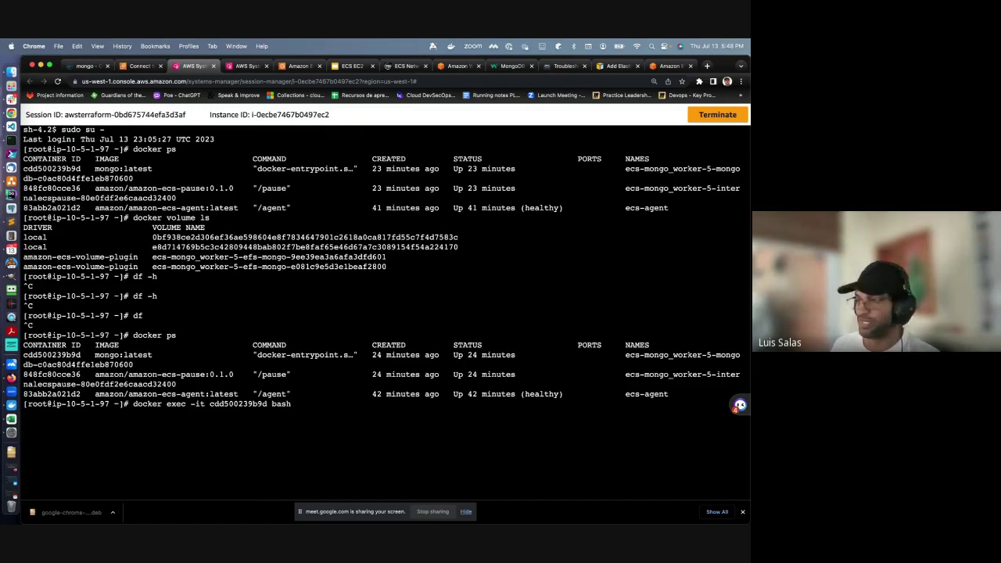
{"action": "key", "text": "Return"}
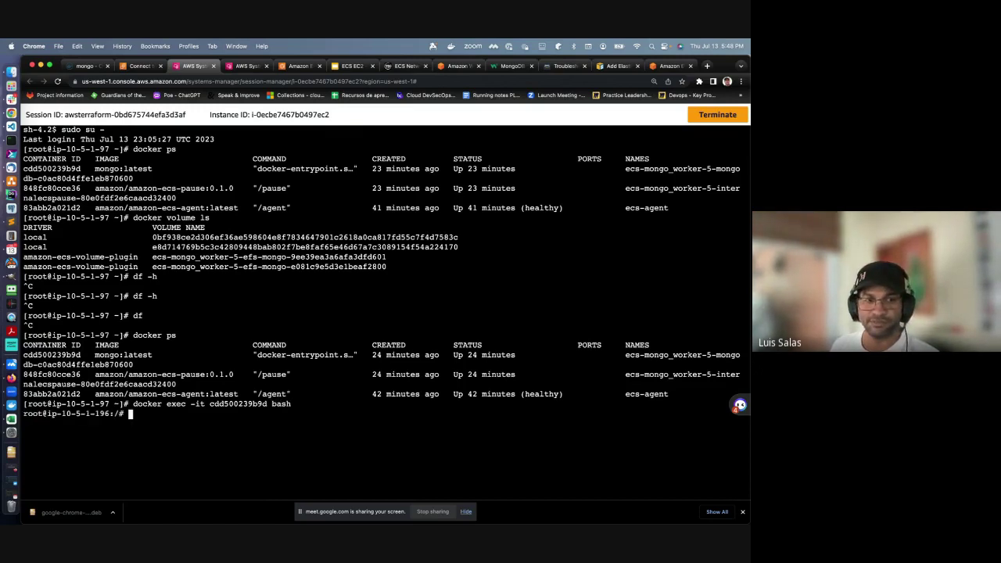
Run df -h in the container and inspect the 127.0.0.1:/ filesystem mounted on /data/db
{"action": "type", "text": "df -h"}
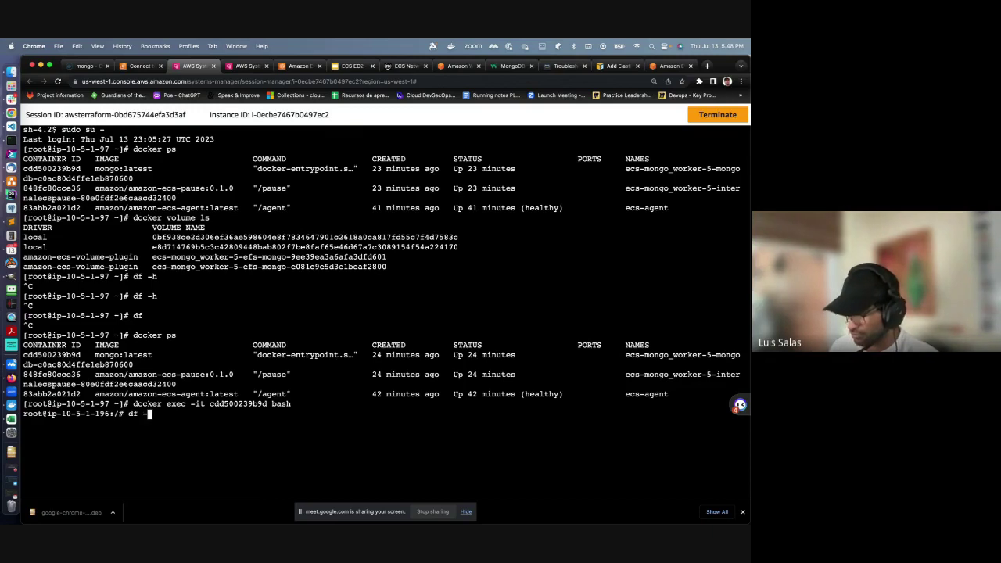
{"action": "key", "text": "Return"}
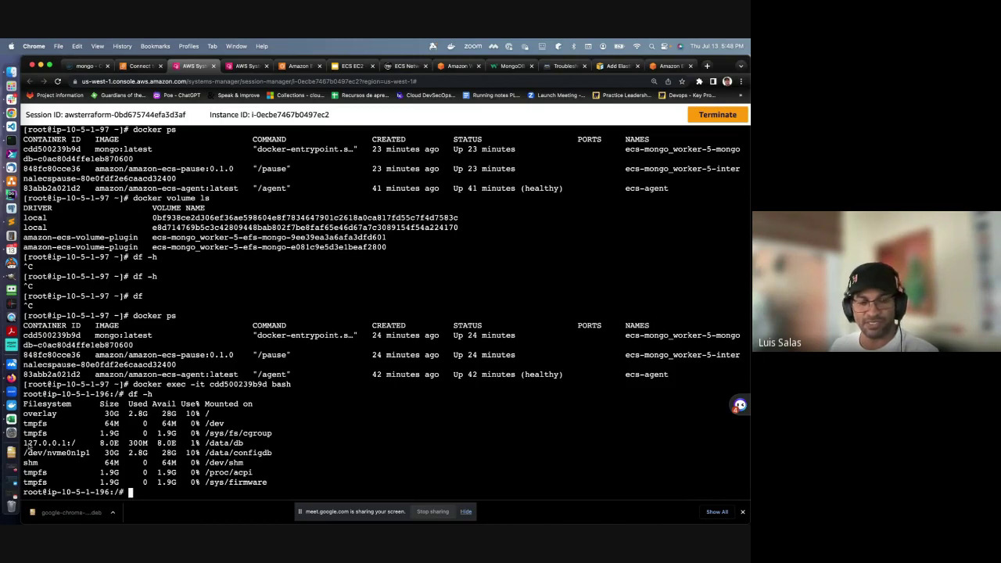
{"action": "left_click_drag", "start_coordinate": [26, 445], "coordinate": [84, 447]}
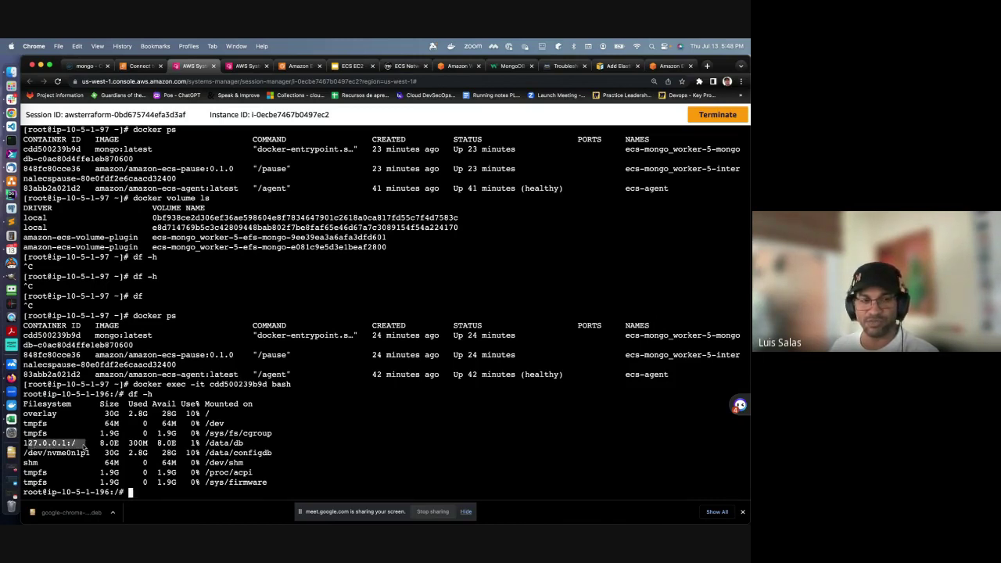
{"action": "left_click", "coordinate": [83, 446]}
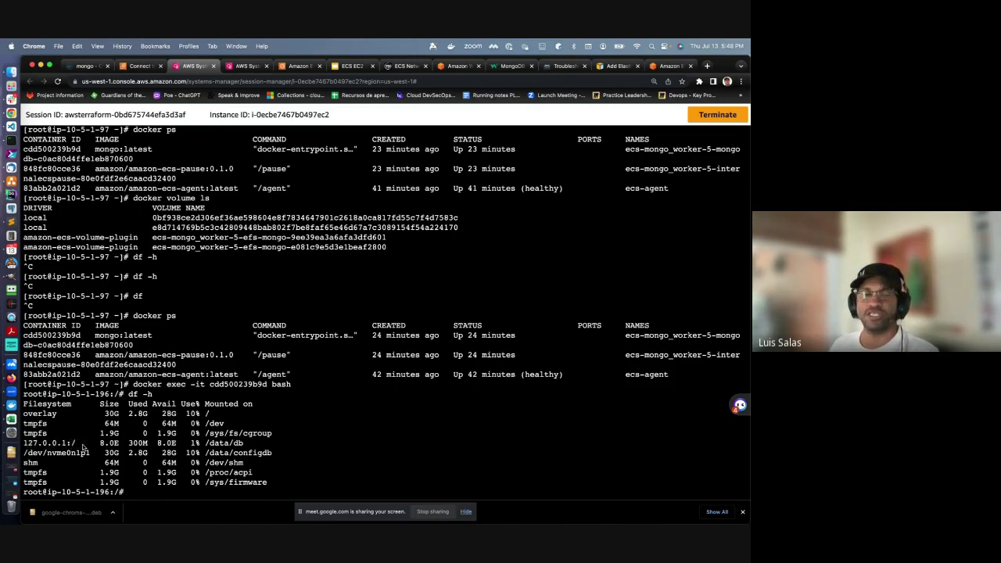
{"action": "left_click_drag", "start_coordinate": [78, 446], "coordinate": [26, 448]}
{"action": "left_click", "coordinate": [24, 447]}
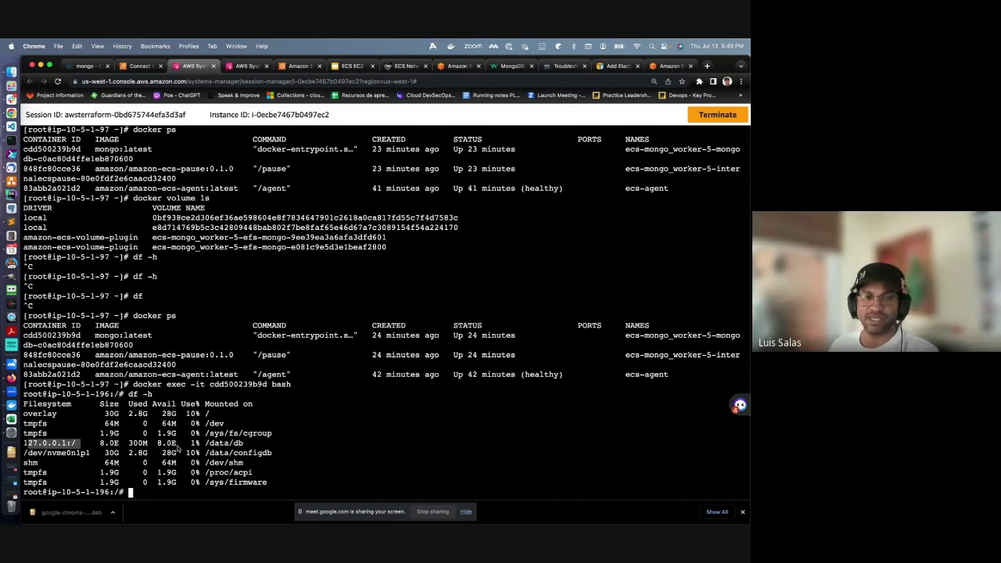
{"action": "left_click", "coordinate": [176, 446]}
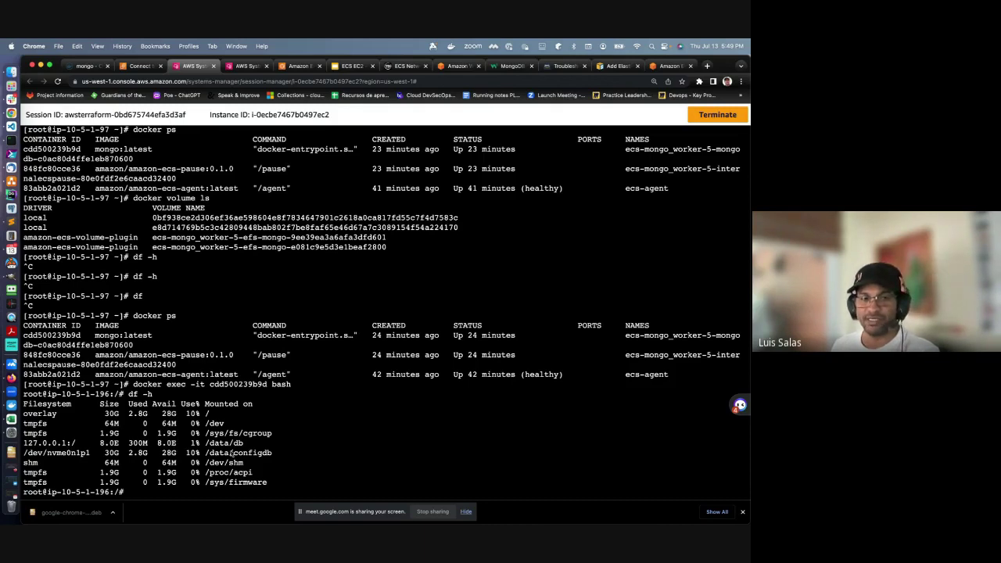
{"action": "left_click_drag", "start_coordinate": [255, 444], "coordinate": [202, 446]}
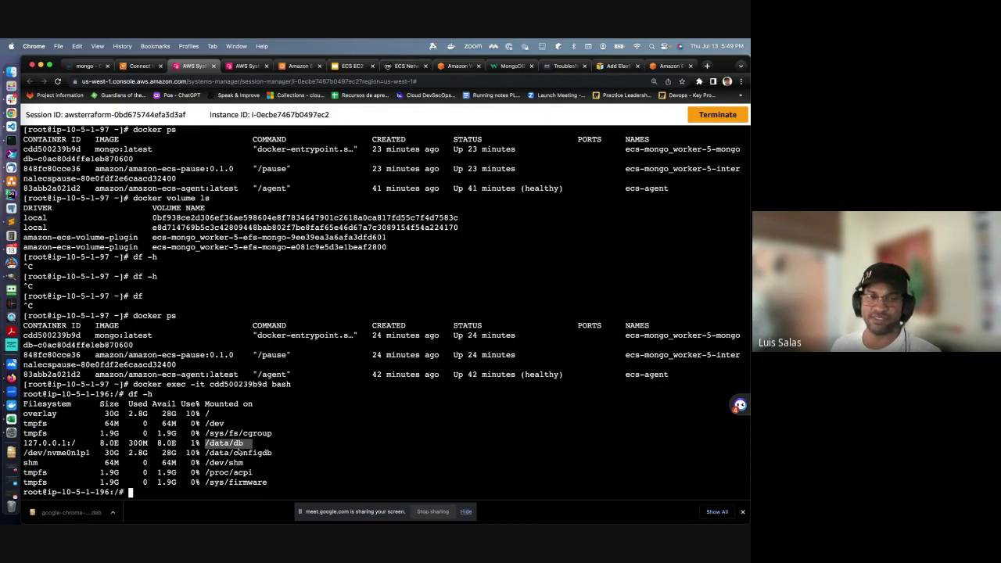
{"action": "left_click", "coordinate": [239, 452]}
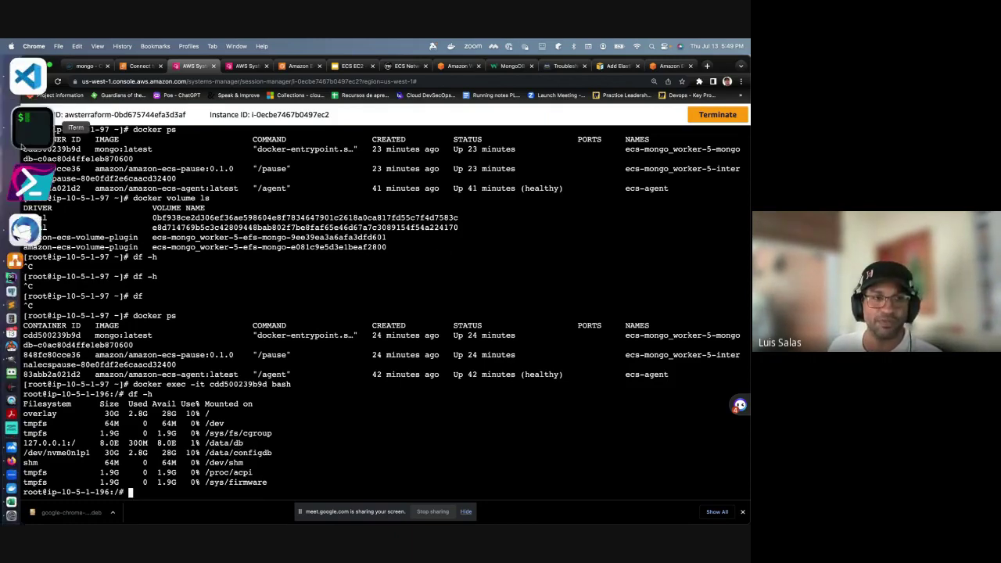
Type 'use mongo' at the container prompt, then erase it unfinished
{"action": "left_click", "coordinate": [33, 171]}
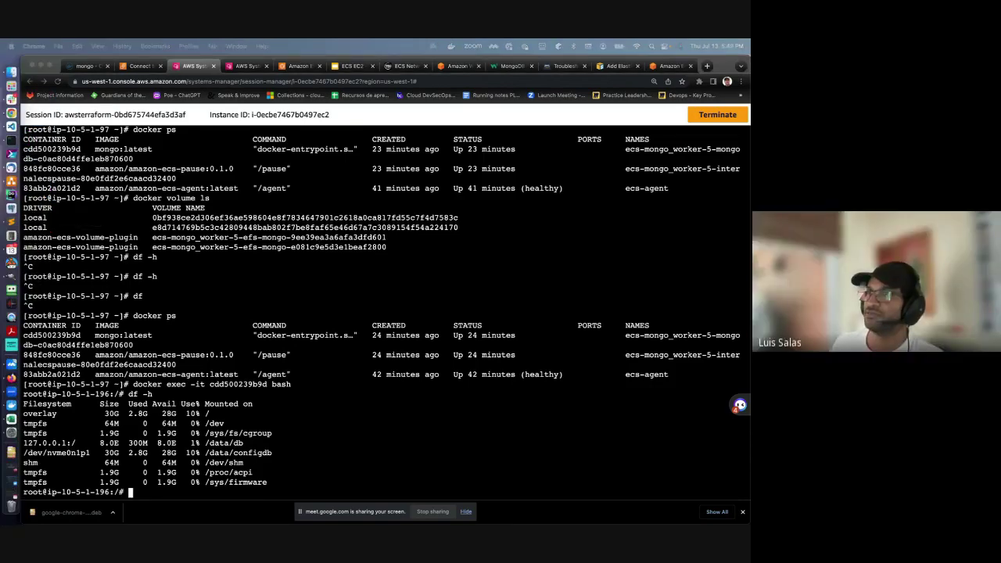
{"action": "left_click", "coordinate": [210, 364]}
{"action": "type", "text": "use "}
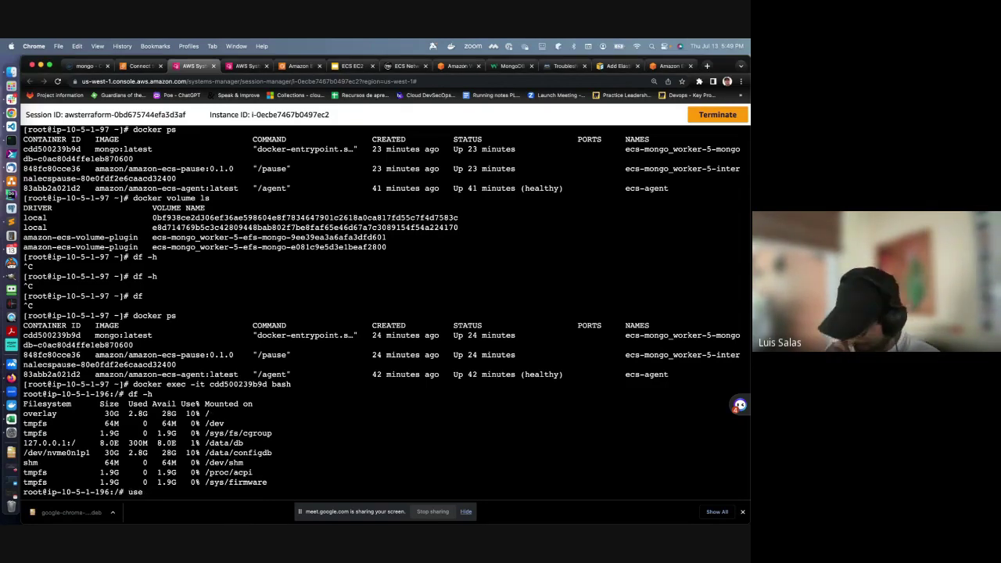
{"action": "type", "text": "mon"}
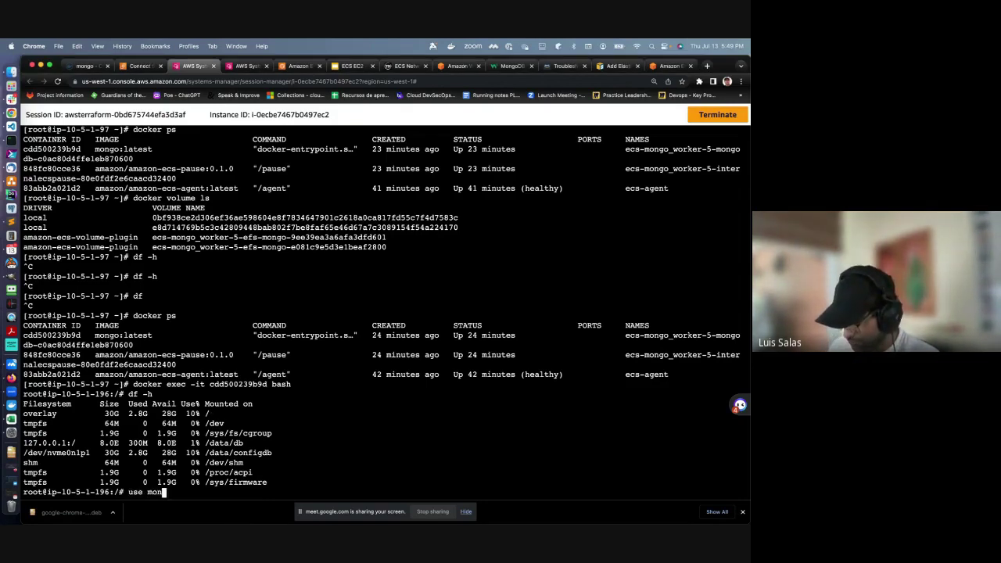
{"action": "type", "text": "go"}
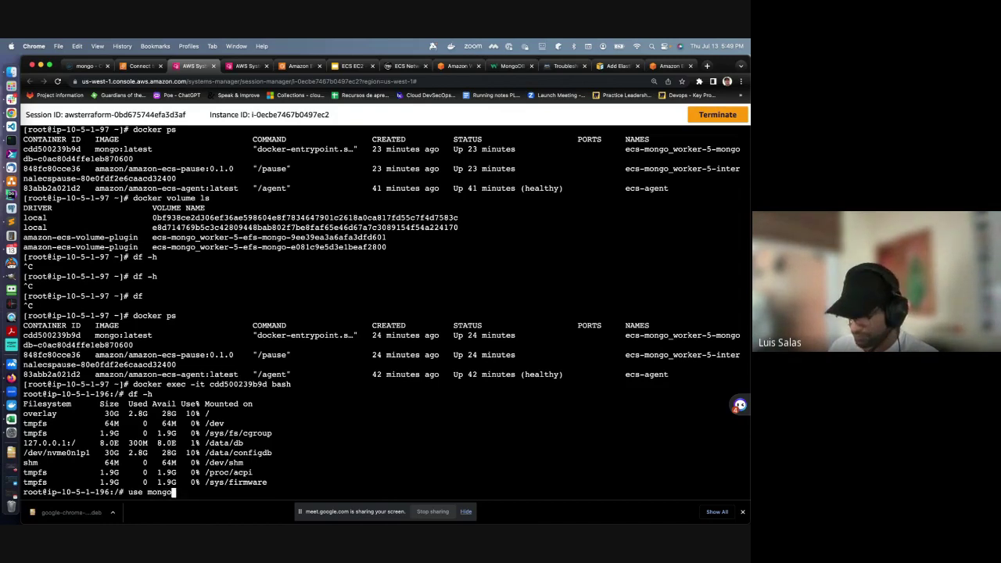
{"action": "key", "text": "BackSpace"}
{"action": "key", "text": "BackSpace"}
{"action": "key", "text": "BackSpace"}
{"action": "key", "text": "BackSpace"}
{"action": "key", "text": "BackSpace"}
{"action": "key", "text": "BackSpace"}
{"action": "key", "text": "BackSpace"}
{"action": "key", "text": "BackSpace"}
{"action": "key", "text": "BackSpace"}
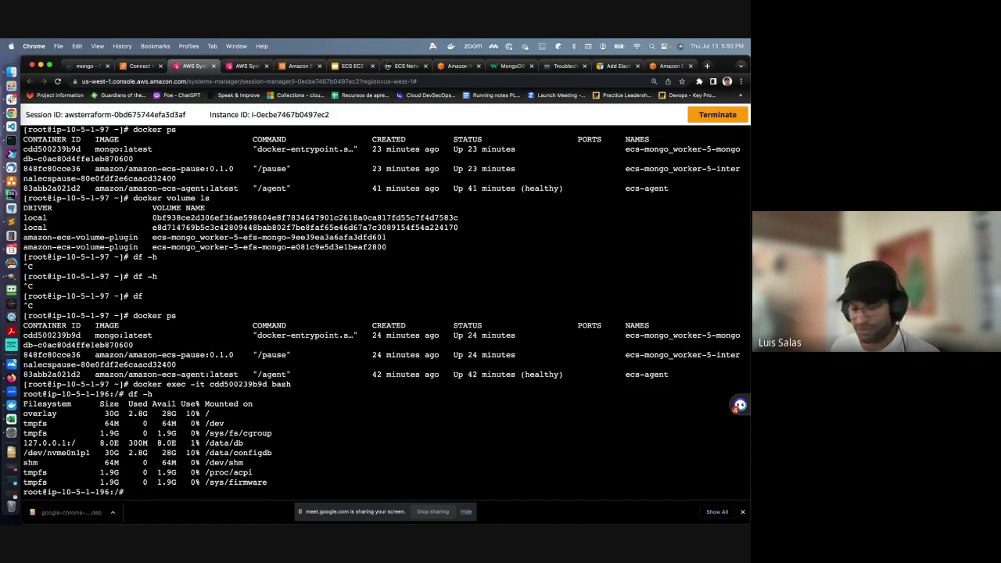
Exit the mongo container and list the host's running containers with docker ps
{"action": "type", "text": "exit"}
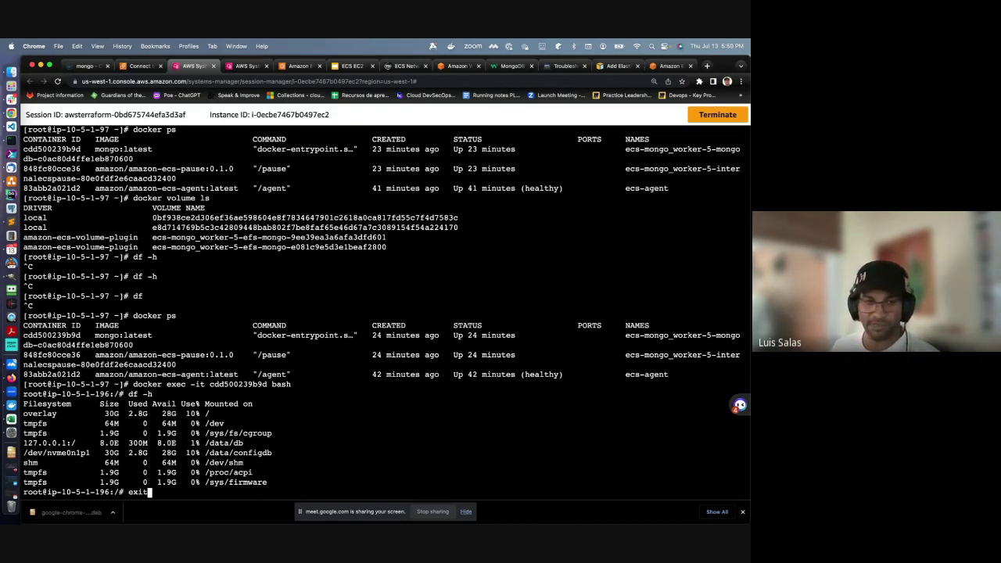
{"action": "key", "text": "Return"}
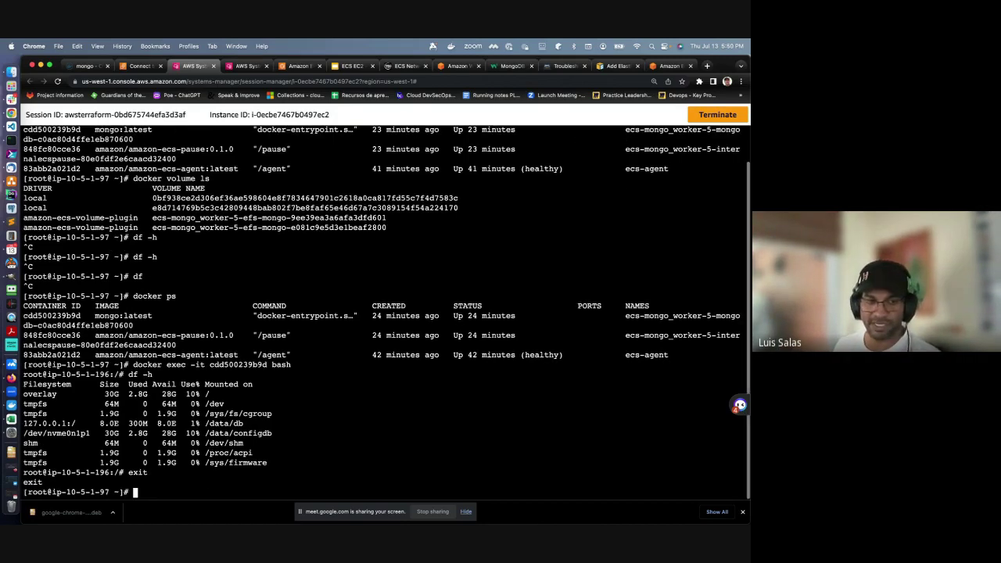
{"action": "type", "text": "docker ps"}
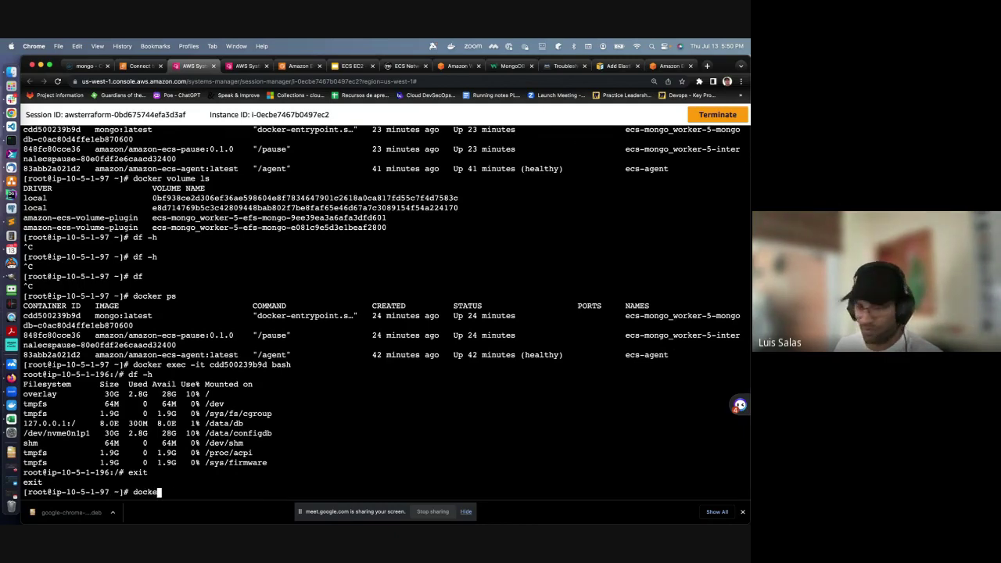
{"action": "key", "text": "Return"}
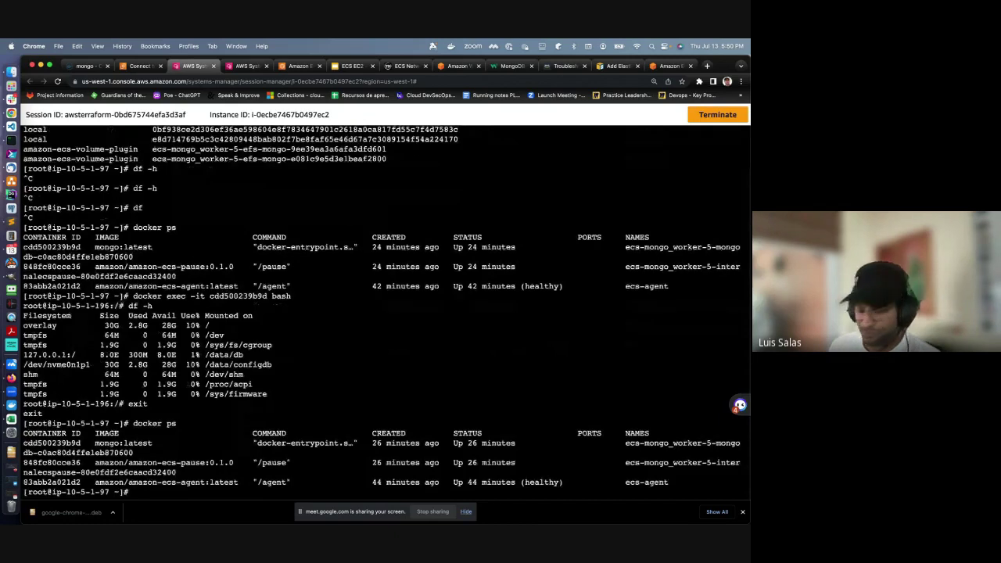
Exit the root shell and then the sh shell to end the mongodb session
{"action": "type", "text": "exit"}
{"action": "key", "text": "Return"}
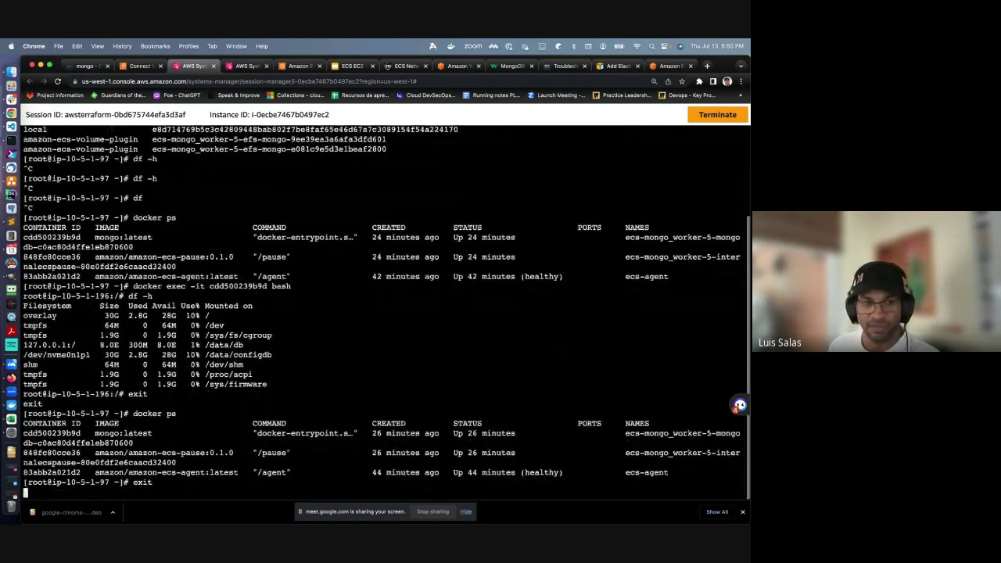
{"action": "type", "text": "exit"}
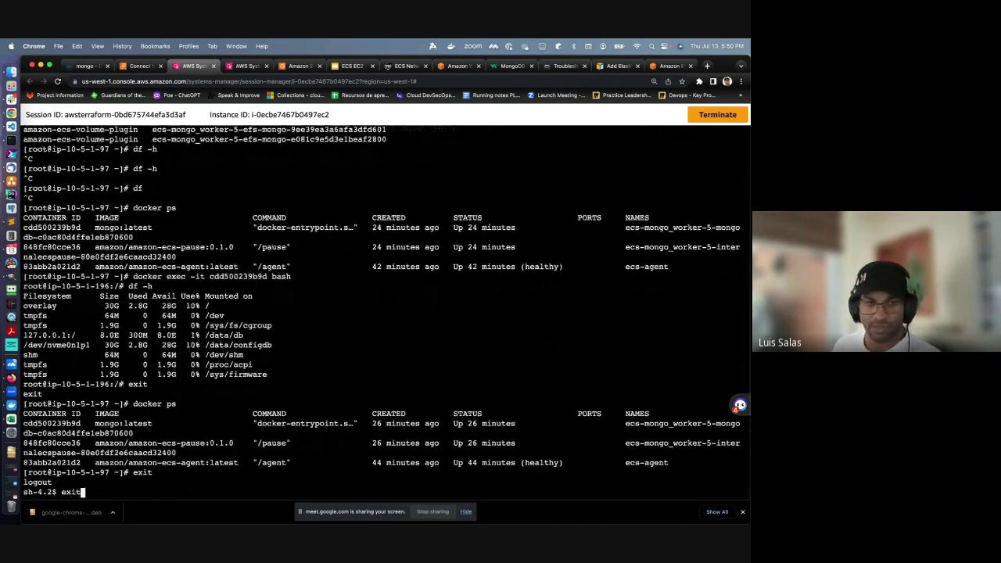
{"action": "key", "text": "Return"}
Close the ended session, select the webservice instance and connect through Session Manager
{"action": "left_click", "coordinate": [512, 334]}
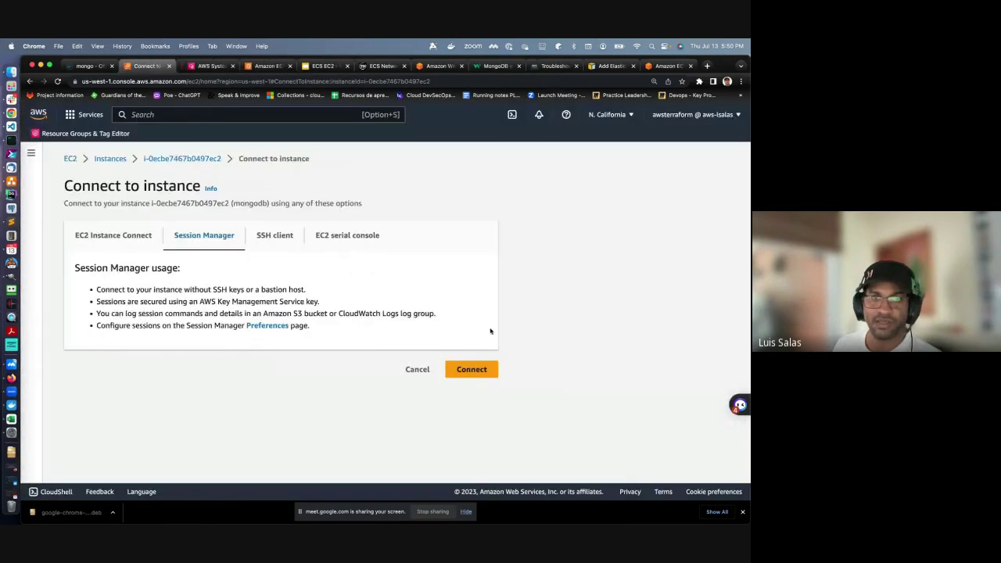
{"action": "left_click", "coordinate": [113, 159]}
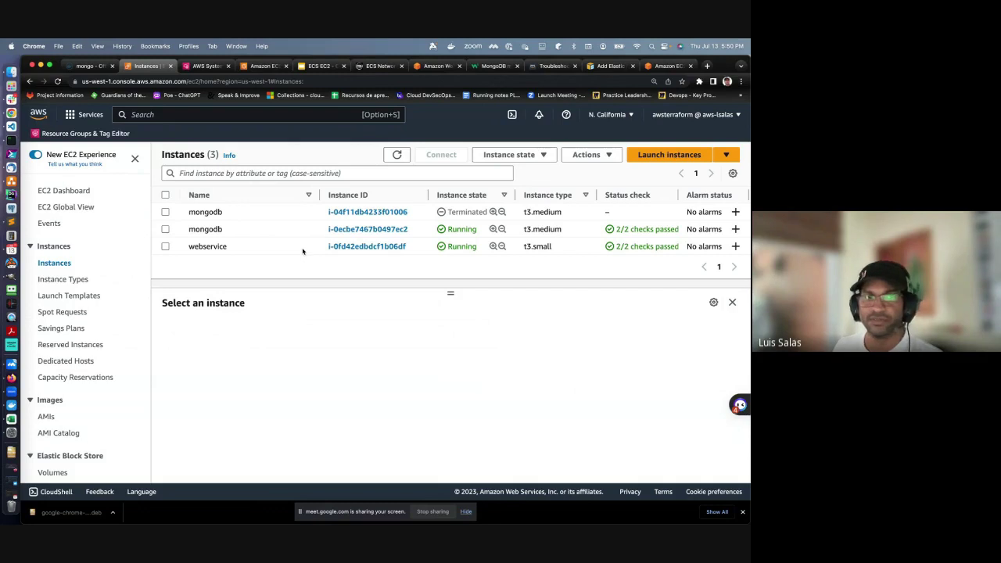
{"action": "left_click", "coordinate": [253, 248]}
{"action": "left_click", "coordinate": [438, 156]}
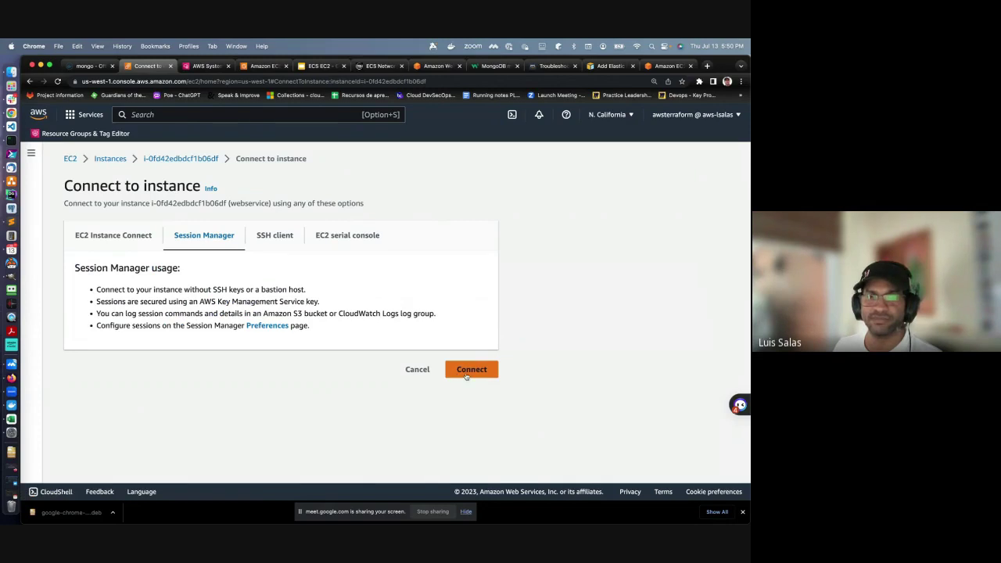
{"action": "left_click", "coordinate": [458, 376]}
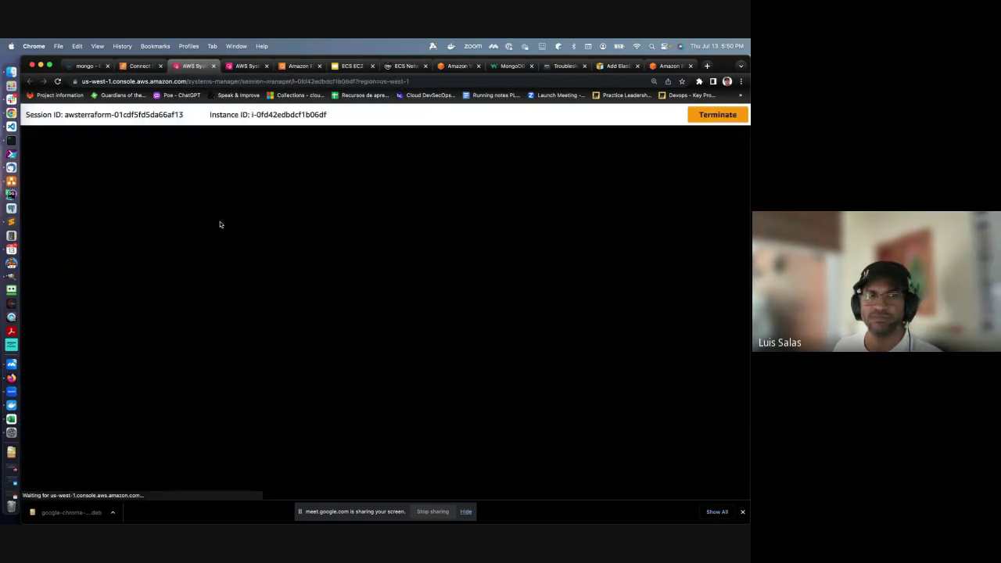
Become root with sudo su - on webservice and run docker ps to list containers
{"action": "type", "text": "sudo su -"}
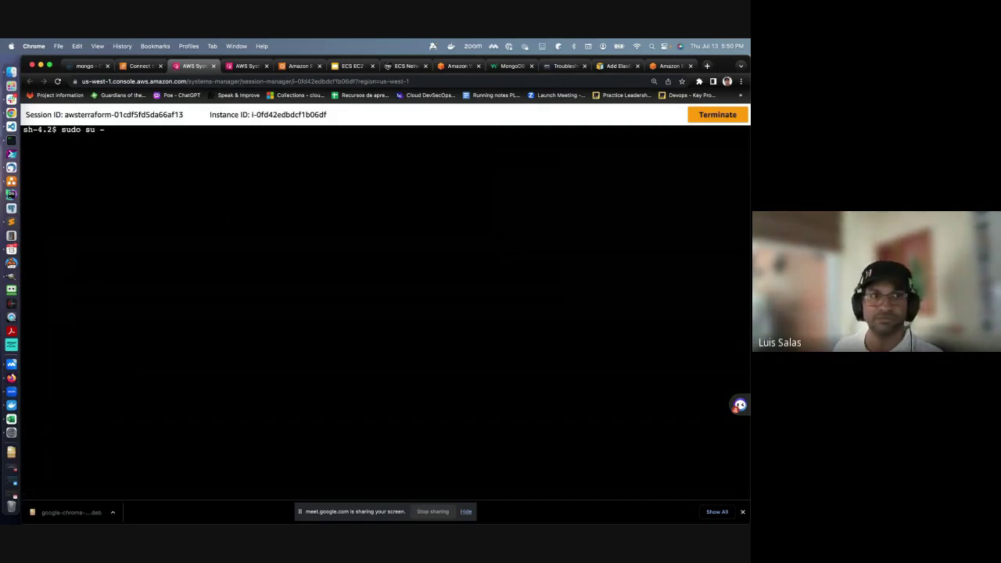
{"action": "key", "text": "Return"}
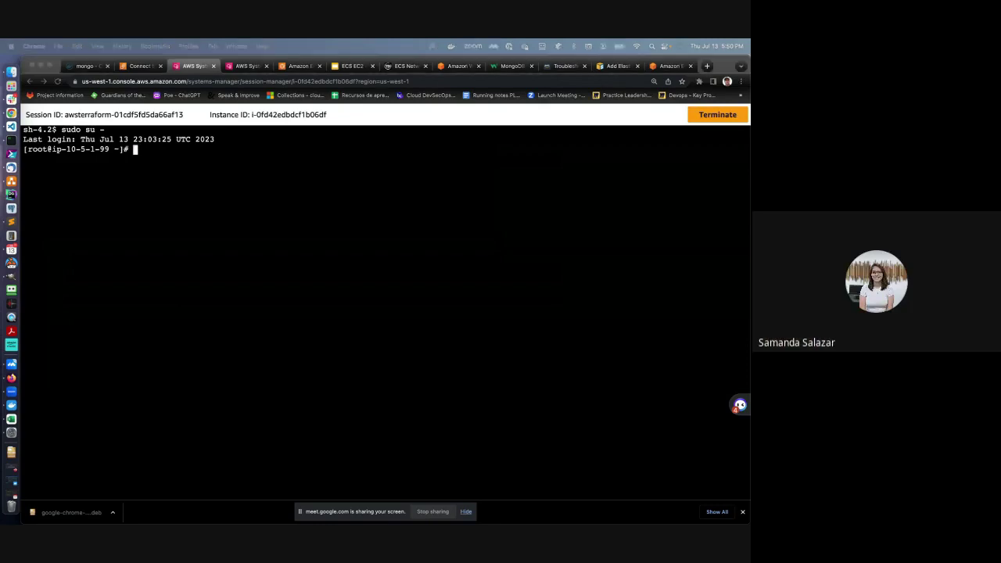
{"action": "left_click", "coordinate": [415, 228]}
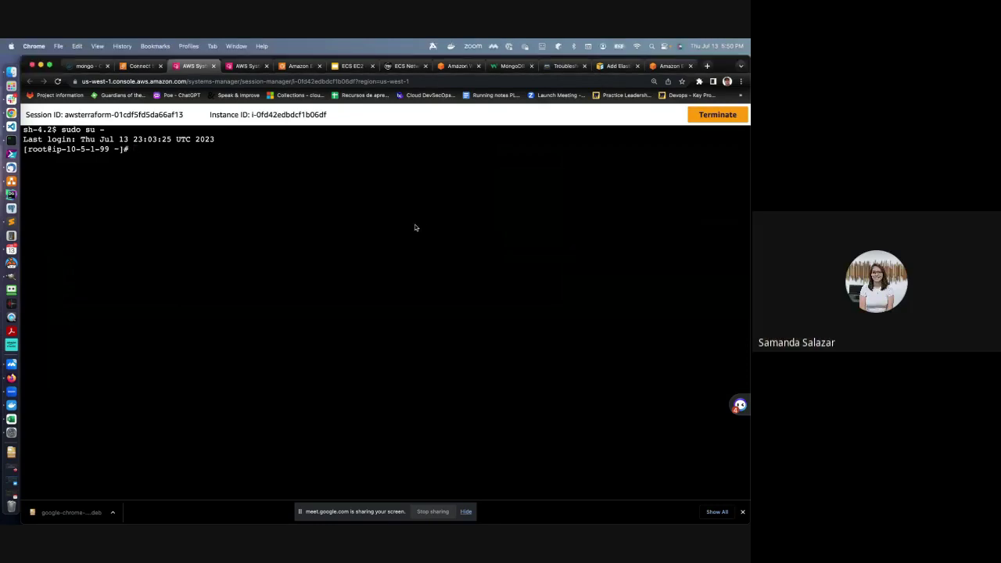
{"action": "type", "text": "docker ps"}
{"action": "key", "text": "Return"}
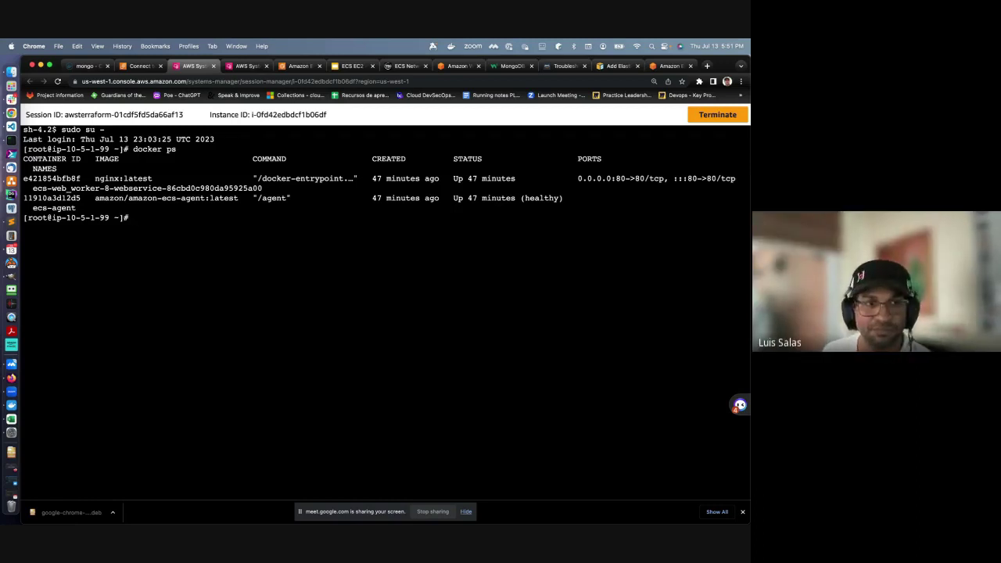
Run docker volume ls to confirm no volumes, then list containers again with docker ps
{"action": "type", "text": "do"}
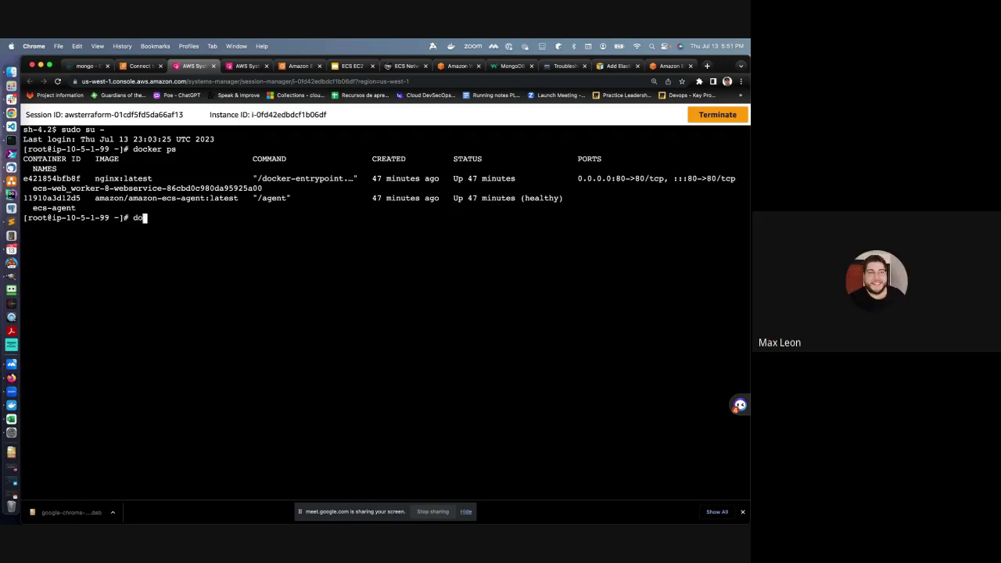
{"action": "type", "text": "cker volume ls"}
{"action": "key", "text": "Return"}
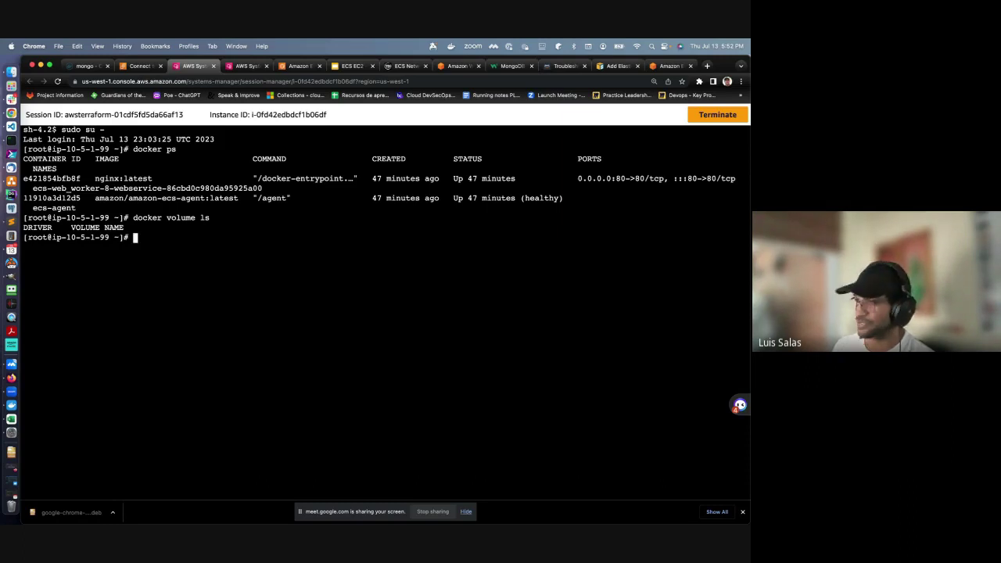
{"action": "type", "text": "do"}
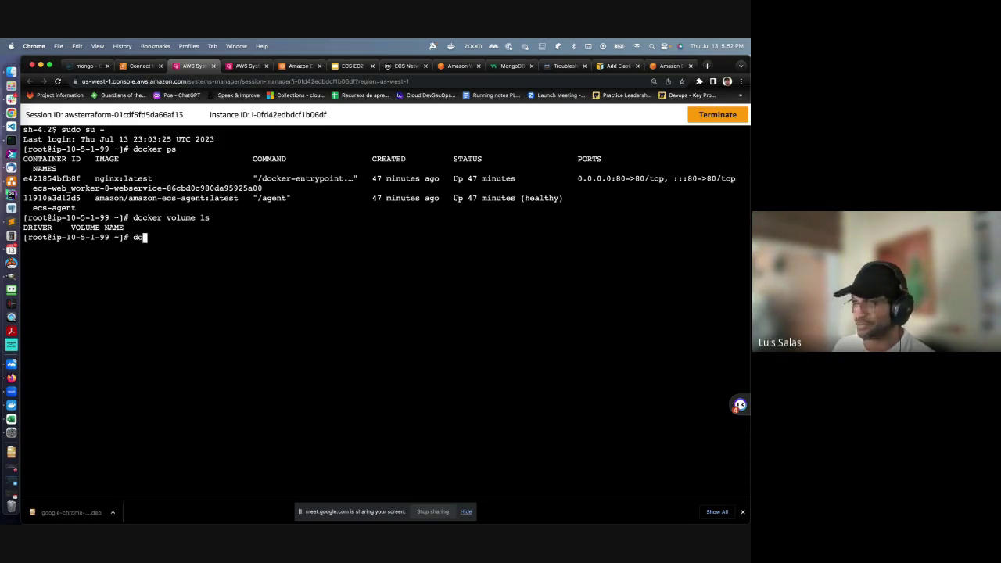
{"action": "type", "text": "cker"}
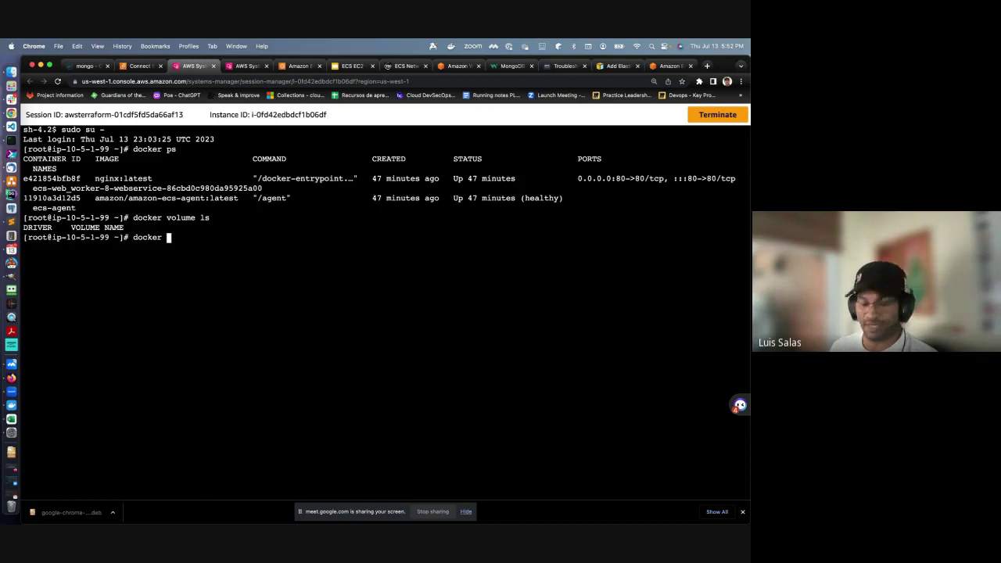
{"action": "key", "text": "BackSpace"}
{"action": "key", "text": "BackSpace"}
{"action": "key", "text": "BackSpace"}
{"action": "key", "text": "BackSpace"}
{"action": "key", "text": "BackSpace"}
{"action": "key", "text": "BackSpace"}
{"action": "key", "text": "BackSpace"}
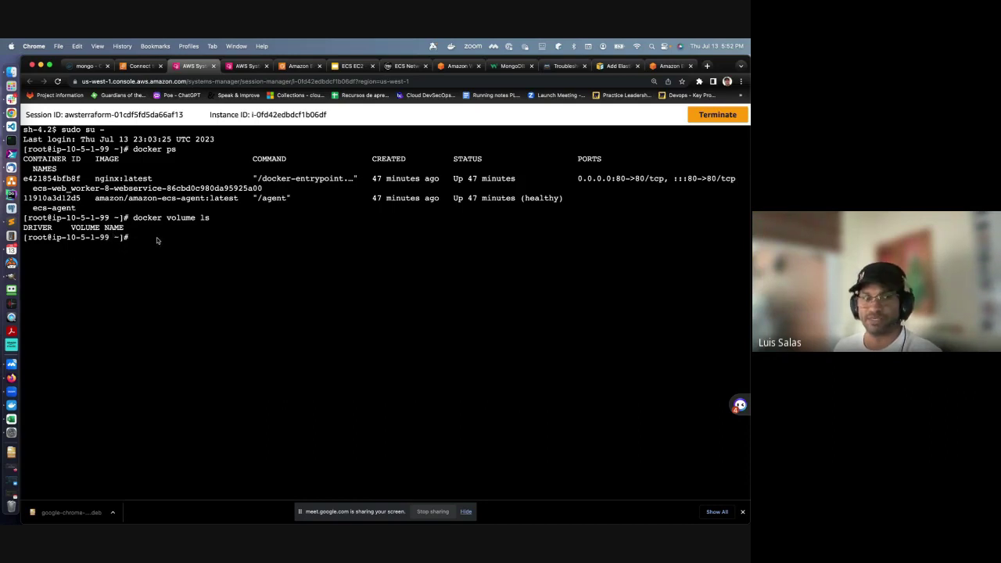
{"action": "type", "text": "docker "}
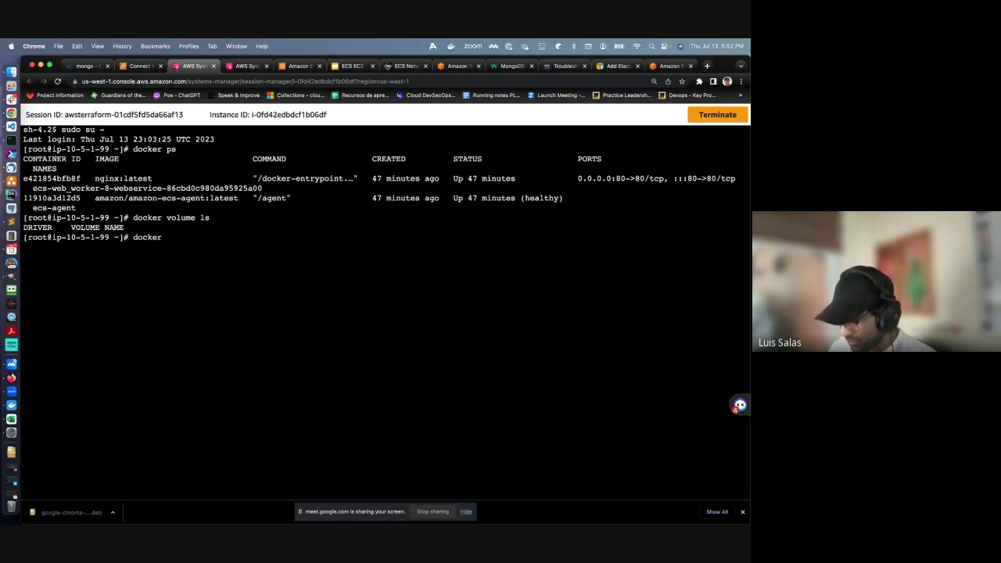
{"action": "type", "text": "ps"}
{"action": "key", "text": "Return"}
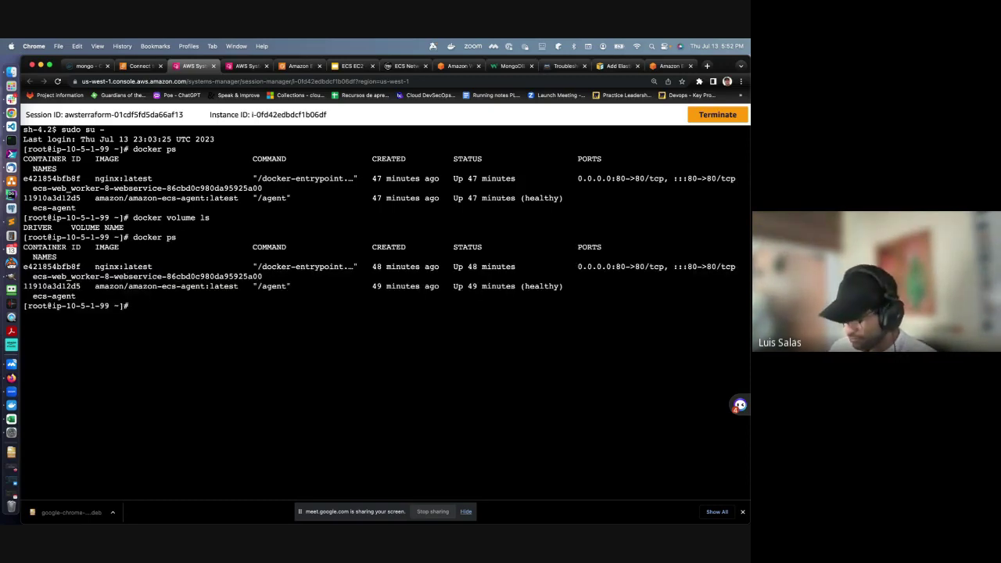
Try docker exec -it 11910a3d12d5 bash on the ecs-agent container
{"action": "type", "text": "docker exec -it"}
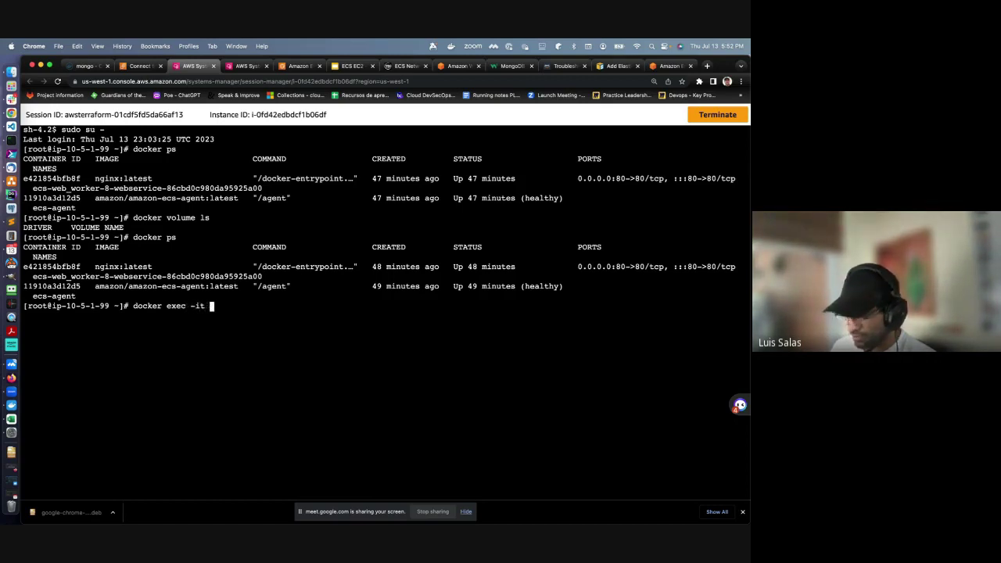
{"action": "left_click_drag", "start_coordinate": [81, 286], "coordinate": [23, 288]}
{"action": "key", "text": "super+c"}
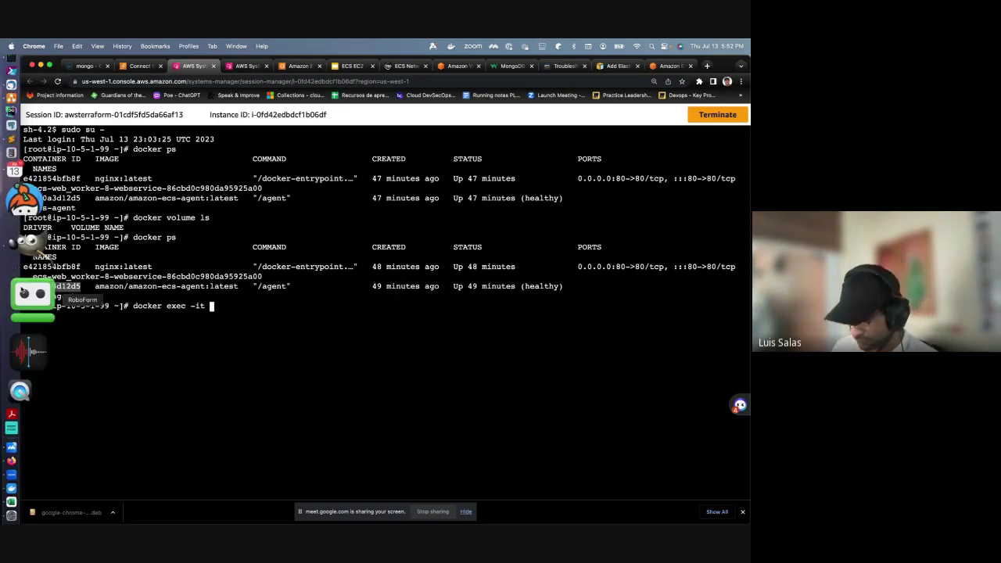
{"action": "left_click", "coordinate": [248, 328]}
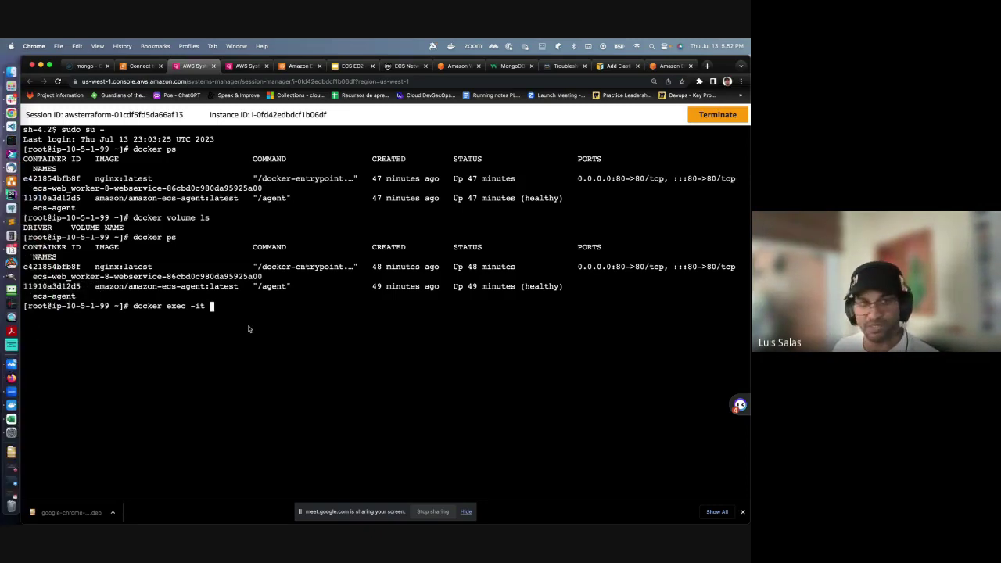
{"action": "key", "text": "super+v"}
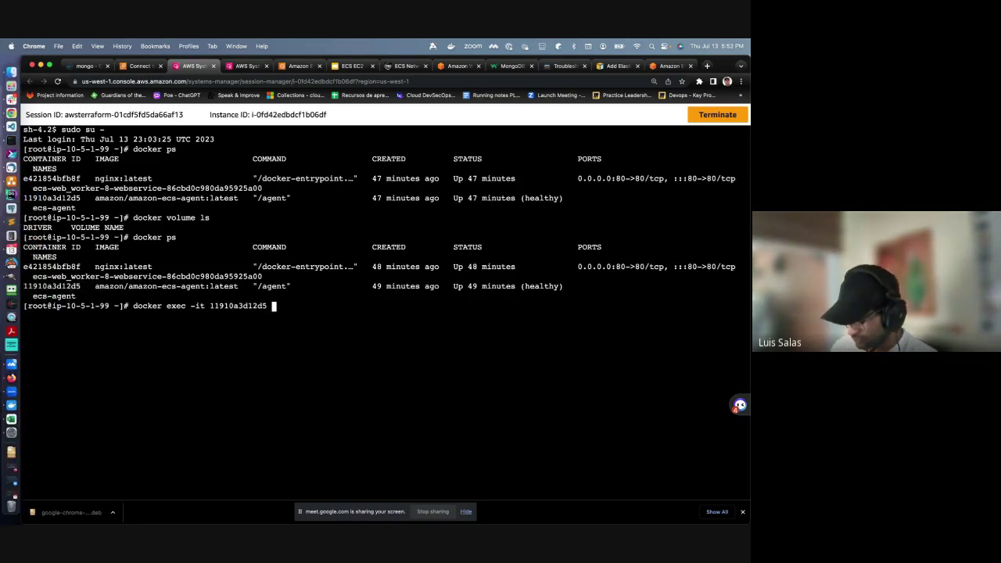
{"action": "type", "text": "bash"}
{"action": "key", "text": "Return"}
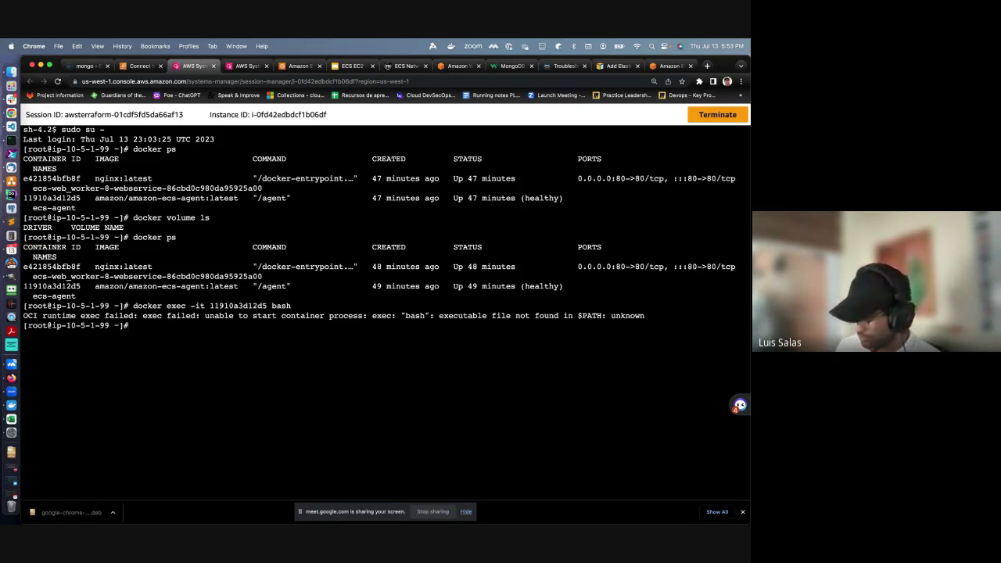
Swap in the nginx container ID e421854bfb8f and open a bash shell there
{"action": "key", "text": "Up"}
{"action": "key", "text": "Left"}
{"action": "key", "text": "Left"}
{"action": "key", "text": "Left"}
{"action": "key", "text": "Left"}
{"action": "key", "text": "Left"}
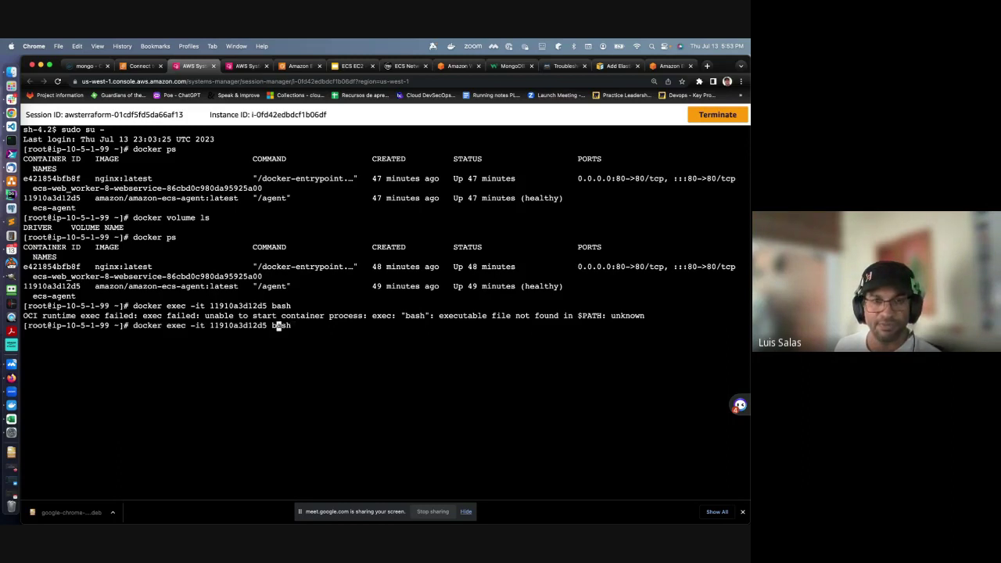
{"action": "key", "text": "BackSpace"}
{"action": "key", "text": "BackSpace"}
{"action": "key", "text": "BackSpace"}
{"action": "key", "text": "BackSpace"}
{"action": "key", "text": "BackSpace"}
{"action": "key", "text": "BackSpace"}
{"action": "key", "text": "BackSpace"}
{"action": "key", "text": "BackSpace"}
{"action": "key", "text": "BackSpace"}
{"action": "key", "text": "BackSpace"}
{"action": "key", "text": "BackSpace"}
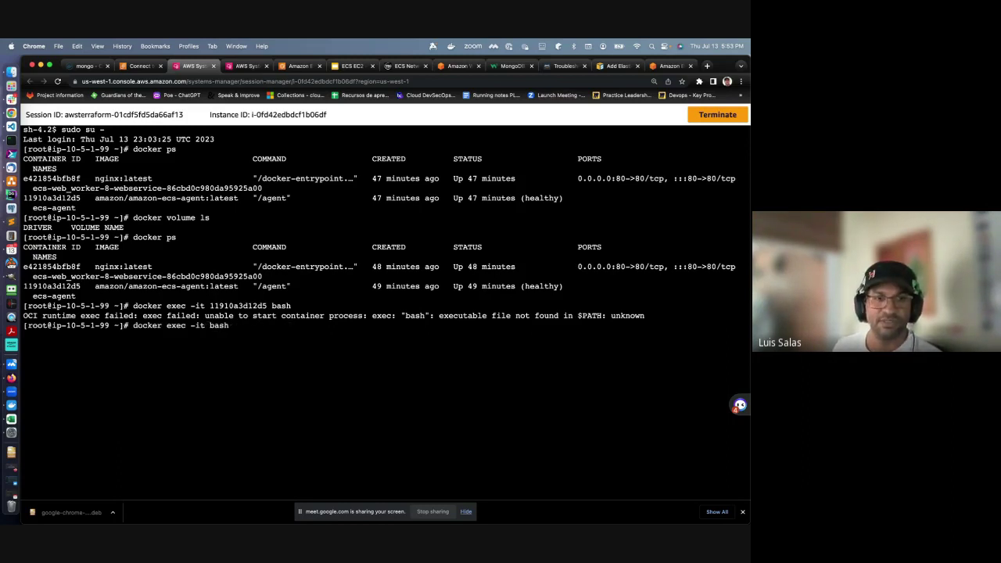
{"action": "left_click_drag", "start_coordinate": [82, 268], "coordinate": [76, 268]}
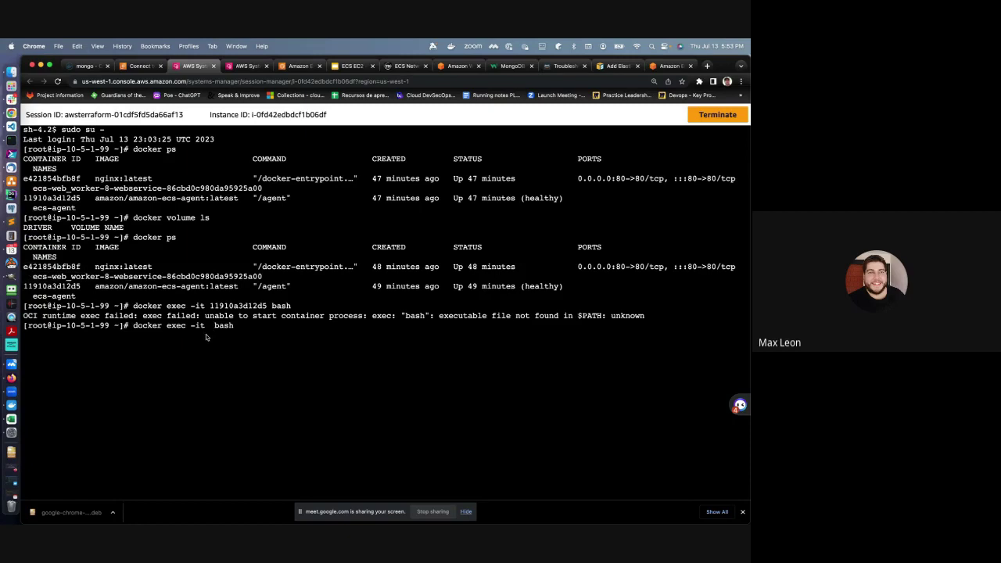
{"action": "type", "text": "e421854bfb8f"}
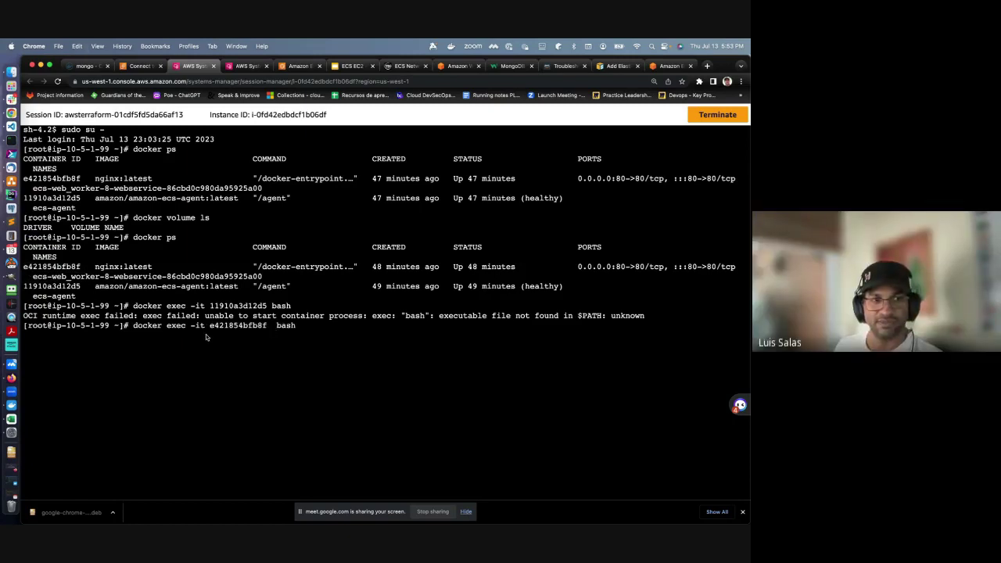
{"action": "key", "text": "Return"}
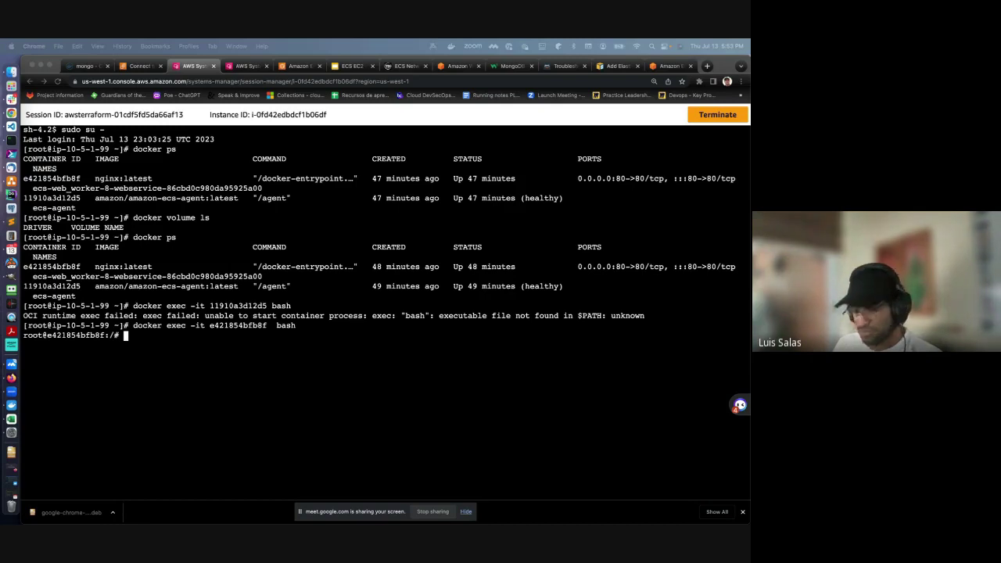
Paste and run the apt, wget, dpkg and repo-key commands installing mongodb-org 6.0.8 with mongosh
{"action": "left_click", "coordinate": [573, 377]}
{"action": "key", "text": "super+v"}
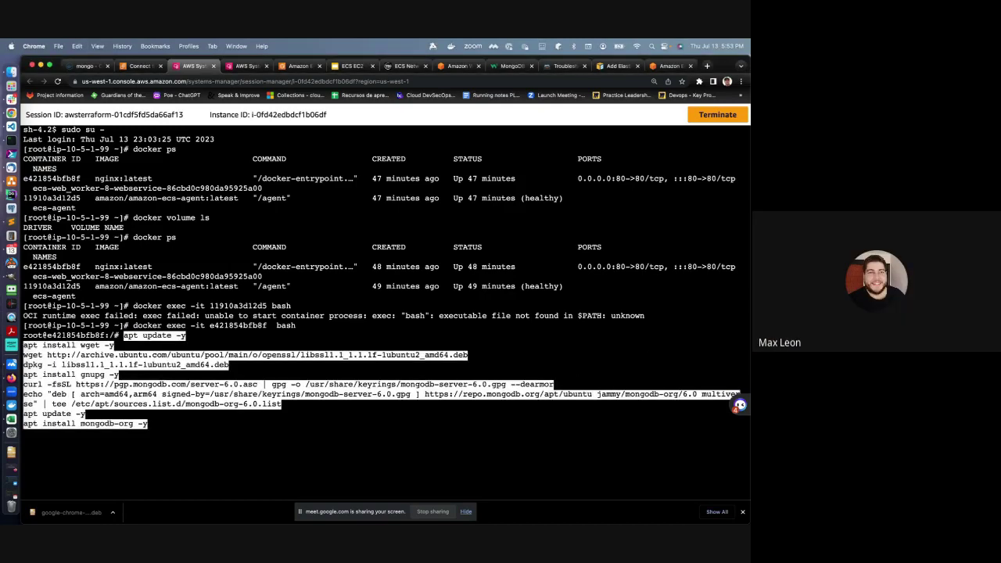
{"action": "key", "text": "Return"}
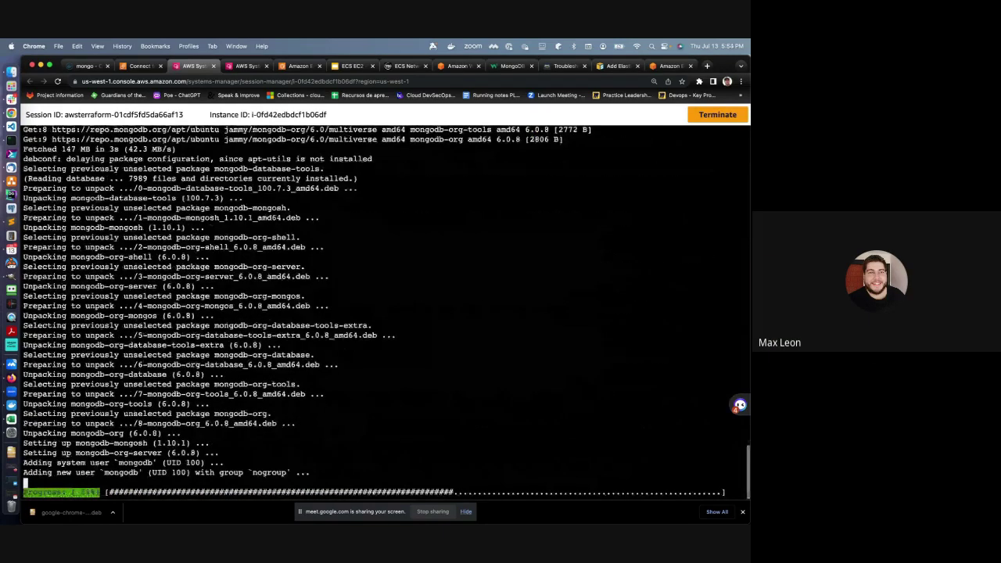
{"action": "left_click", "coordinate": [662, 302]}
List the container's environment variables with env, then enter 'mongosh --host $MONGO_SERVER --port $MONGO_PORT'
{"action": "type", "text": "env"}
{"action": "key", "text": "Return"}
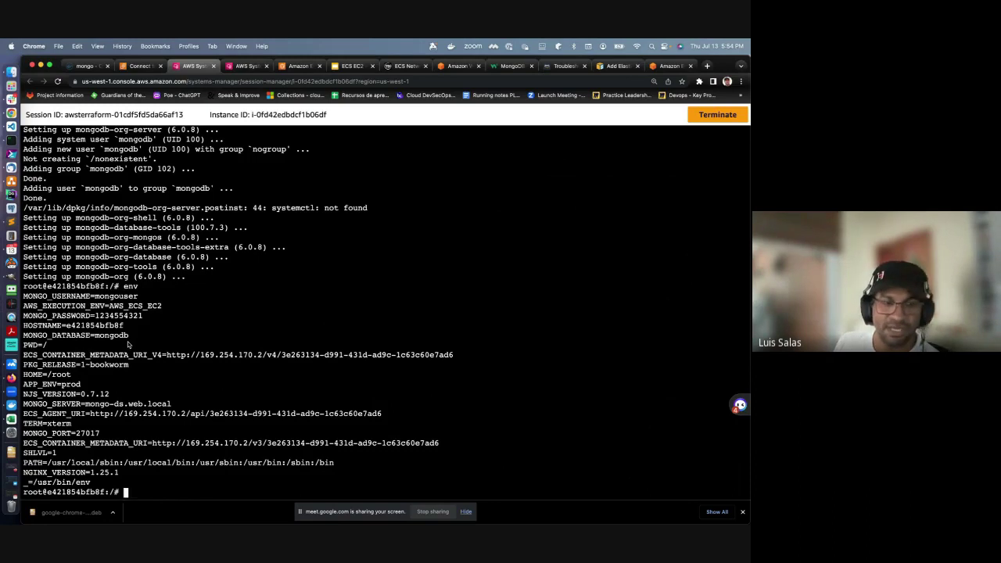
{"action": "left_click_drag", "start_coordinate": [132, 337], "coordinate": [26, 338]}
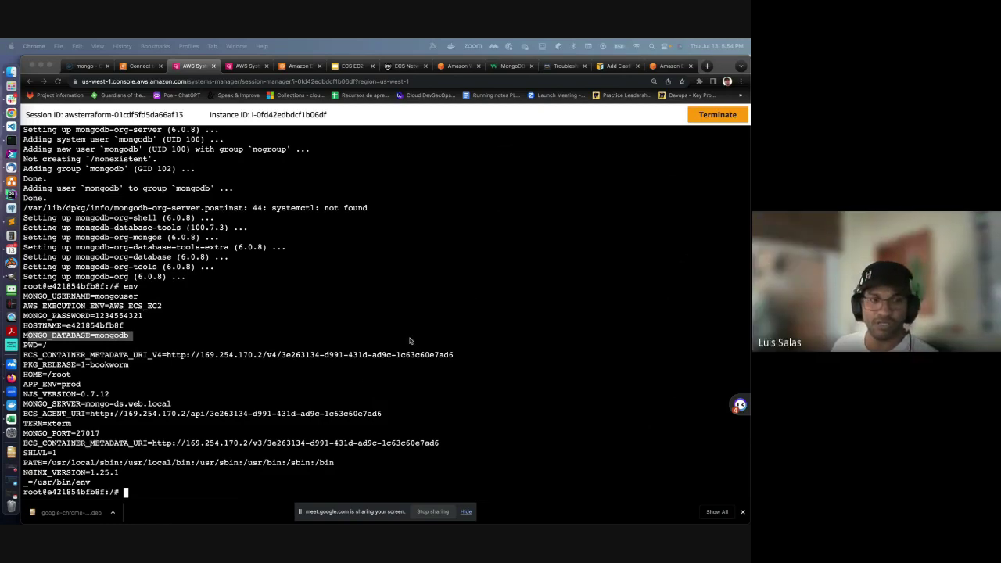
{"action": "left_click", "coordinate": [361, 375]}
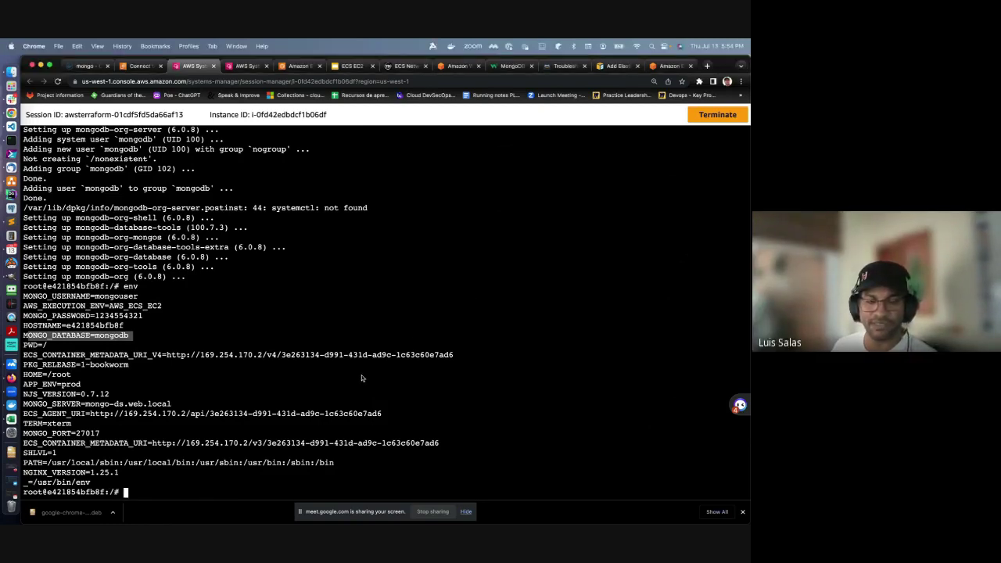
{"action": "type", "text": "mongosh --host $MONGO_SERVER --port $MONGO_PORT"}
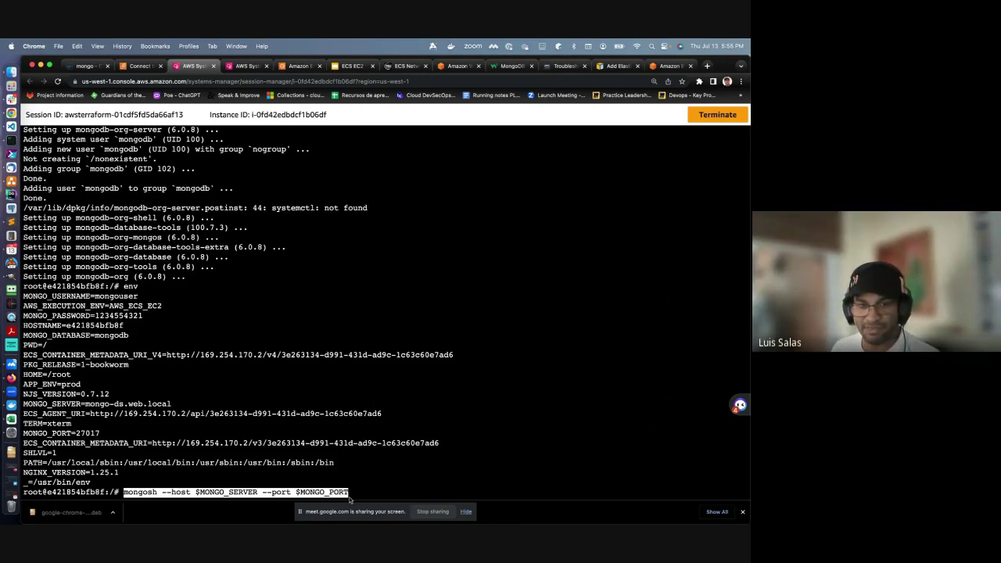
Add --username=$MONGO_USERNAME and --password credentials to the mongosh command and run it
{"action": "left_click", "coordinate": [298, 492]}
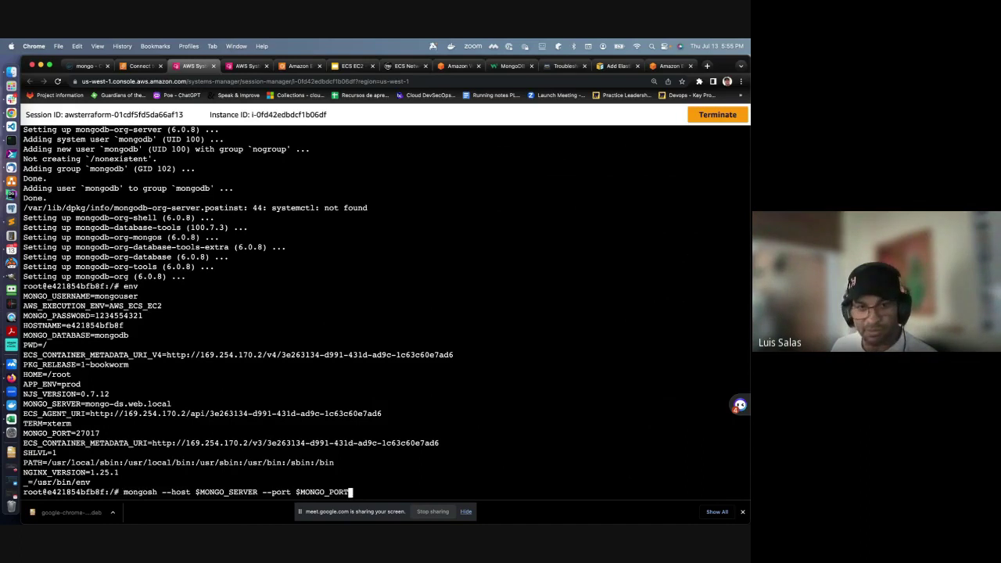
{"action": "type", "text": "--"}
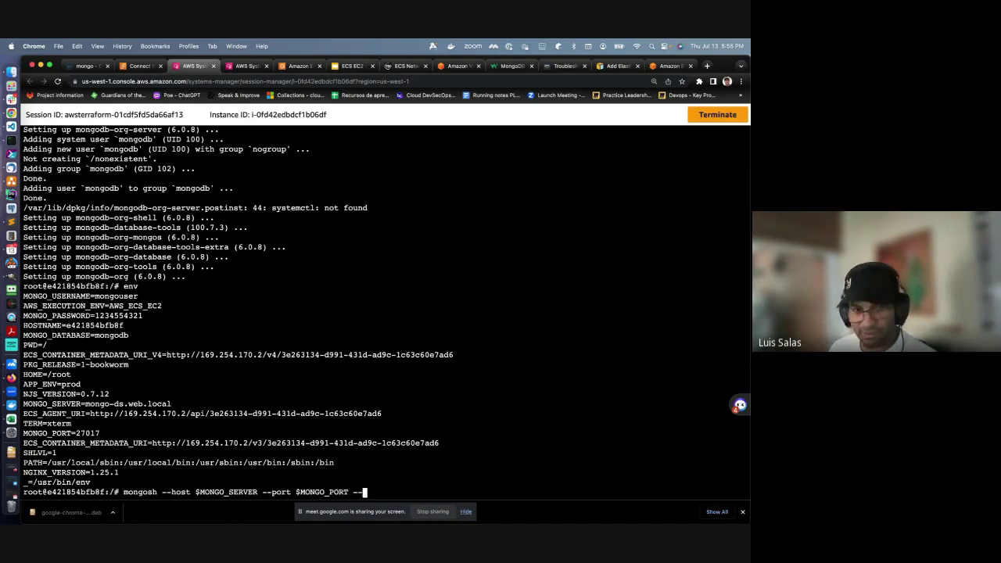
{"action": "type", "text": "userna"}
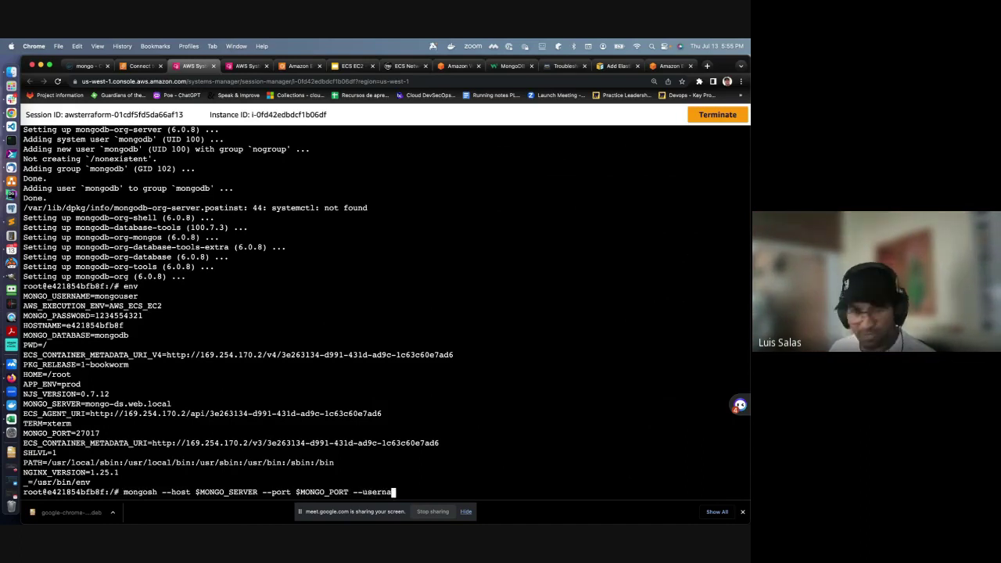
{"action": "type", "text": "me="}
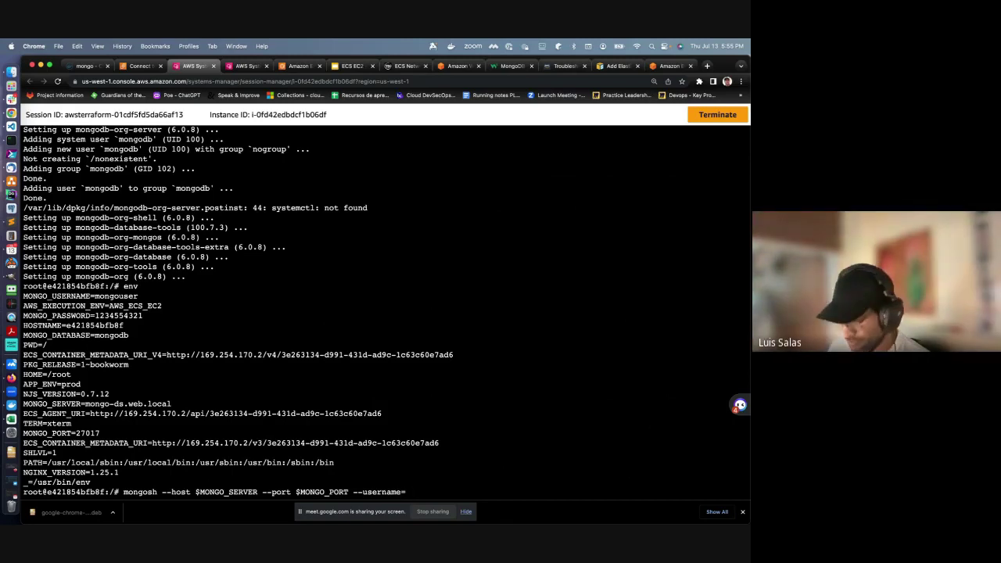
{"action": "type", "text": "$USER"}
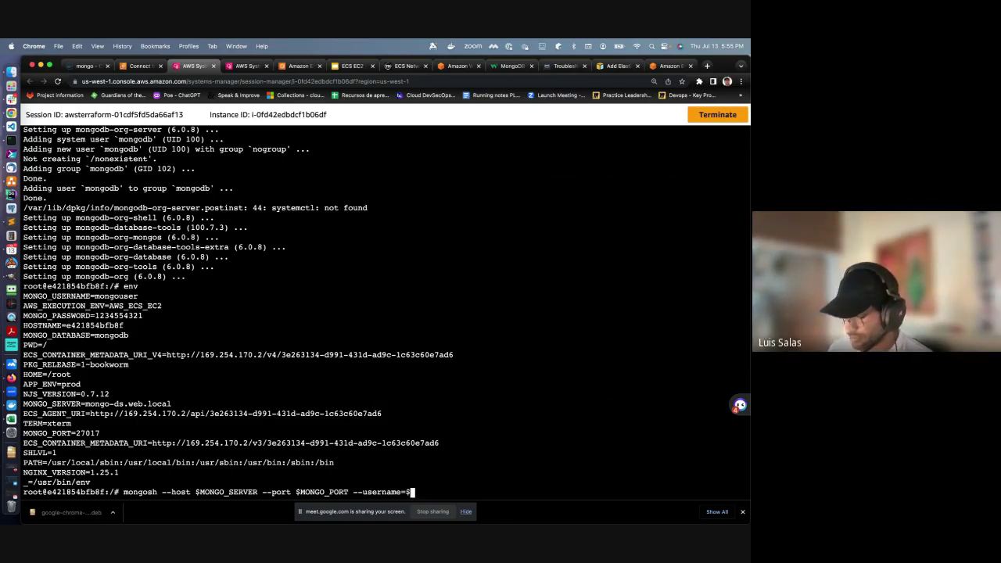
{"action": "key", "text": "BackSpace"}
{"action": "key", "text": "BackSpace"}
{"action": "key", "text": "BackSpace"}
{"action": "key", "text": "BackSpace"}
{"action": "key", "text": "BackSpace"}
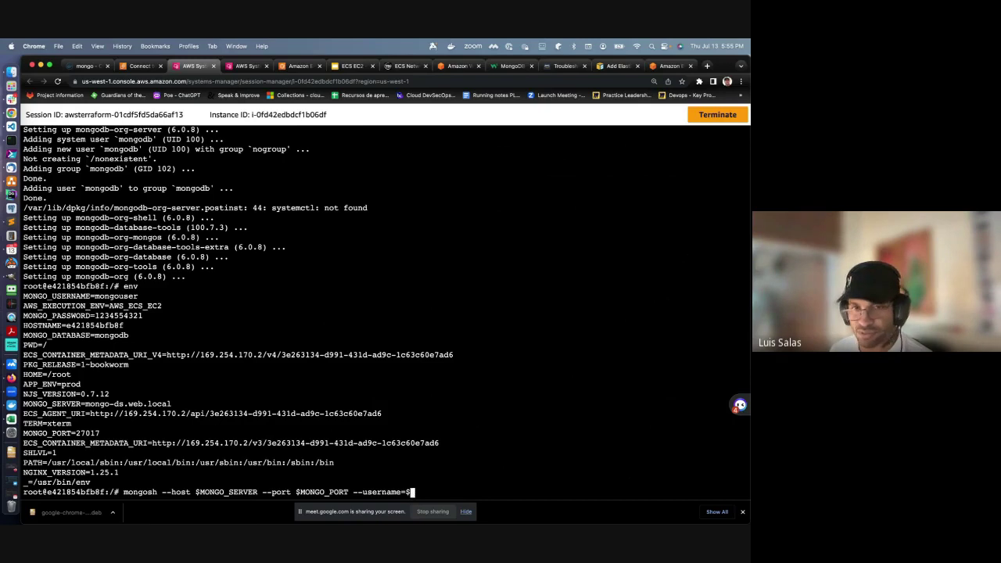
{"action": "type", "text": "$"}
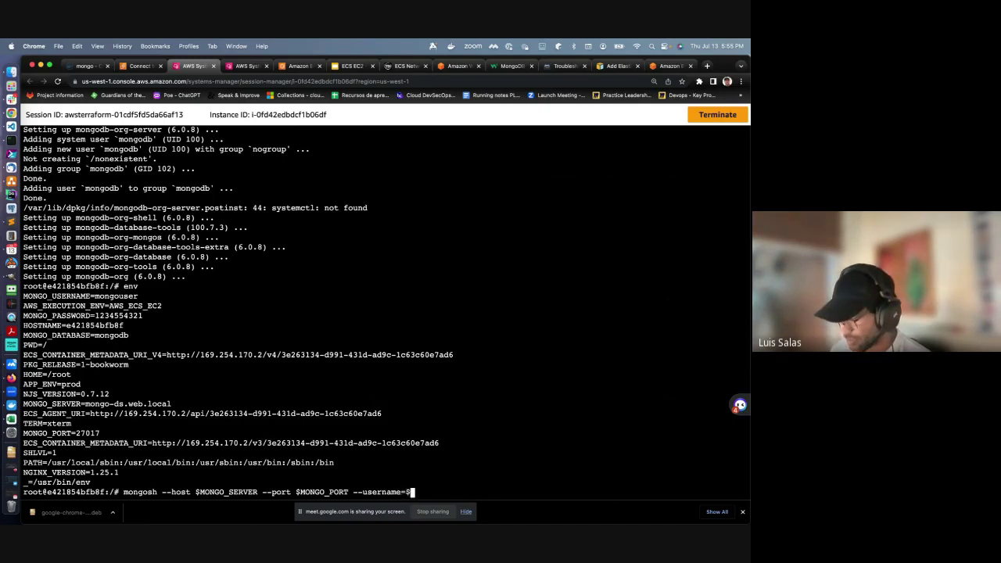
{"action": "type", "text": "MONGO_US"}
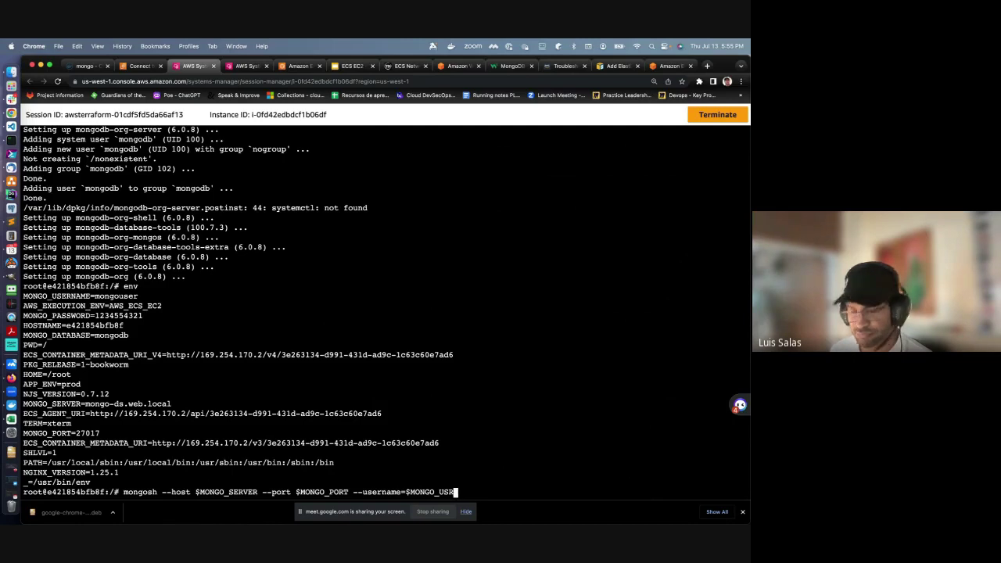
{"action": "type", "text": "ERNAME "}
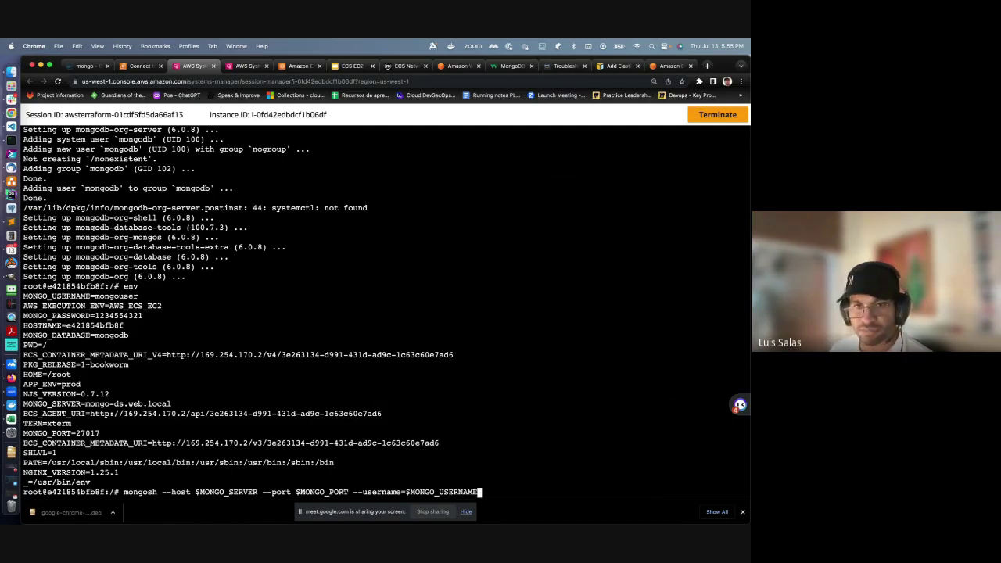
{"action": "type", "text": "--"}
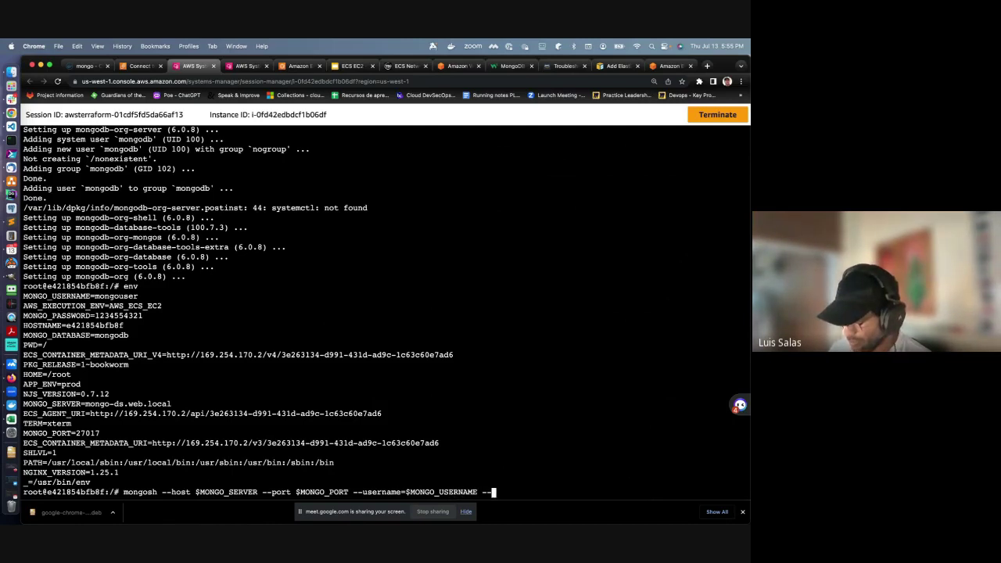
{"action": "type", "text": "password"}
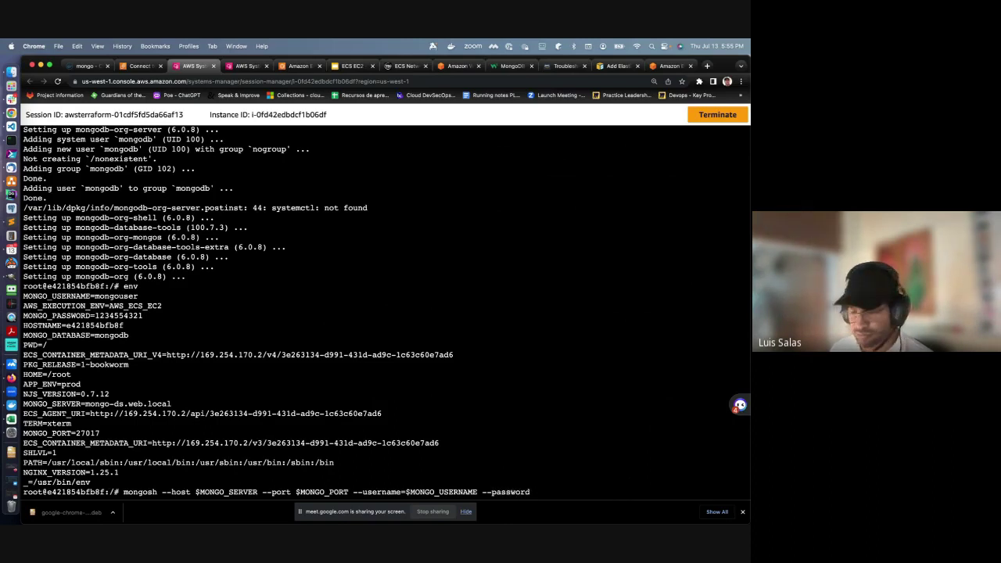
{"action": "type", "text": "=$$MONGO_PASSWORD"}
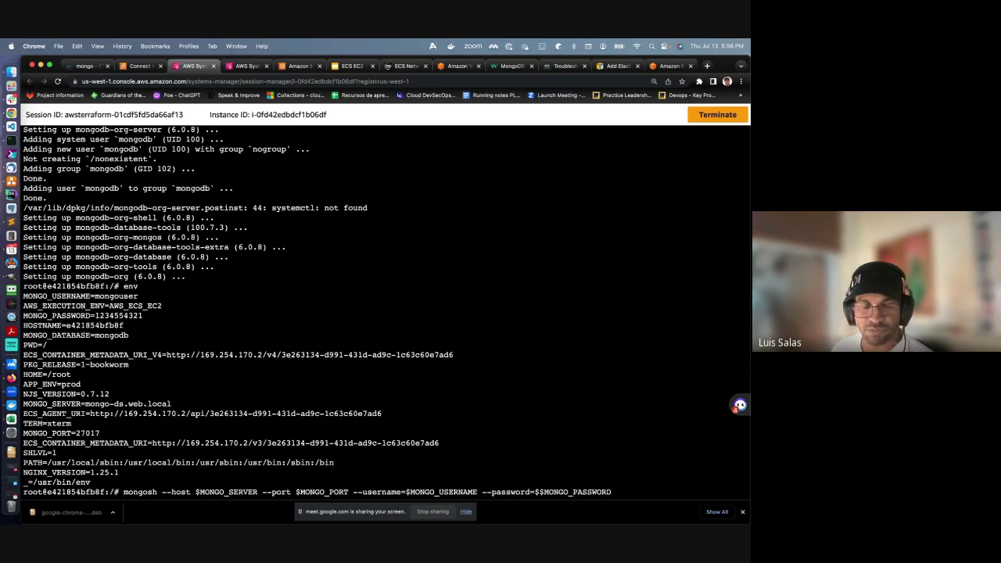
{"action": "key", "text": "Return"}
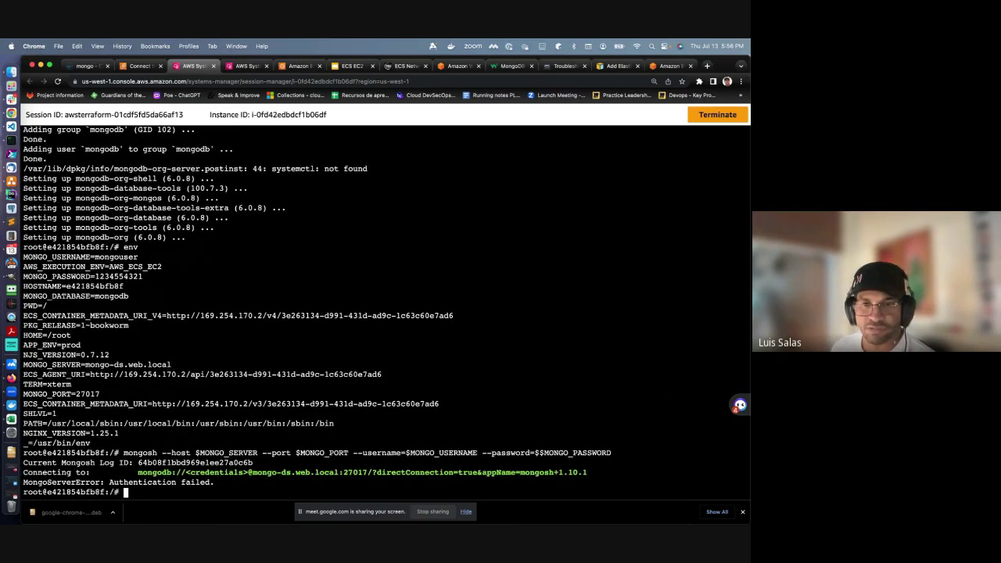
Remove the doubled $ from the password variable and rerun, reaching the test> prompt
{"action": "key", "text": "Up"}
{"action": "key", "text": "Left"}
{"action": "key", "text": "Left"}
{"action": "key", "text": "Left"}
{"action": "key", "text": "Left"}
{"action": "key", "text": "Left"}
{"action": "key", "text": "Left"}
{"action": "key", "text": "Left"}
{"action": "key", "text": "Left"}
{"action": "key", "text": "Left"}
{"action": "key", "text": "Left"}
{"action": "key", "text": "Left"}
{"action": "key", "text": "Left"}
{"action": "key", "text": "Left"}
{"action": "key", "text": "Left"}
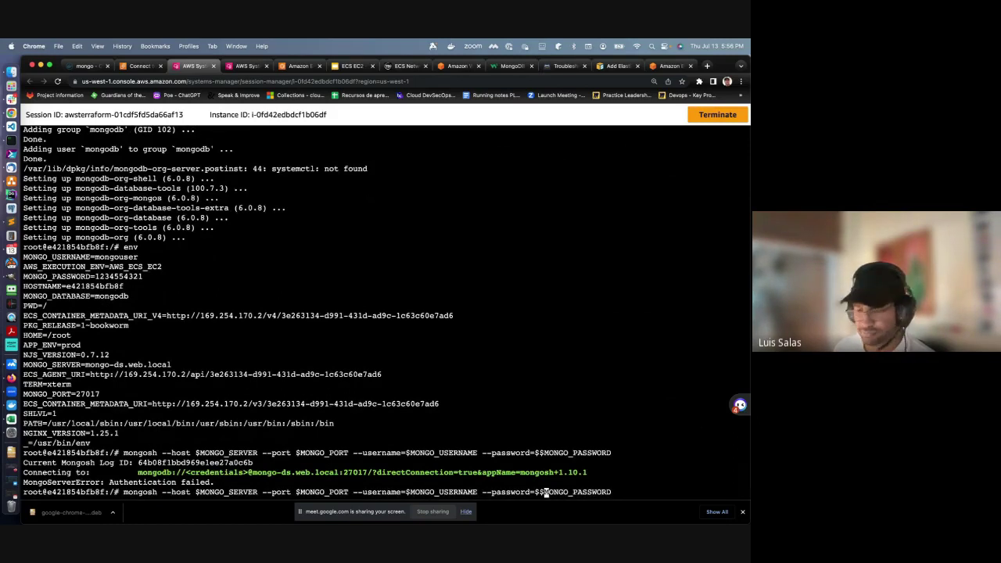
{"action": "key", "text": "BackSpace"}
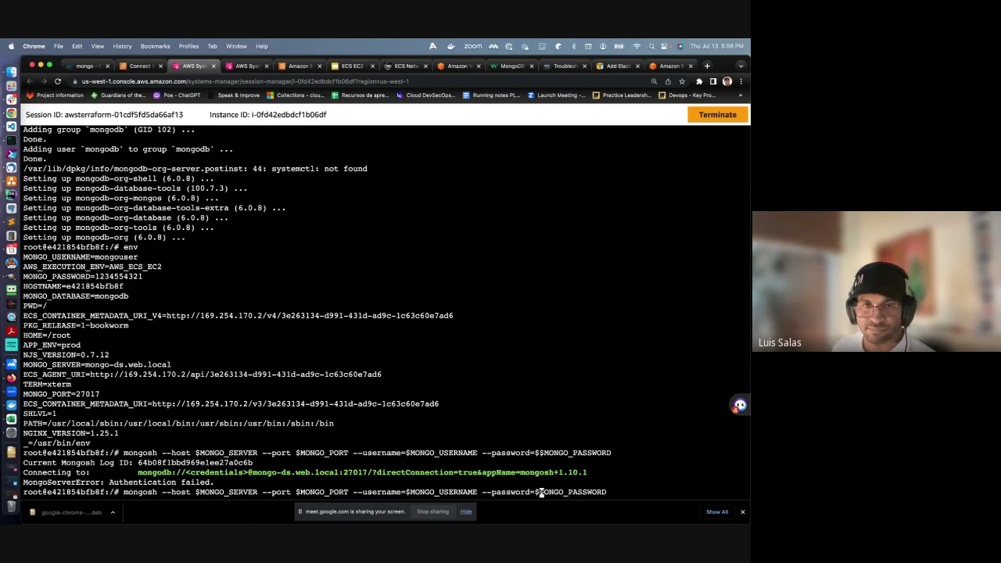
{"action": "key", "text": "Return"}
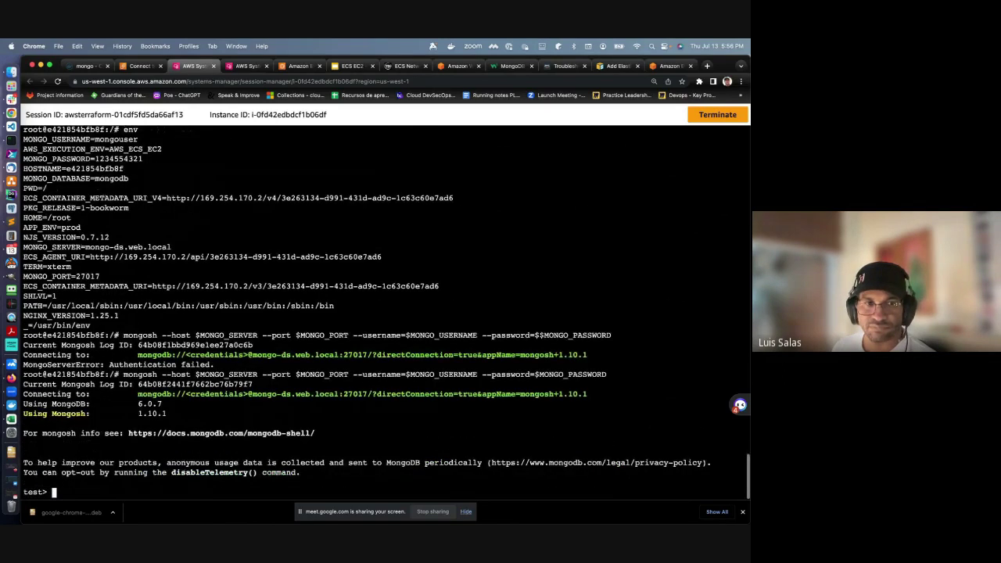
Run 'show databases' to list the MongoDB databases
{"action": "type", "text": "use mongo"}
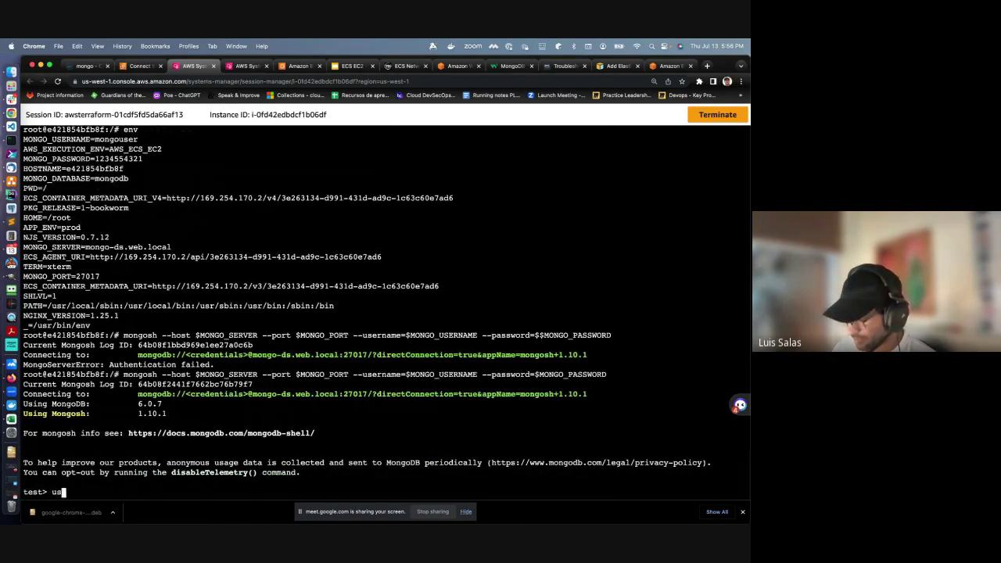
{"action": "key", "text": "BackSpace"}
{"action": "key", "text": "BackSpace"}
{"action": "key", "text": "BackSpace"}
{"action": "key", "text": "BackSpace"}
{"action": "key", "text": "BackSpace"}
{"action": "key", "text": "BackSpace"}
{"action": "key", "text": "BackSpace"}
{"action": "key", "text": "BackSpace"}
{"action": "key", "text": "BackSpace"}
{"action": "type", "text": "show database"}
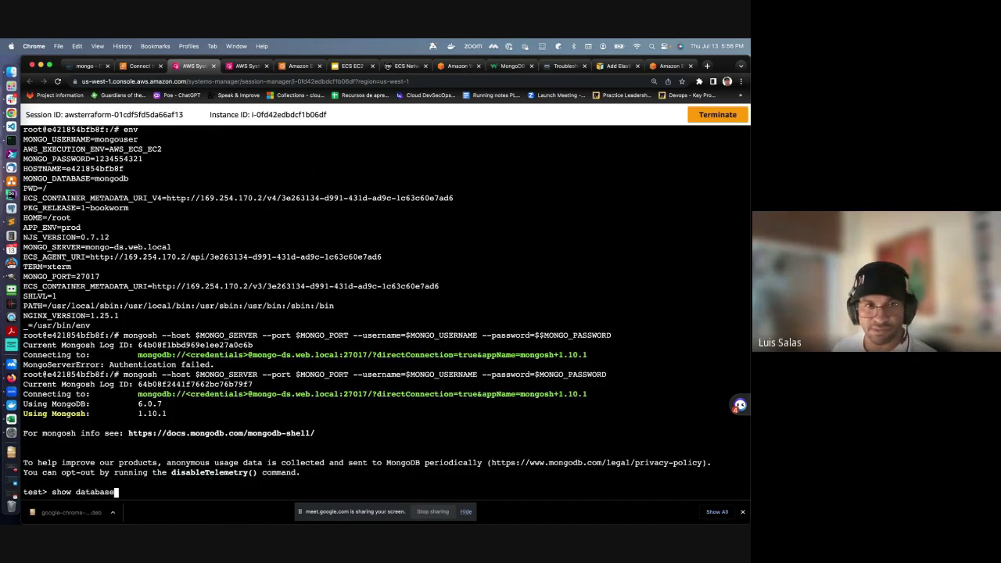
{"action": "type", "text": "s"}
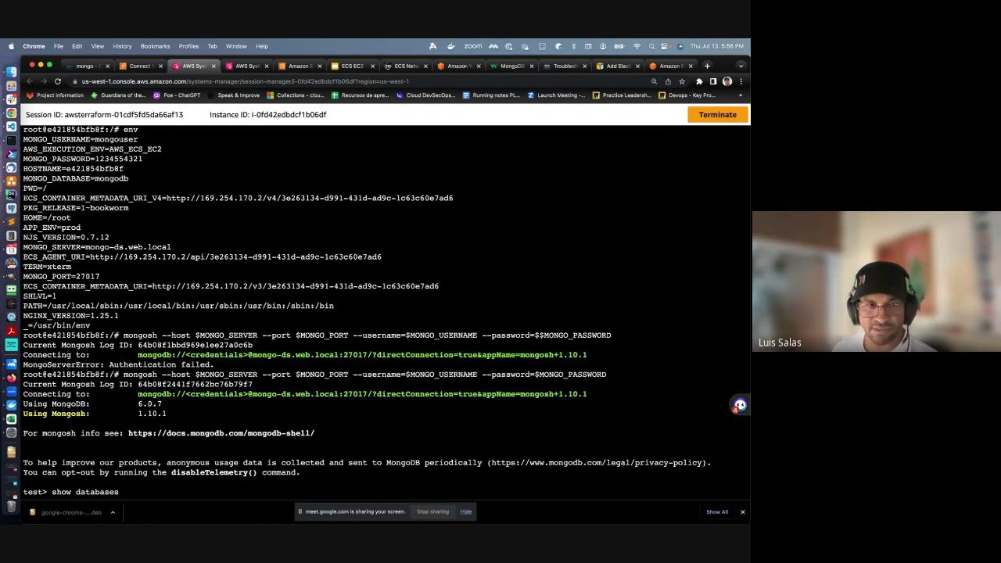
{"action": "key", "text": "Return"}
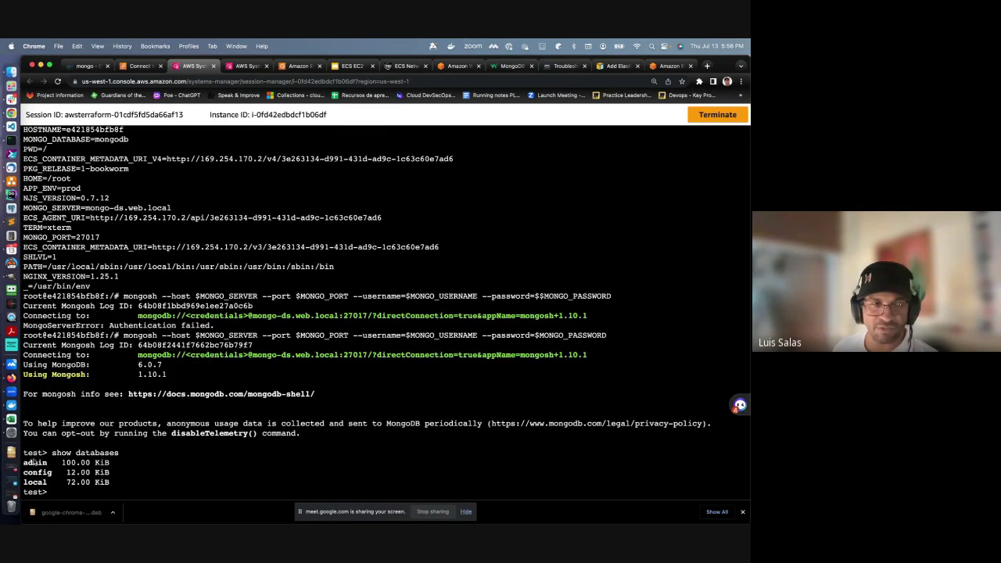
Switch the shell to the mongodb database with 'use mongodb'
{"action": "type", "text": "use mongodb"}
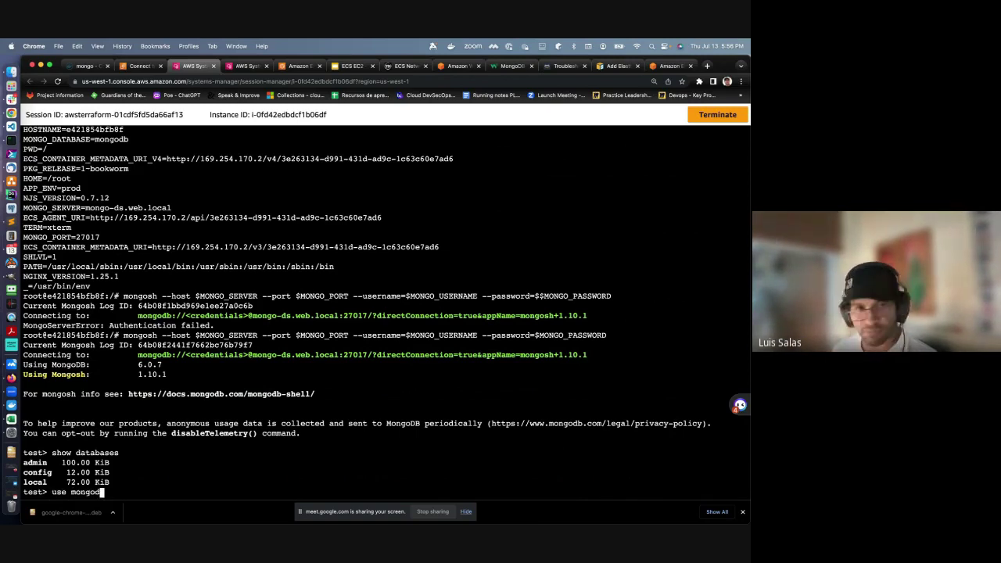
{"action": "key", "text": "Return"}
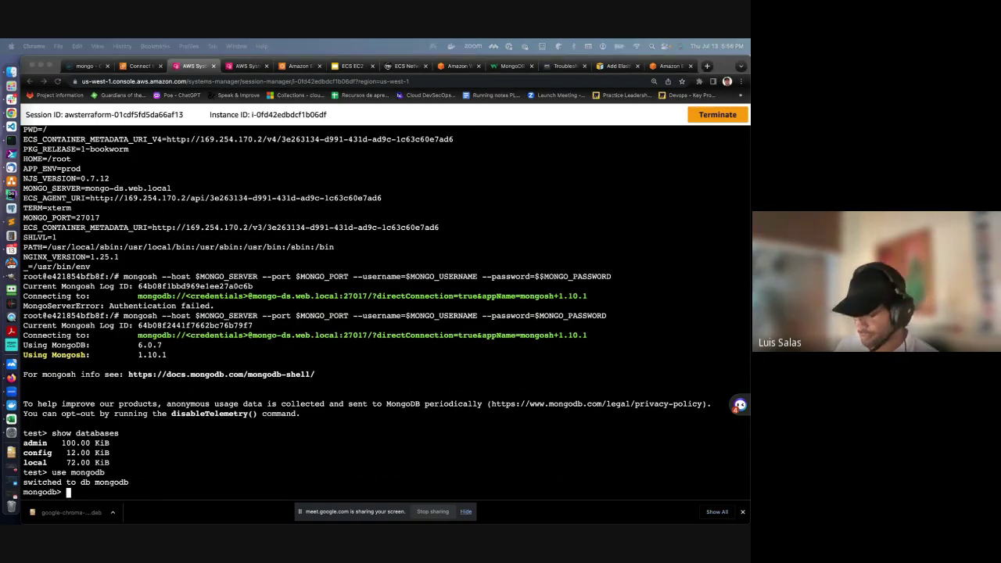
{"action": "left_click", "coordinate": [273, 485]}
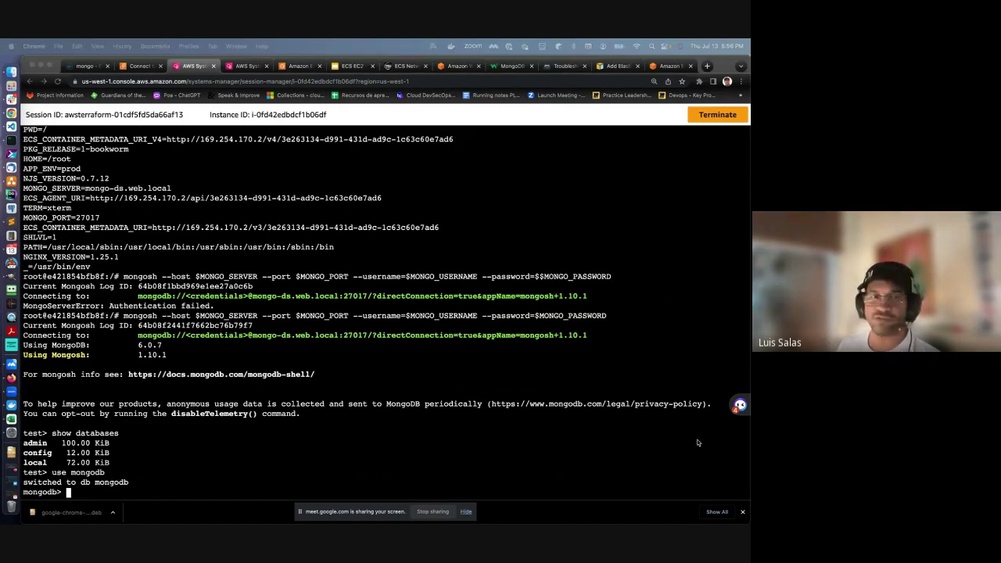
{"action": "left_click", "coordinate": [304, 477]}
Insert Post Title 1 with insertOne, then Post Titles 2–4 with insertMany into posts
{"action": "type", "text": "Insert Document  db.posts.insertOne({   title: \"Post Title 1\",   body: \"Body of post.\",   category: \"News\",   likes: 1,   tags: [\"news\", \"events\"],   date: Date() })"}
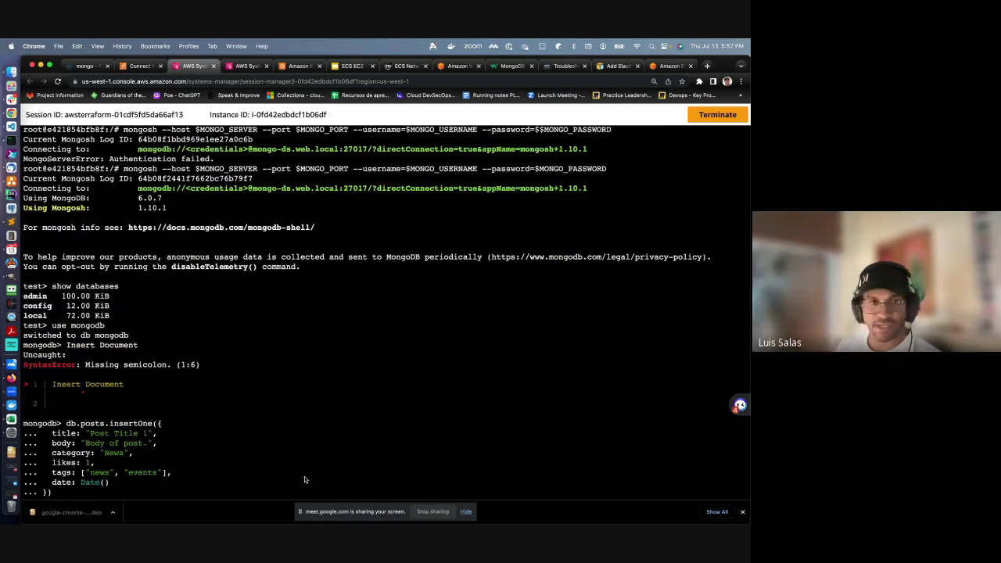
{"action": "key", "text": "Return"}
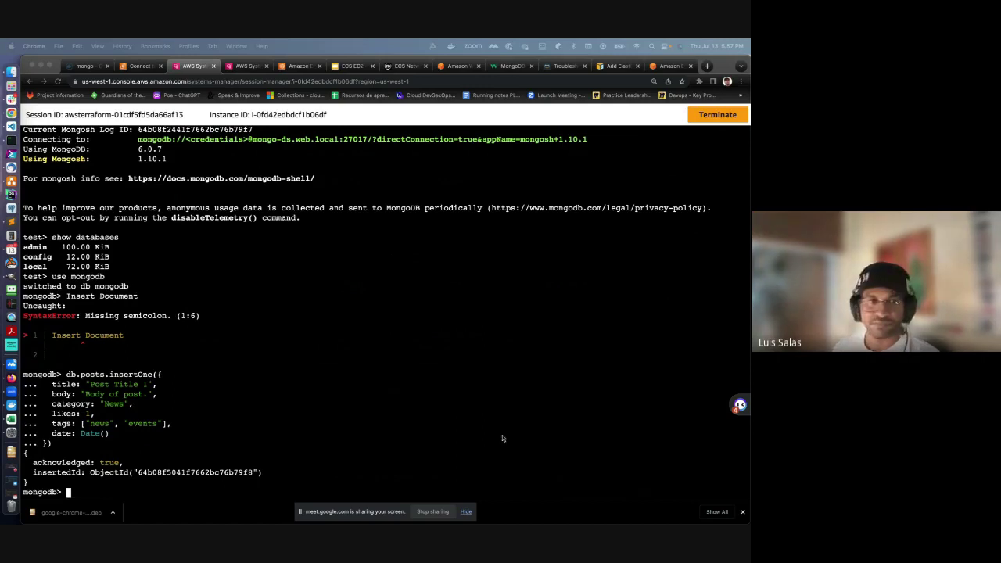
{"action": "left_click", "coordinate": [351, 424]}
{"action": "type", "text": "db.posts.insertMany([   {     title: \"Post Title 2\",     body: \"Body of post.\",     category: \"Event\",     likes: 2,     tags: [\"news\", \"events\"],     date: Date()   },   {     title: \"Post Title 3\",     body: \"Body of post.\",     category: \"Technology\",     likes: 3,     tags: [\"news\", \"events\"],     date: Date()   },   {     title: \"Post Title 4\",     body: \"Body of post.\",     category: \"Event\",     likes: 4,     tags: [\"news\", \"events\"],     date: Date()   } ])"}
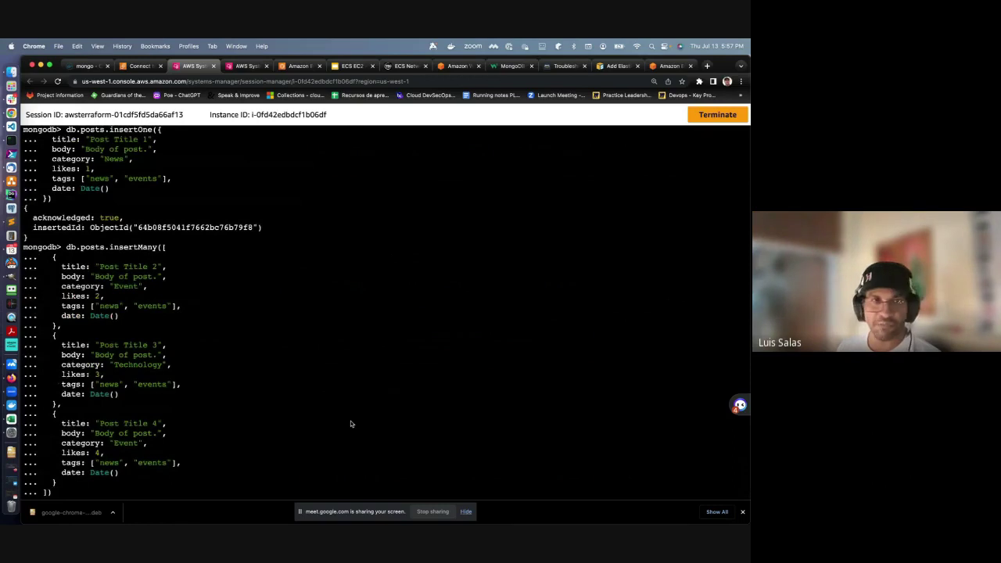
{"action": "key", "text": "Return"}
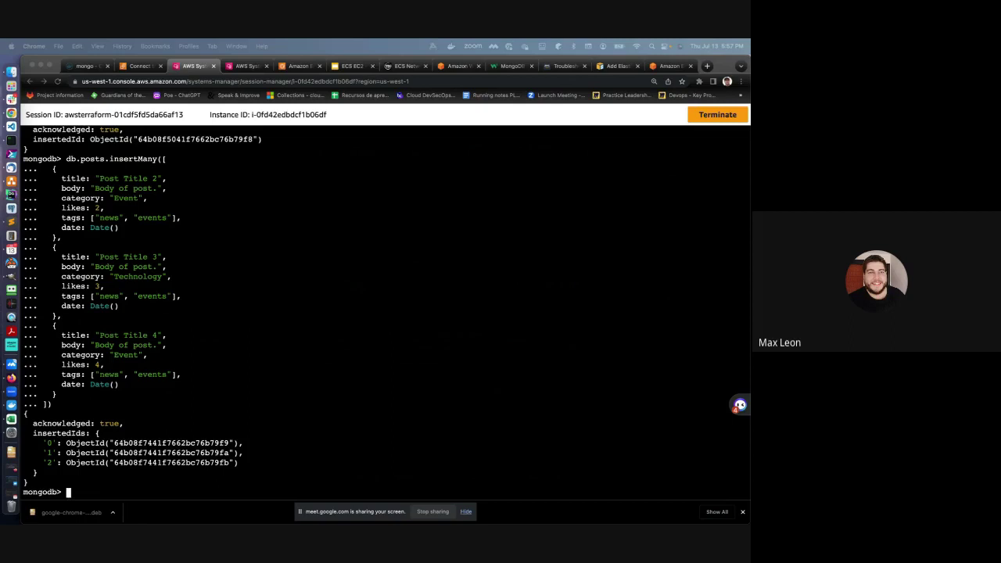
Run db.collection_name.find(), which returns no documents
{"action": "left_click", "coordinate": [137, 479]}
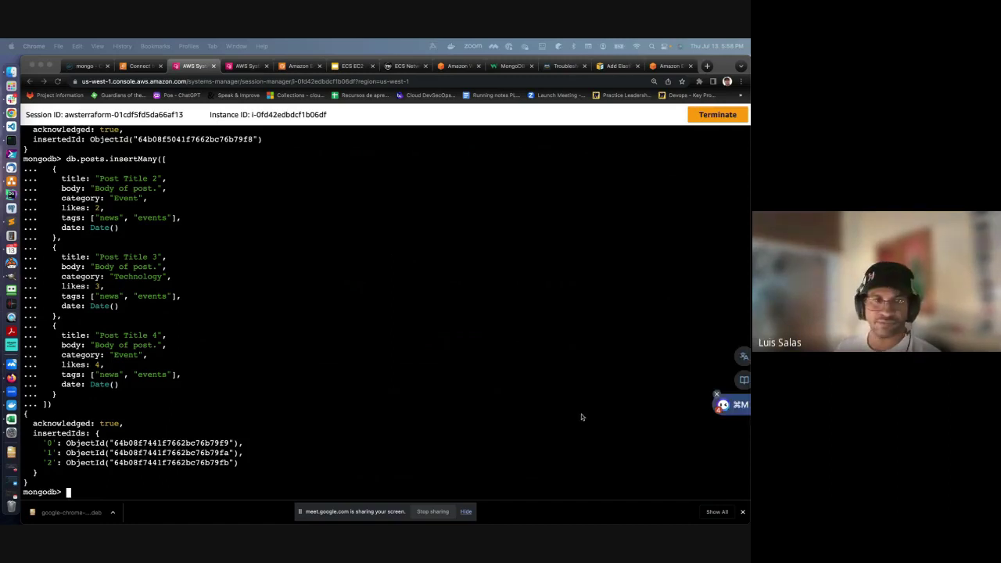
{"action": "left_click", "coordinate": [470, 419]}
{"action": "type", "text": "db.collection_name.find()"}
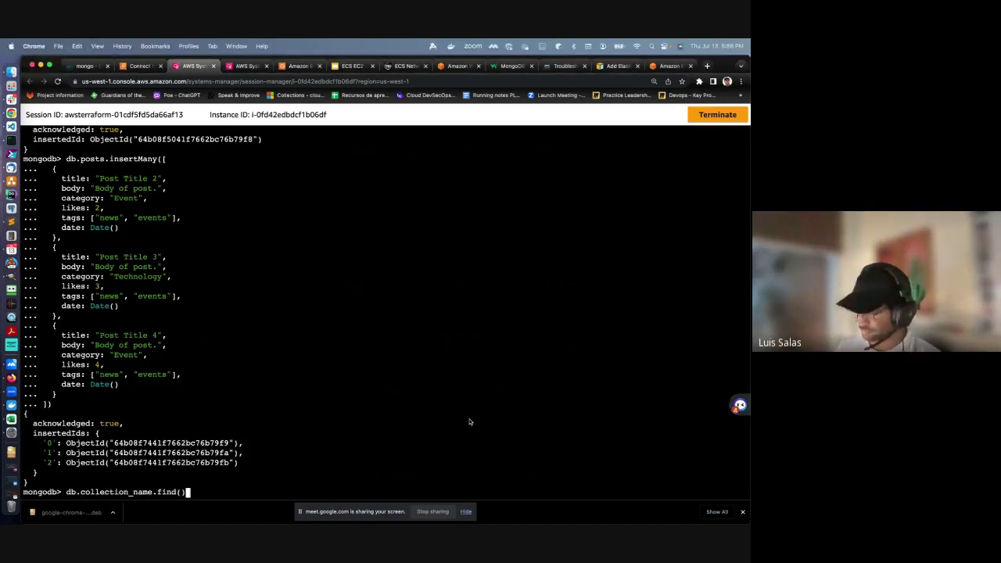
{"action": "key", "text": "Return"}
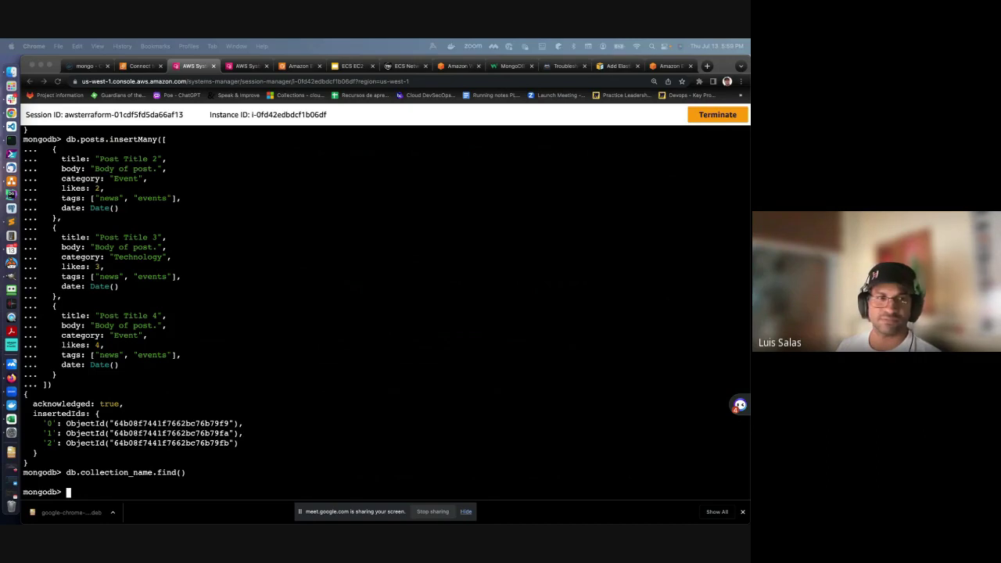
{"action": "scroll", "coordinate": [302, 329], "scroll_direction": "up", "scroll_amount": 3}
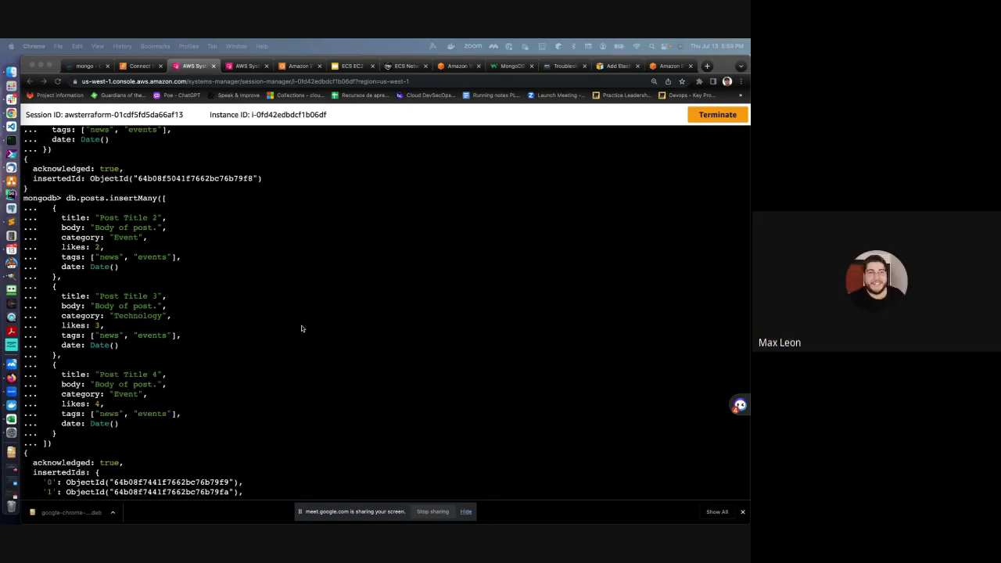
{"action": "scroll", "coordinate": [301, 328], "scroll_direction": "down", "scroll_amount": 3}
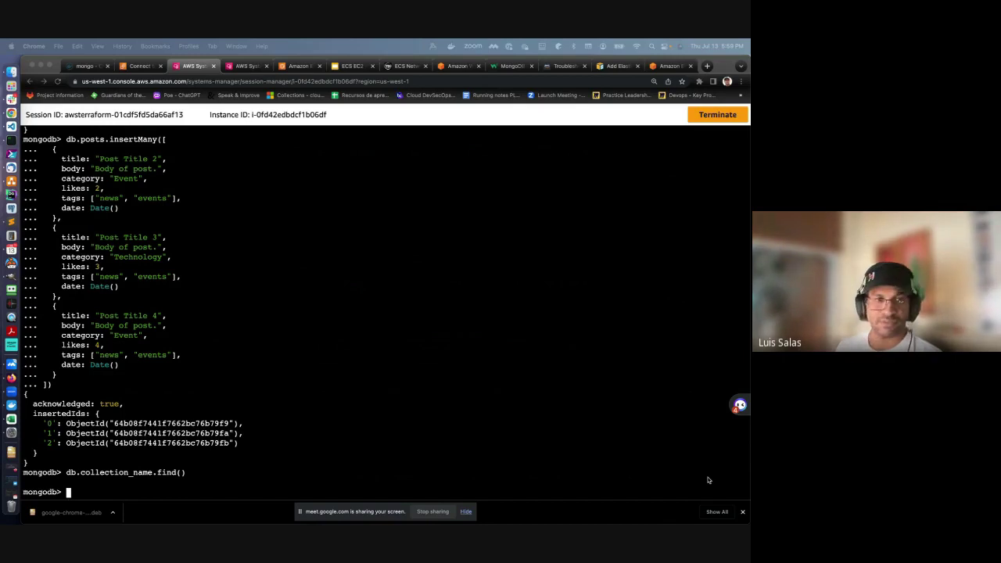
Run the uppercase variant db.COLLECTION_NAME.find()
{"action": "left_click", "coordinate": [291, 482]}
{"action": "type", "text": "db.COLLECTION_NAME.find()"}
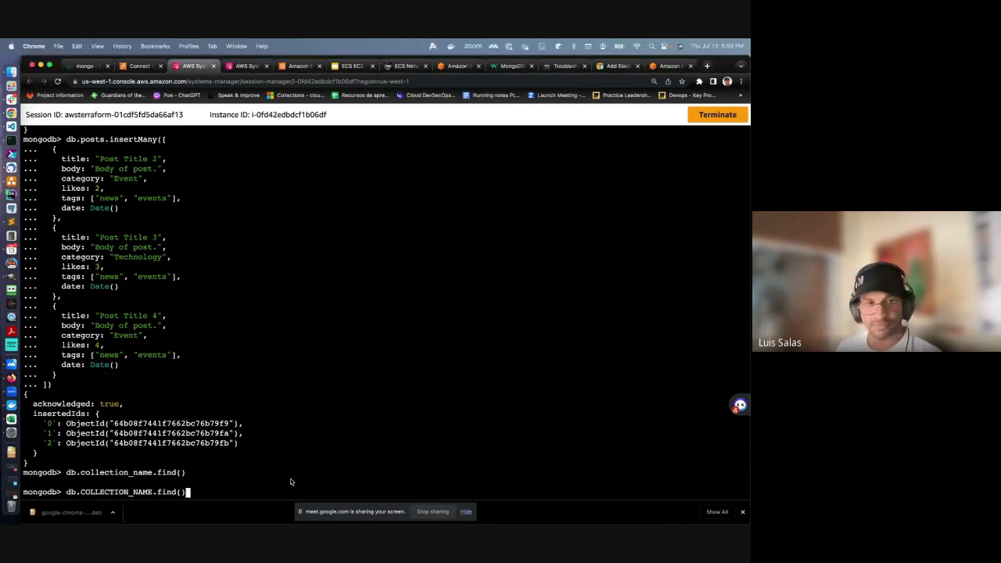
{"action": "key", "text": "Return"}
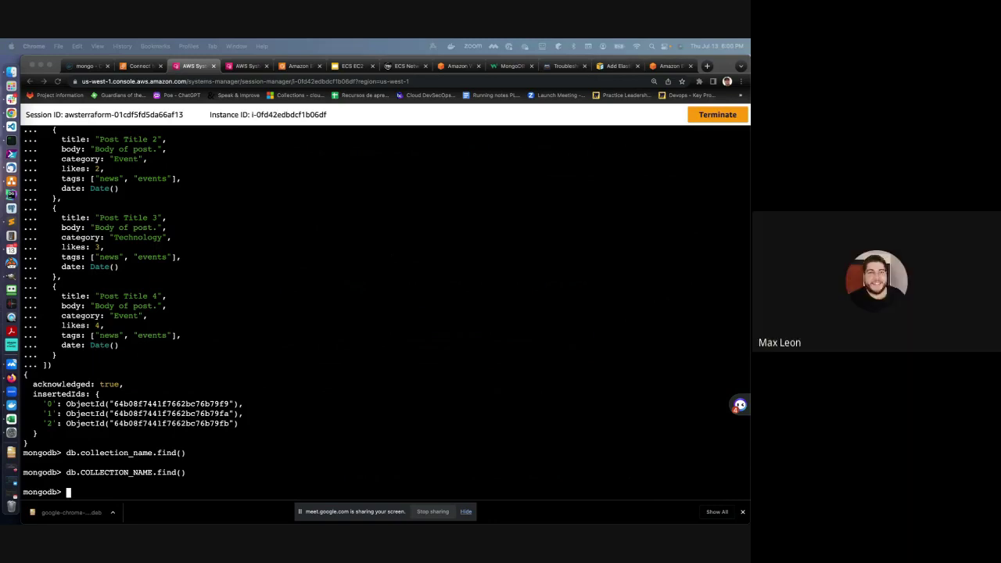
{"action": "left_click", "coordinate": [372, 397]}
{"action": "key", "text": "Up"}
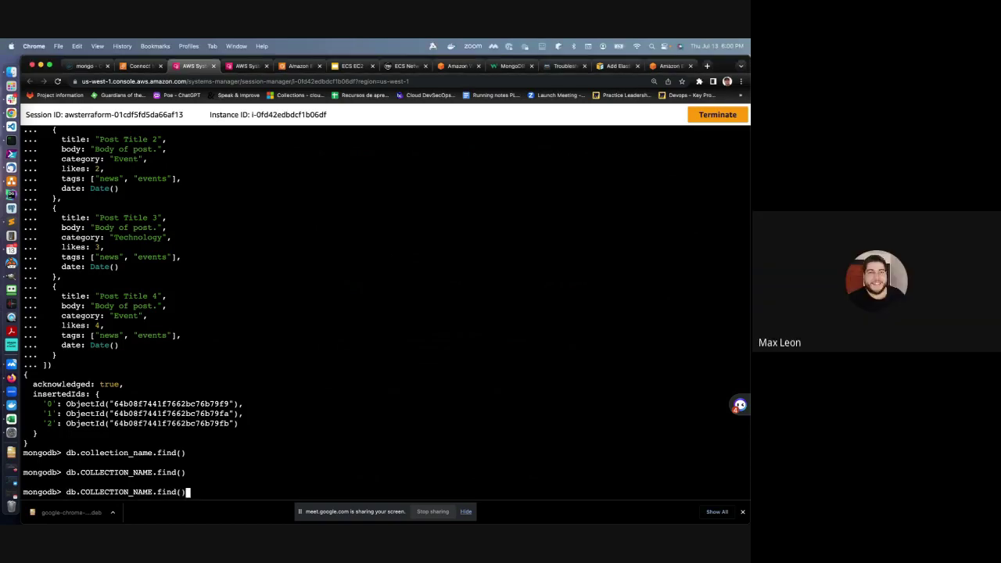
{"action": "key", "text": "Left"}
{"action": "key", "text": "Left"}
{"action": "key", "text": "Left"}
{"action": "key", "text": "Left"}
{"action": "key", "text": "Left"}
{"action": "key", "text": "Left"}
{"action": "key", "text": "Left"}
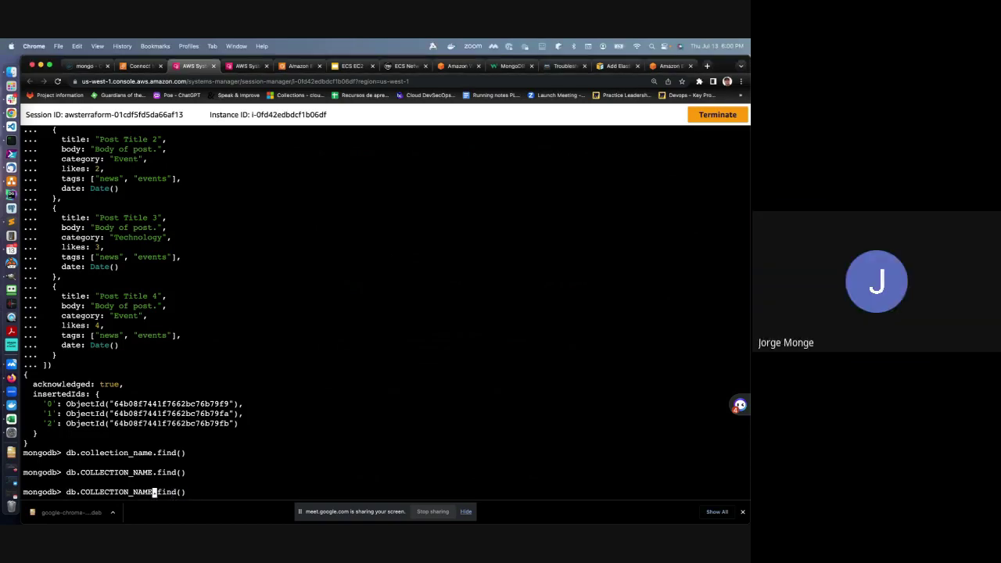
{"action": "key", "text": "BackSpace"}
{"action": "key", "text": "BackSpace"}
{"action": "key", "text": "BackSpace"}
{"action": "key", "text": "BackSpace"}
{"action": "key", "text": "BackSpace"}
{"action": "key", "text": "BackSpace"}
{"action": "key", "text": "BackSpace"}
{"action": "key", "text": "BackSpace"}
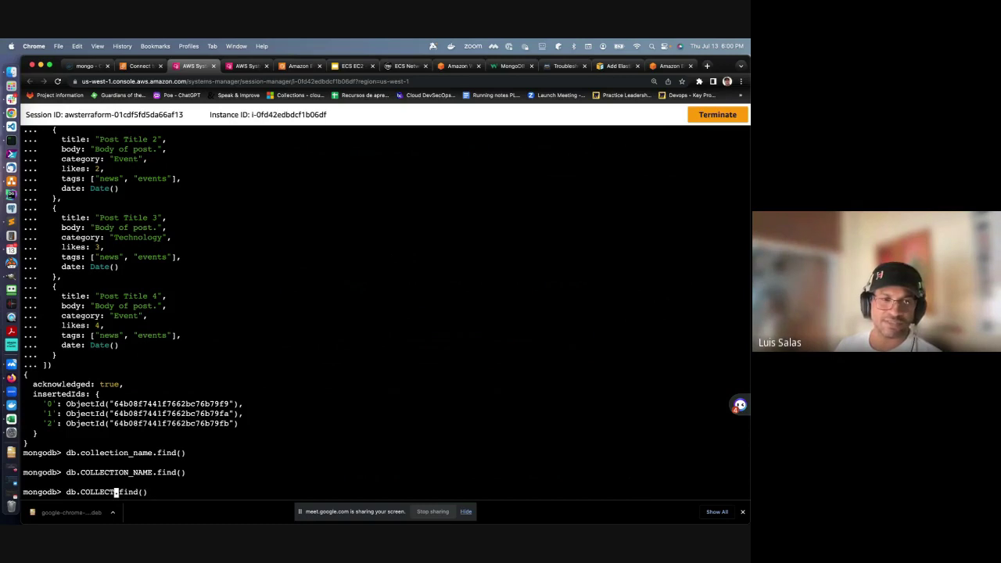
{"action": "key", "text": "BackSpace"}
{"action": "key", "text": "BackSpace"}
{"action": "key", "text": "BackSpace"}
{"action": "key", "text": "BackSpace"}
{"action": "key", "text": "BackSpace"}
{"action": "key", "text": "BackSpace"}
{"action": "key", "text": "BackSpace"}
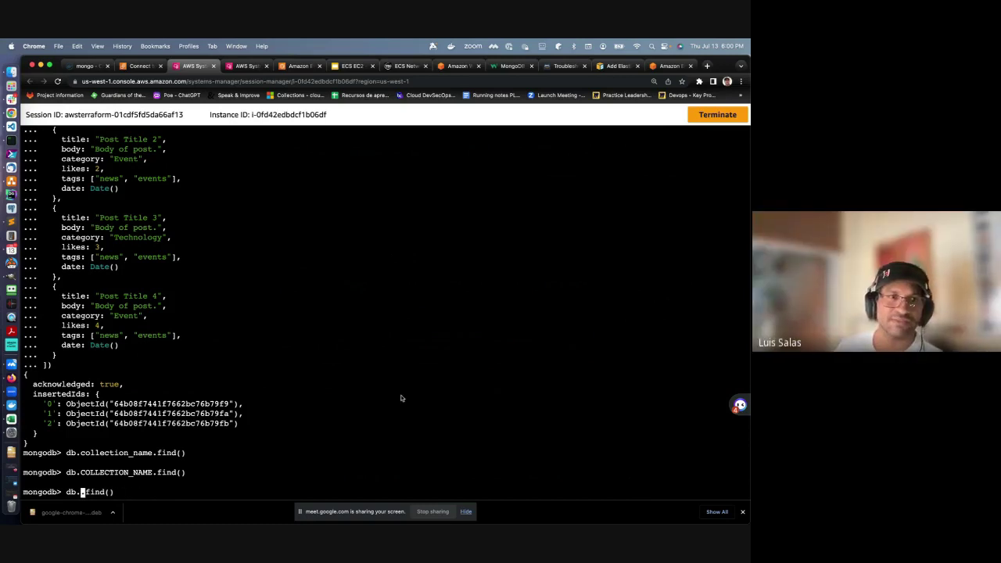
{"action": "scroll", "coordinate": [496, 347], "scroll_direction": "up", "scroll_amount": 10}
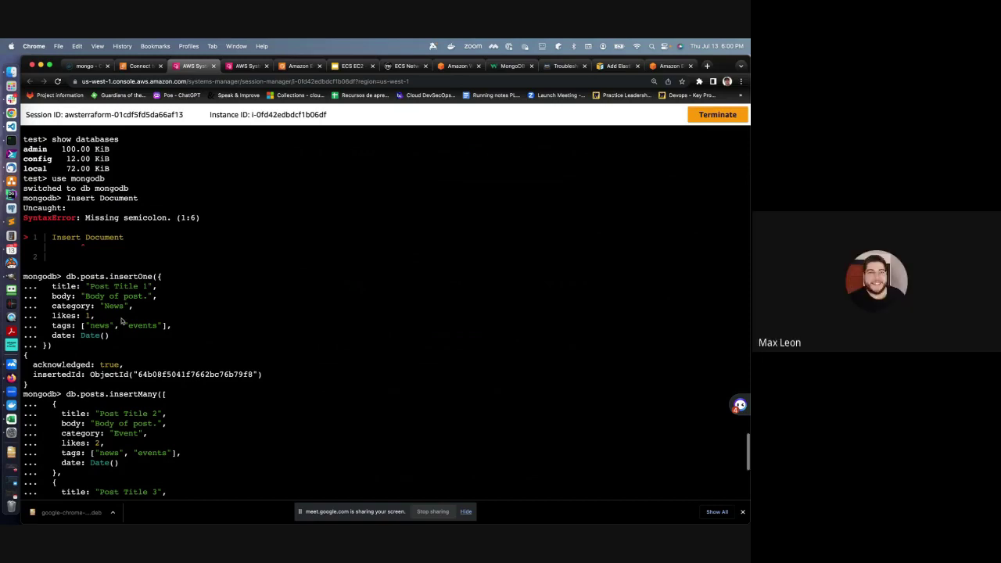
{"action": "scroll", "coordinate": [121, 321], "scroll_direction": "up", "scroll_amount": 1}
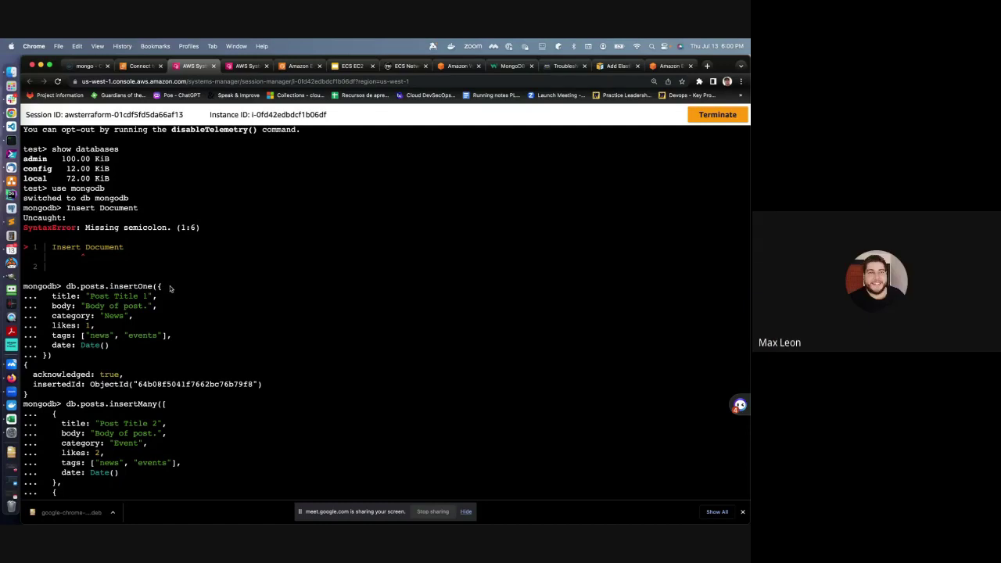
{"action": "scroll", "coordinate": [170, 289], "scroll_direction": "down", "scroll_amount": 5}
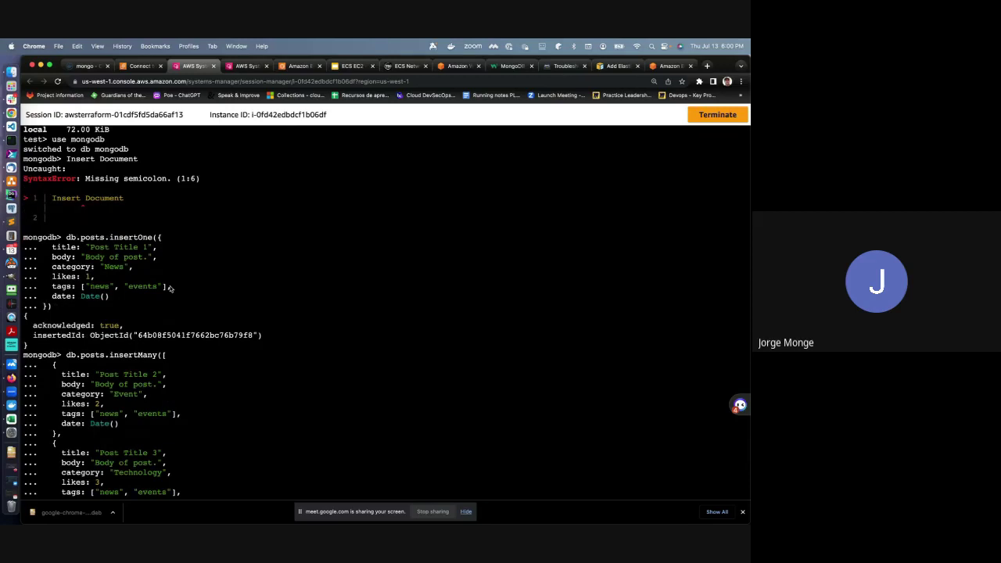
{"action": "scroll", "coordinate": [170, 288], "scroll_direction": "up", "scroll_amount": 3}
{"action": "scroll", "coordinate": [170, 289], "scroll_direction": "up", "scroll_amount": 3}
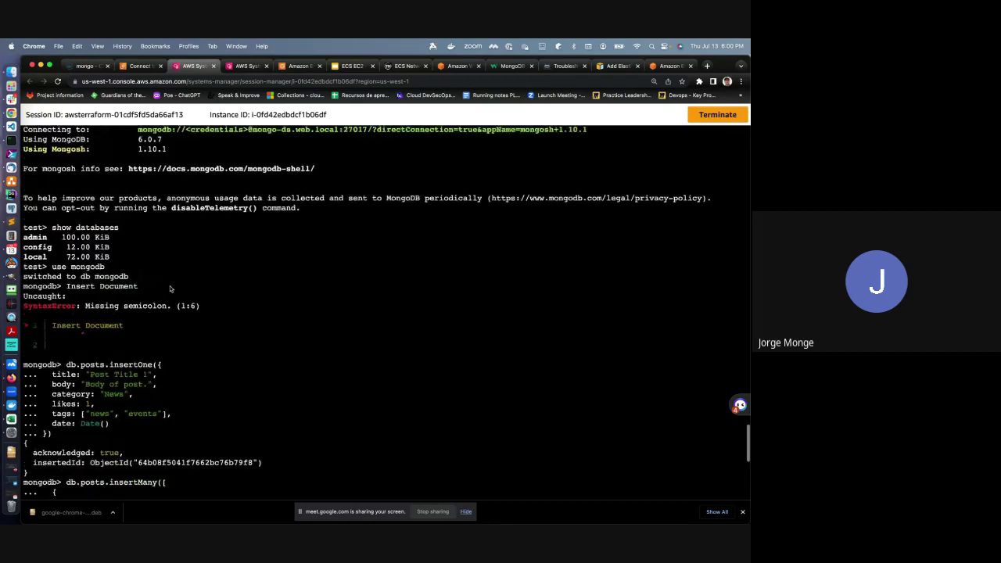
{"action": "scroll", "coordinate": [170, 289], "scroll_direction": "down", "scroll_amount": 2}
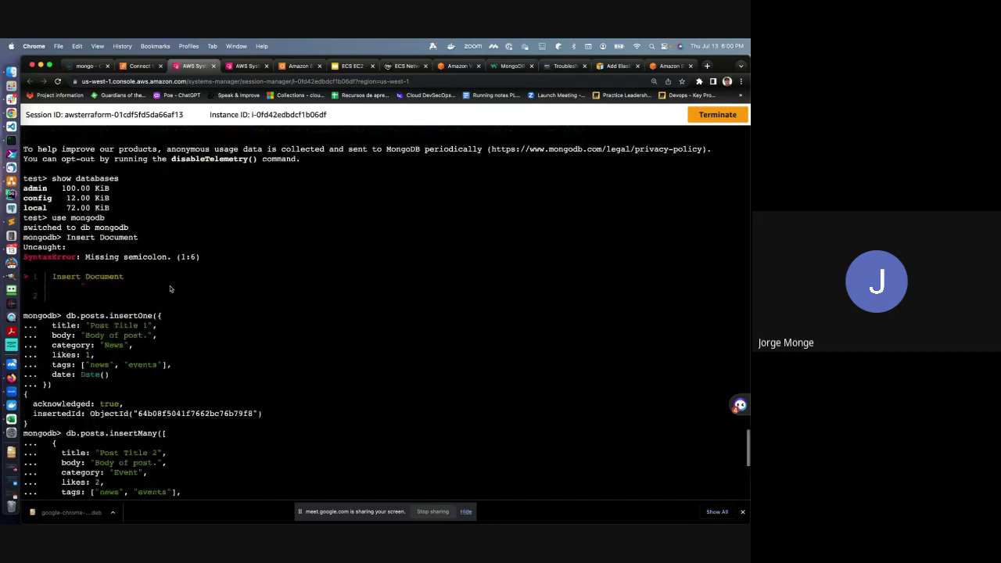
{"action": "scroll", "coordinate": [210, 306], "scroll_direction": "down", "scroll_amount": 10}
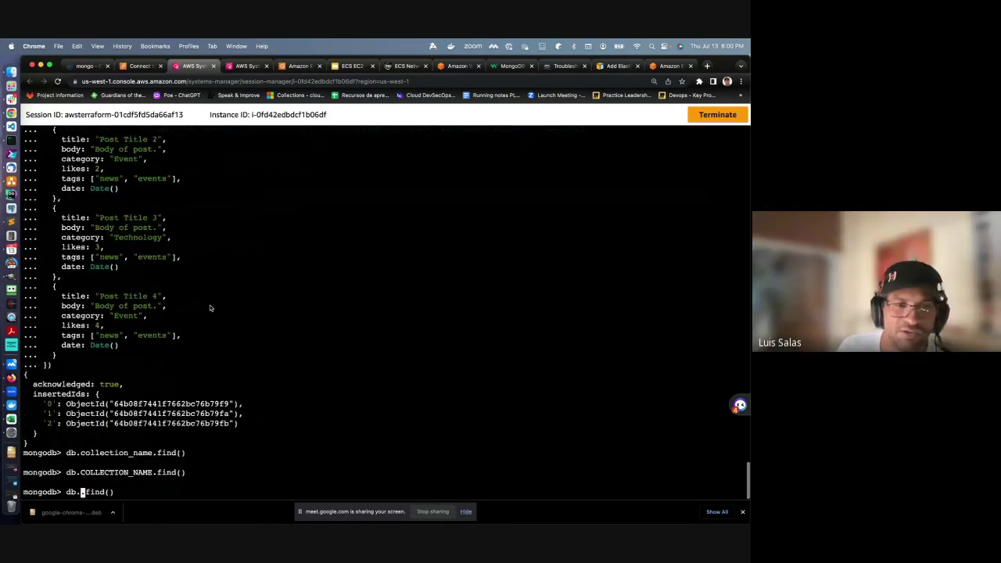
{"action": "key", "text": "Up"}
{"action": "key", "text": "Up"}
{"action": "key", "text": "Up"}
{"action": "key", "text": "Up"}
{"action": "key", "text": "Down"}
{"action": "key", "text": "Down"}
{"action": "key", "text": "Down"}
{"action": "key", "text": "Down"}
{"action": "key", "text": "BackSpace"}
{"action": "key", "text": "BackSpace"}
{"action": "key", "text": "BackSpace"}
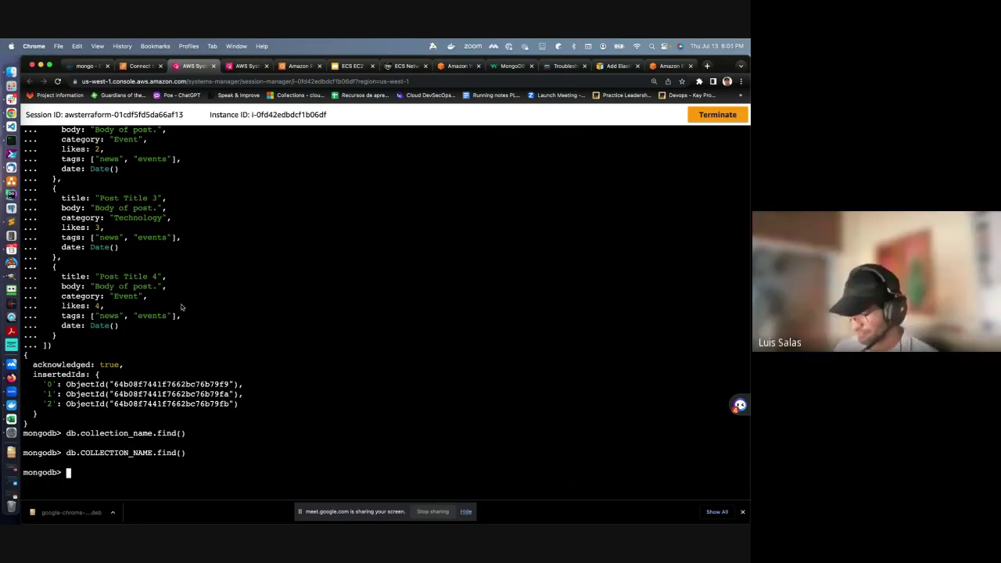
Try db.listcollections() with and without parentheses, then enter db.createCollection("mycollection")
{"action": "type", "text": "db"}
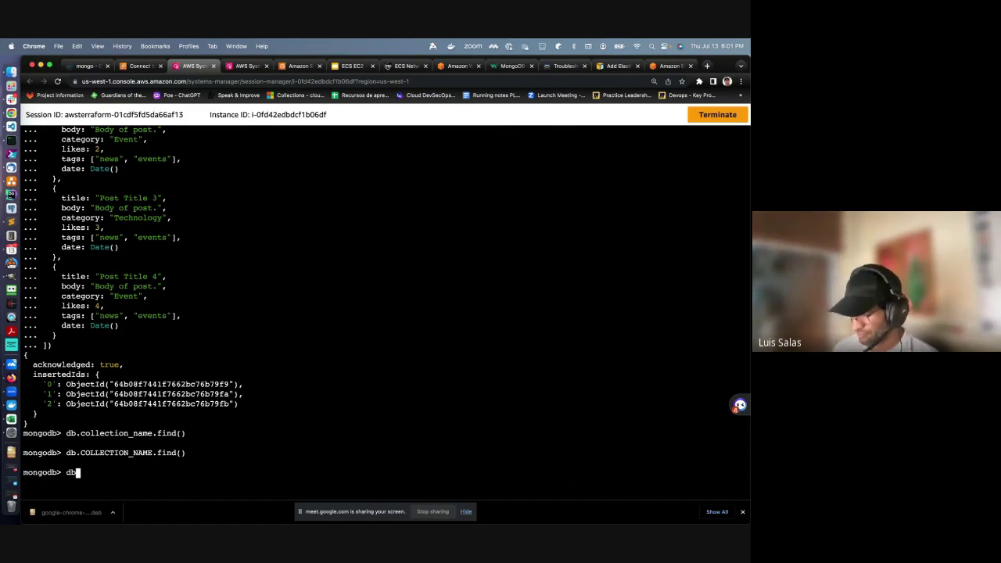
{"action": "type", "text": ".listcollect"}
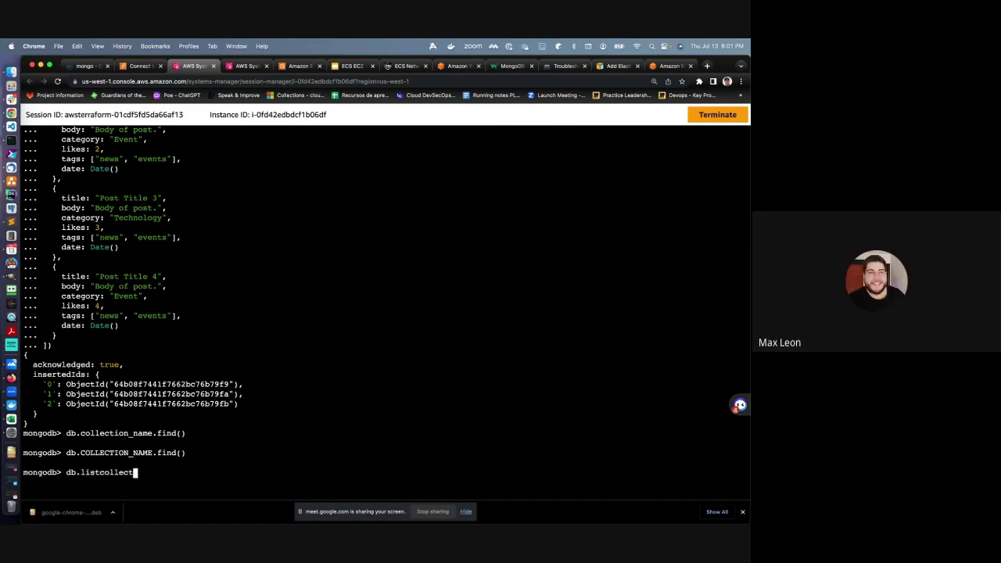
{"action": "type", "text": "ions"}
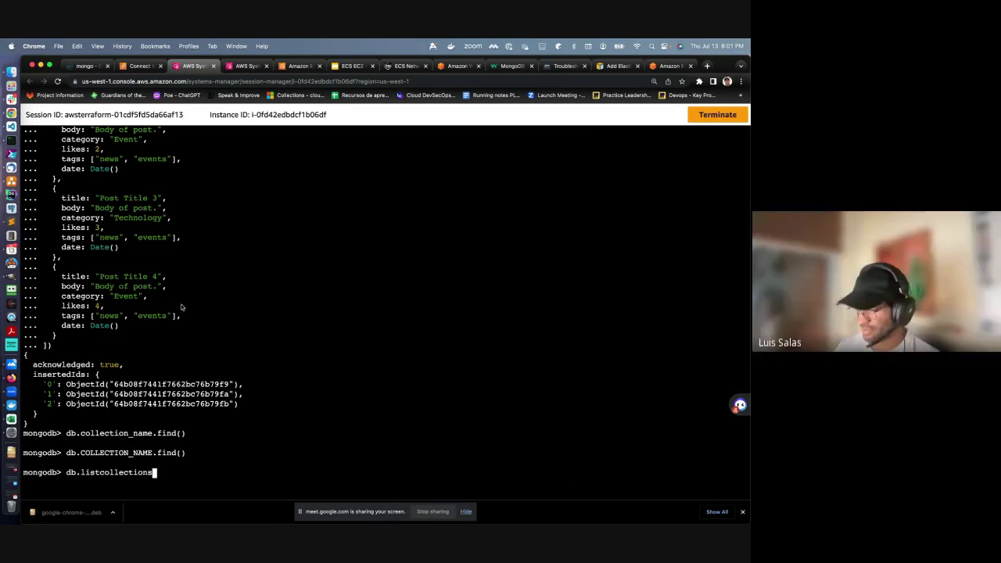
{"action": "type", "text": "()"}
{"action": "key", "text": "Return"}
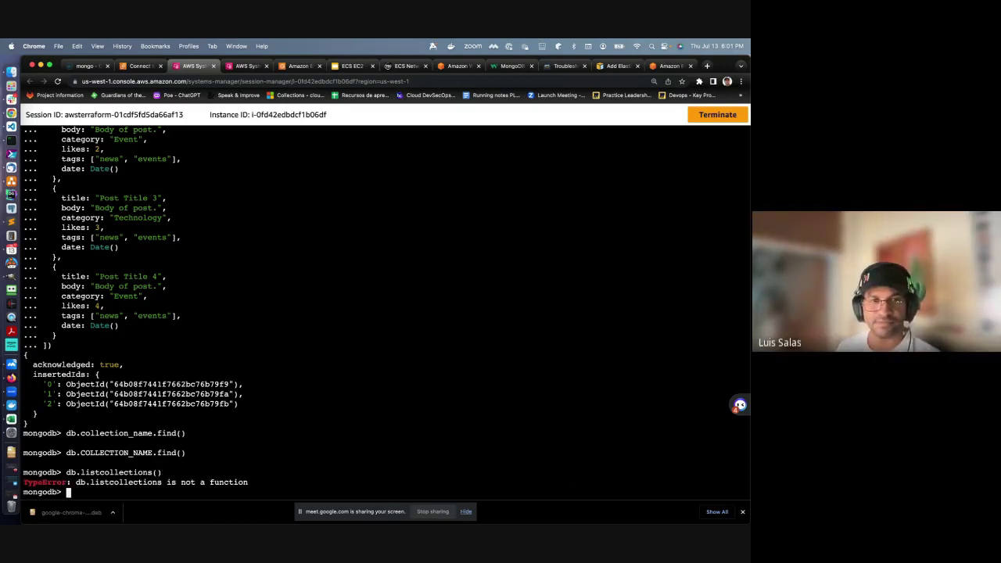
{"action": "key", "text": "Up"}
{"action": "key", "text": "BackSpace"}
{"action": "key", "text": "BackSpace"}
{"action": "key", "text": "Return"}
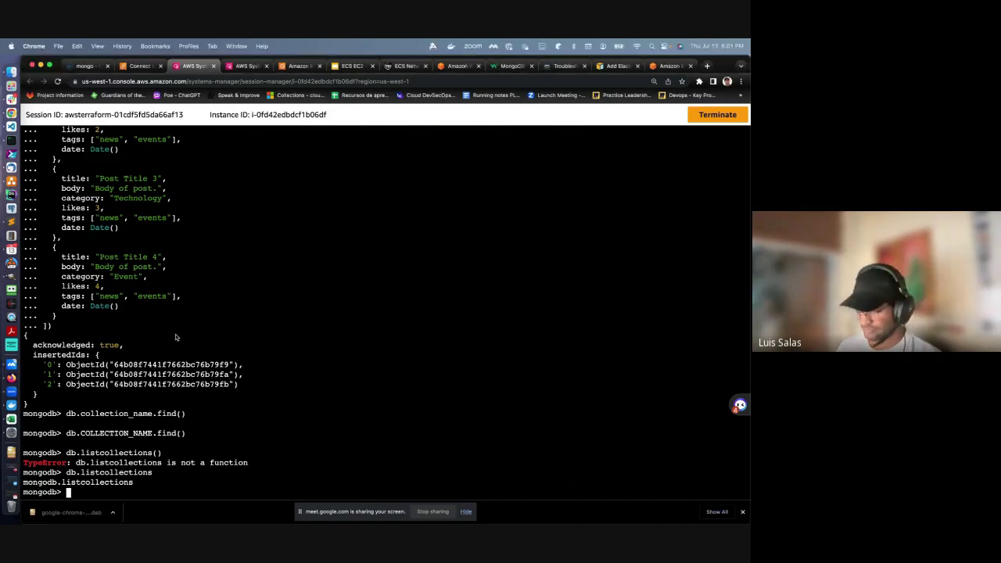
{"action": "type", "text": "db.createCollection(\"mycollection\")"}
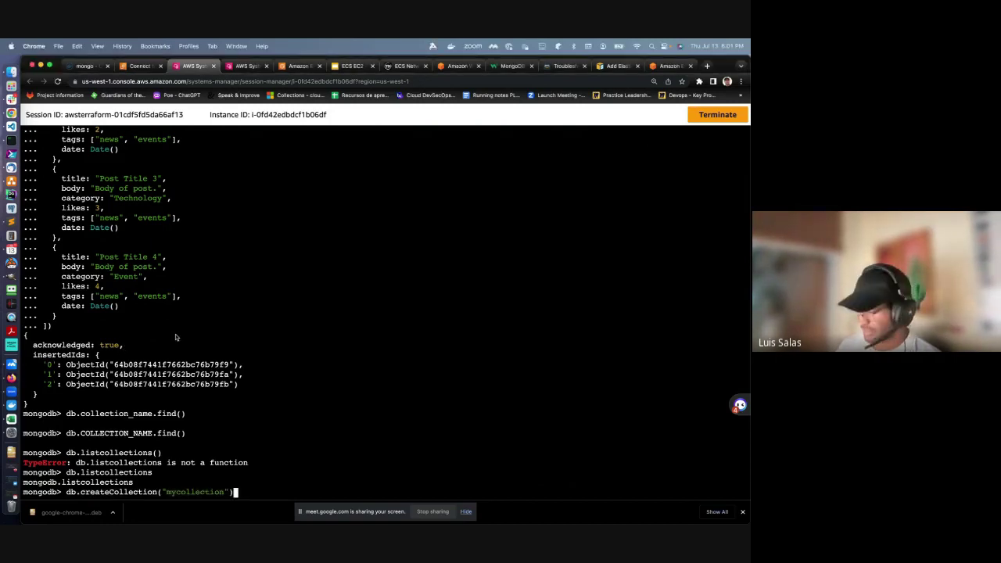
Create mycollection and insert Post Titles 2–4 into posts again
{"action": "key", "text": "Return"}
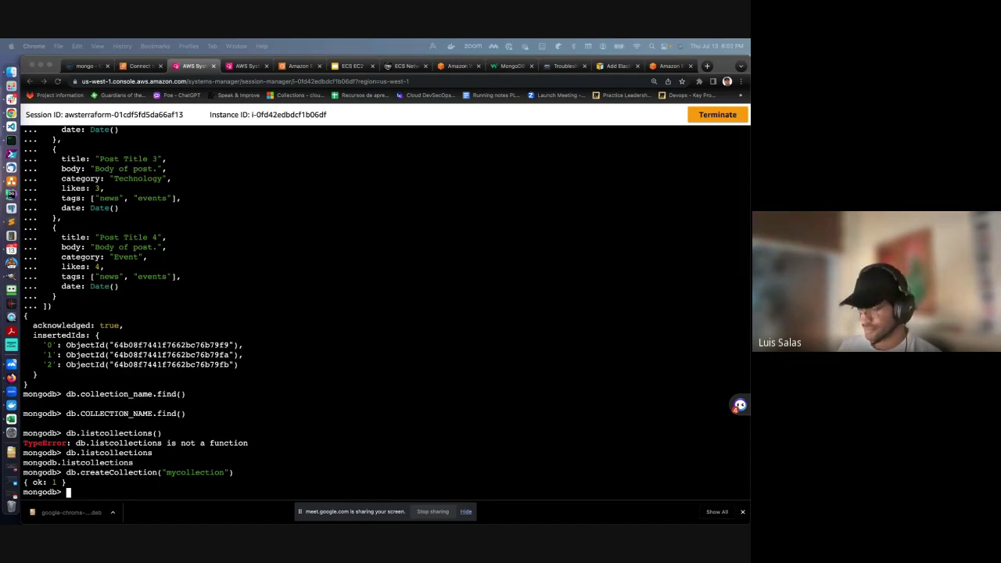
{"action": "left_click", "coordinate": [532, 431]}
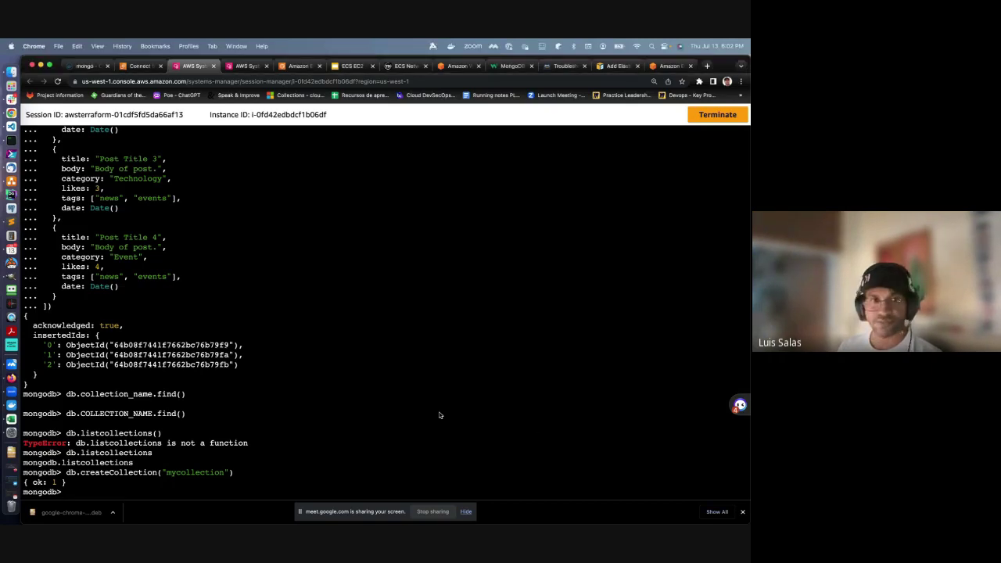
{"action": "type", "text": "db.posts.insertMany([   {     title: \"Post Title 2\",     body: \"Body of post.\",     category: \"Event\",     likes: 2,     tags: [\"news\", \"events\"],     date: Date()   },   {     title: \"Post Title 3\",     body: \"Body of post.\",     category: \"Technology\",     likes: 3,     tags: [\"news\", \"events\"],     date: Date()   },   {     title: \"Post Title 4\",     body: \"Body of post.\",     category: \"Event\",     likes: 4,     tags: [\"news\", \"events\"],     date: Date()   } ])"}
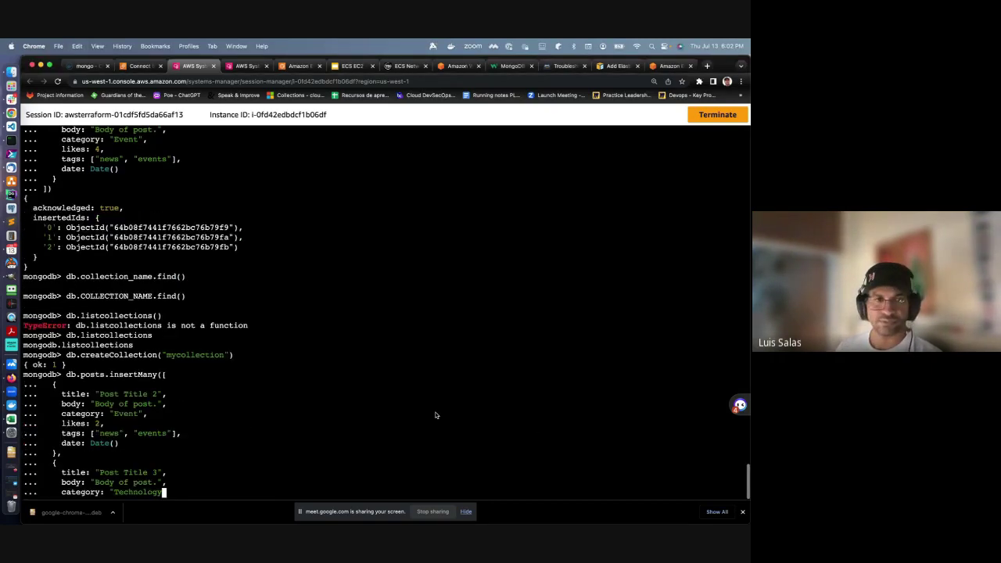
{"action": "key", "text": "Return"}
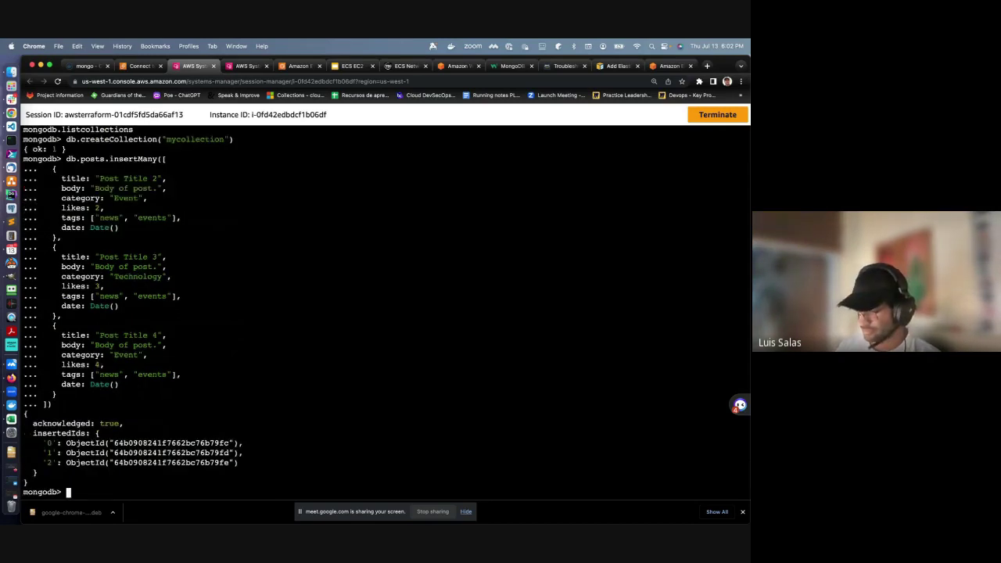
Run db.mycollection.find(), which returns no documents
{"action": "key", "text": "Up"}
{"action": "key", "text": "Up"}
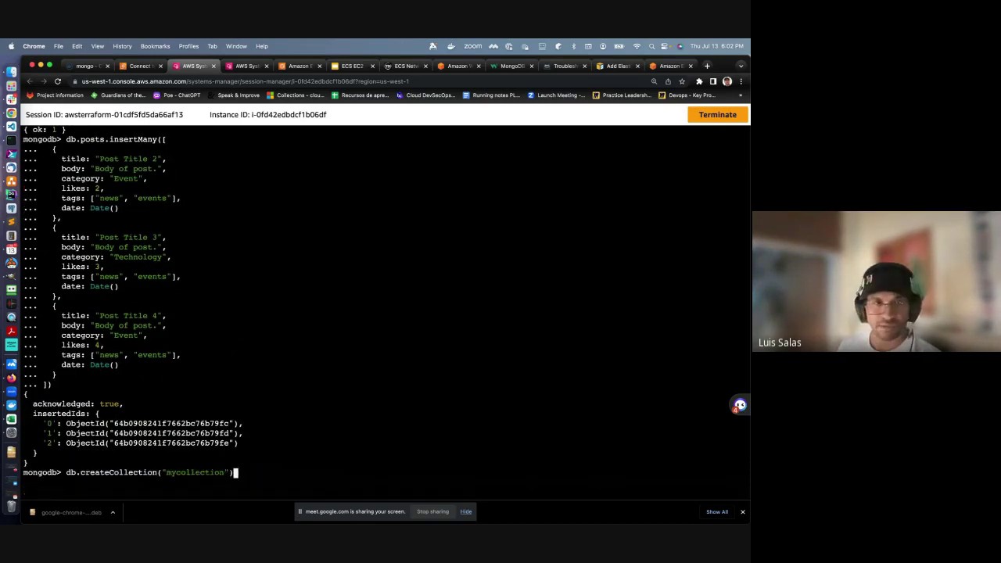
{"action": "key", "text": "Up"}
{"action": "key", "text": "Up"}
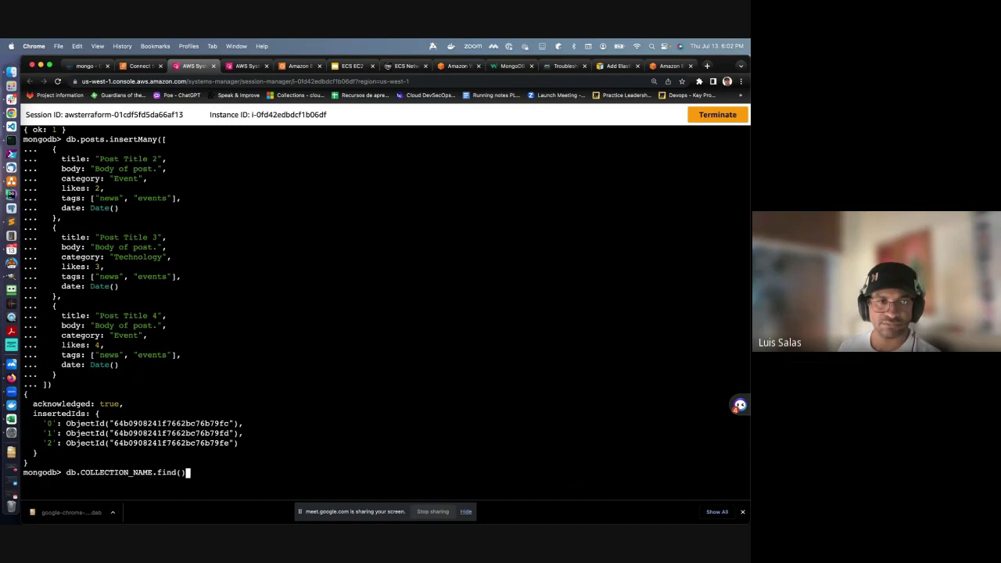
{"action": "key", "text": "Left"}
{"action": "key", "text": "Left"}
{"action": "key", "text": "Left"}
{"action": "key", "text": "Left"}
{"action": "key", "text": "Left"}
{"action": "key", "text": "Left"}
{"action": "key", "text": "Left"}
{"action": "key", "text": "BackSpace"}
{"action": "key", "text": "BackSpace"}
{"action": "key", "text": "BackSpace"}
{"action": "key", "text": "BackSpace"}
{"action": "key", "text": "BackSpace"}
{"action": "key", "text": "BackSpace"}
{"action": "key", "text": "BackSpace"}
{"action": "key", "text": "BackSpace"}
{"action": "key", "text": "BackSpace"}
{"action": "key", "text": "BackSpace"}
{"action": "key", "text": "BackSpace"}
{"action": "key", "text": "BackSpace"}
{"action": "key", "text": "BackSpace"}
{"action": "key", "text": "BackSpace"}
{"action": "key", "text": "BackSpace"}
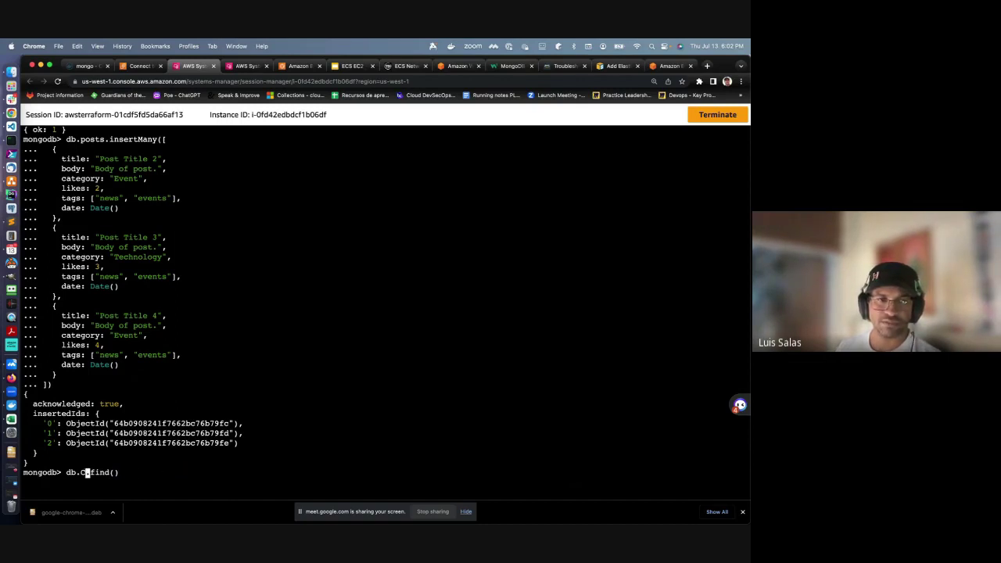
{"action": "type", "text": "mycollection"}
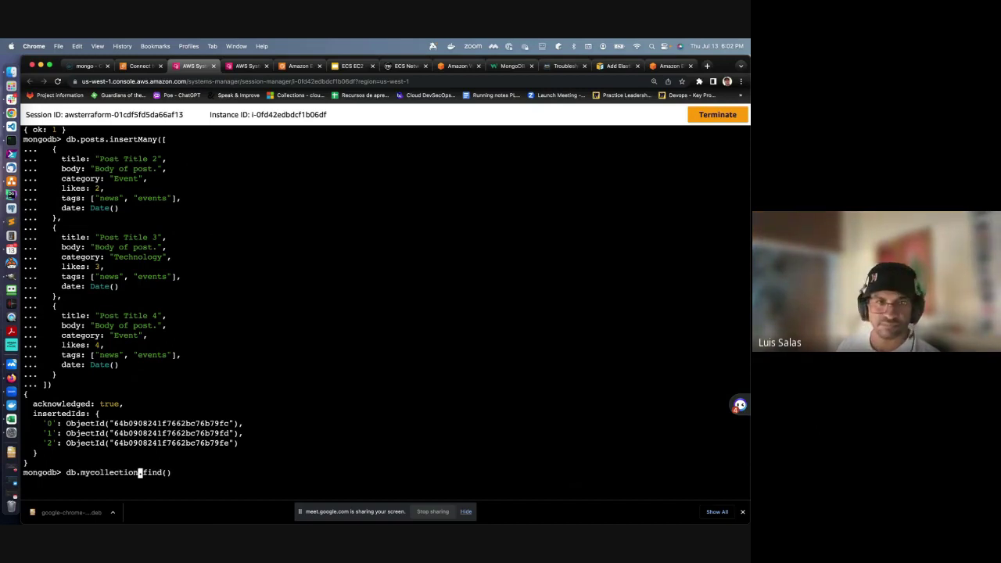
{"action": "key", "text": "Return"}
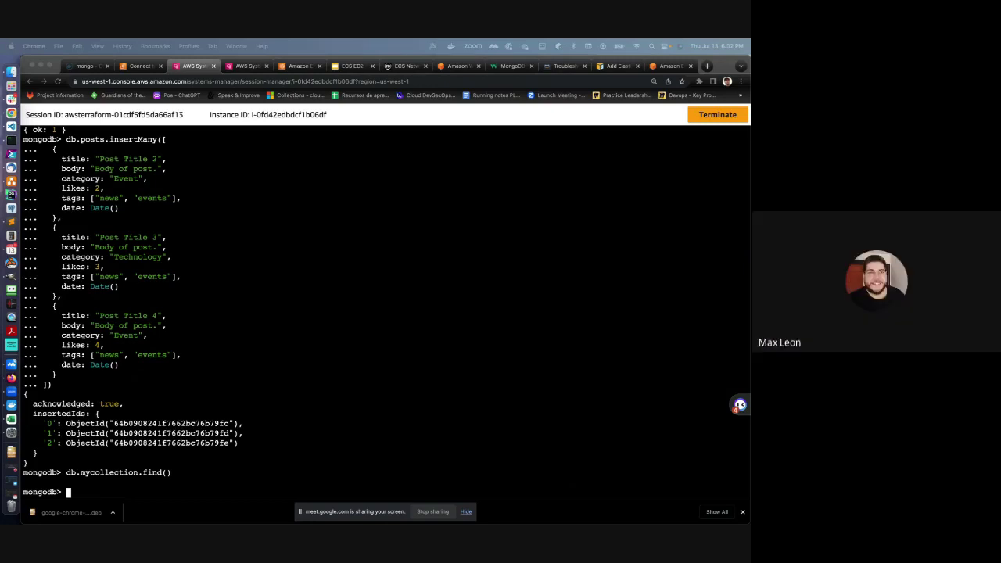
{"action": "left_click", "coordinate": [282, 368]}
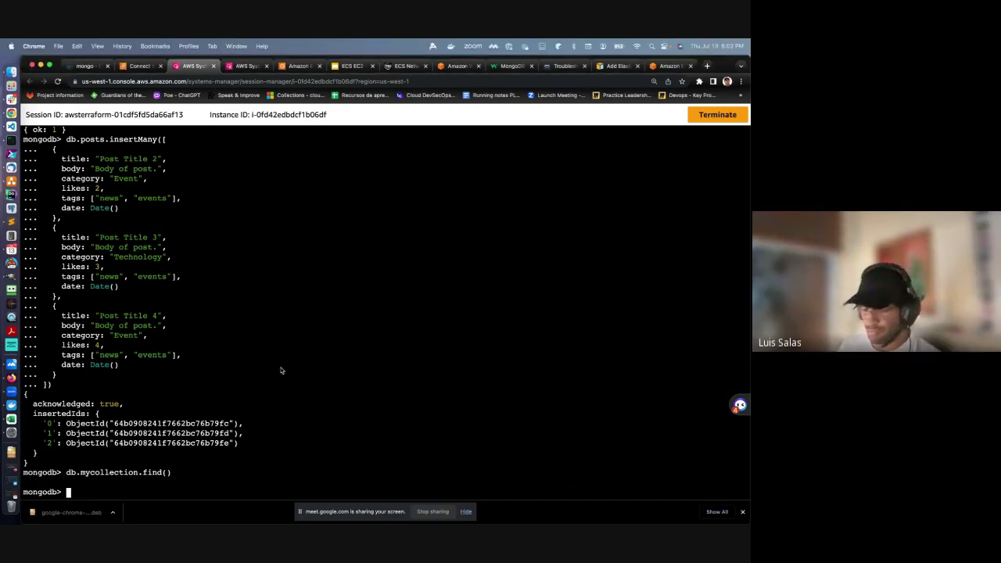
Paste the insertMany command again, then discard it for a fresh prompt
{"action": "type", "text": "db.posts.insertMany([ { title: \"Post Title 2\", body: \"Body of post.\", category: \"Event\", likes: 2, tags: [\"news\", \"events\"], date: Date() }, { title: \"Post Title 3\", body: \"Body of post.\", category: \"Technology\", likes: 3, tags: [\"news\", \"events\"], date: Date() }, { title: \"Post Title 4\", body: \"Body of post.\", category: \"Event\", likes: 4, tags: [\"news\", \"events\"], date: Date() }])"}
{"action": "key", "text": "Left"}
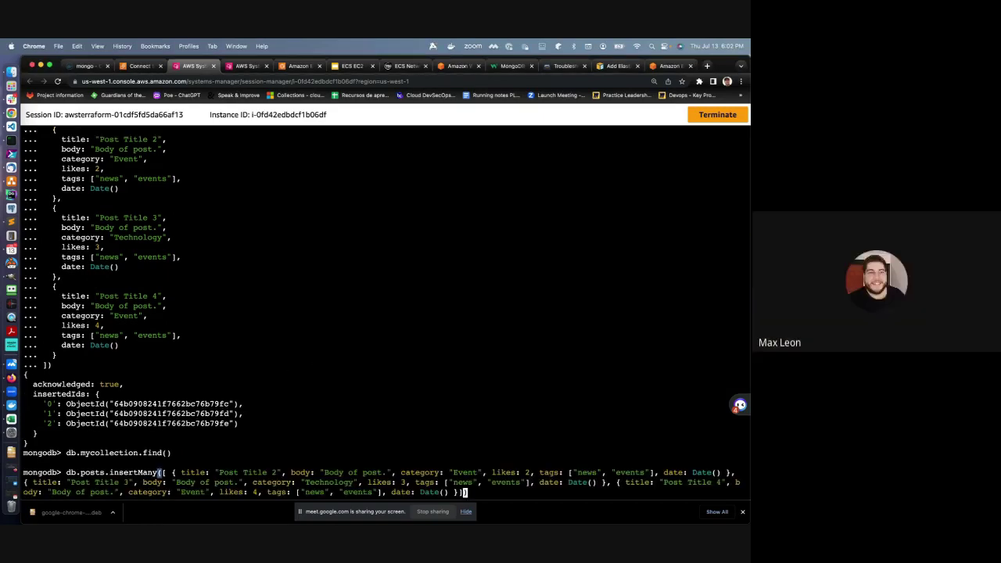
{"action": "key", "text": "Left"}
{"action": "key", "text": "Left"}
{"action": "key", "text": "Left"}
{"action": "key", "text": "Left"}
{"action": "key", "text": "Left"}
{"action": "key", "text": "Left"}
{"action": "key", "text": "Left"}
{"action": "key", "text": "Left"}
{"action": "key", "text": "Left"}
{"action": "key", "text": "Left"}
{"action": "key", "text": "Left"}
{"action": "key", "text": "Left"}
{"action": "key", "text": "Left"}
{"action": "key", "text": "Left"}
{"action": "key", "text": "ctrl+k"}
{"action": "key", "text": "ctrl+c"}
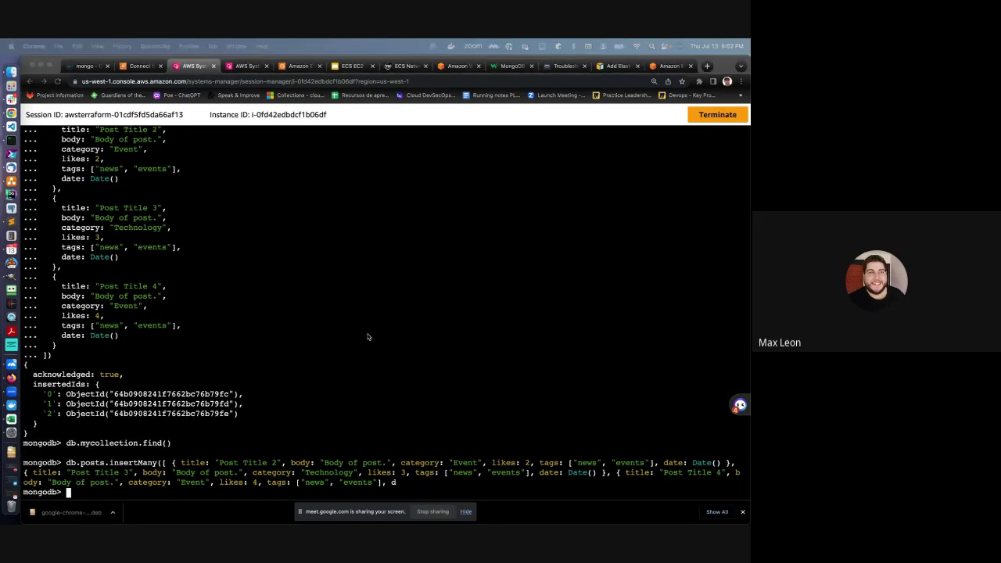
Run db.post.find(), which returns nothing
{"action": "left_click", "coordinate": [340, 337]}
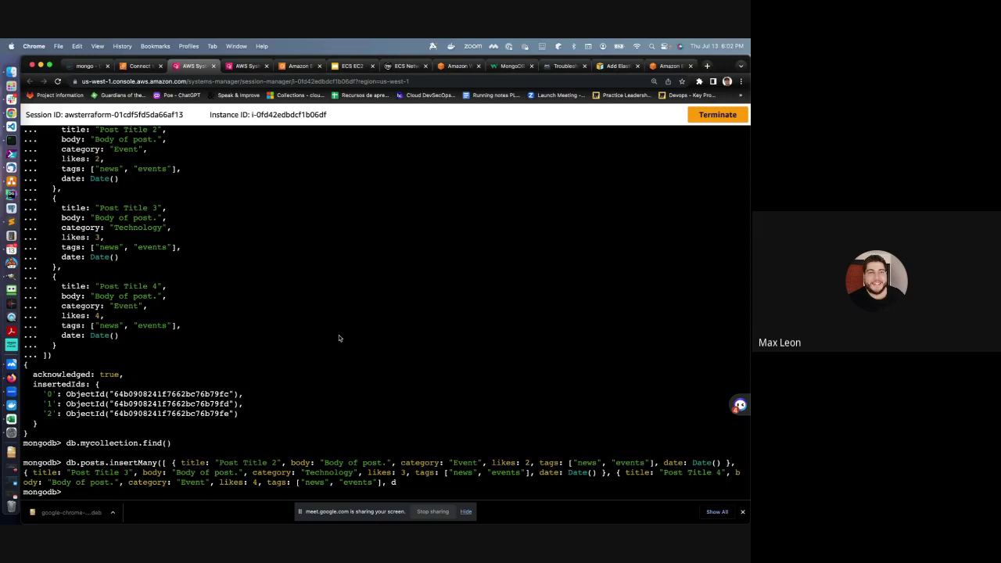
{"action": "key", "text": "Up"}
{"action": "key", "text": "Up"}
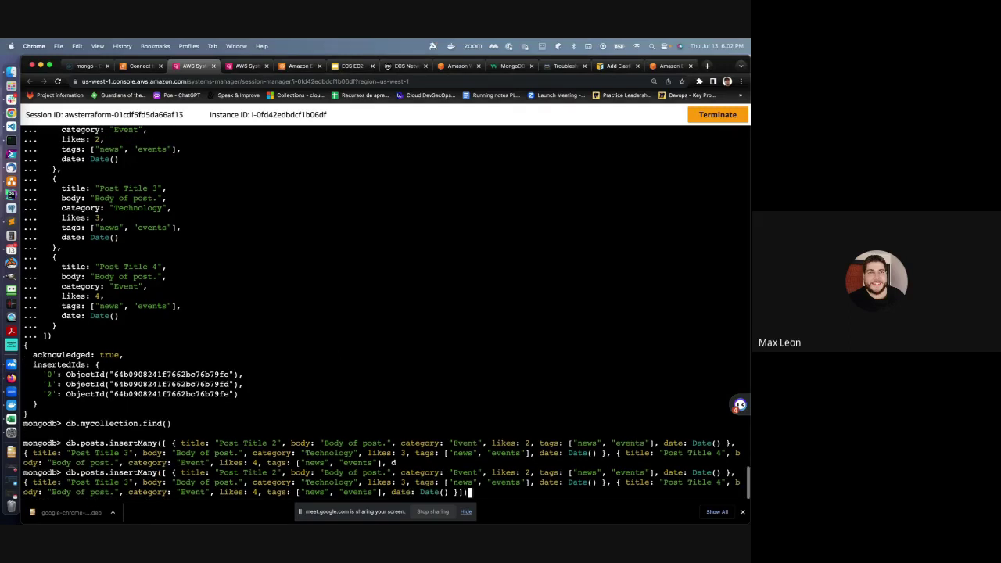
{"action": "key", "text": "Up"}
{"action": "key", "text": "Up"}
{"action": "key", "text": "Down"}
{"action": "key", "text": "Down"}
{"action": "key", "text": "Down"}
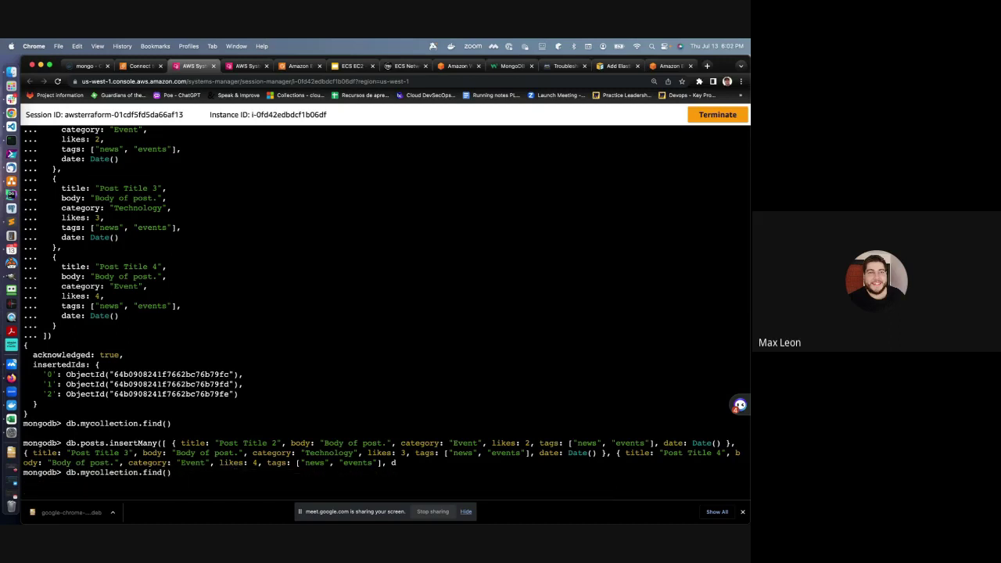
{"action": "key", "text": "Left"}
{"action": "key", "text": "Left"}
{"action": "key", "text": "Left"}
{"action": "key", "text": "Left"}
{"action": "key", "text": "Left"}
{"action": "key", "text": "BackSpace"}
{"action": "key", "text": "BackSpace"}
{"action": "key", "text": "BackSpace"}
{"action": "key", "text": "BackSpace"}
{"action": "key", "text": "BackSpace"}
{"action": "key", "text": "BackSpace"}
{"action": "key", "text": "BackSpace"}
{"action": "key", "text": "BackSpace"}
{"action": "key", "text": "BackSpace"}
{"action": "key", "text": "BackSpace"}
{"action": "key", "text": "BackSpace"}
{"action": "key", "text": "BackSpace"}
{"action": "key", "text": "BackSpace"}
{"action": "type", "text": "post."}
{"action": "key", "text": "Return"}
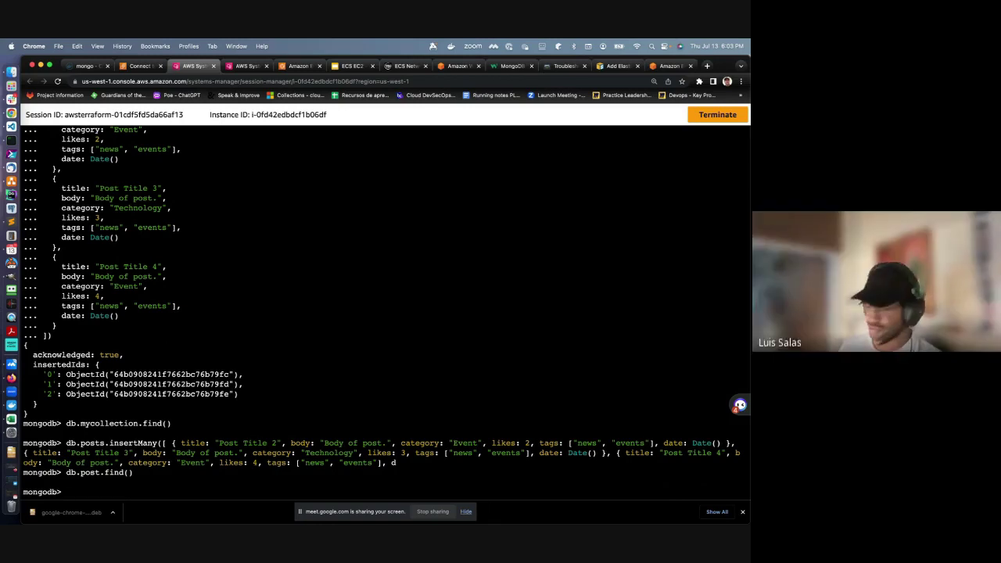
Run db.posts.find() to list the documents, including Post Titles 2–4
{"action": "key", "text": "Up"}
{"action": "key", "text": "Left"}
{"action": "key", "text": "Left"}
{"action": "key", "text": "Left"}
{"action": "key", "text": "Left"}
{"action": "key", "text": "Left"}
{"action": "key", "text": "Left"}
{"action": "key", "text": "Left"}
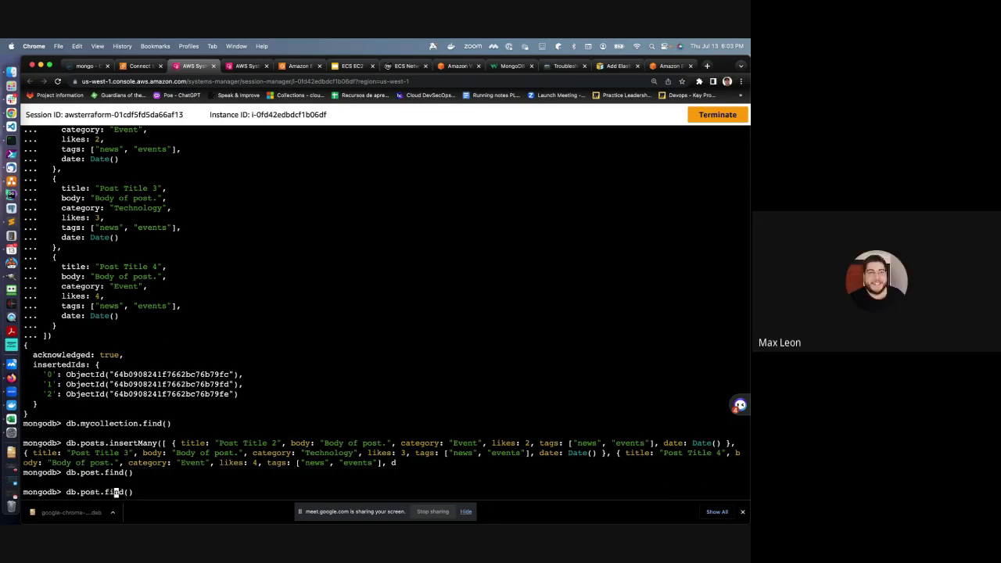
{"action": "type", "text": "s"}
{"action": "key", "text": "Return"}
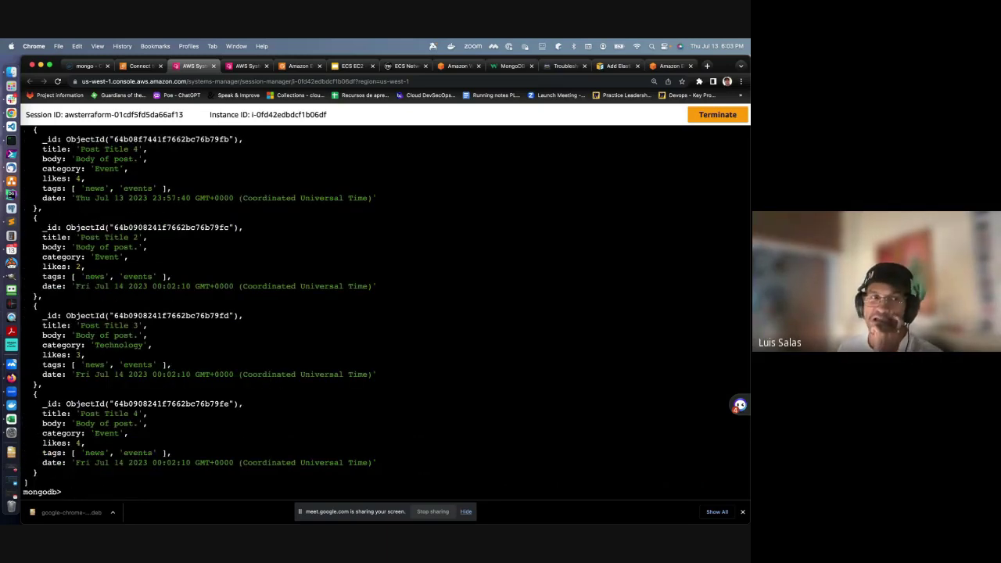
{"action": "key", "text": "Up"}
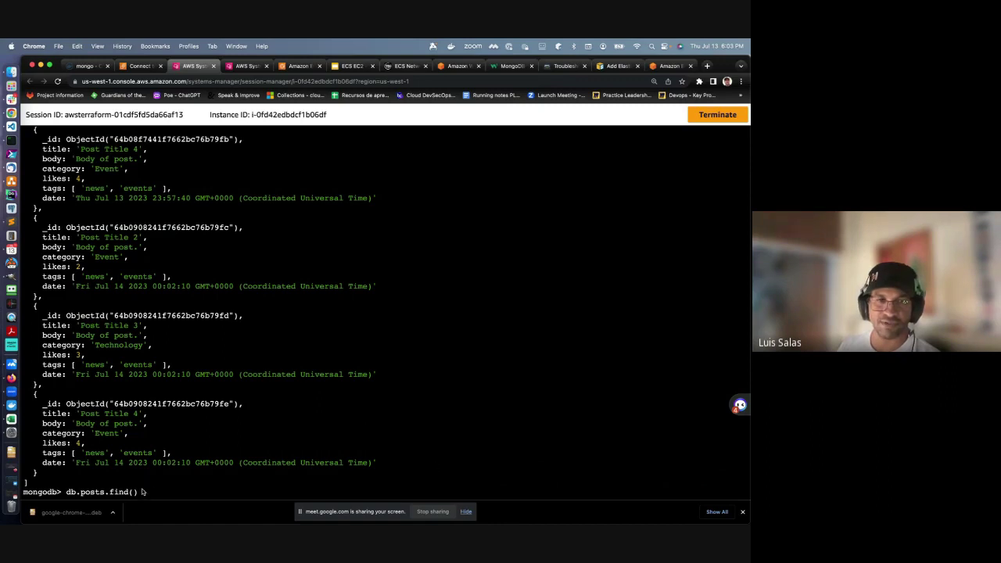
{"action": "left_click_drag", "start_coordinate": [142, 492], "coordinate": [65, 494]}
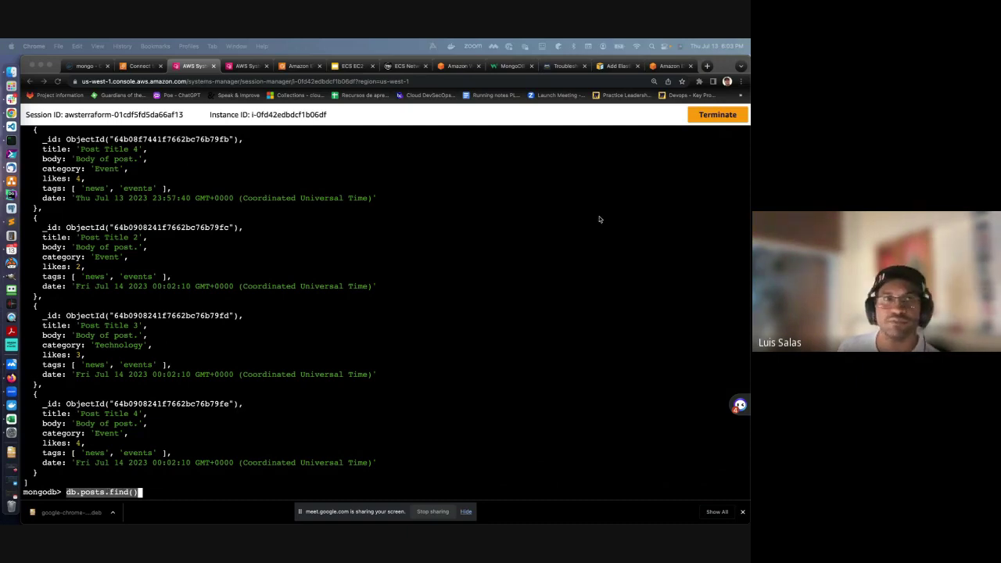
{"action": "scroll", "coordinate": [278, 210], "scroll_direction": "up", "scroll_amount": 3}
{"action": "scroll", "coordinate": [278, 210], "scroll_direction": "down", "scroll_amount": 3}
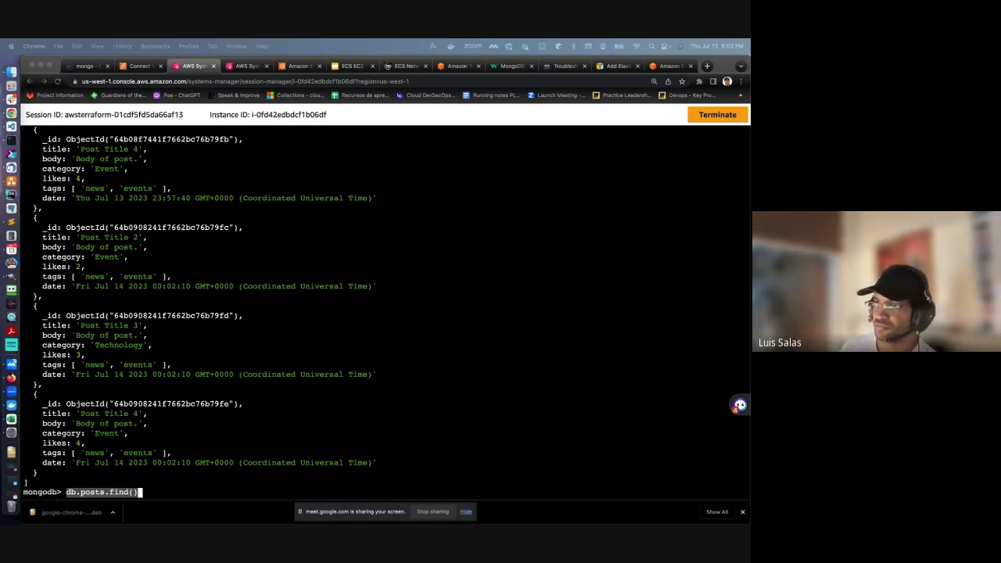
{"action": "key", "text": "super+Tab"}
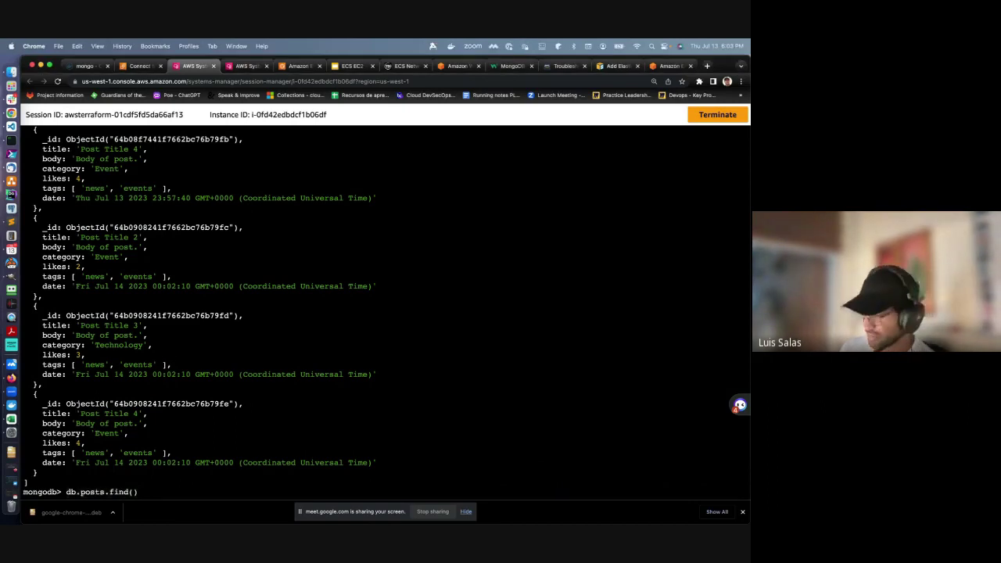
{"action": "type", "text": ";"}
{"action": "key", "text": "BackSpace"}
{"action": "key", "text": "BackSpace"}
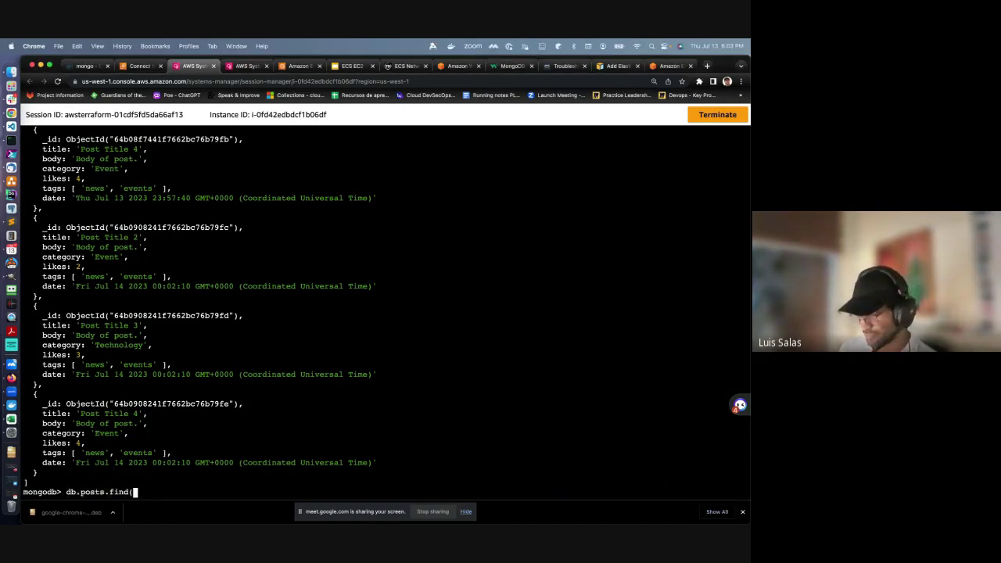
Exit mongosh, the container, the root shell and the session, then close the termination notice
{"action": "key", "text": "ctrl+c"}
{"action": "type", "text": "exit"}
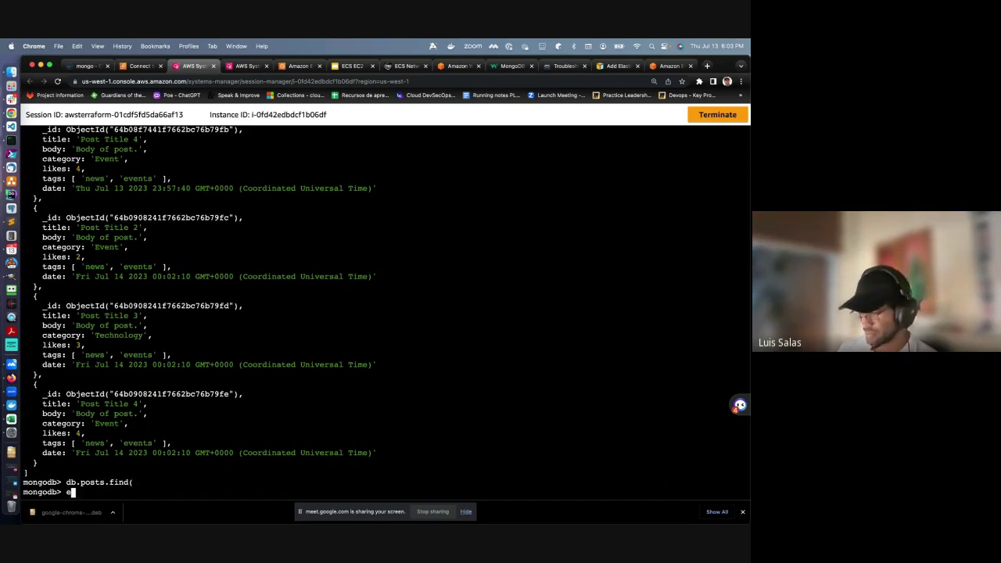
{"action": "key", "text": "Return"}
{"action": "type", "text": "exit"}
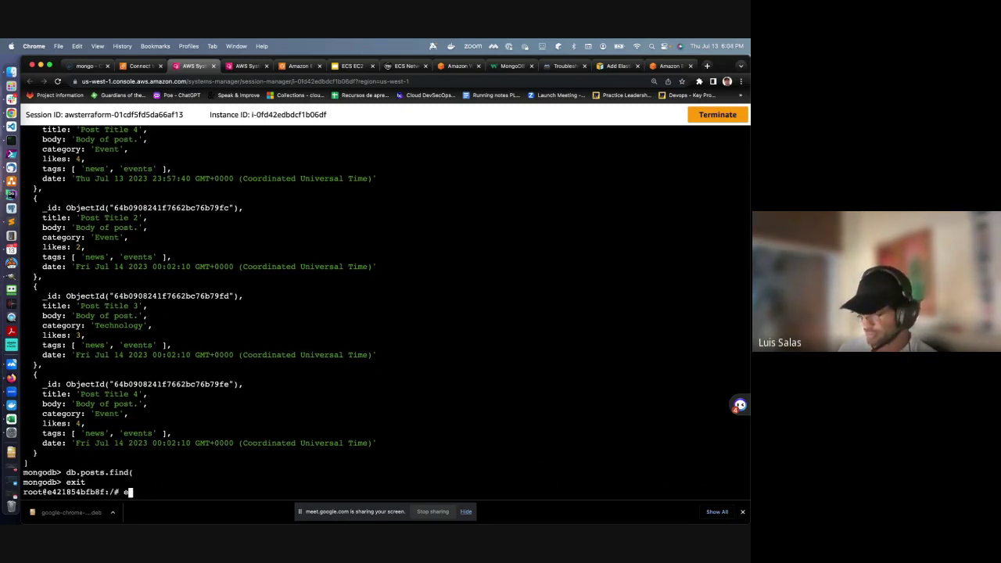
{"action": "key", "text": "Return"}
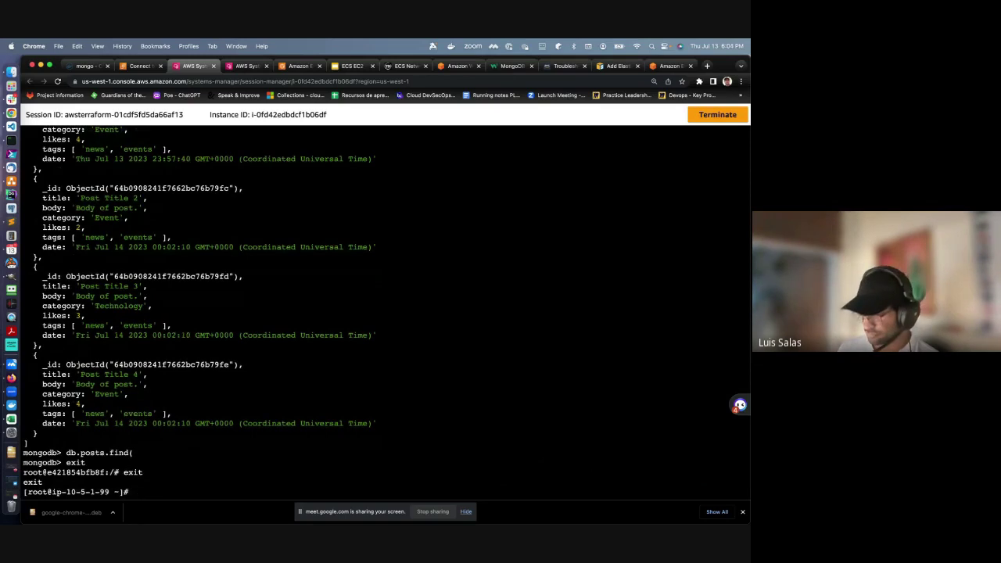
{"action": "type", "text": "exit"}
{"action": "key", "text": "Return"}
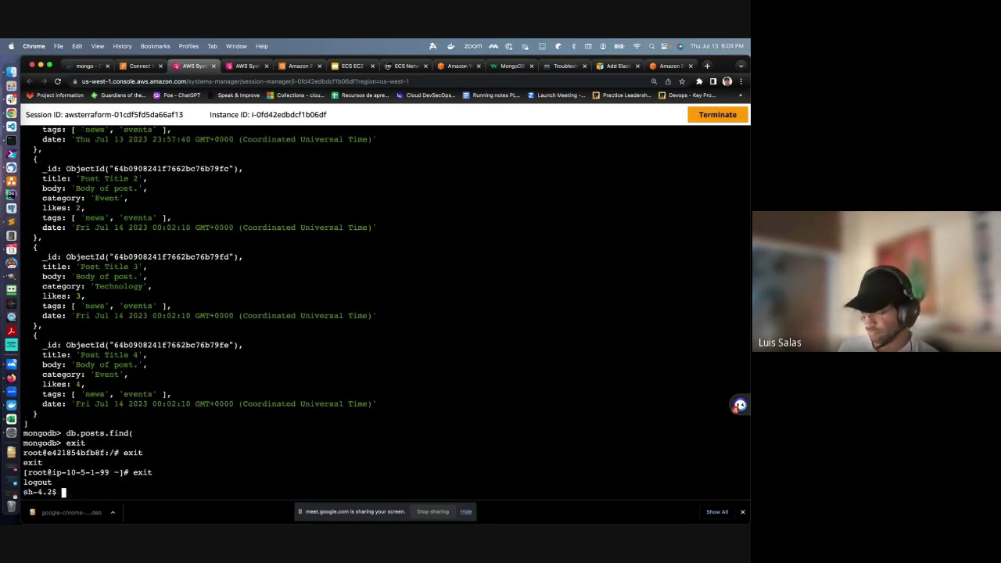
{"action": "type", "text": "exit"}
{"action": "key", "text": "Return"}
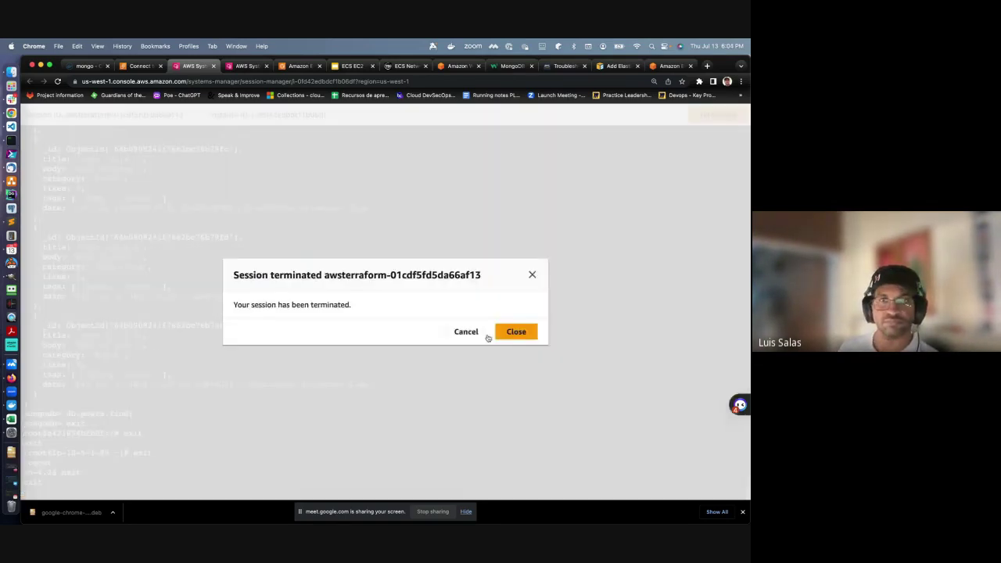
{"action": "left_click", "coordinate": [484, 335]}
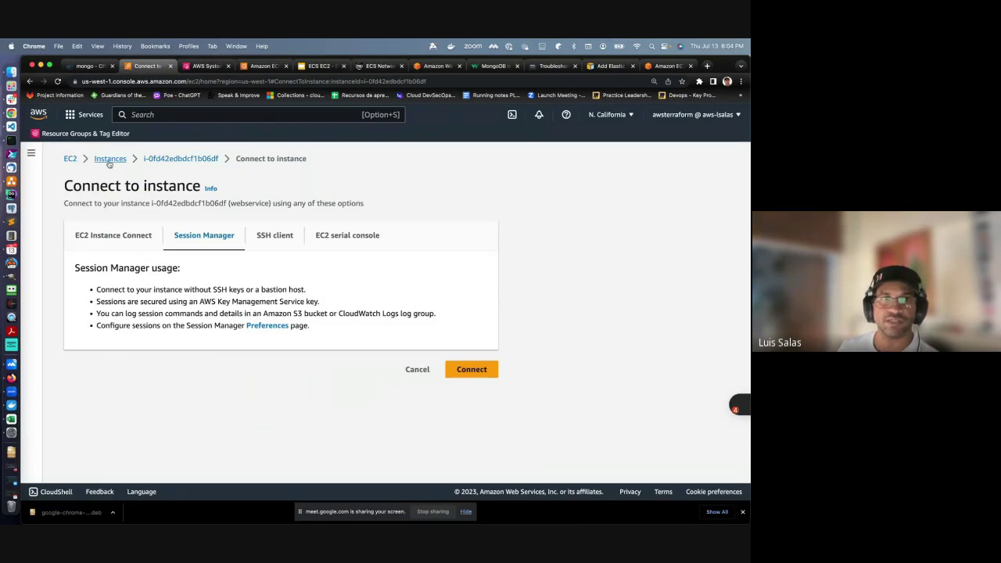
{"action": "left_click", "coordinate": [110, 159]}
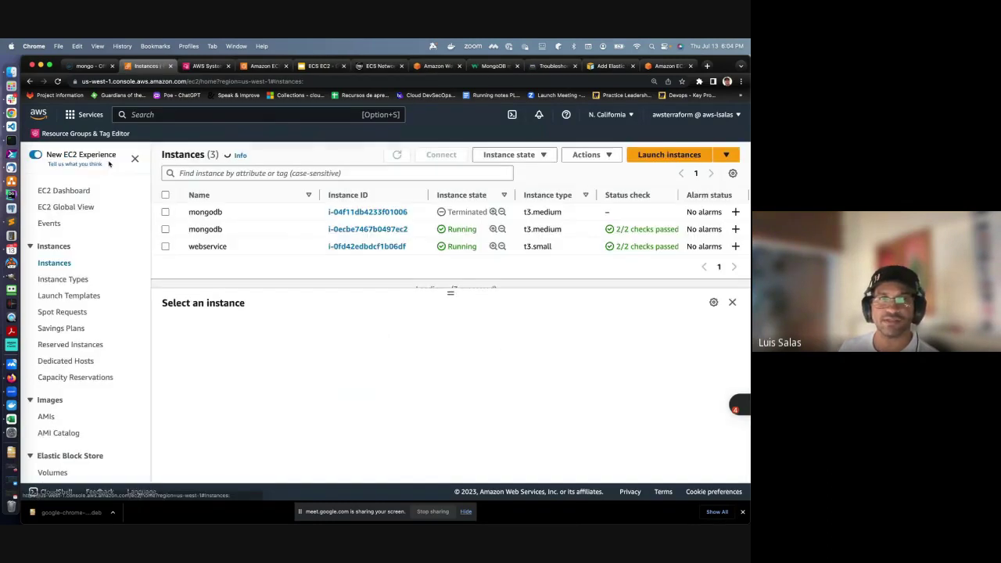
Terminate the mongodb instance i-0ecbe7467b0497ec2, leaving webservice running
{"action": "left_click", "coordinate": [266, 230]}
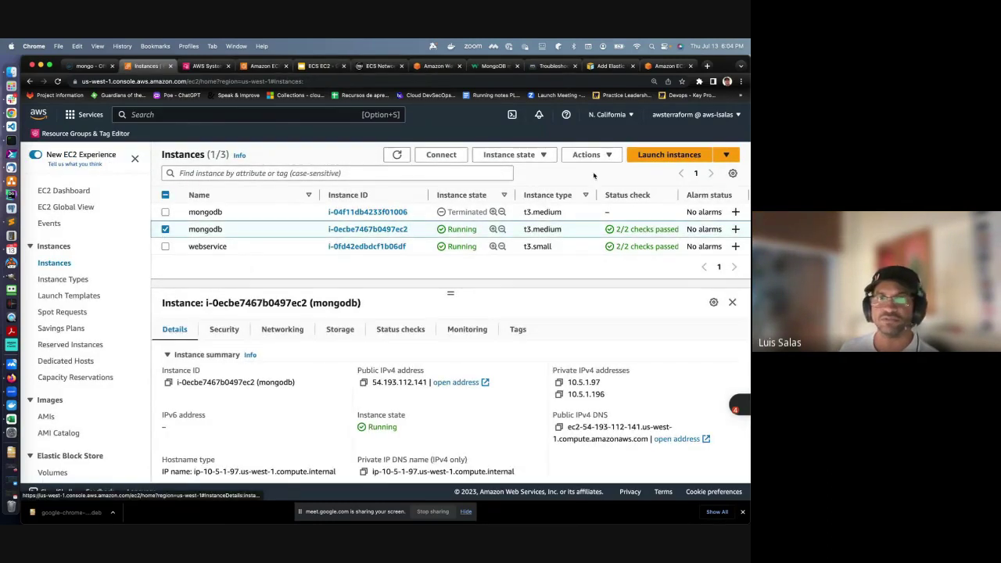
{"action": "left_click", "coordinate": [544, 157]}
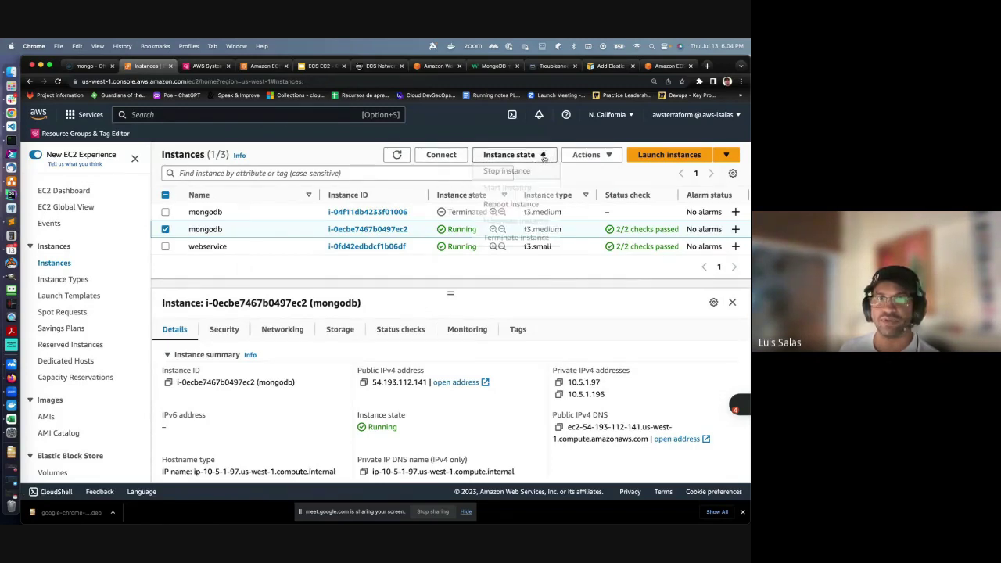
{"action": "left_click", "coordinate": [522, 239]}
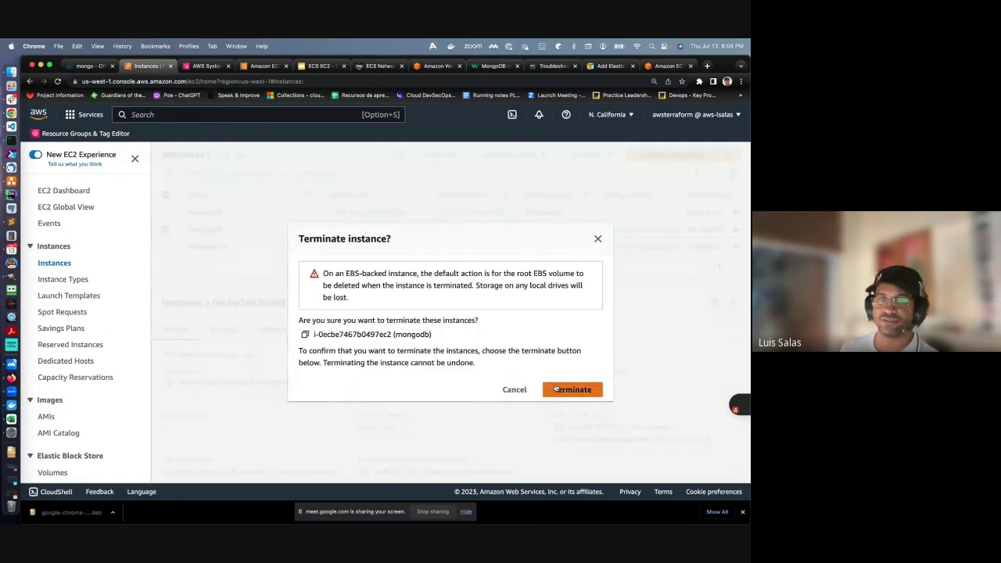
{"action": "left_click", "coordinate": [558, 389]}
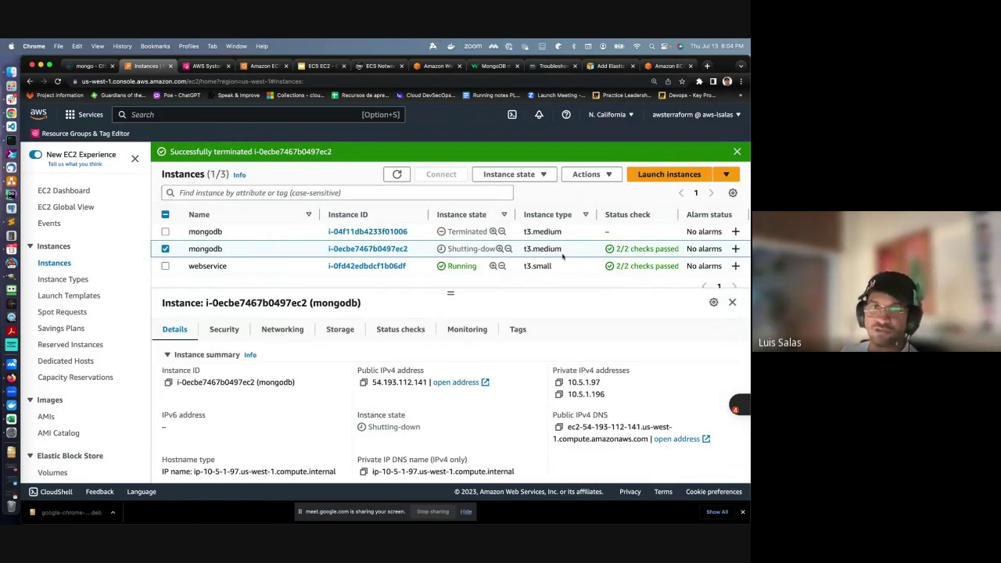
{"action": "left_click", "coordinate": [165, 249]}
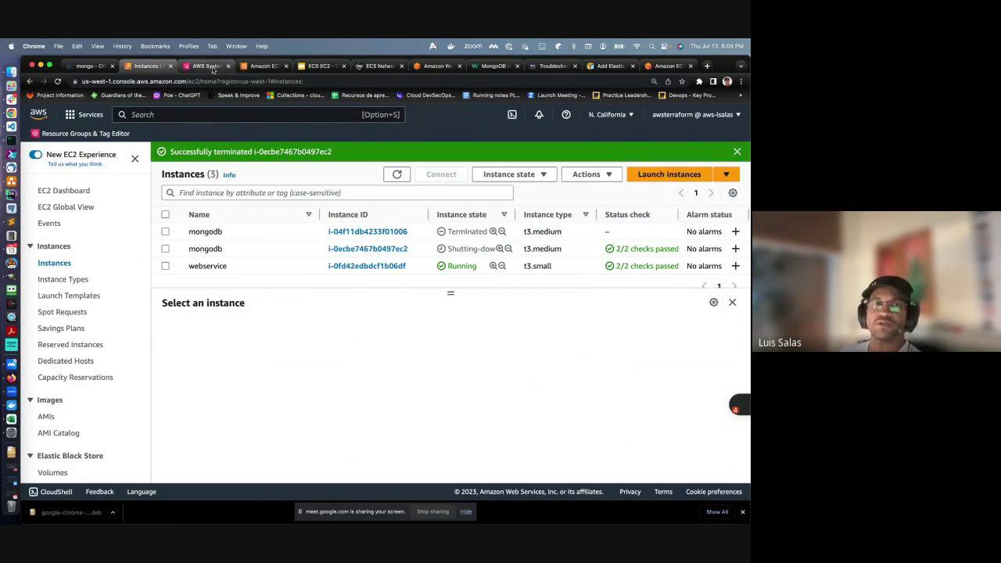
{"action": "left_click", "coordinate": [217, 67]}
Check the EC2 Instances list to confirm the old mongodb instance was terminated
{"action": "left_click", "coordinate": [263, 67]}
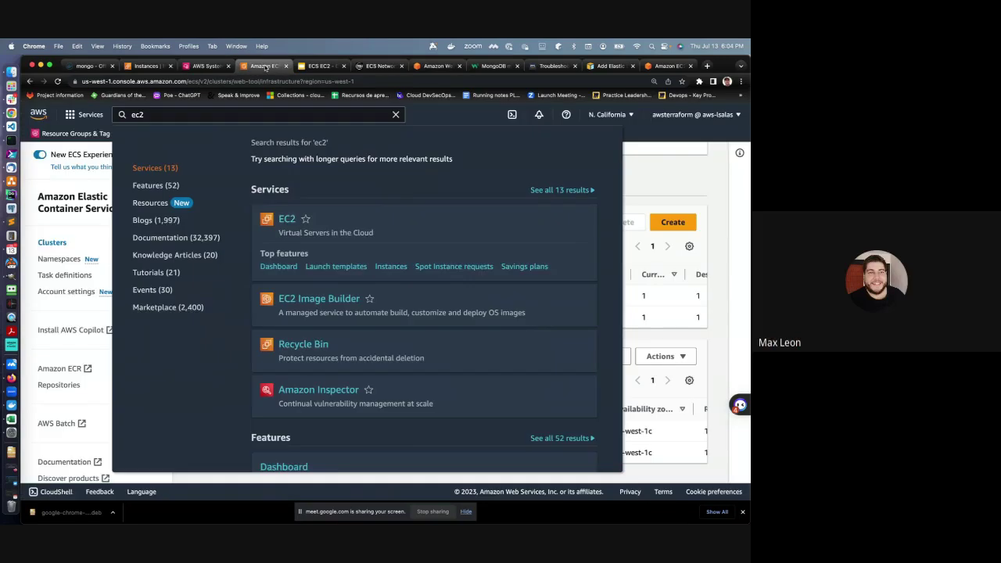
{"action": "left_click", "coordinate": [641, 179]}
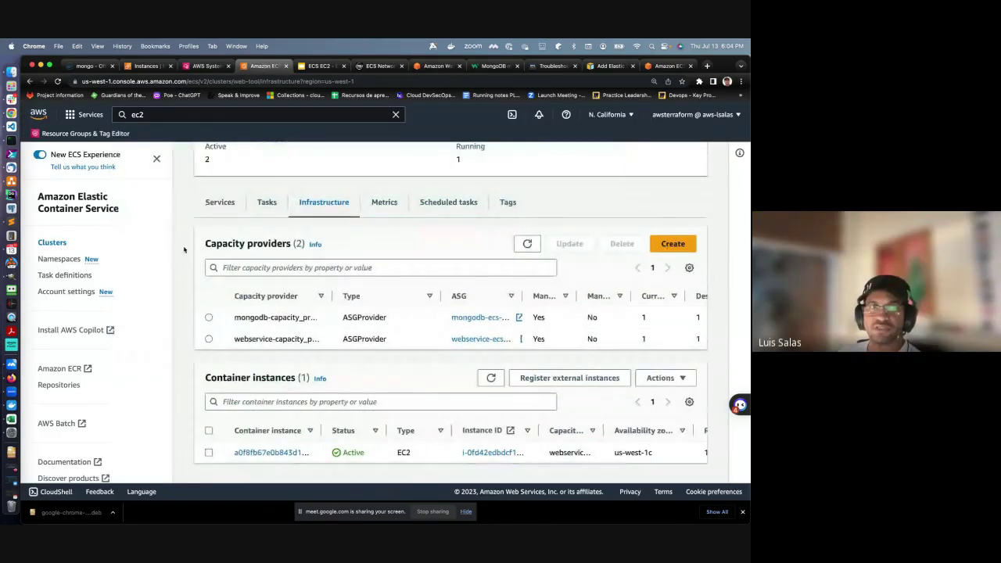
{"action": "left_click", "coordinate": [144, 66]}
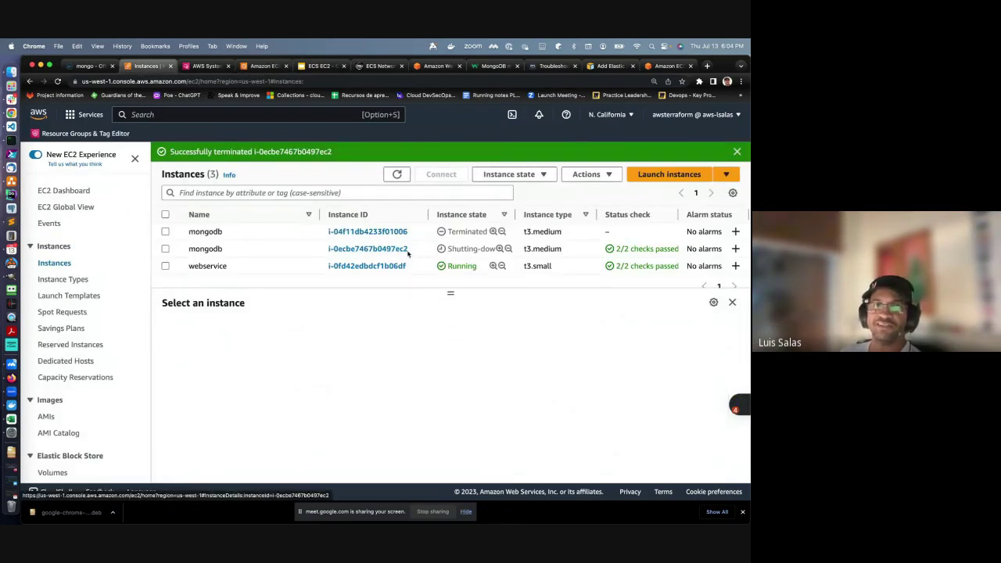
Go back to ECS and open the Task definitions list
{"action": "left_click", "coordinate": [203, 67]}
{"action": "left_click", "coordinate": [260, 67]}
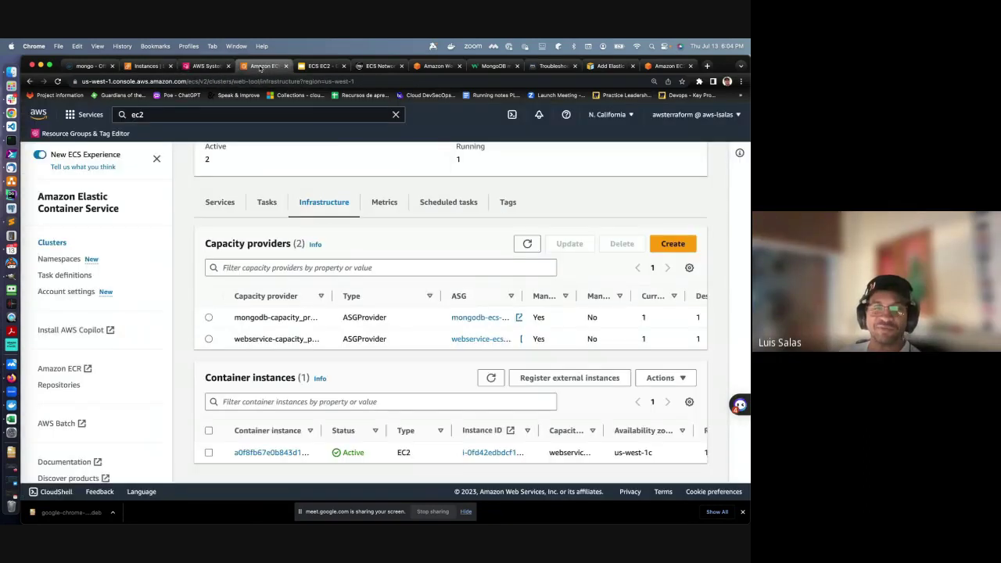
{"action": "scroll", "coordinate": [258, 307], "scroll_direction": "up", "scroll_amount": 3}
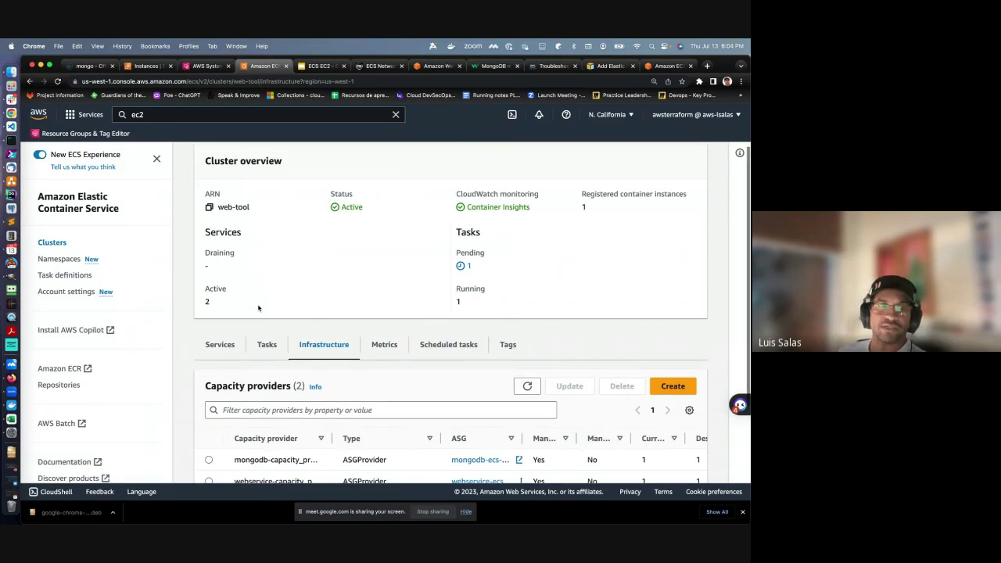
{"action": "left_click", "coordinate": [66, 276]}
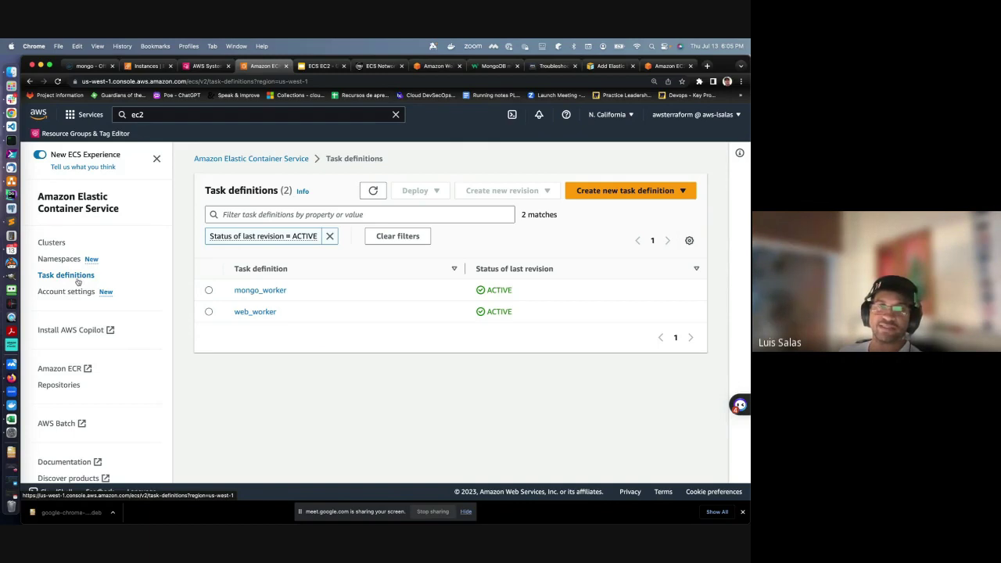
Open revision mongo_worker:5 and view its task definition as JSON
{"action": "left_click", "coordinate": [254, 291]}
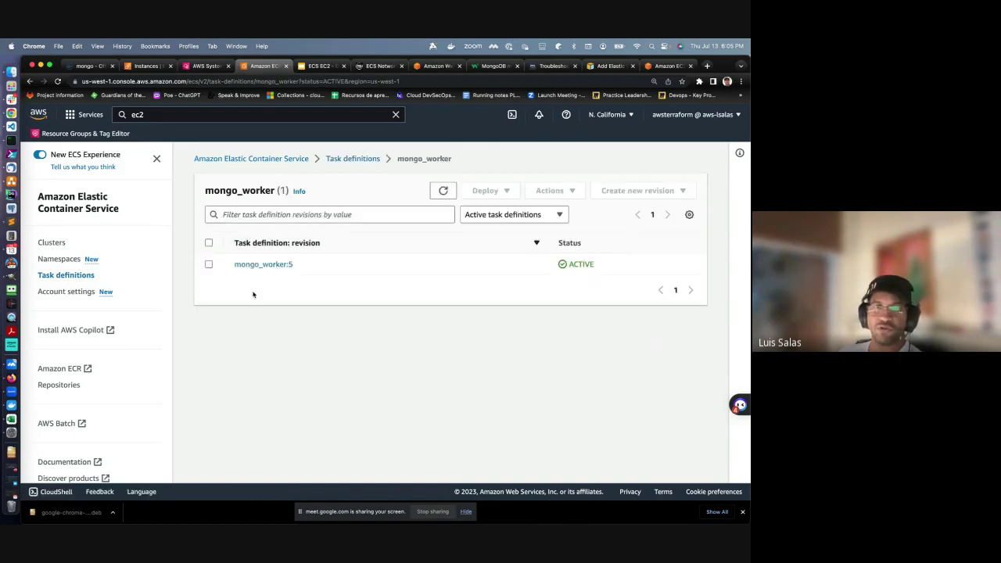
{"action": "left_click", "coordinate": [263, 266]}
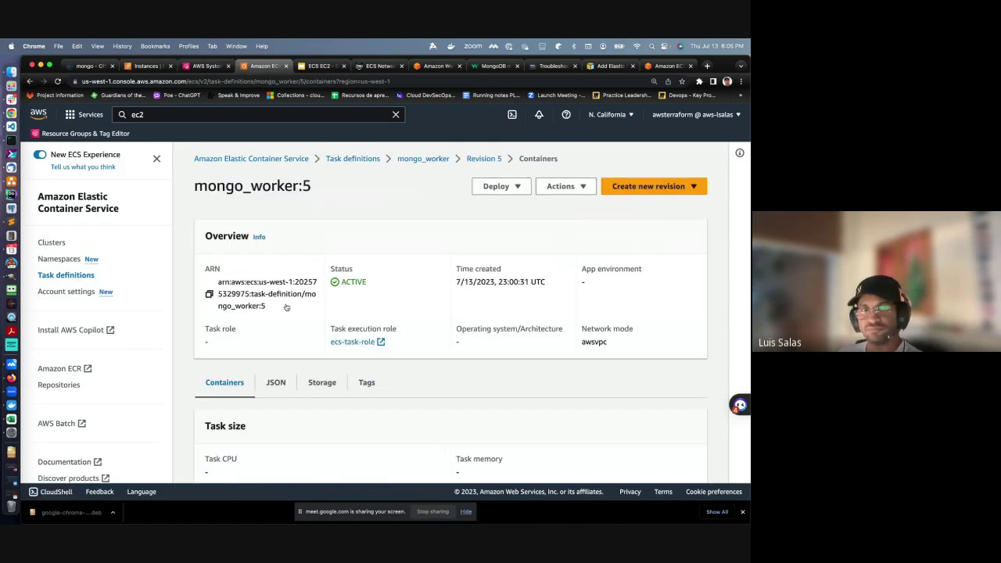
{"action": "scroll", "coordinate": [264, 295], "scroll_direction": "down", "scroll_amount": 1}
{"action": "scroll", "coordinate": [264, 295], "scroll_direction": "down", "scroll_amount": 3}
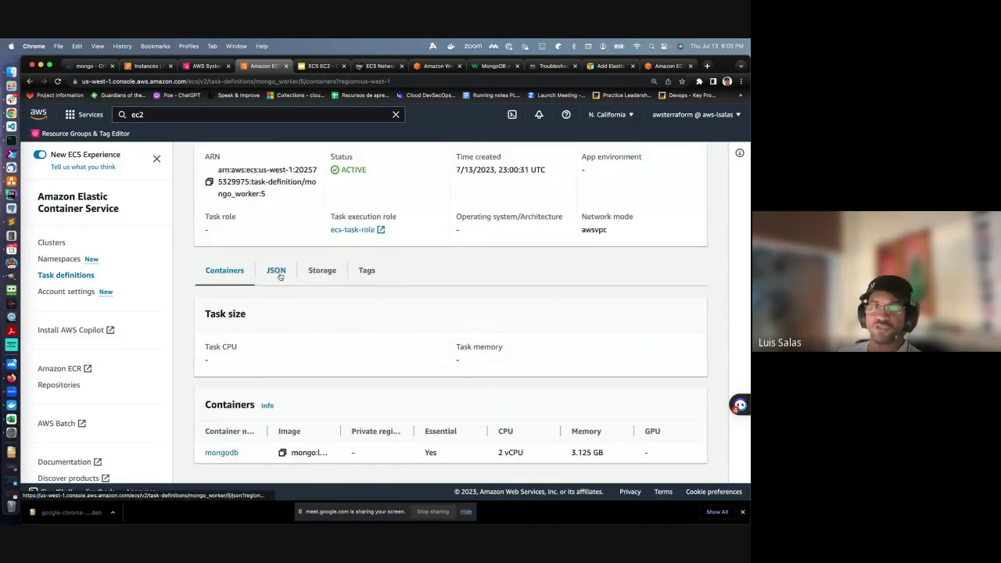
{"action": "left_click", "coordinate": [277, 270]}
{"action": "scroll", "coordinate": [279, 276], "scroll_direction": "down", "scroll_amount": 5}
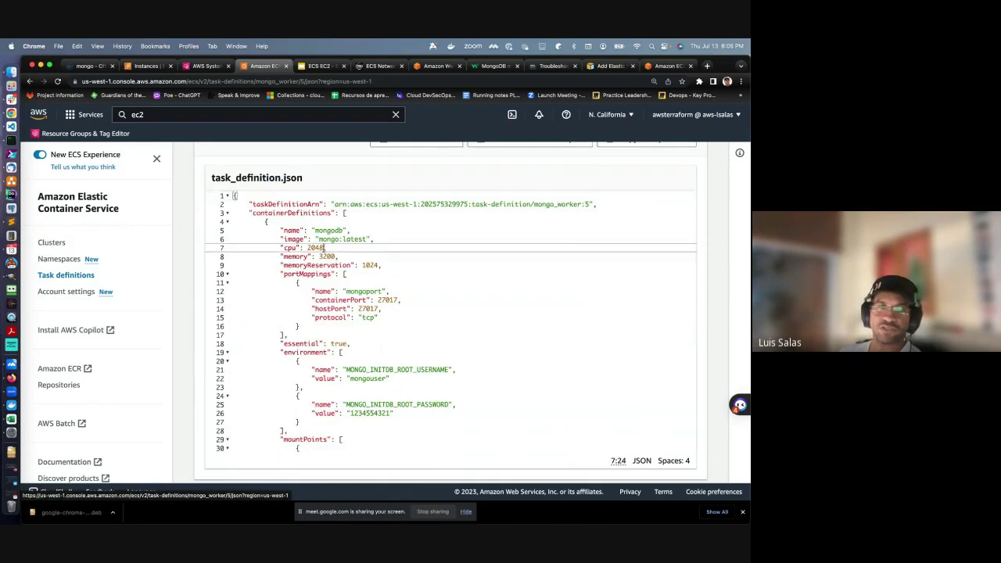
Highlight the cpu value 2048, the memory value 3200 and the portMappings section
{"action": "double_click", "coordinate": [321, 248]}
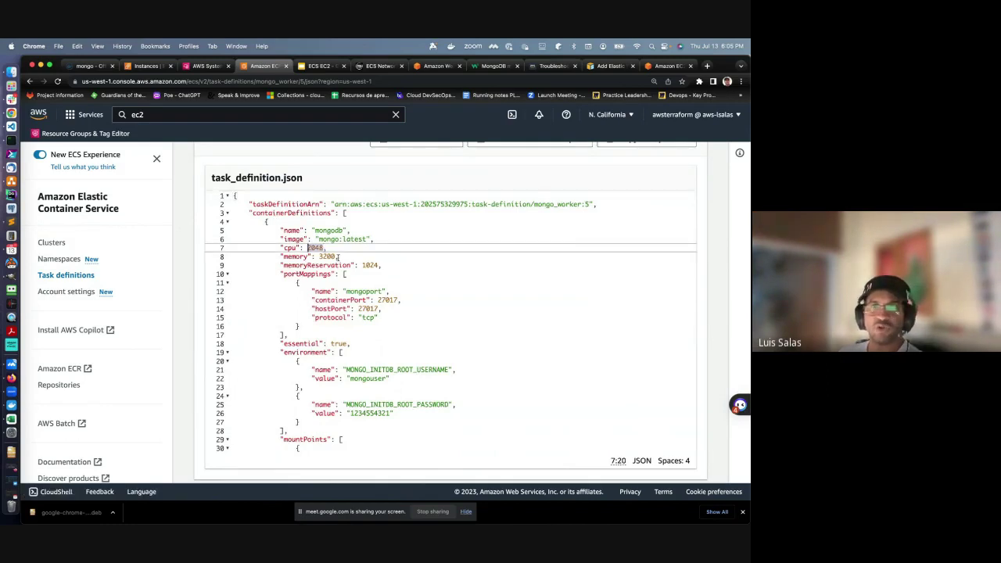
{"action": "double_click", "coordinate": [326, 257]}
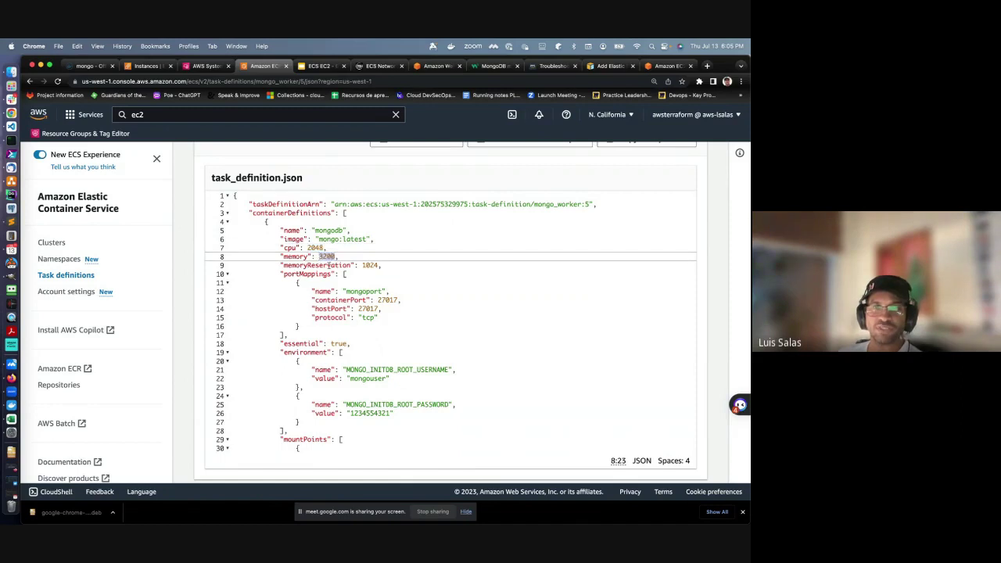
{"action": "left_click", "coordinate": [363, 274]}
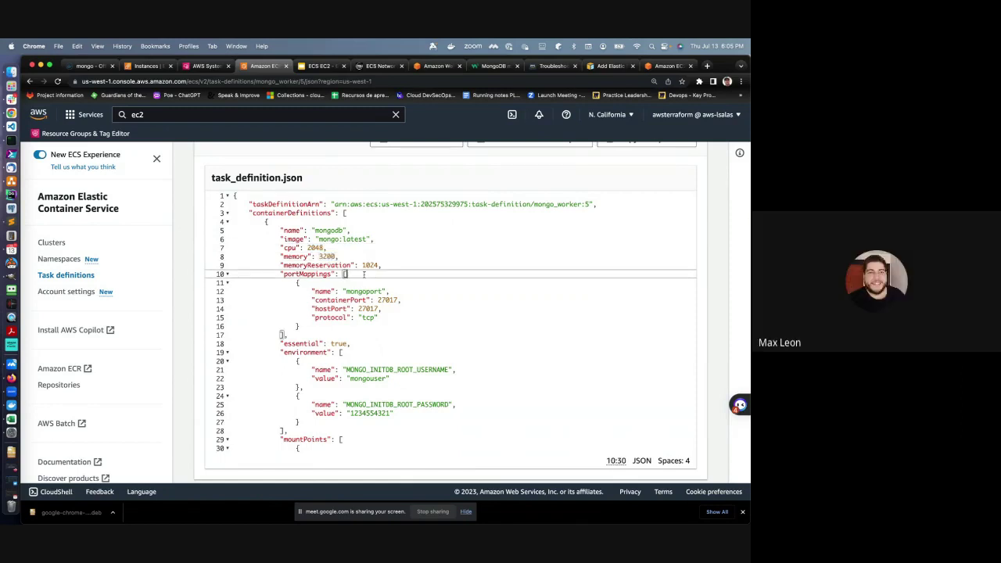
{"action": "scroll", "coordinate": [364, 274], "scroll_direction": "down", "scroll_amount": 1}
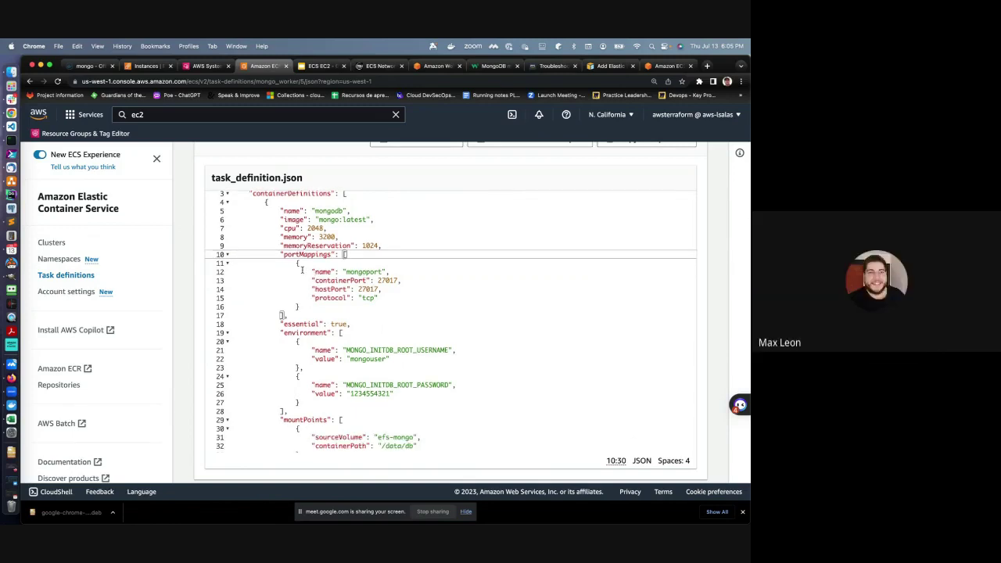
{"action": "scroll", "coordinate": [302, 270], "scroll_direction": "down", "scroll_amount": 2}
{"action": "scroll", "coordinate": [302, 269], "scroll_direction": "down", "scroll_amount": 1}
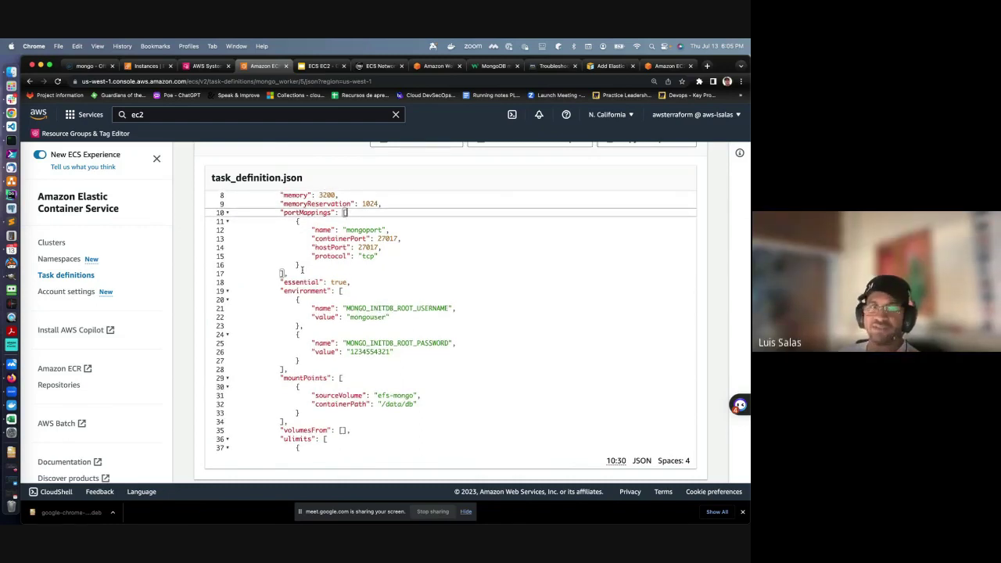
Highlight the environment section and the MongoDB root username variable
{"action": "left_click_drag", "start_coordinate": [280, 291], "coordinate": [333, 291]}
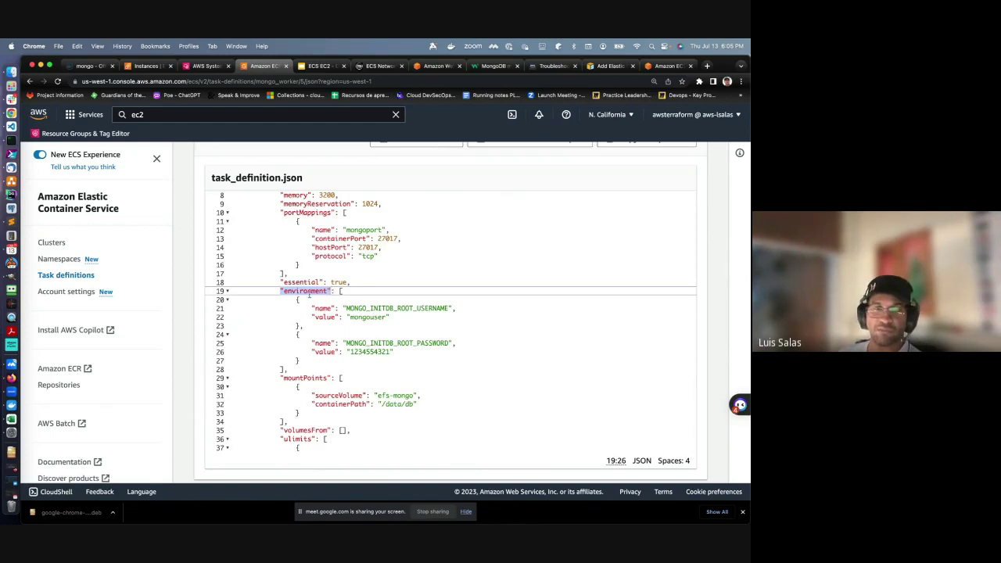
{"action": "scroll", "coordinate": [344, 299], "scroll_direction": "up", "scroll_amount": 1}
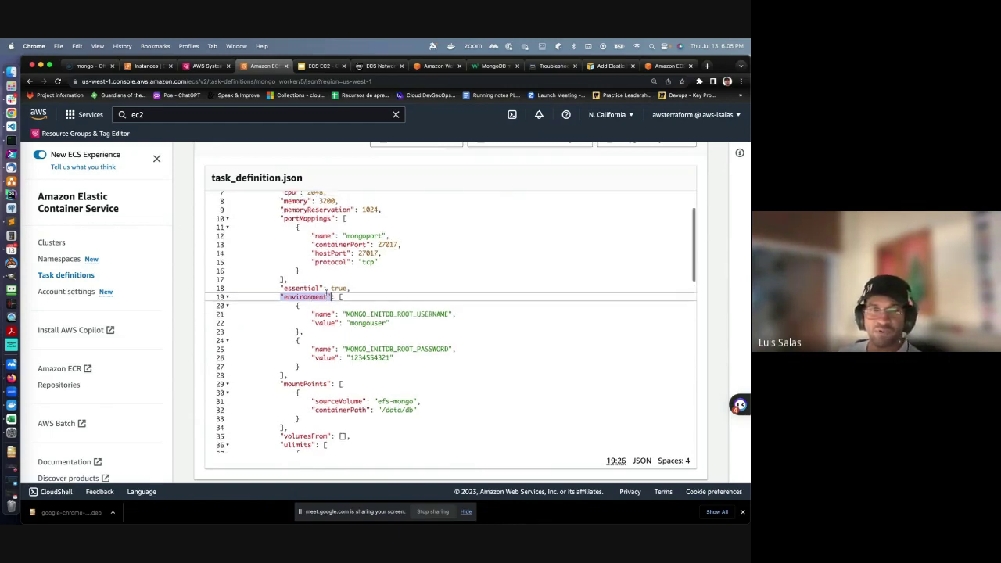
{"action": "scroll", "coordinate": [358, 305], "scroll_direction": "down", "scroll_amount": 1}
{"action": "left_click", "coordinate": [359, 304]}
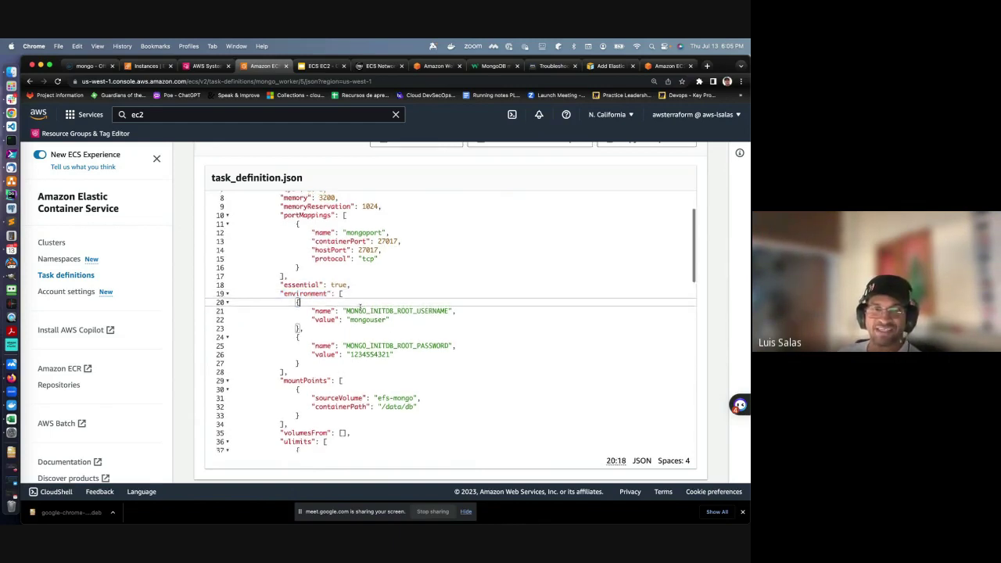
{"action": "left_click", "coordinate": [393, 320]}
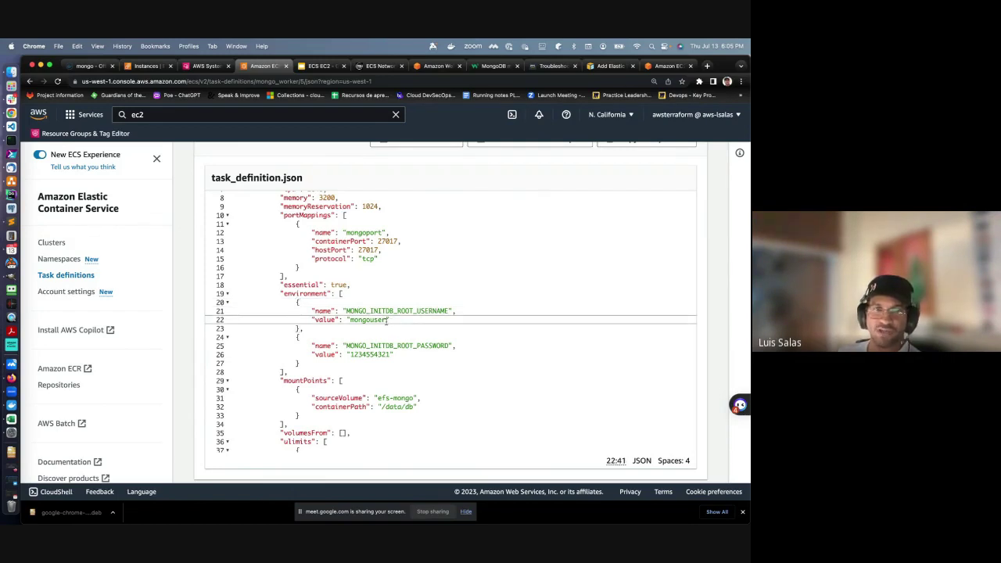
{"action": "left_click_drag", "start_coordinate": [351, 320], "coordinate": [384, 320]}
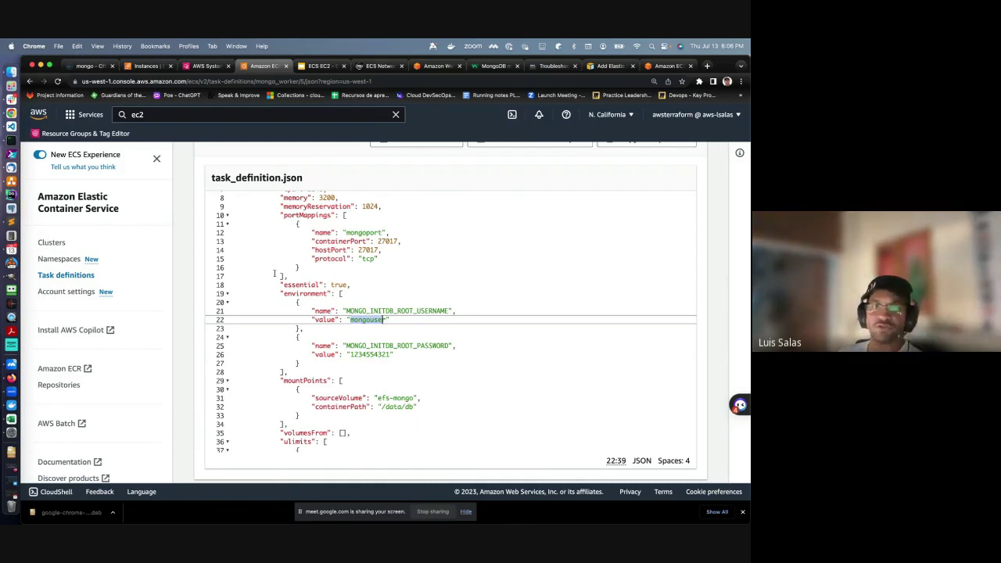
{"action": "left_click", "coordinate": [366, 320]}
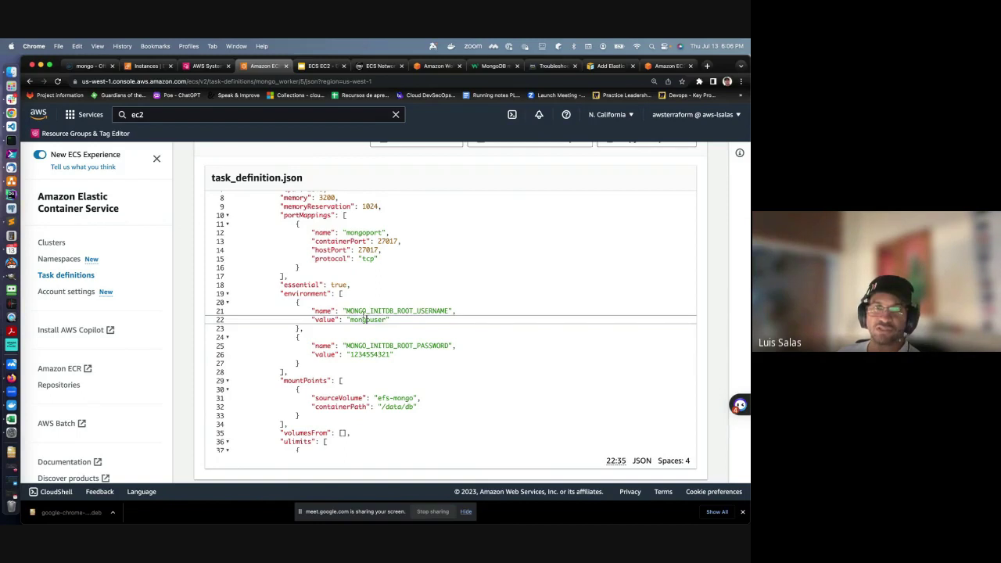
{"action": "left_click", "coordinate": [384, 320]}
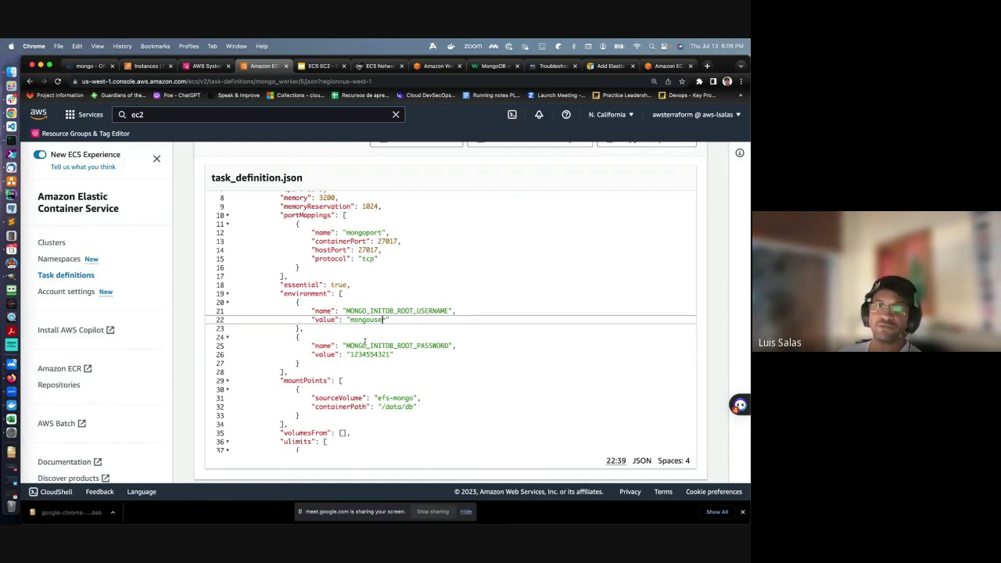
Check the root password variable and the efs-mongo volume mounted at /data/db
{"action": "left_click", "coordinate": [392, 357]}
{"action": "scroll", "coordinate": [409, 363], "scroll_direction": "down", "scroll_amount": 2}
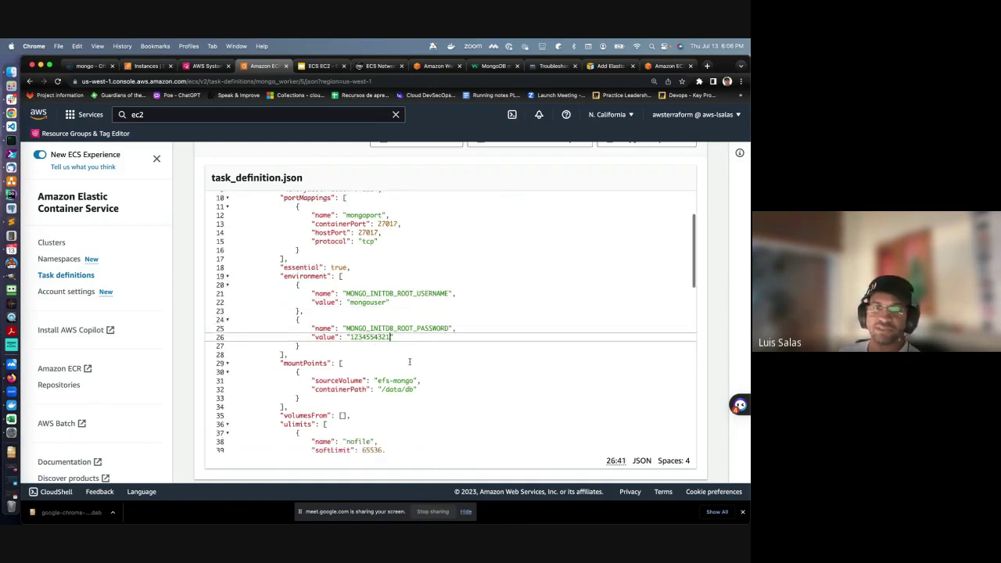
{"action": "left_click", "coordinate": [283, 350]}
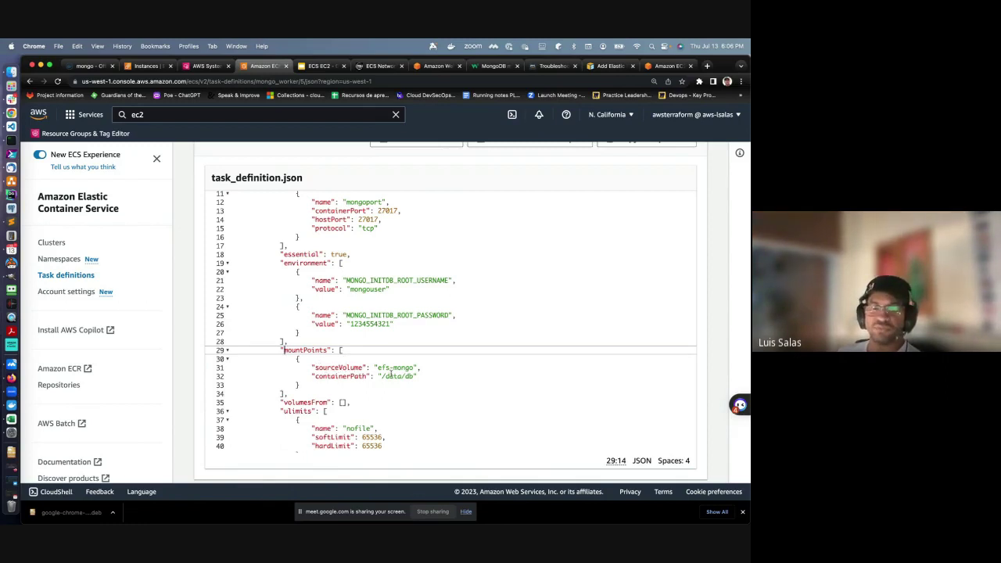
{"action": "left_click_drag", "start_coordinate": [416, 367], "coordinate": [377, 367]}
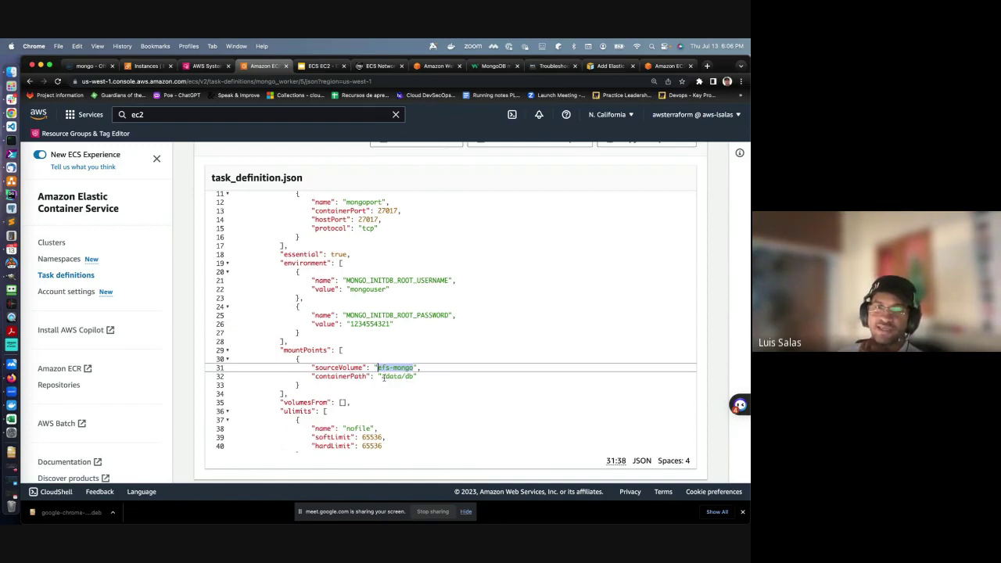
{"action": "left_click", "coordinate": [415, 376]}
Scroll through the efs-mongo EFS volume settings, awslogs logging and requiresAttributes
{"action": "scroll", "coordinate": [380, 386], "scroll_direction": "down", "scroll_amount": 5}
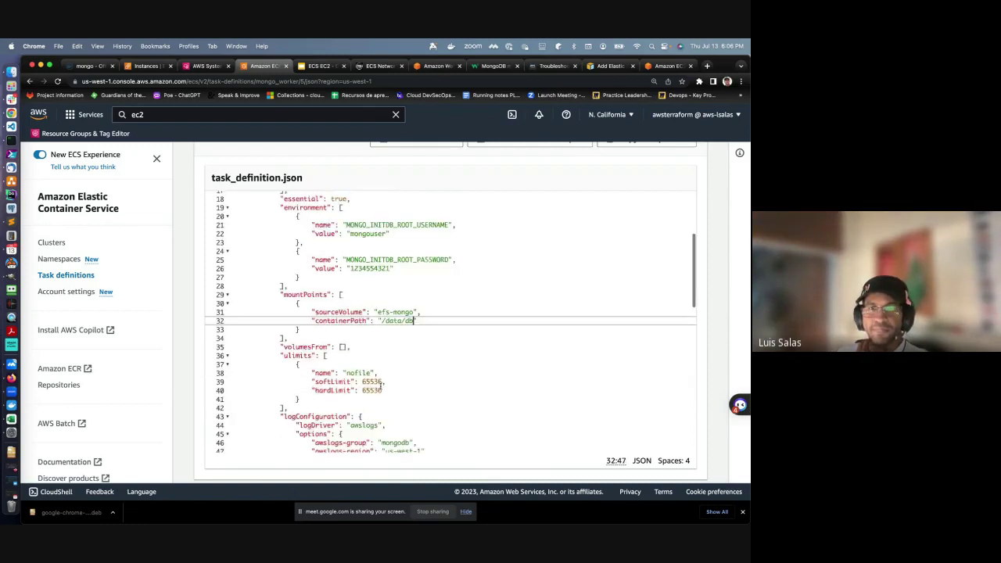
{"action": "scroll", "coordinate": [380, 386], "scroll_direction": "up", "scroll_amount": 2}
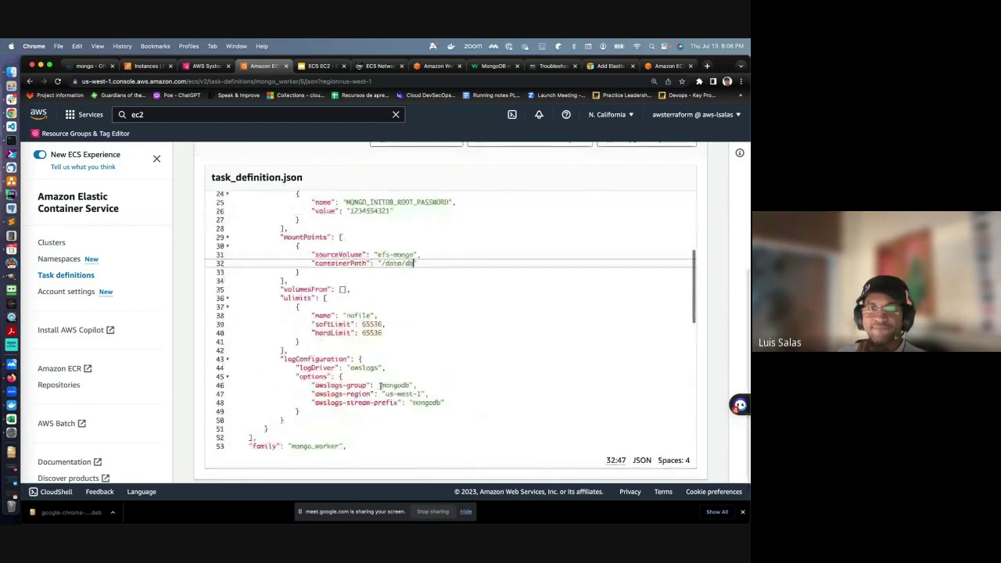
{"action": "scroll", "coordinate": [380, 386], "scroll_direction": "up", "scroll_amount": 8}
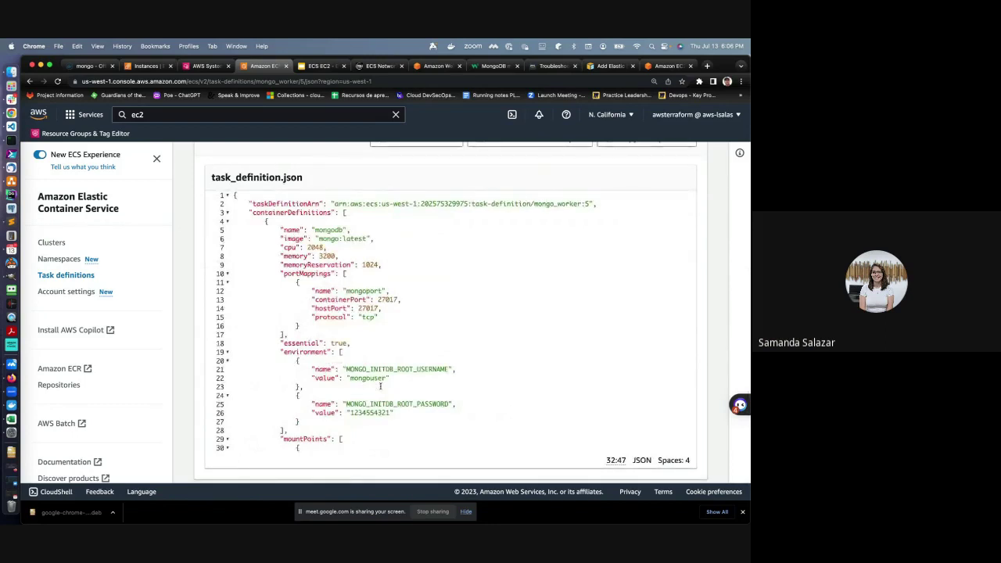
{"action": "scroll", "coordinate": [381, 386], "scroll_direction": "down", "scroll_amount": 4}
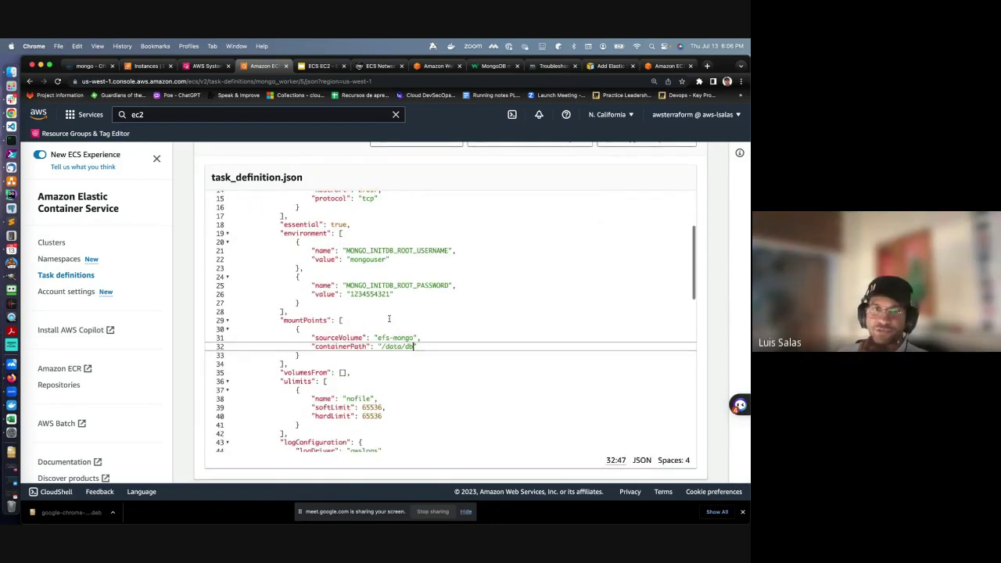
{"action": "scroll", "coordinate": [345, 301], "scroll_direction": "down", "scroll_amount": 10}
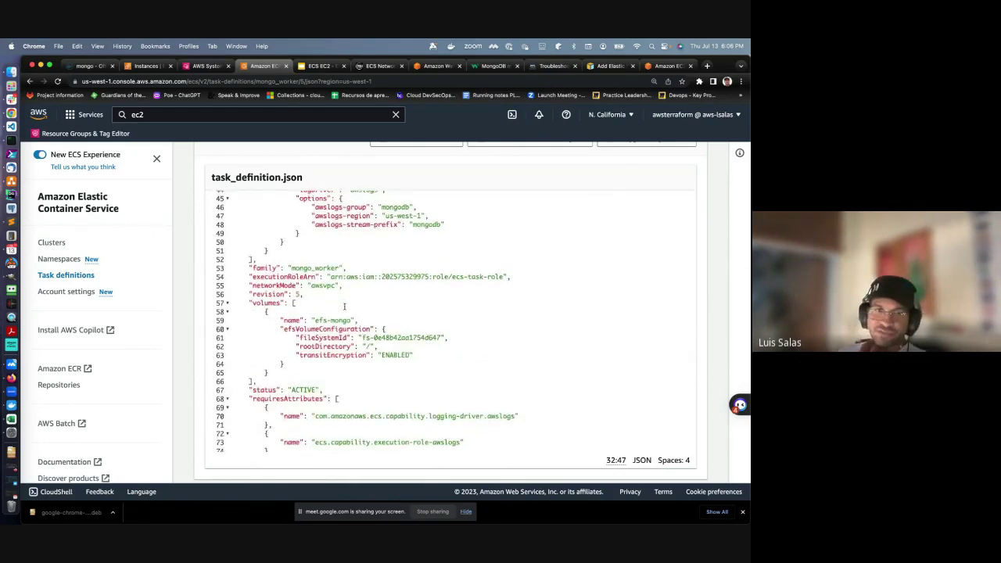
{"action": "scroll", "coordinate": [344, 306], "scroll_direction": "up", "scroll_amount": 14}
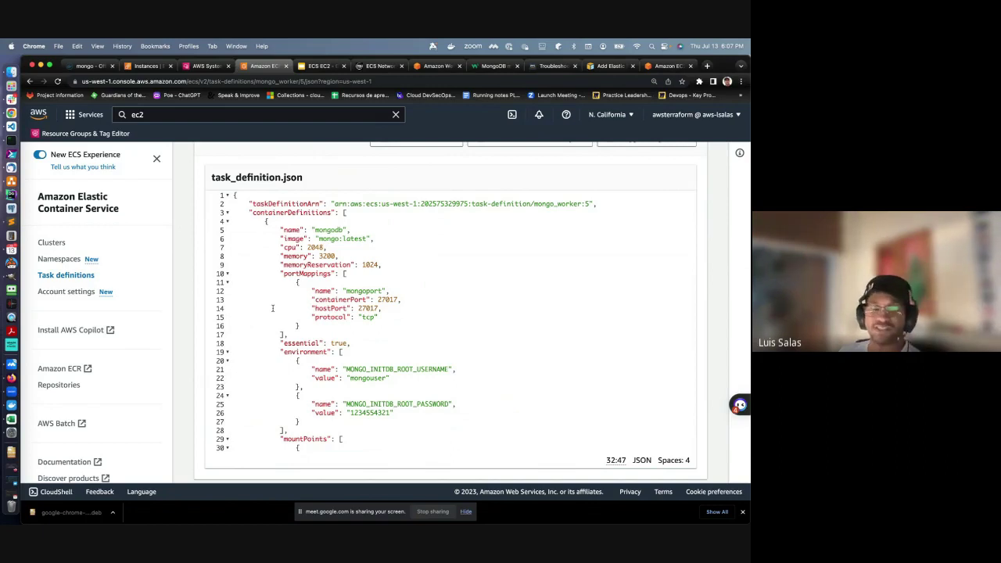
{"action": "scroll", "coordinate": [273, 308], "scroll_direction": "down", "scroll_amount": 15}
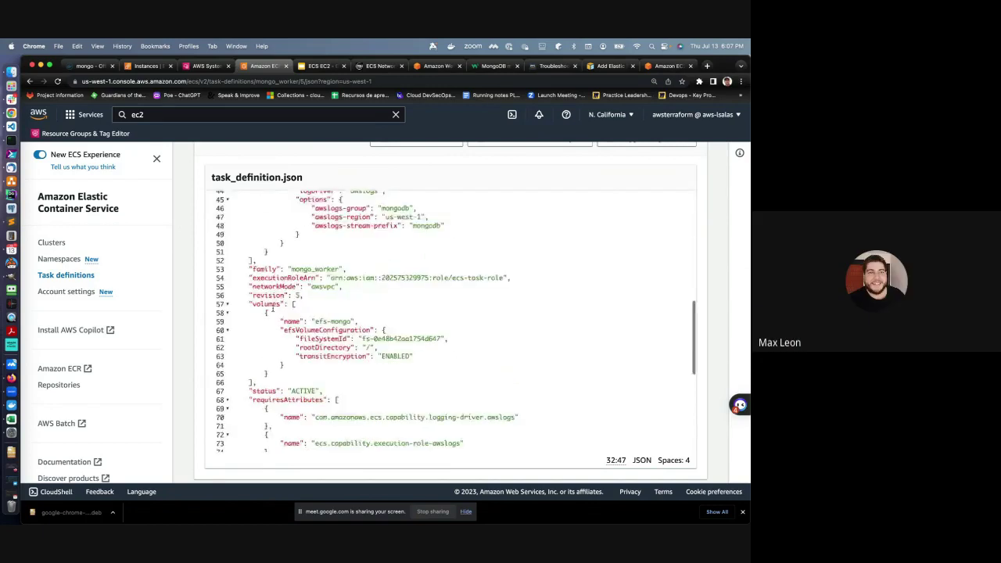
{"action": "scroll", "coordinate": [273, 308], "scroll_direction": "down", "scroll_amount": 5}
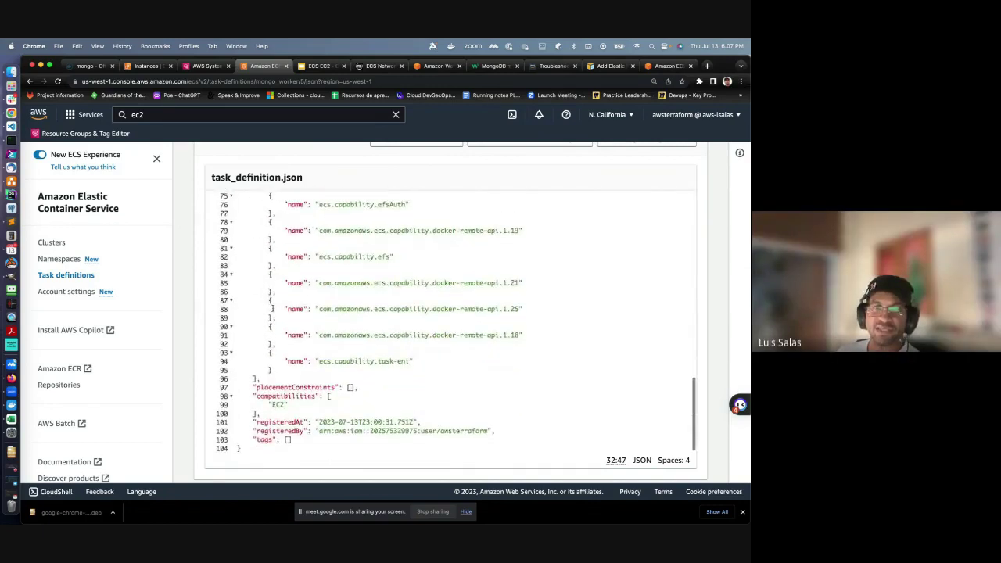
{"action": "scroll", "coordinate": [273, 308], "scroll_direction": "up", "scroll_amount": 9}
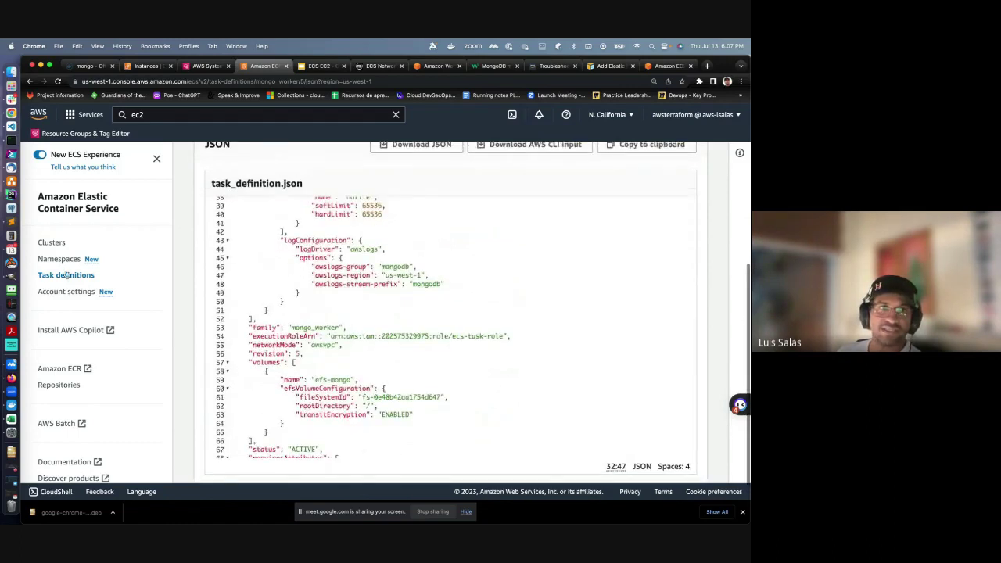
Open revision web_worker:8 from the Task definitions list and view it as JSON
{"action": "left_click", "coordinate": [66, 275]}
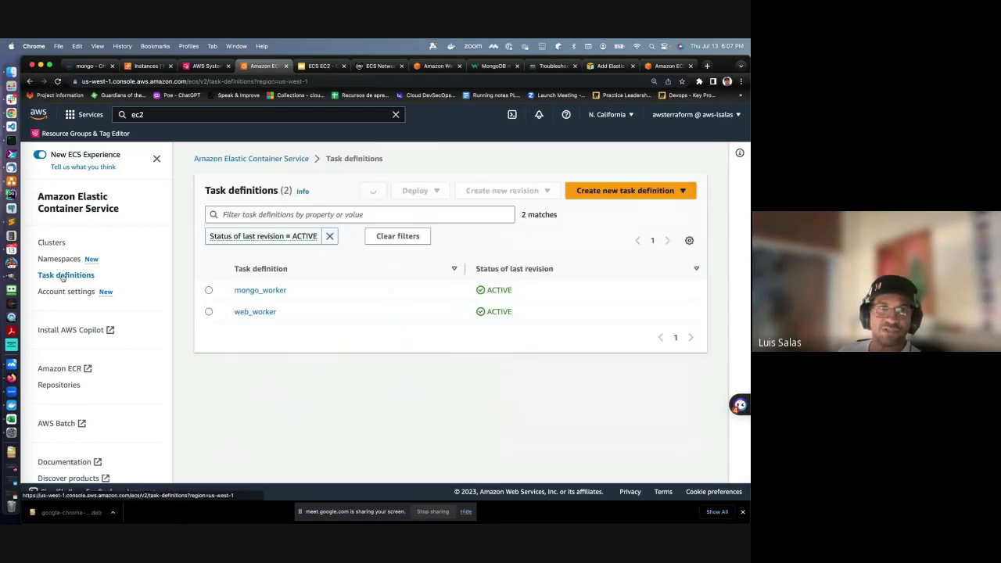
{"action": "left_click", "coordinate": [265, 312]}
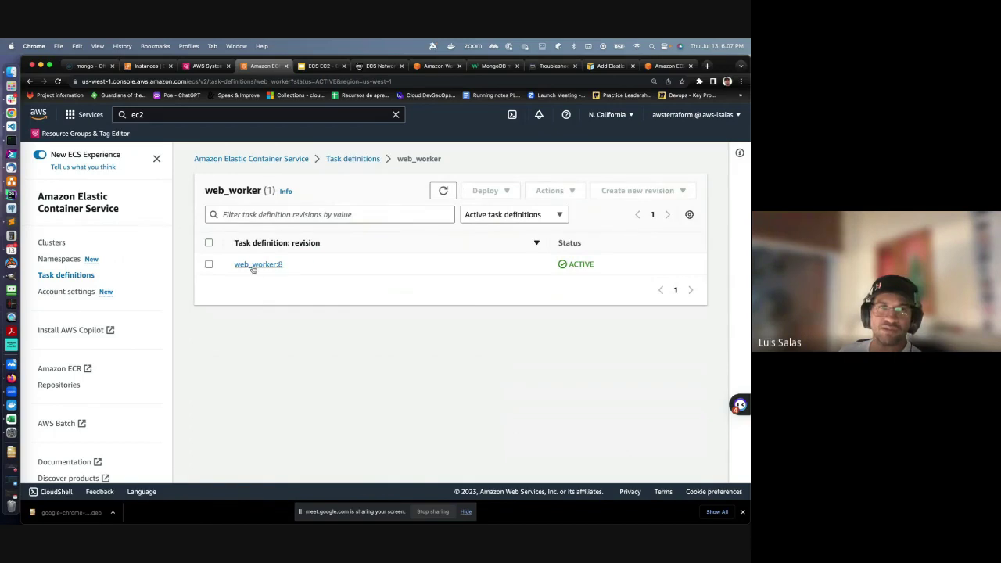
{"action": "left_click", "coordinate": [253, 267]}
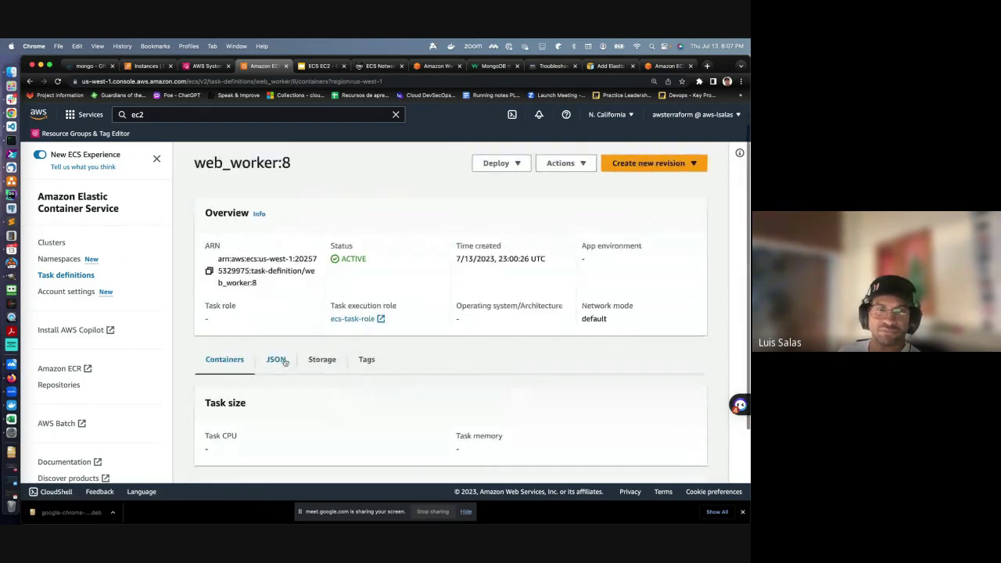
{"action": "left_click", "coordinate": [276, 359]}
Scroll through the Mongo environment variables, SSM-sourced secrets and awslogs logging to webservice
{"action": "scroll", "coordinate": [378, 337], "scroll_direction": "down", "scroll_amount": 8}
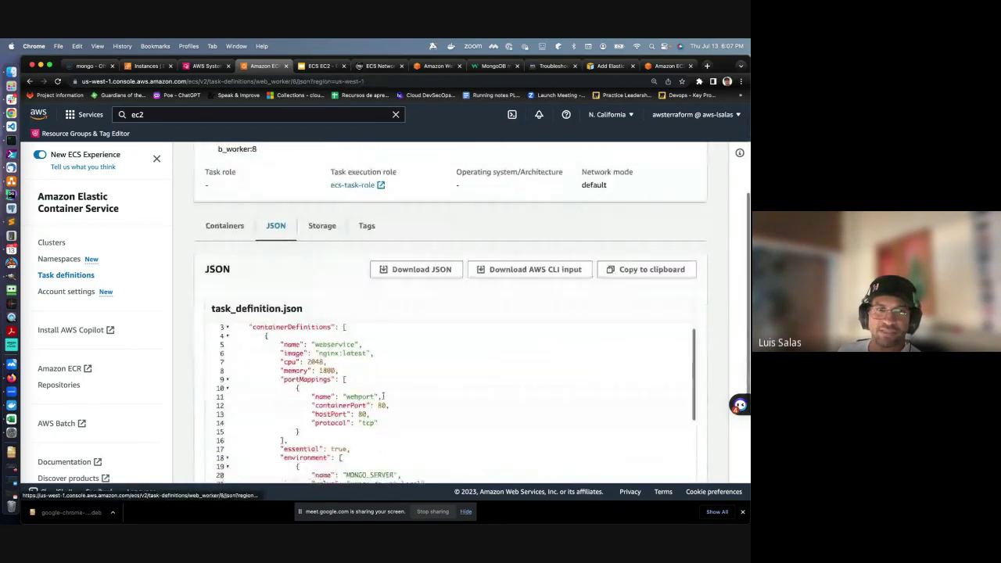
{"action": "scroll", "coordinate": [638, 340], "scroll_direction": "down", "scroll_amount": 10}
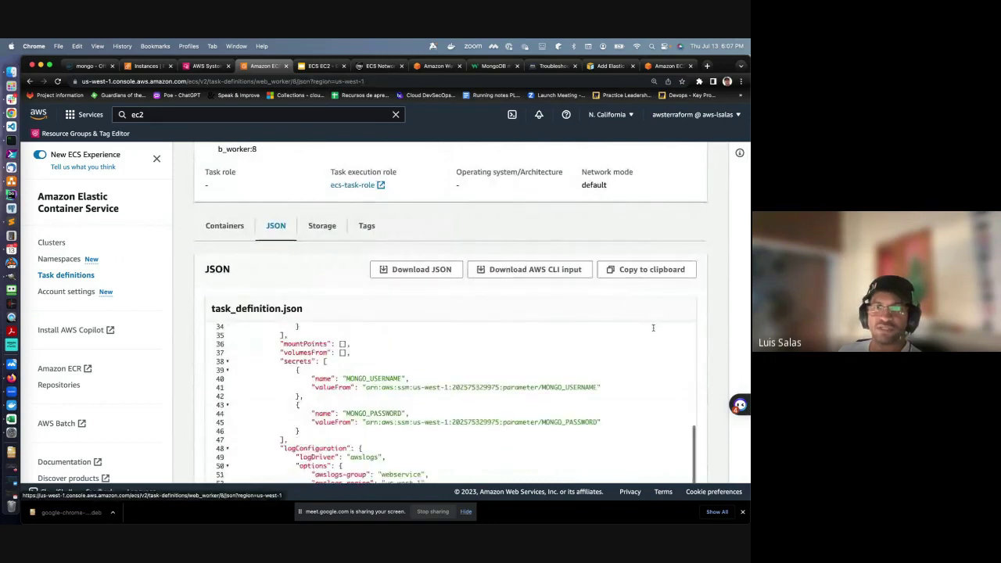
{"action": "scroll", "coordinate": [548, 328], "scroll_direction": "down", "scroll_amount": 5}
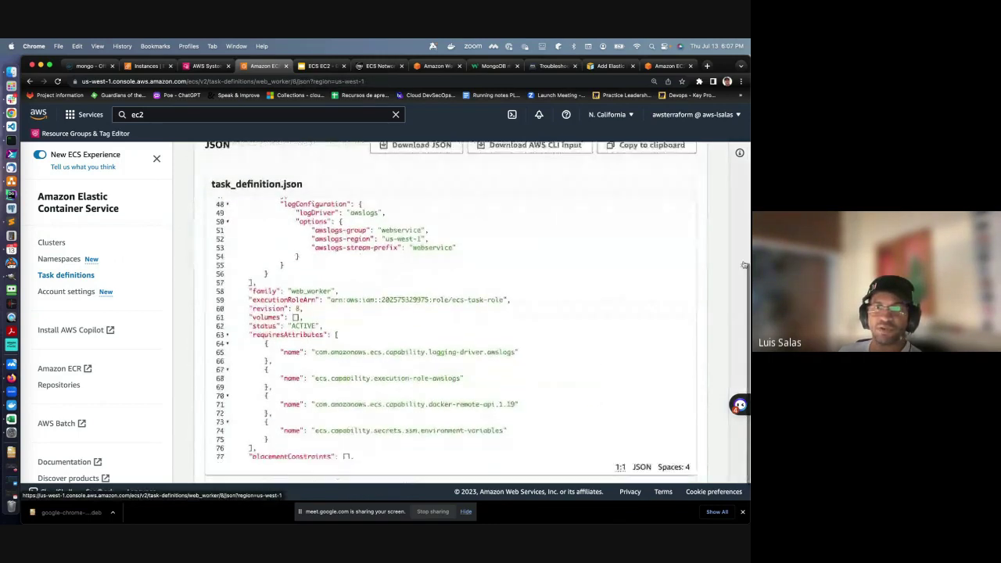
{"action": "scroll", "coordinate": [455, 302], "scroll_direction": "up", "scroll_amount": 10}
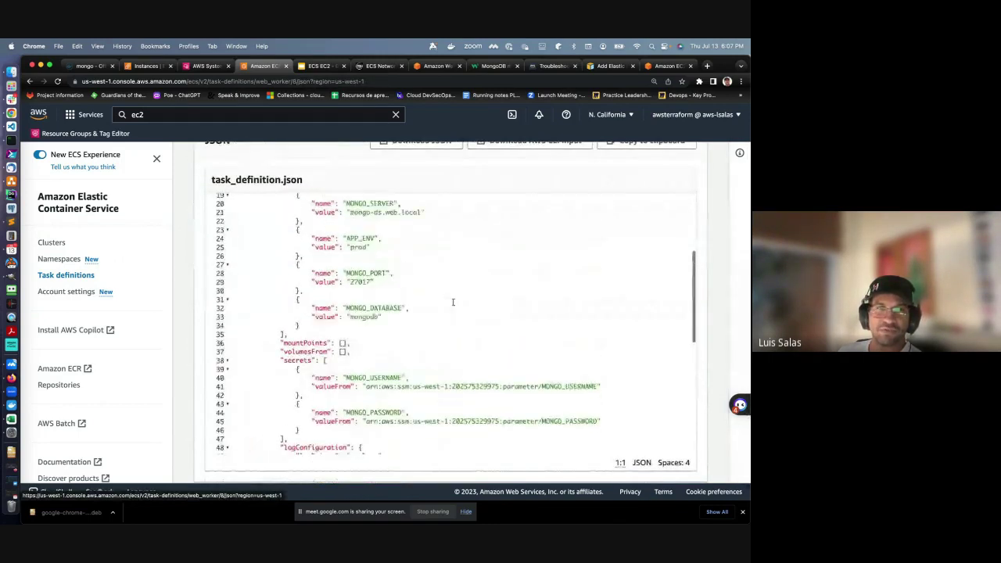
{"action": "scroll", "coordinate": [453, 302], "scroll_direction": "up", "scroll_amount": 3}
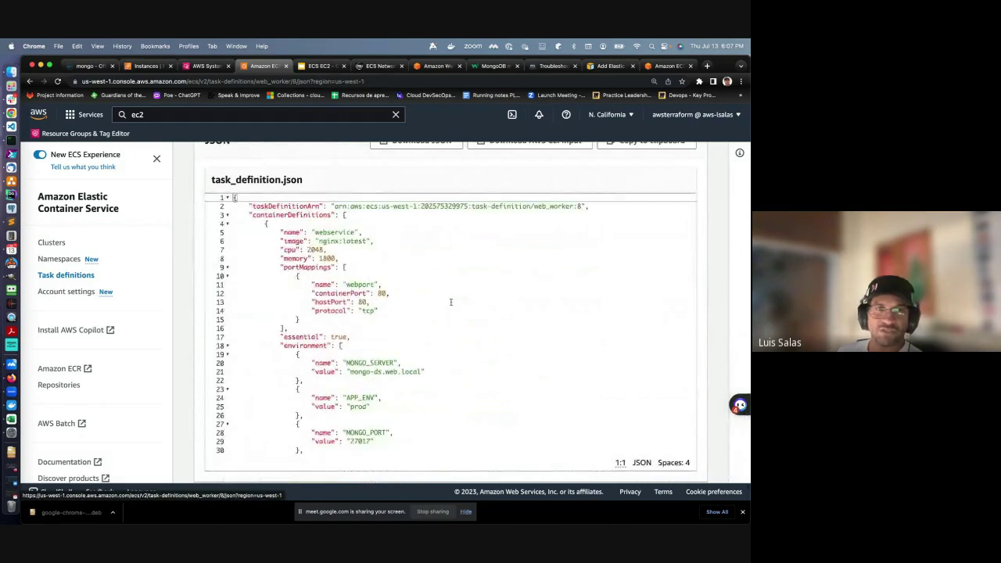
{"action": "scroll", "coordinate": [452, 302], "scroll_direction": "down", "scroll_amount": 2}
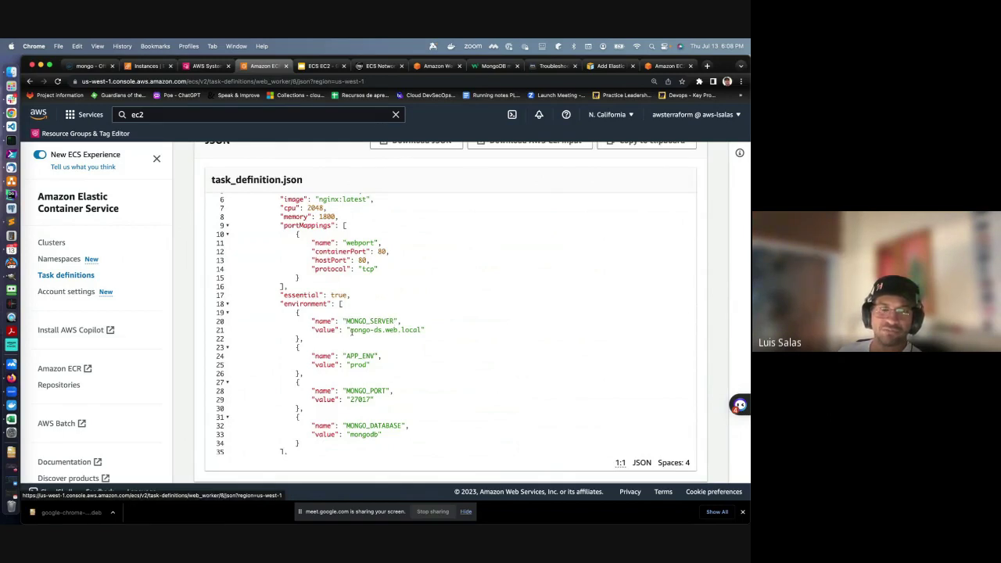
{"action": "scroll", "coordinate": [419, 333], "scroll_direction": "down", "scroll_amount": 1}
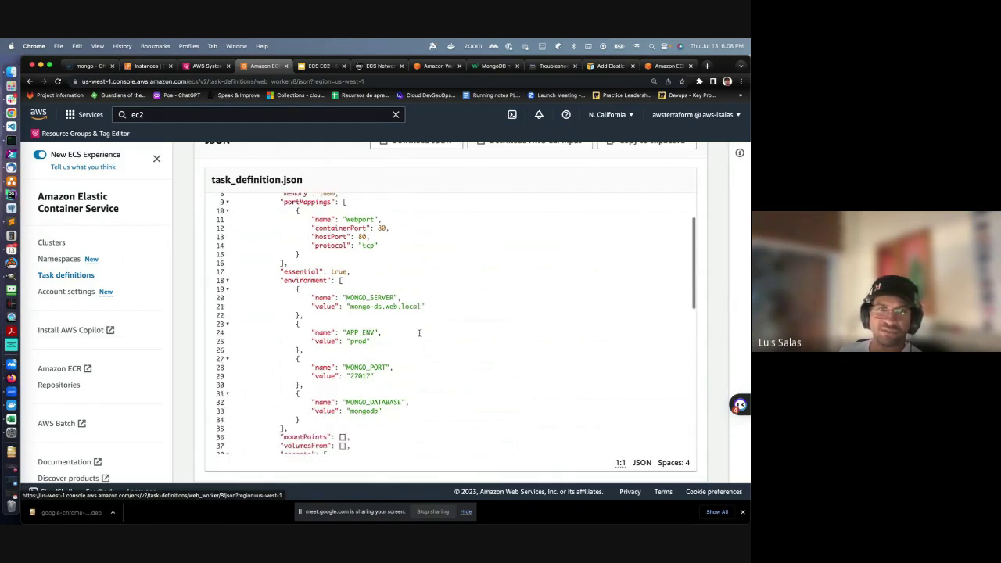
{"action": "scroll", "coordinate": [420, 333], "scroll_direction": "down", "scroll_amount": 1}
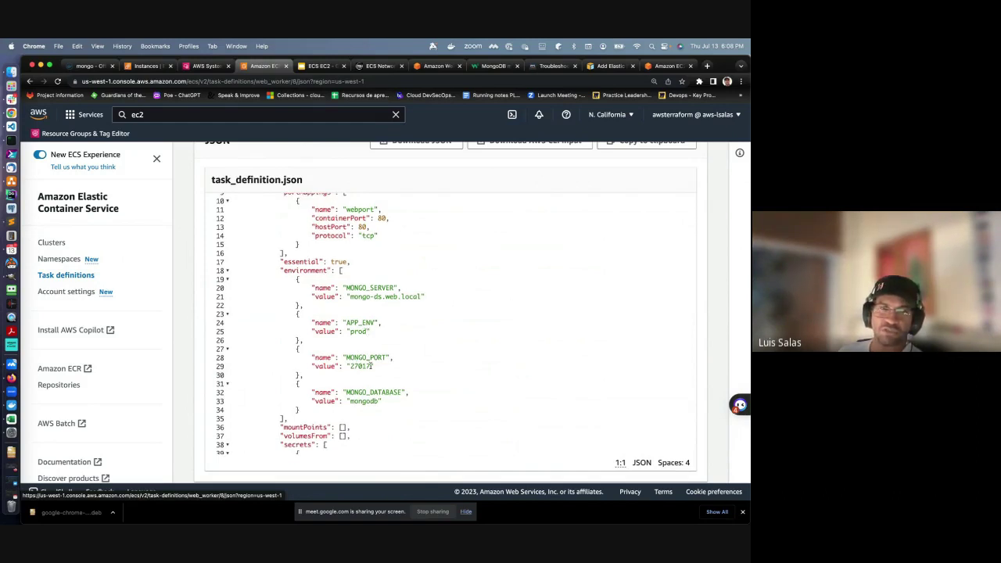
{"action": "scroll", "coordinate": [368, 352], "scroll_direction": "down", "scroll_amount": 6}
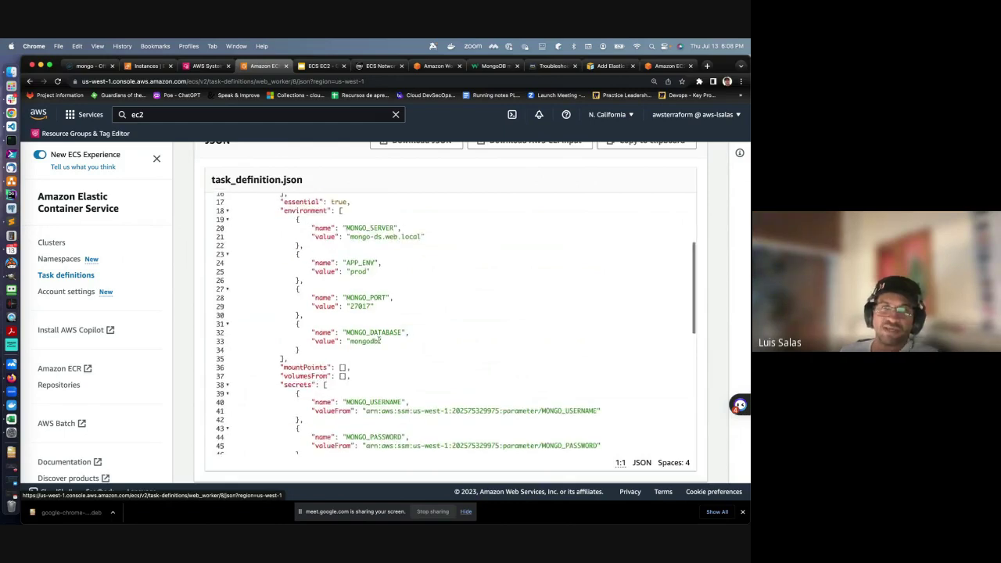
{"action": "scroll", "coordinate": [372, 333], "scroll_direction": "down", "scroll_amount": 2}
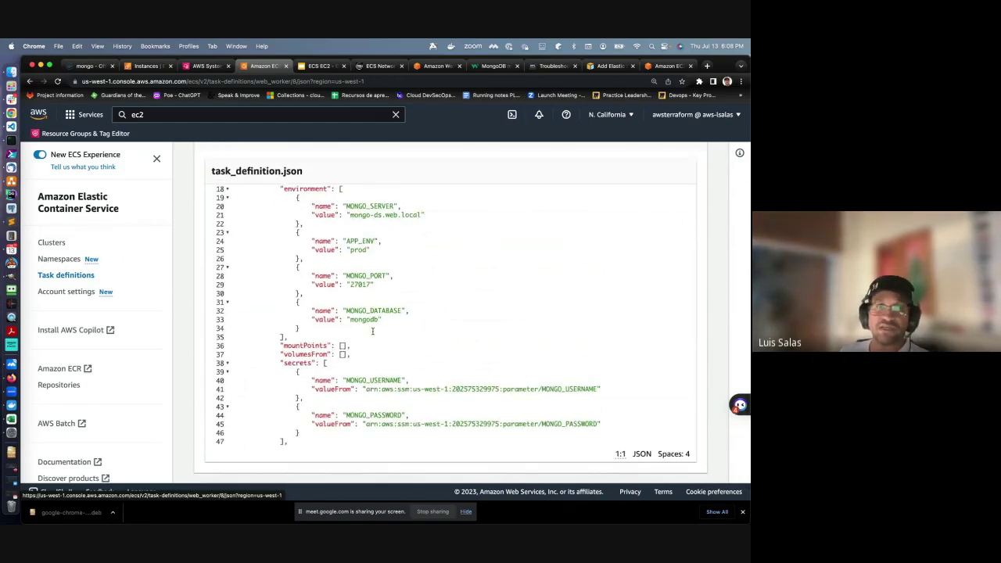
{"action": "scroll", "coordinate": [373, 331], "scroll_direction": "down", "scroll_amount": 2}
{"action": "scroll", "coordinate": [373, 331], "scroll_direction": "down", "scroll_amount": 2}
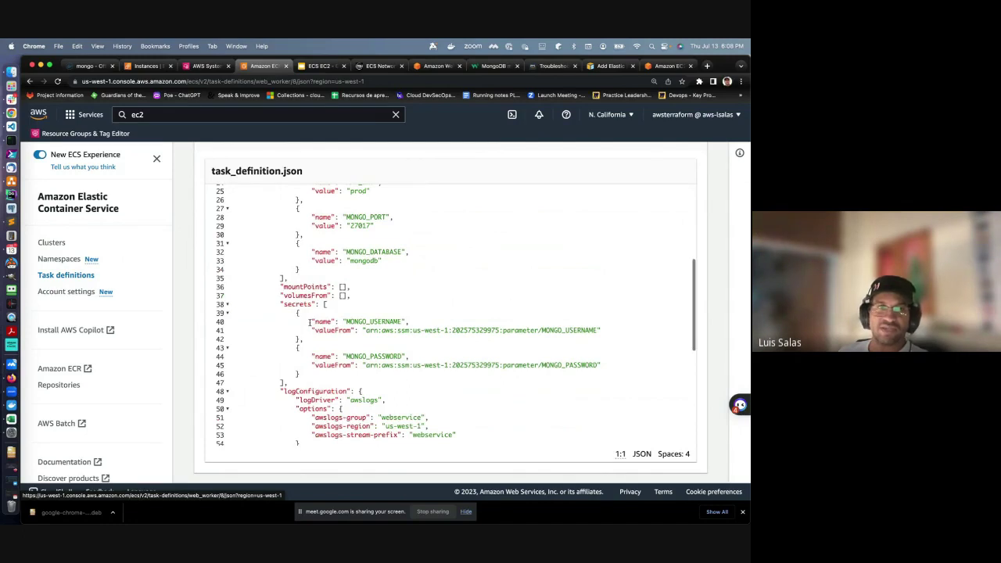
{"action": "scroll", "coordinate": [312, 279], "scroll_direction": "down", "scroll_amount": 2}
{"action": "scroll", "coordinate": [310, 279], "scroll_direction": "down", "scroll_amount": 1}
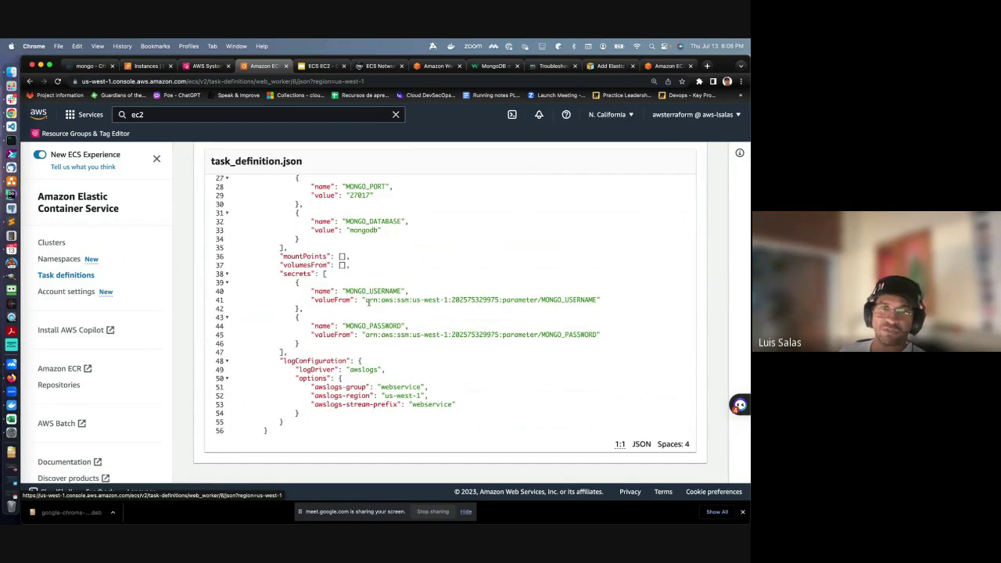
Highlight the MONGO_USERNAME and MONGO_PASSWORD secrets, then return to the Task definitions list
{"action": "scroll", "coordinate": [365, 301], "scroll_direction": "down", "scroll_amount": 1}
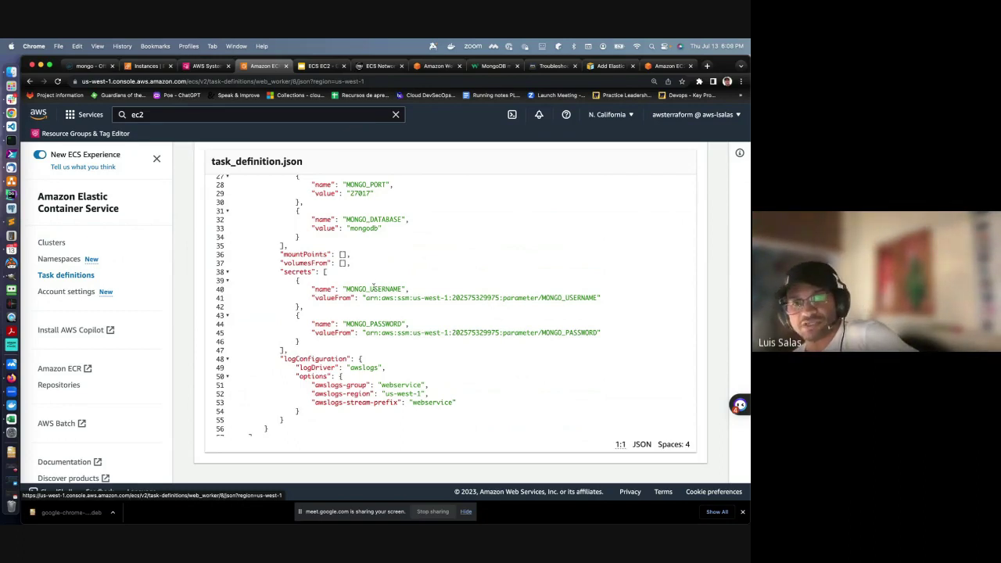
{"action": "left_click_drag", "start_coordinate": [602, 334], "coordinate": [295, 290]}
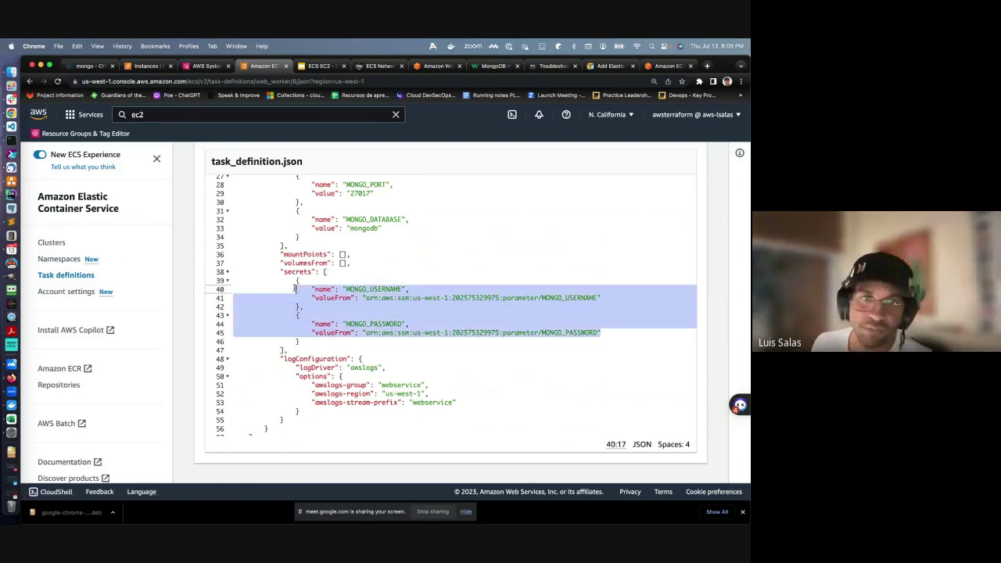
{"action": "left_click", "coordinate": [78, 275]}
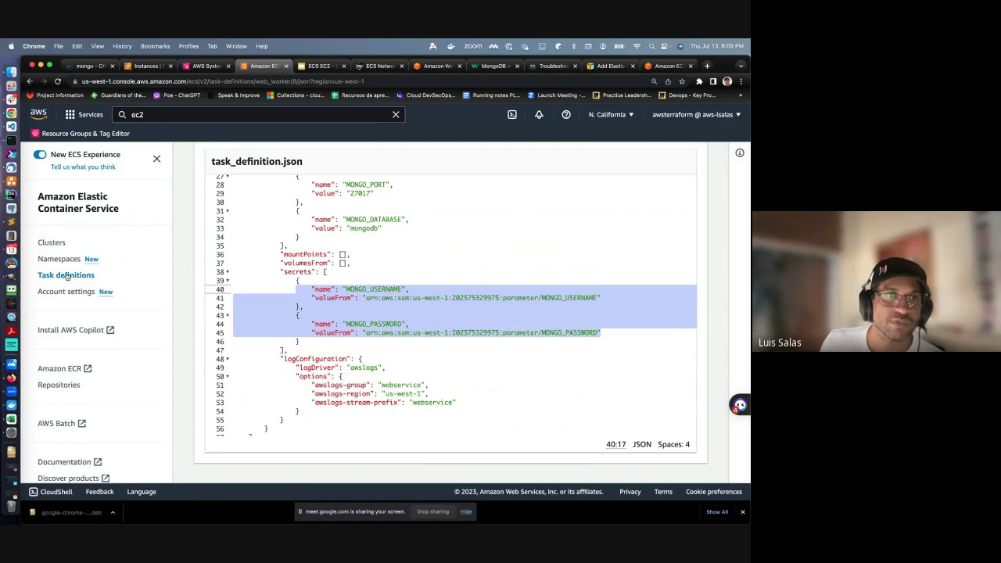
Refresh the EC2 Instances list to confirm i-0ecbe7467b0497ec2 is terminated and the new mongodb and webservice are running
{"action": "left_click", "coordinate": [146, 66]}
{"action": "left_click", "coordinate": [399, 176]}
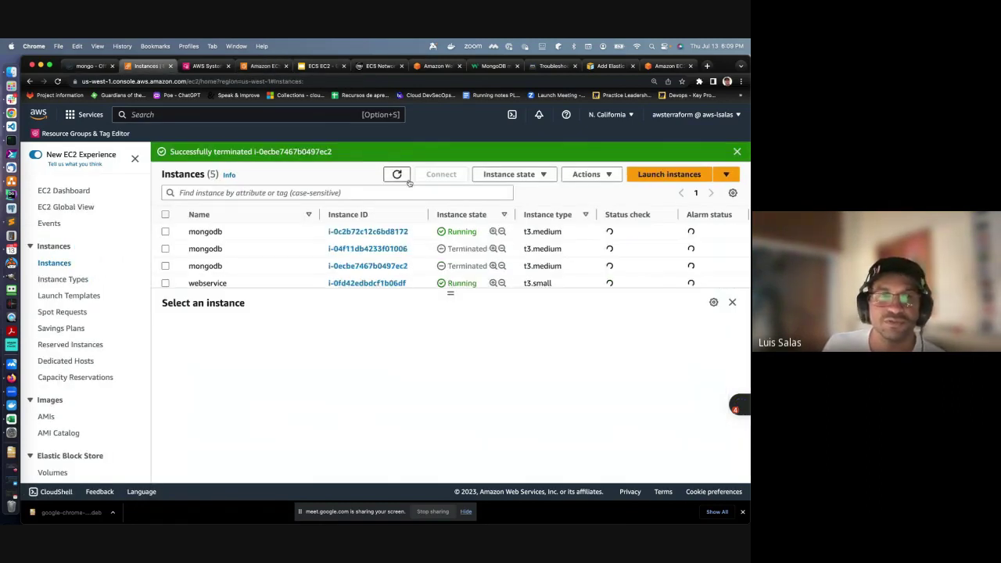
{"action": "scroll", "coordinate": [408, 183], "scroll_direction": "down", "scroll_amount": 1}
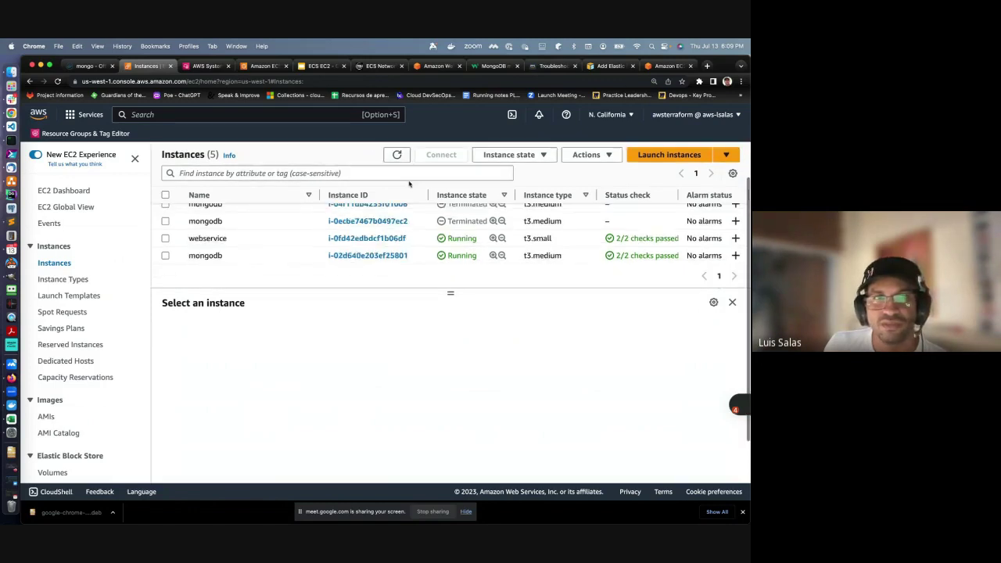
{"action": "scroll", "coordinate": [302, 253], "scroll_direction": "down", "scroll_amount": 1}
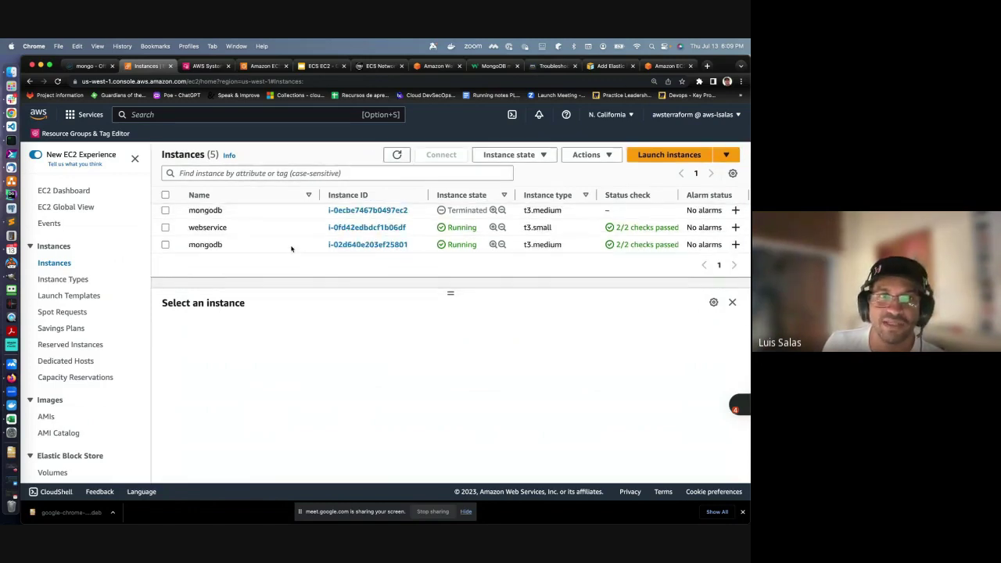
{"action": "scroll", "coordinate": [291, 249], "scroll_direction": "up", "scroll_amount": 1}
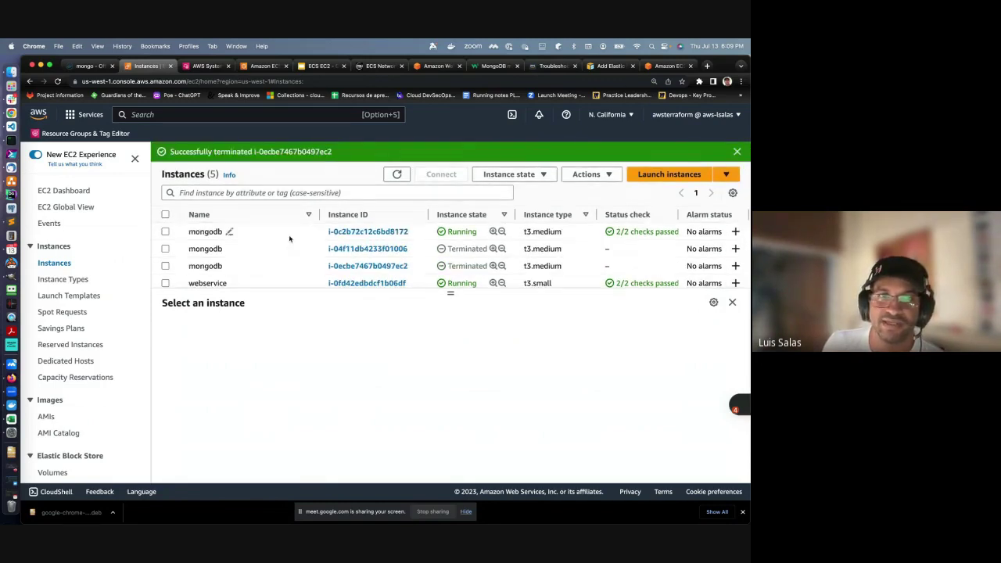
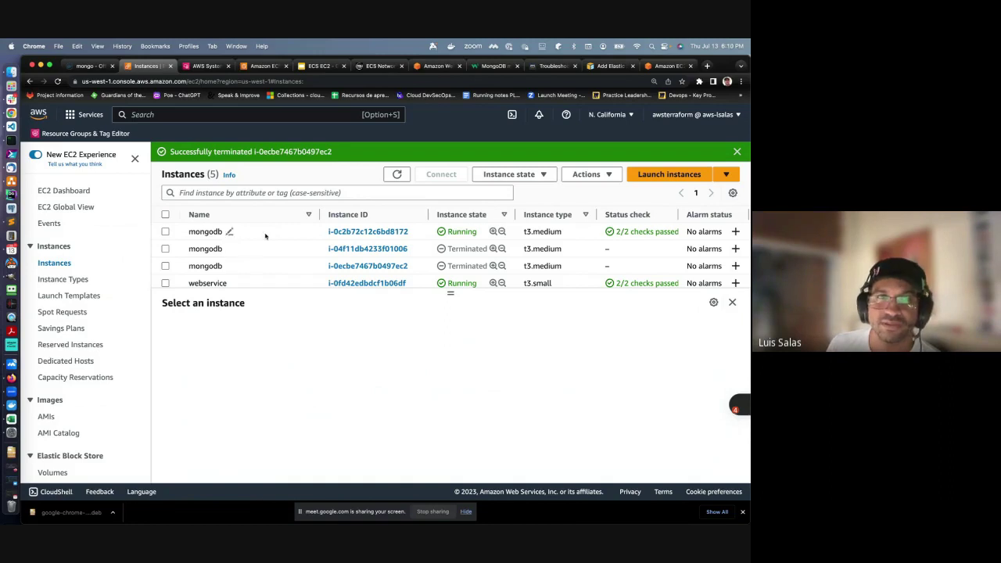
Select the running mongodb instance and glance at the Auto Scaling groups list
{"action": "left_click", "coordinate": [265, 236]}
{"action": "scroll", "coordinate": [110, 354], "scroll_direction": "down", "scroll_amount": 3}
{"action": "scroll", "coordinate": [110, 354], "scroll_direction": "down", "scroll_amount": 3}
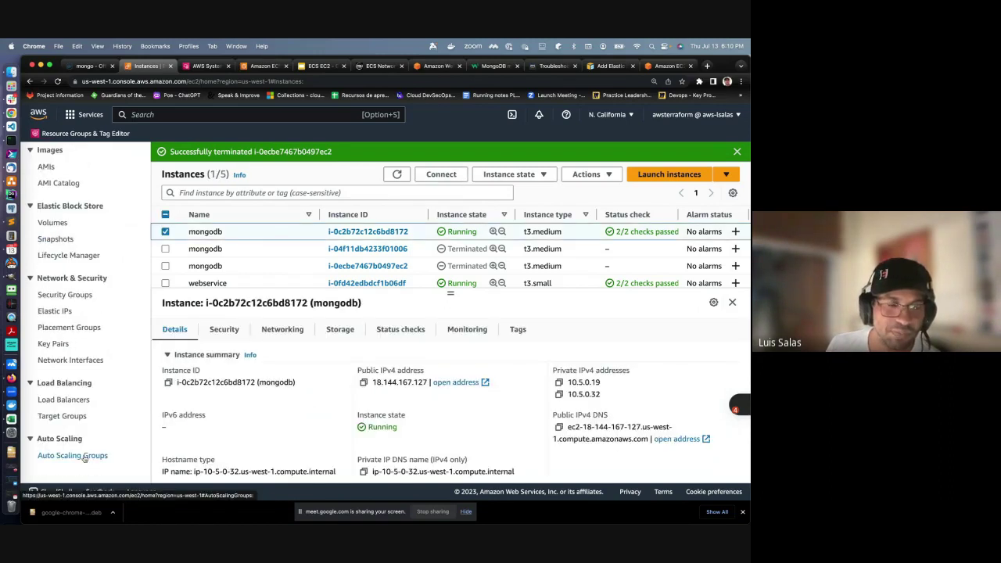
{"action": "left_click", "coordinate": [73, 455]}
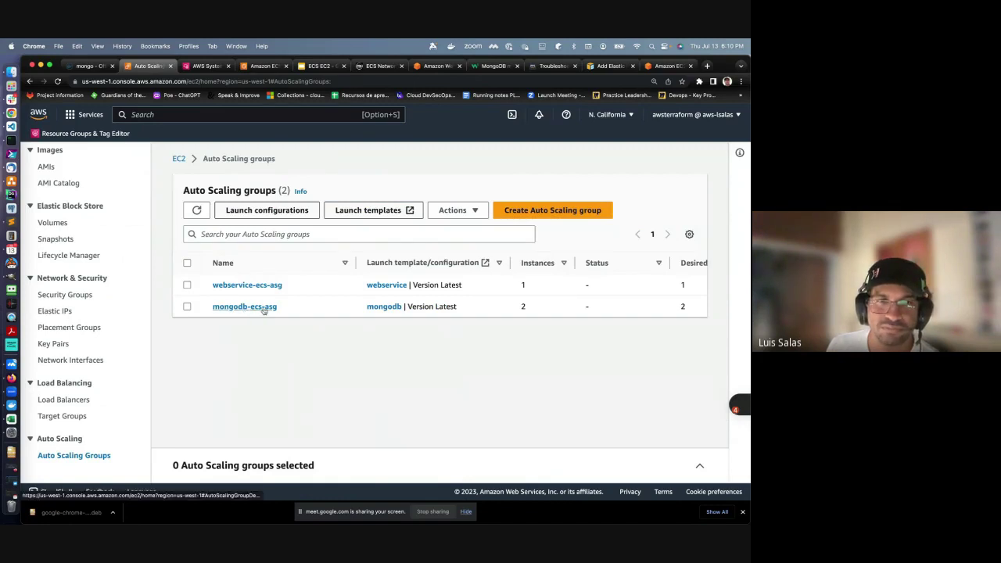
Check the mongodb-TG target group's target health, then return to Auto Scaling groups
{"action": "left_click", "coordinate": [62, 416]}
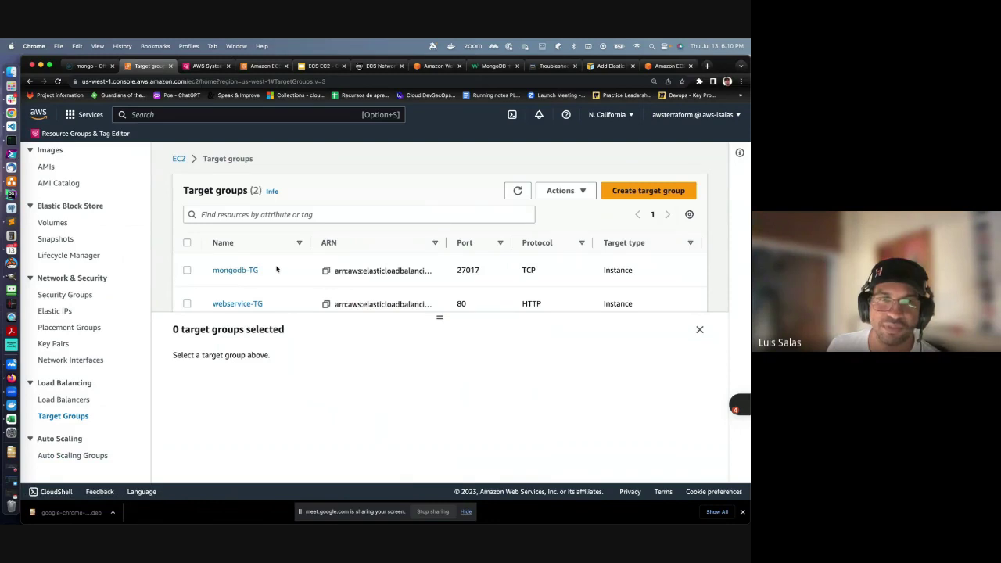
{"action": "left_click", "coordinate": [283, 273]}
{"action": "scroll", "coordinate": [318, 368], "scroll_direction": "down", "scroll_amount": 3}
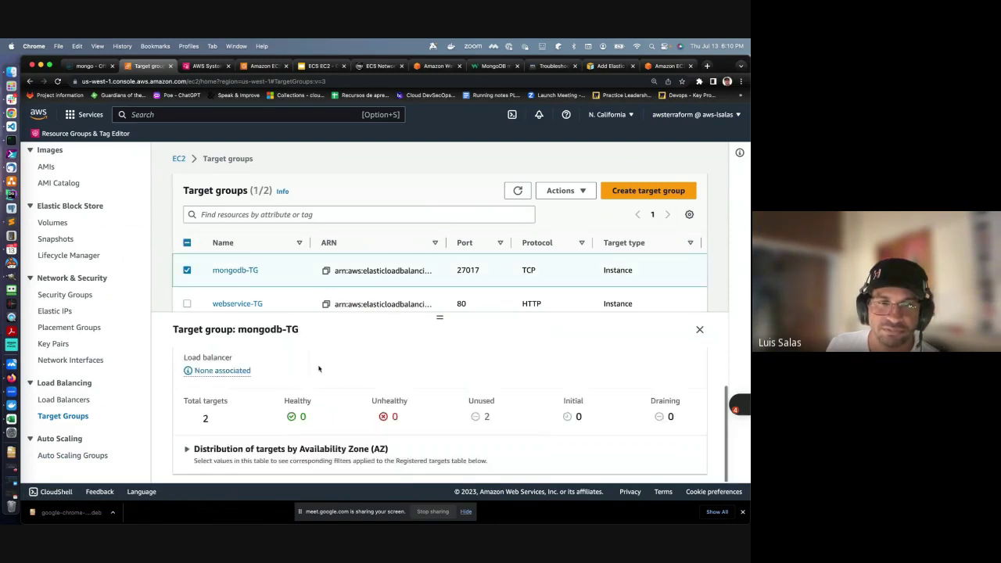
{"action": "scroll", "coordinate": [319, 369], "scroll_direction": "down", "scroll_amount": 1}
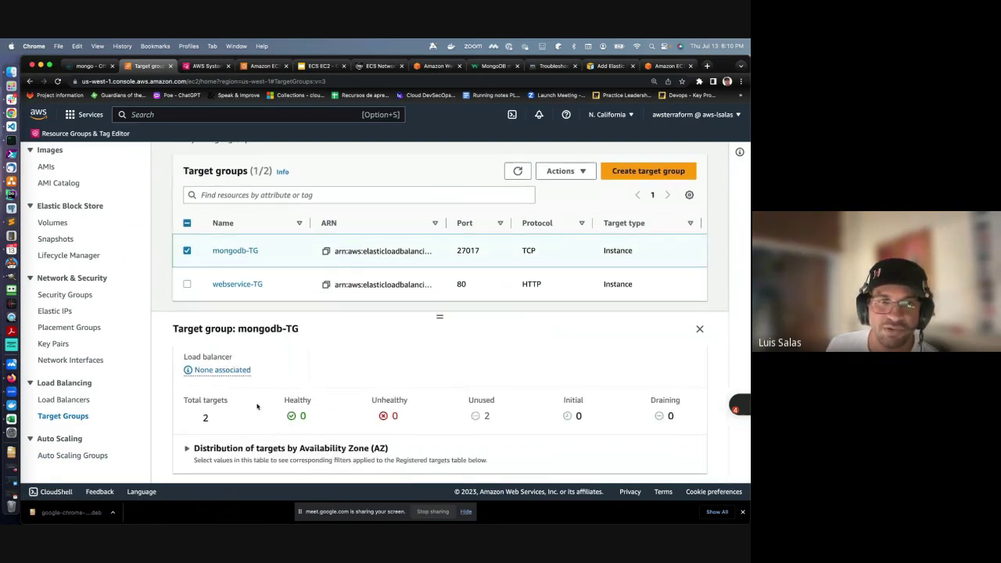
{"action": "scroll", "coordinate": [256, 404], "scroll_direction": "up", "scroll_amount": 5}
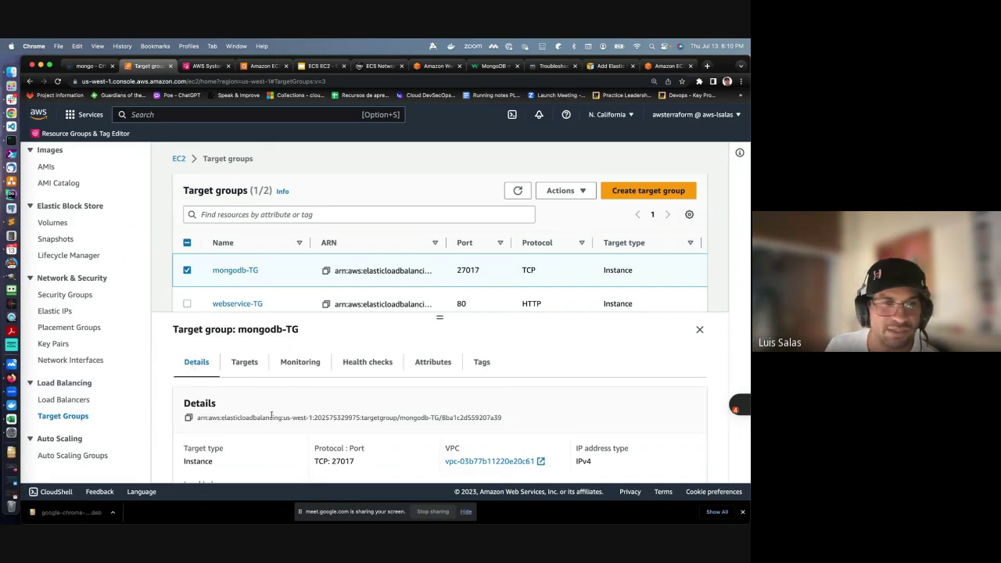
{"action": "scroll", "coordinate": [271, 415], "scroll_direction": "down", "scroll_amount": 3}
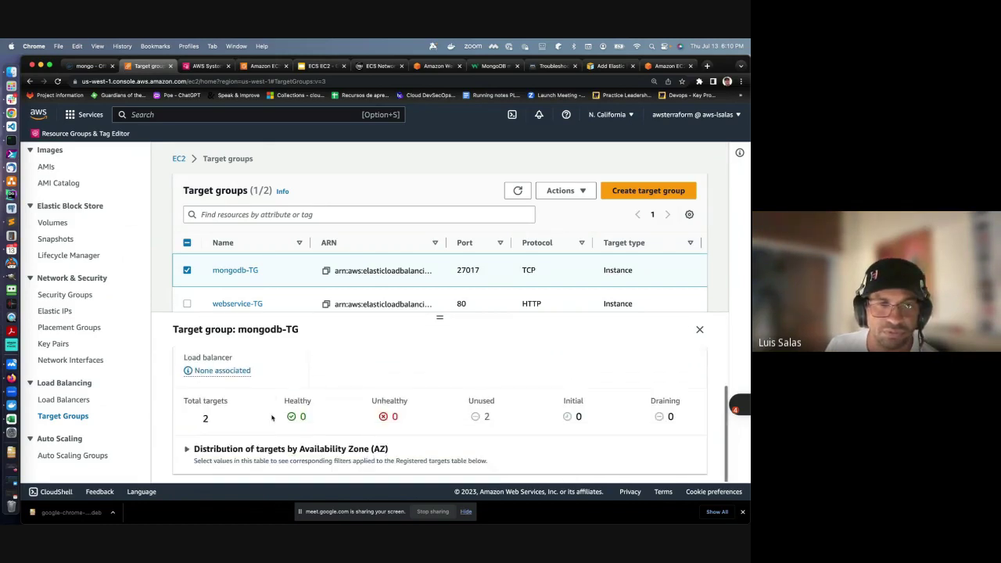
{"action": "scroll", "coordinate": [272, 418], "scroll_direction": "up", "scroll_amount": 3}
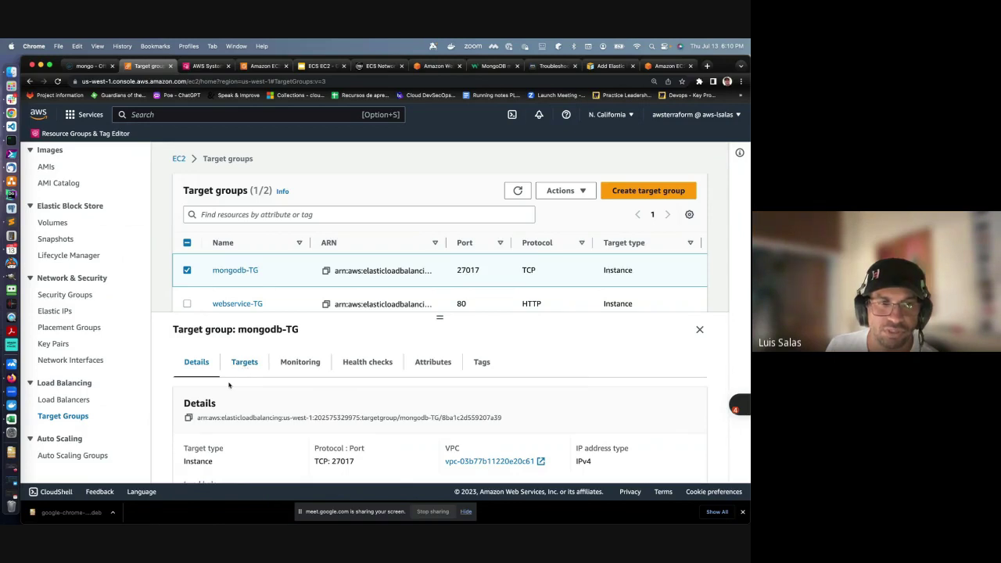
{"action": "left_click", "coordinate": [74, 455]}
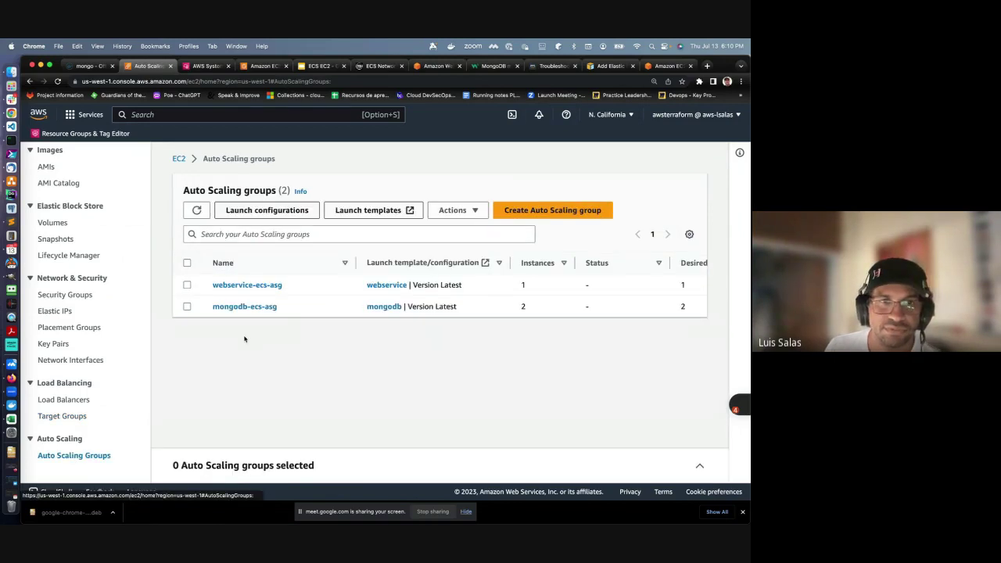
Review the scaling activity history of the mongodb-ecs-asg group
{"action": "left_click", "coordinate": [302, 307]}
{"action": "left_click", "coordinate": [253, 332]}
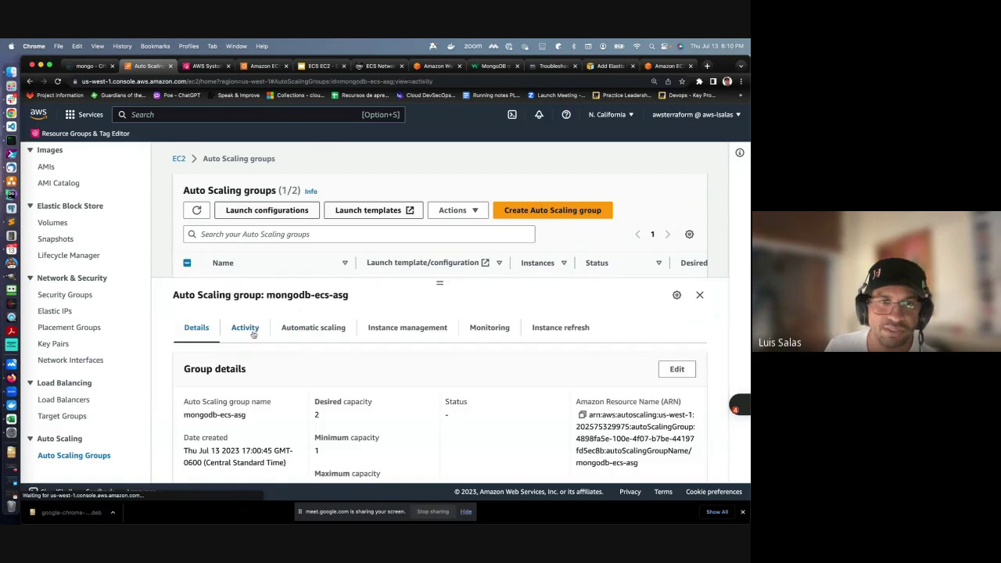
{"action": "scroll", "coordinate": [283, 381], "scroll_direction": "down", "scroll_amount": 3}
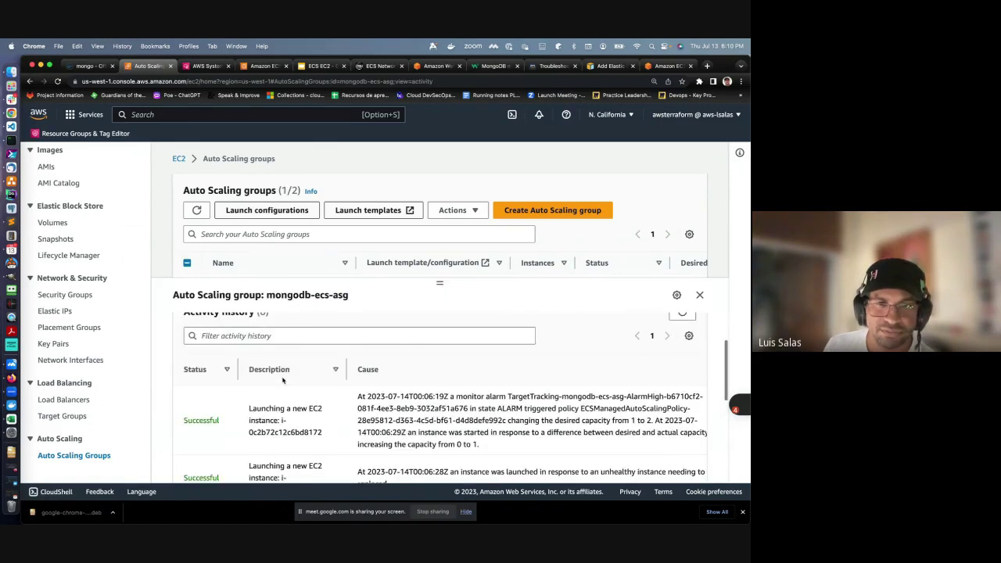
{"action": "scroll", "coordinate": [283, 381], "scroll_direction": "down", "scroll_amount": 1}
{"action": "left_click_drag", "start_coordinate": [323, 403], "coordinate": [310, 401]}
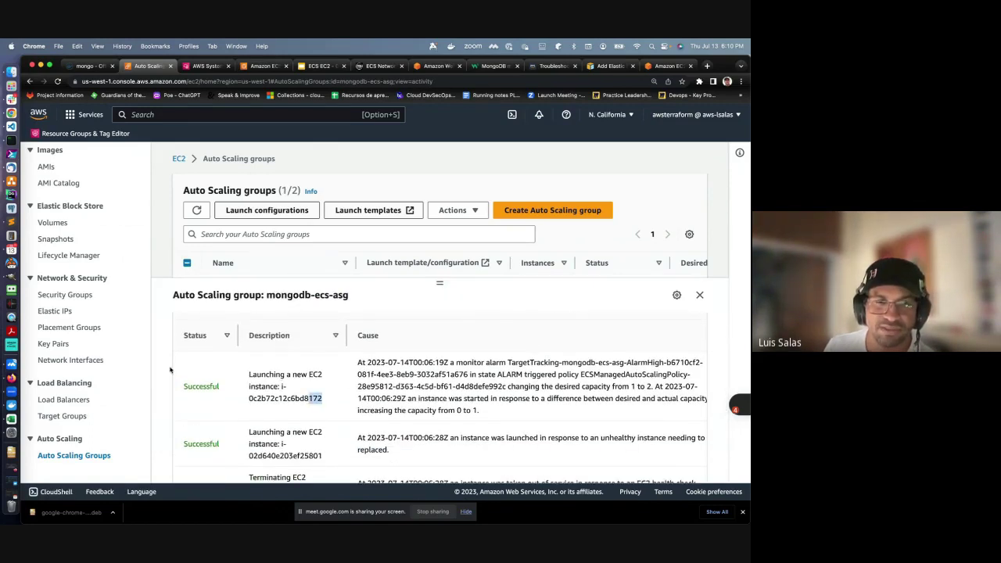
{"action": "scroll", "coordinate": [80, 269], "scroll_direction": "up", "scroll_amount": 1}
{"action": "scroll", "coordinate": [80, 269], "scroll_direction": "up", "scroll_amount": 6}
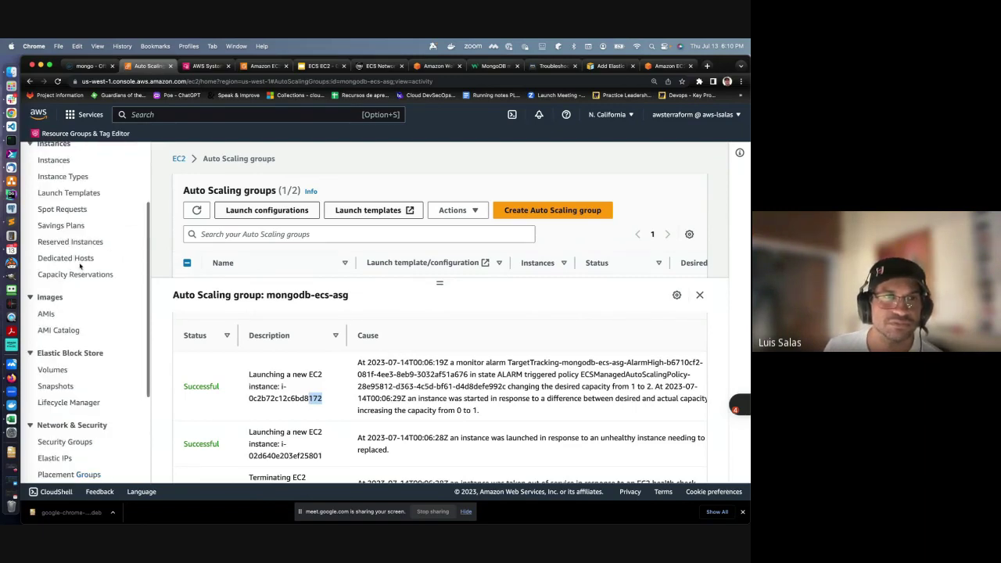
Terminate mongodb instance i-02d640e203ef25801 and select the remaining instance i-0c2b72c12c6bd8172
{"action": "left_click", "coordinate": [53, 263]}
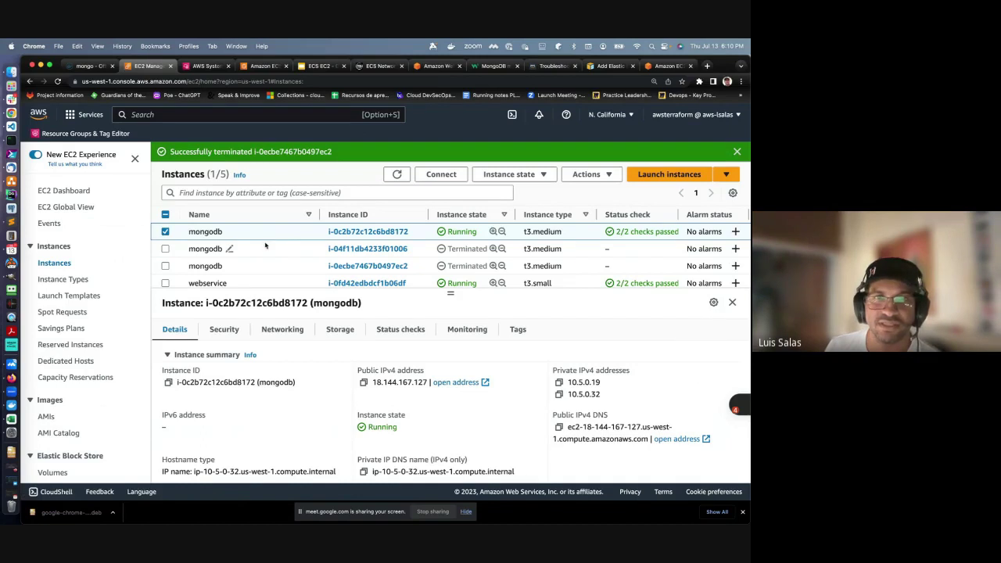
{"action": "scroll", "coordinate": [335, 247], "scroll_direction": "down", "scroll_amount": 1}
{"action": "left_click", "coordinate": [230, 261]}
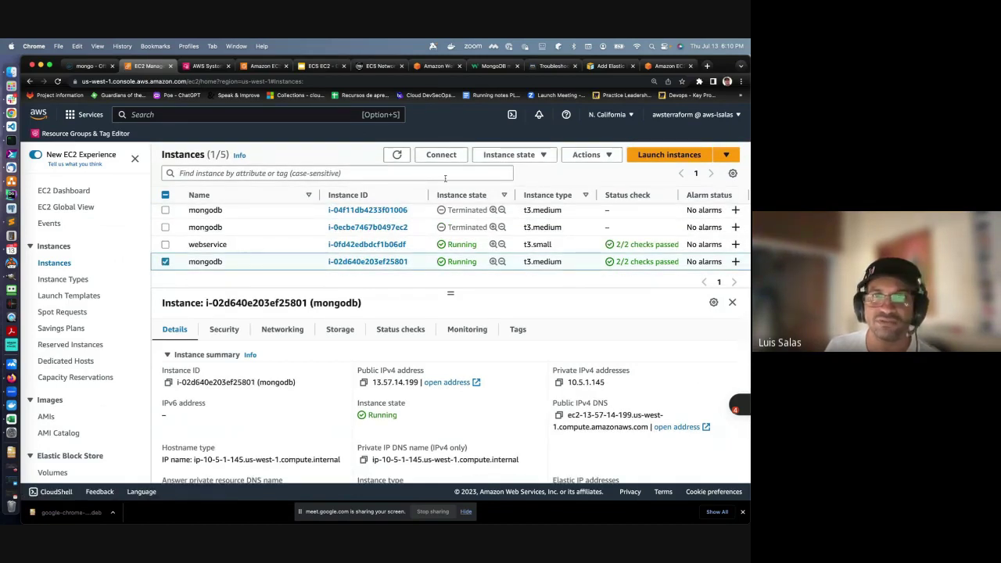
{"action": "left_click", "coordinate": [510, 154]}
{"action": "left_click", "coordinate": [503, 238]}
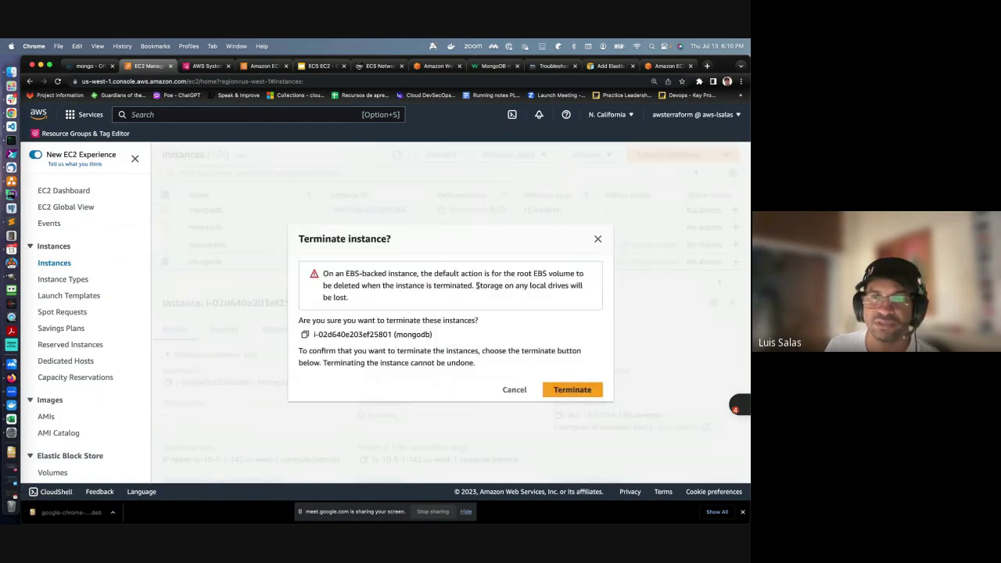
{"action": "left_click", "coordinate": [570, 391]}
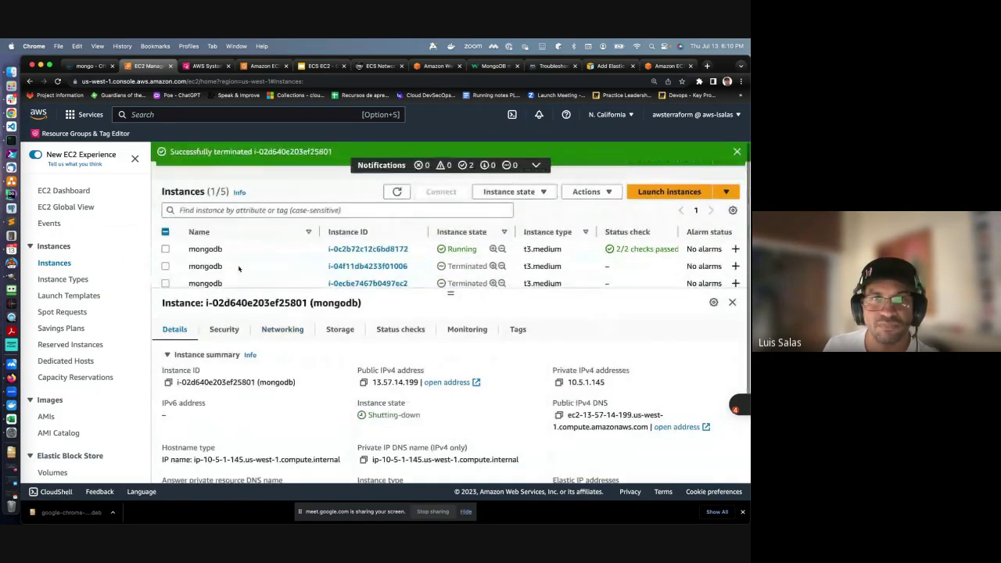
{"action": "left_click", "coordinate": [251, 250]}
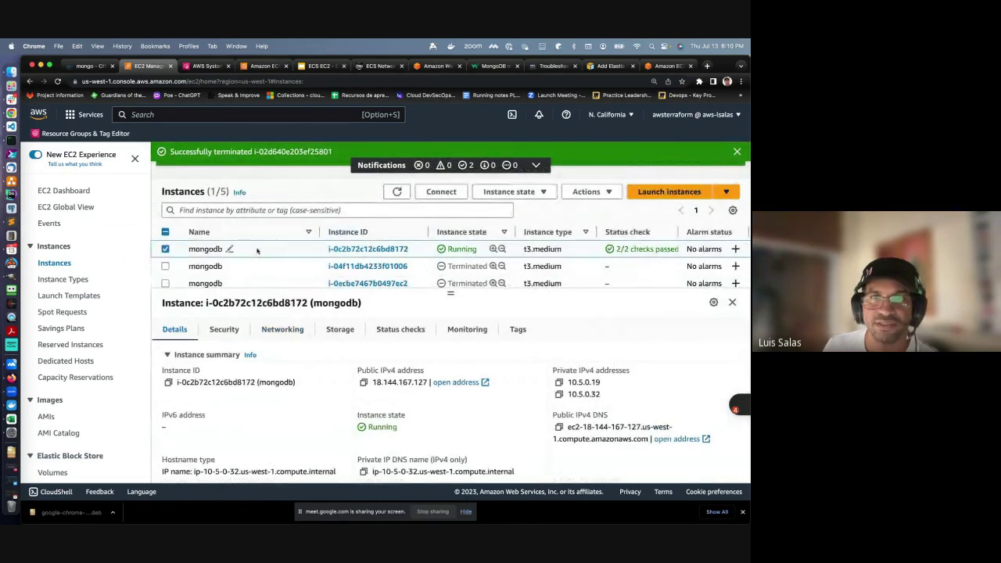
In a Session Manager root shell on i-0c2b72c12c6bd8172, run docker ps, then return to Instances
{"action": "left_click", "coordinate": [441, 191]}
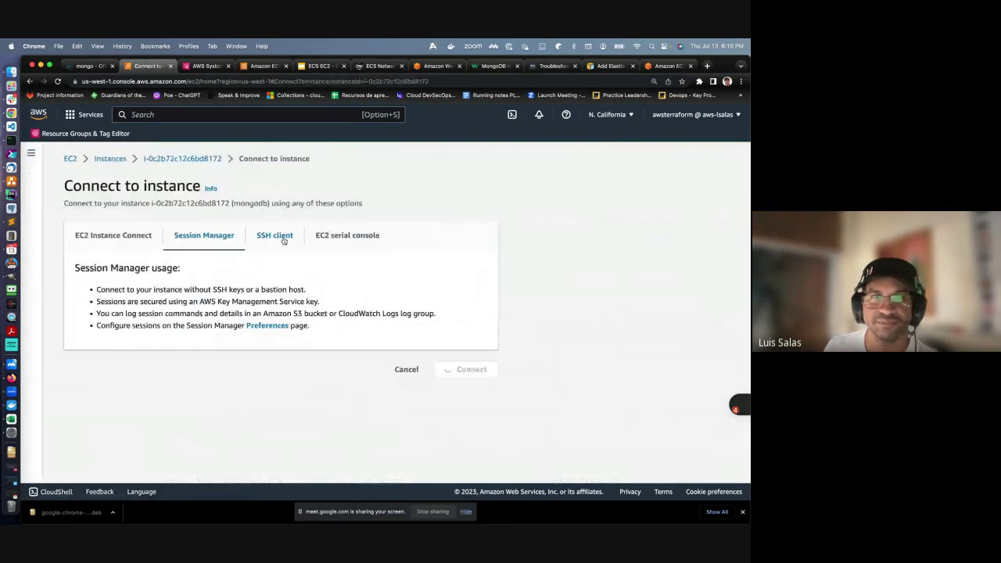
{"action": "left_click", "coordinate": [472, 369]}
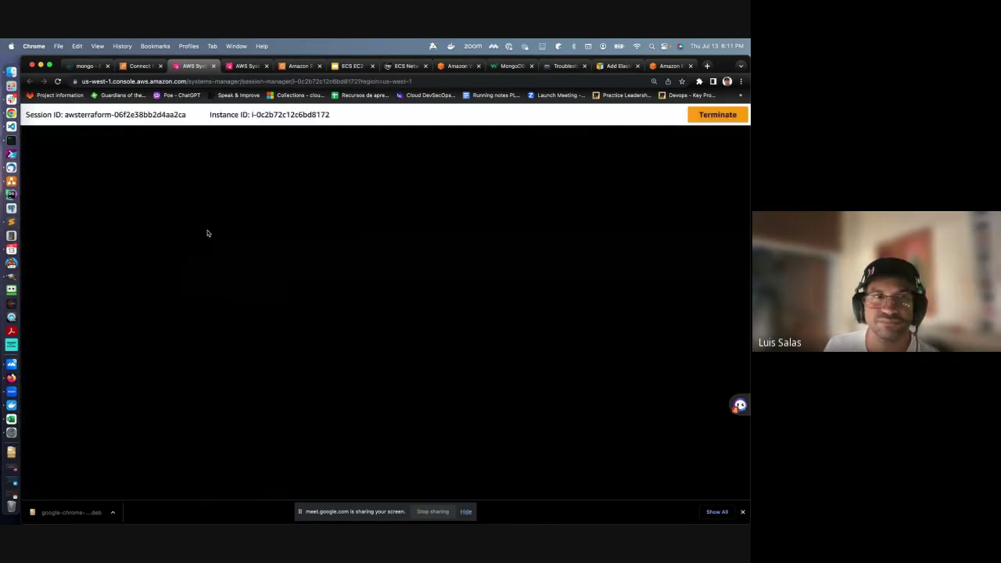
{"action": "type", "text": "sudo su -"}
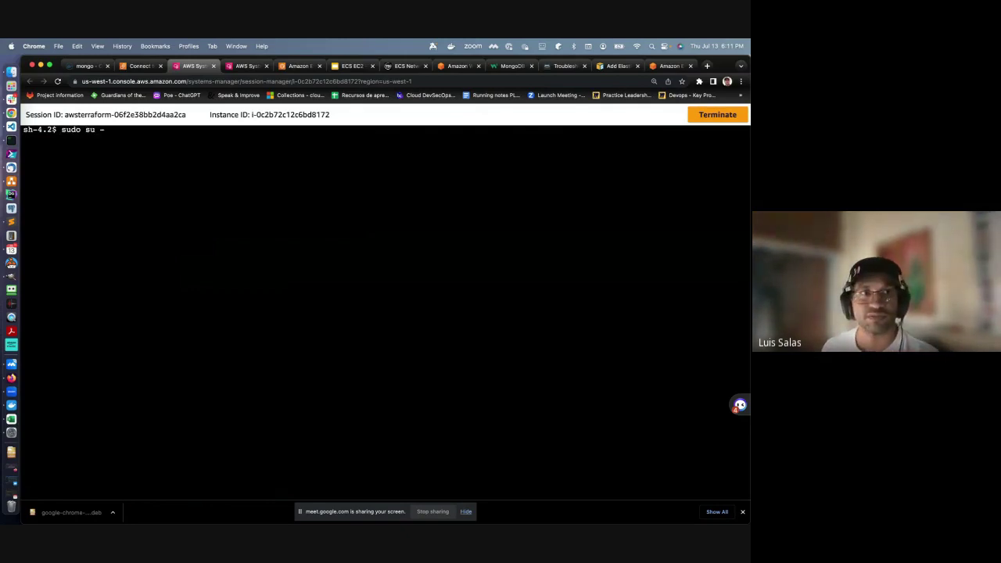
{"action": "key", "text": "Return"}
{"action": "type", "text": "docker p"}
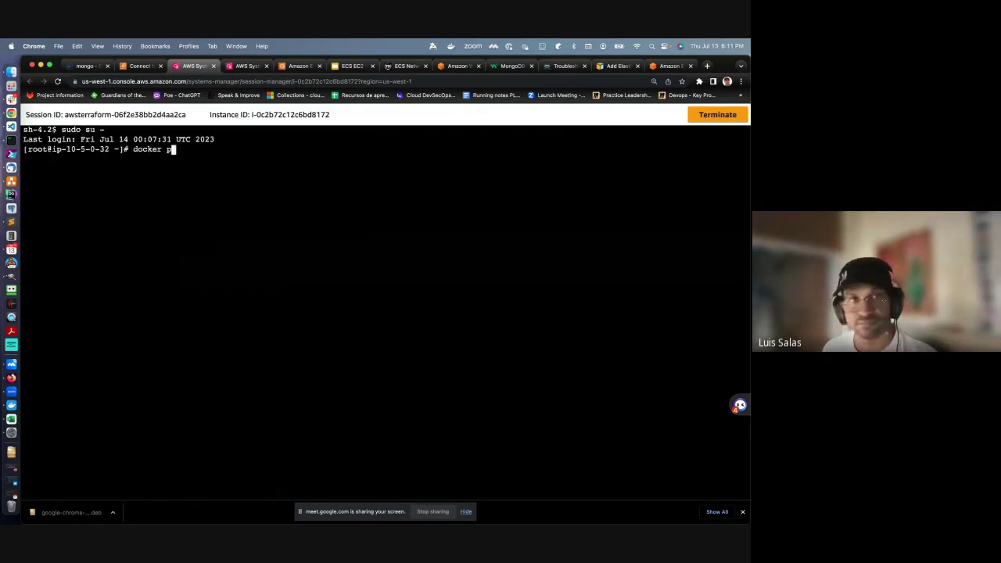
{"action": "type", "text": "s"}
{"action": "key", "text": "Return"}
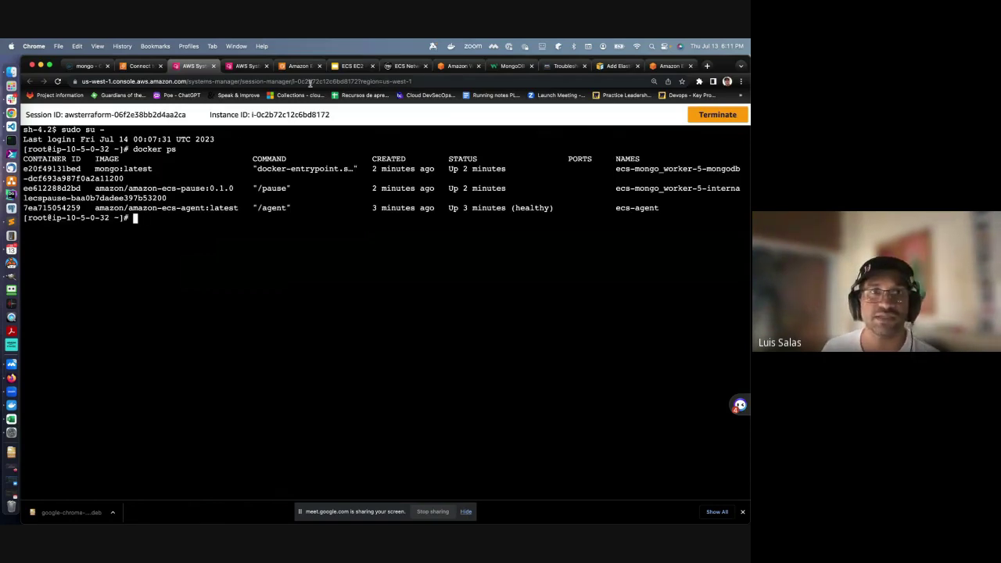
{"action": "left_click", "coordinate": [142, 67]}
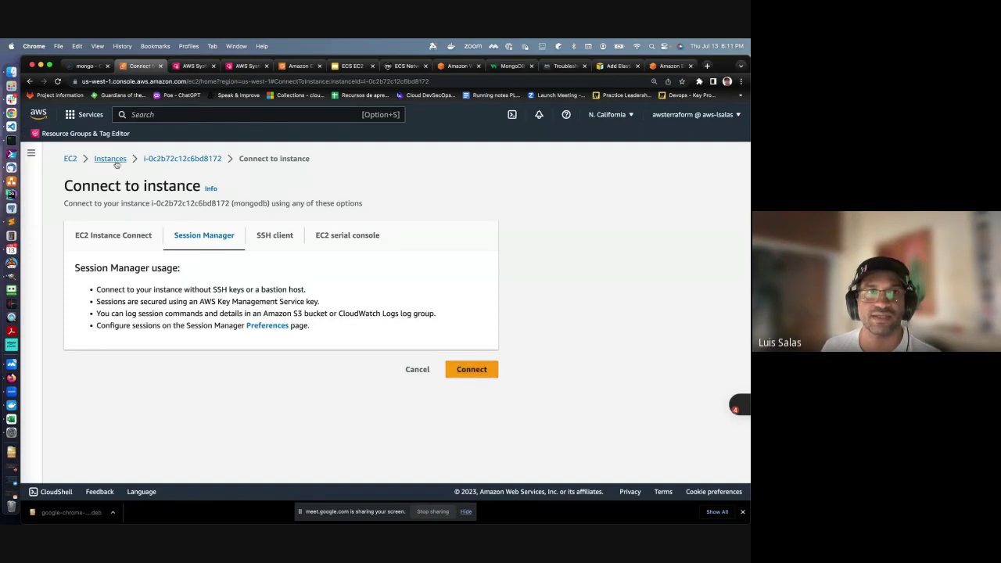
{"action": "left_click", "coordinate": [107, 159]}
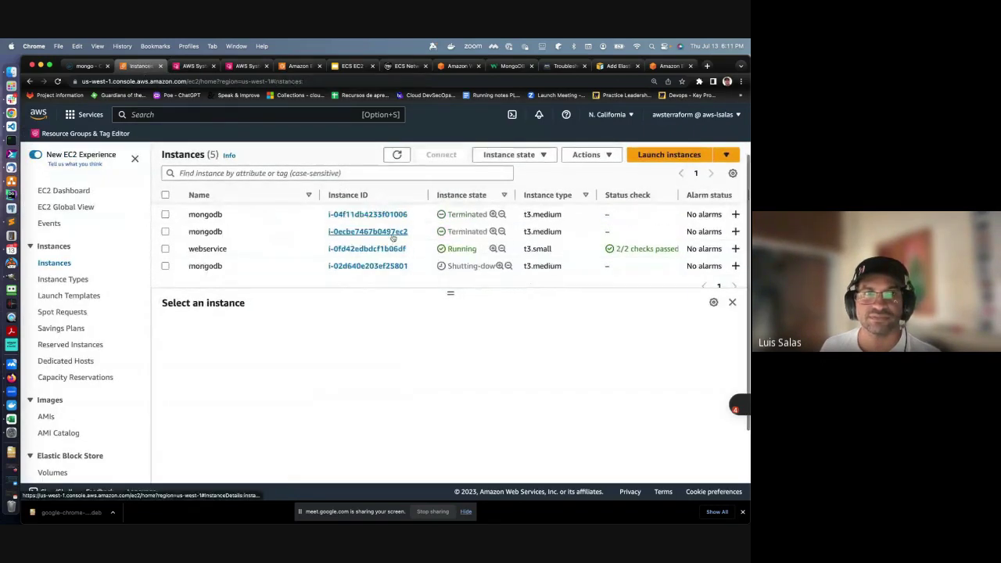
Start a Session Manager root shell on the webservice instance and run docker ps
{"action": "left_click", "coordinate": [264, 254]}
{"action": "left_click", "coordinate": [441, 154]}
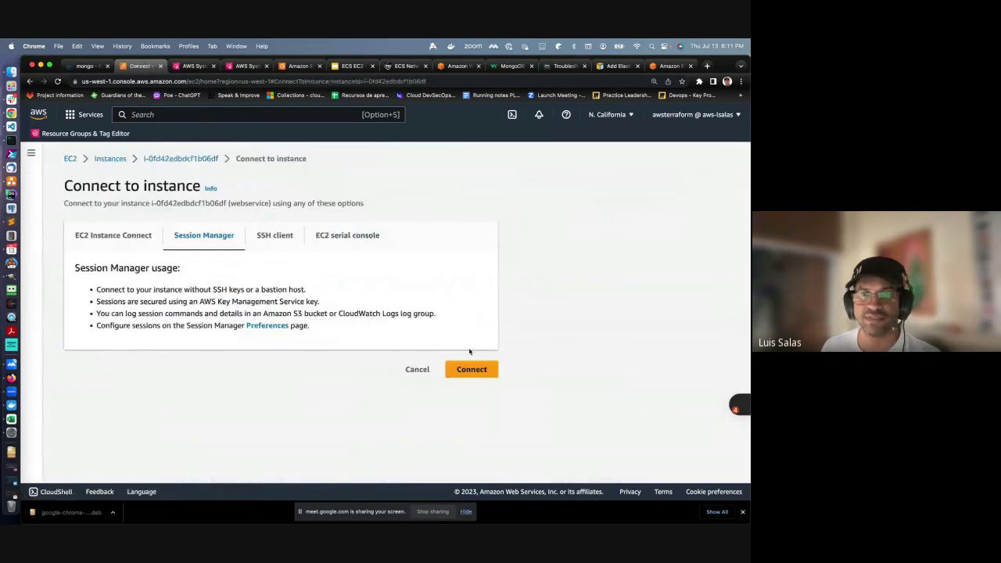
{"action": "left_click", "coordinate": [472, 369]}
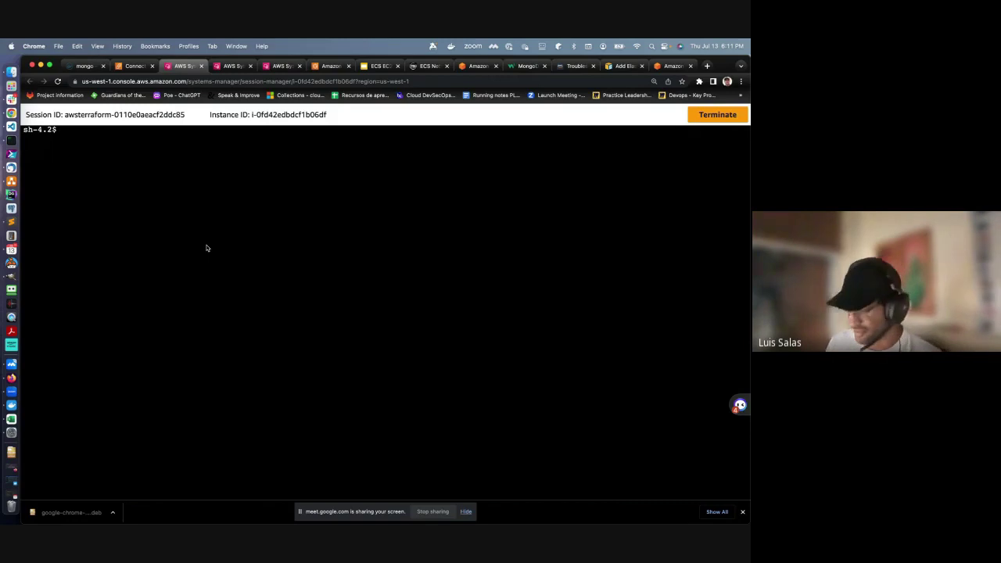
{"action": "type", "text": "exit"}
{"action": "key", "text": "Up"}
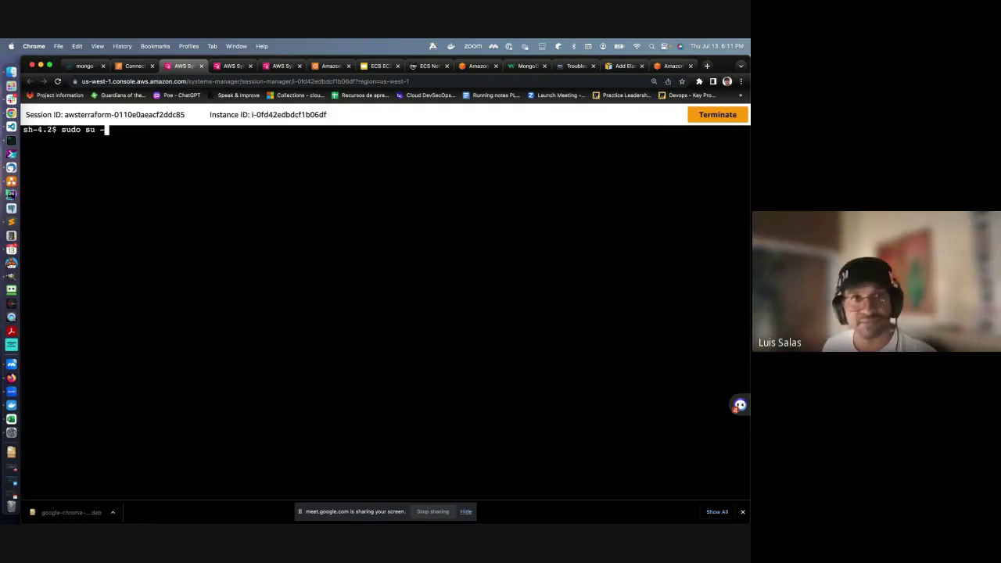
{"action": "key", "text": "Return"}
{"action": "type", "text": "dock"}
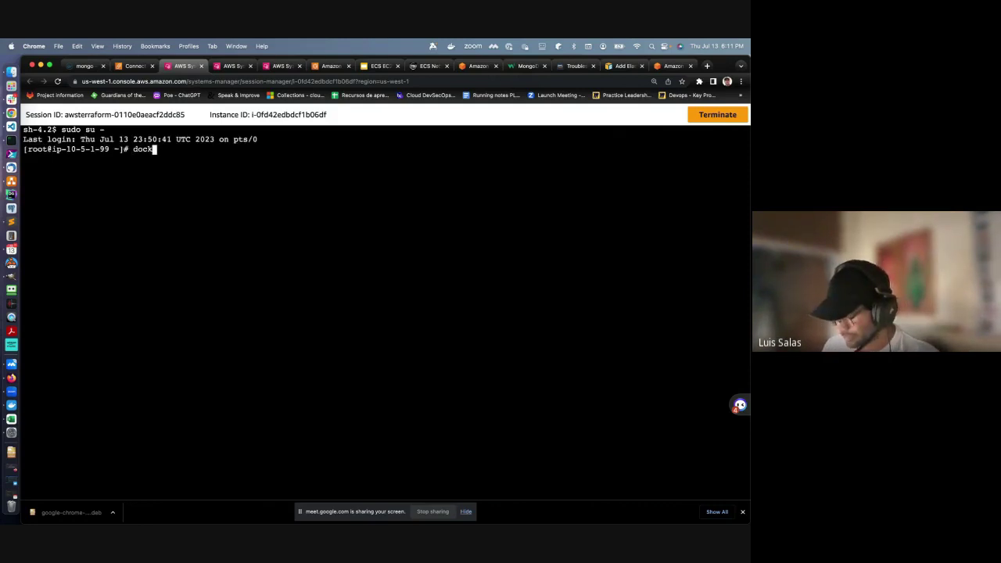
{"action": "type", "text": "er ps"}
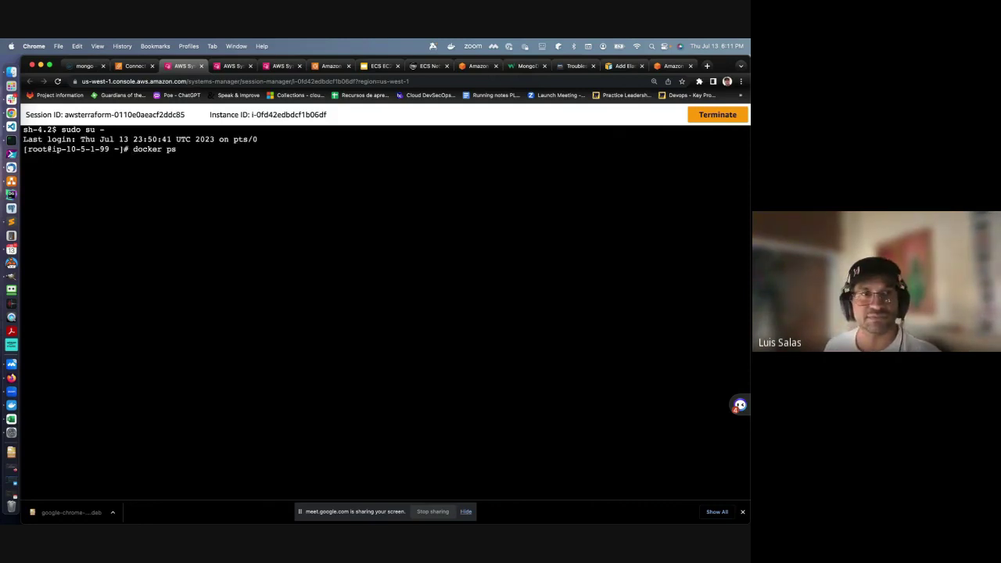
{"action": "key", "text": "Return"}
Run docker exec -it <nginx container ID> bash, then connect to MongoDB with mongosh
{"action": "type", "text": "docker exec "}
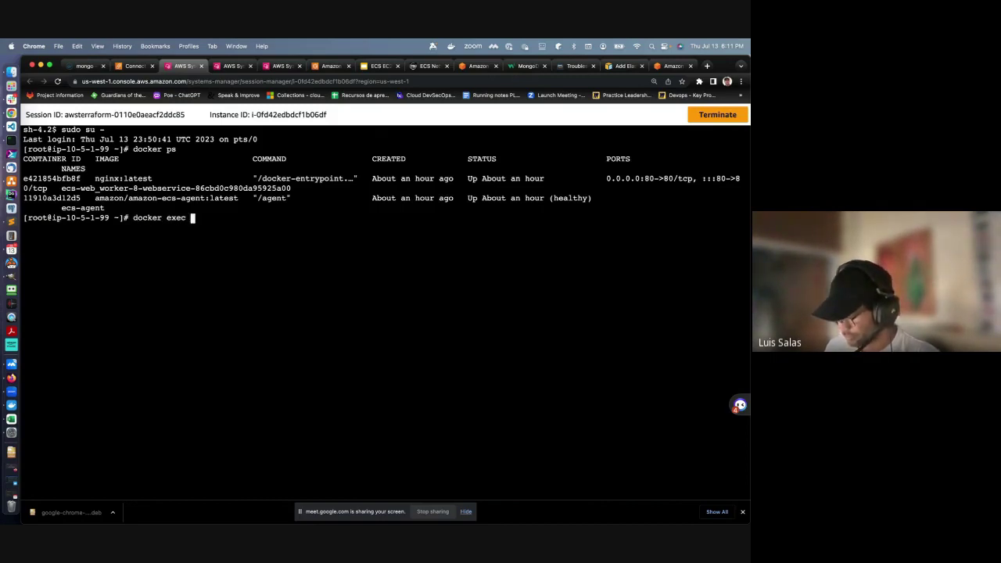
{"action": "type", "text": "-it"}
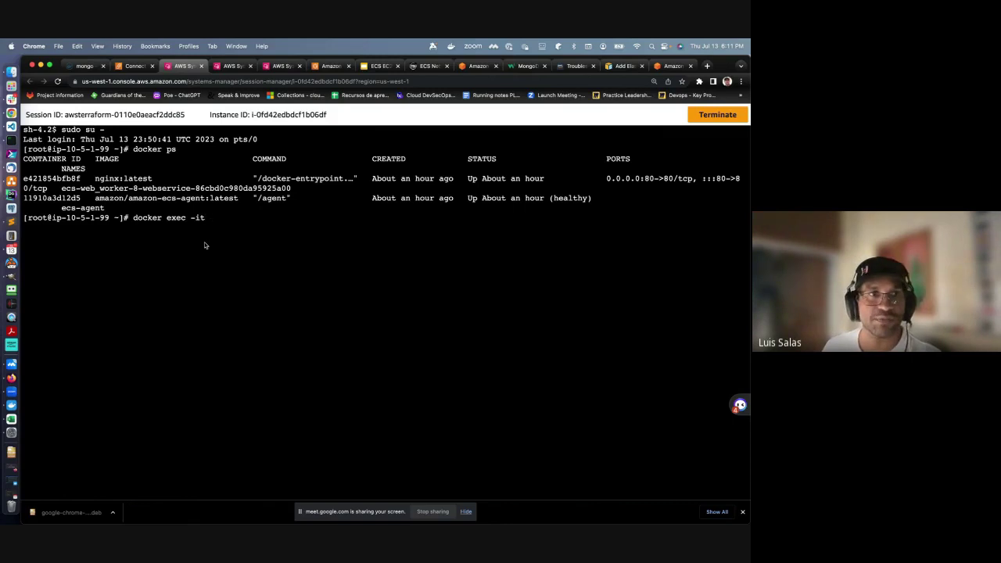
{"action": "left_click_drag", "start_coordinate": [83, 179], "coordinate": [34, 179]}
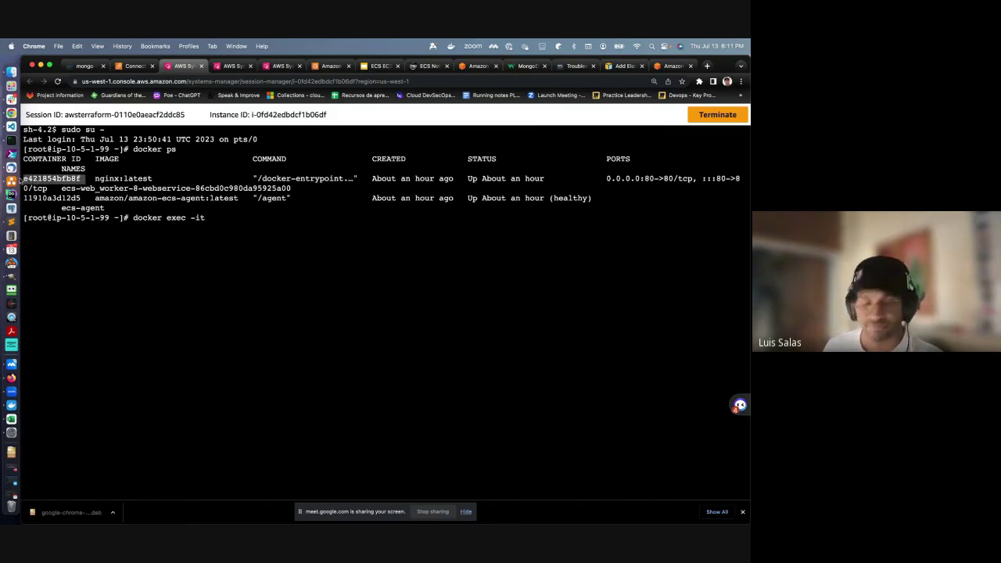
{"action": "left_click", "coordinate": [232, 278]}
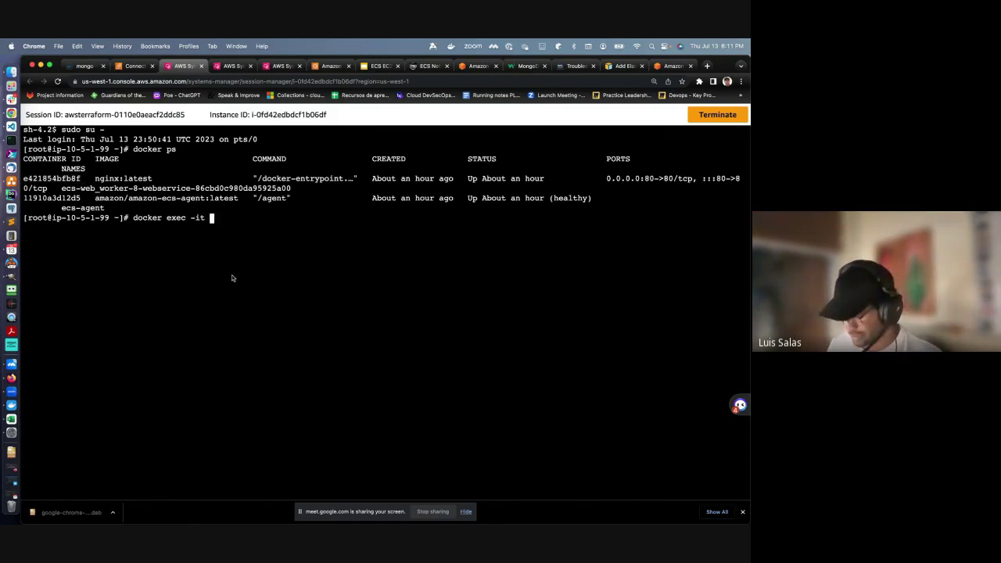
{"action": "type", "text": "e421854bfb8f"}
{"action": "type", "text": "bash"}
{"action": "key", "text": "Return"}
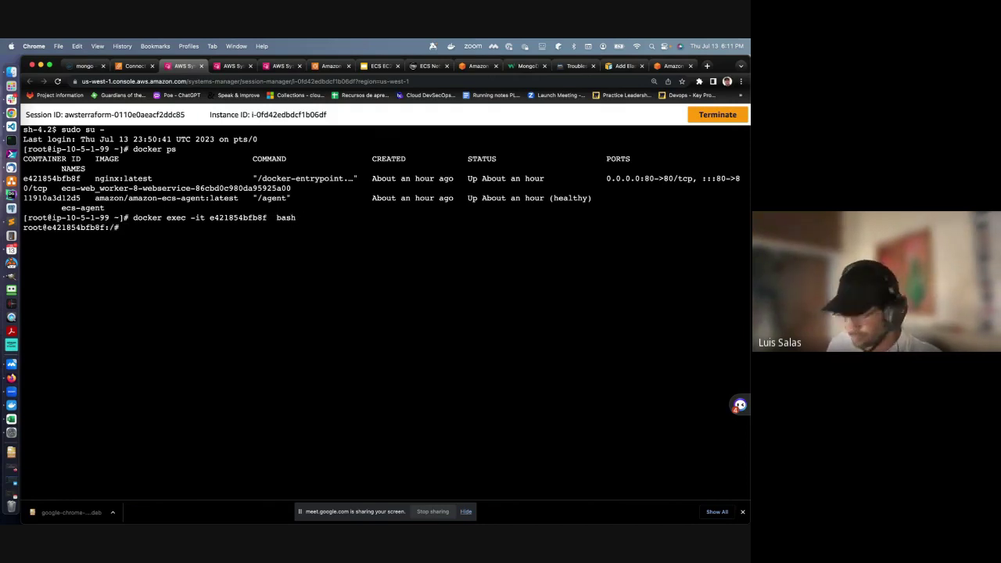
{"action": "key", "text": "super+v"}
{"action": "key", "text": "Return"}
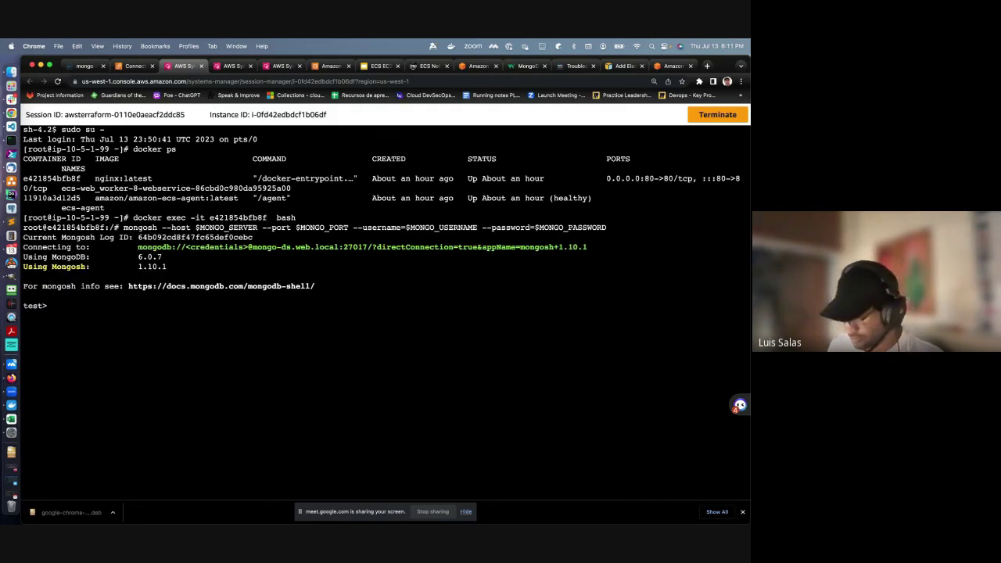
Run show databases, use mongodb, and db.posts.find() to list the stored posts
{"action": "type", "text": "use mo"}
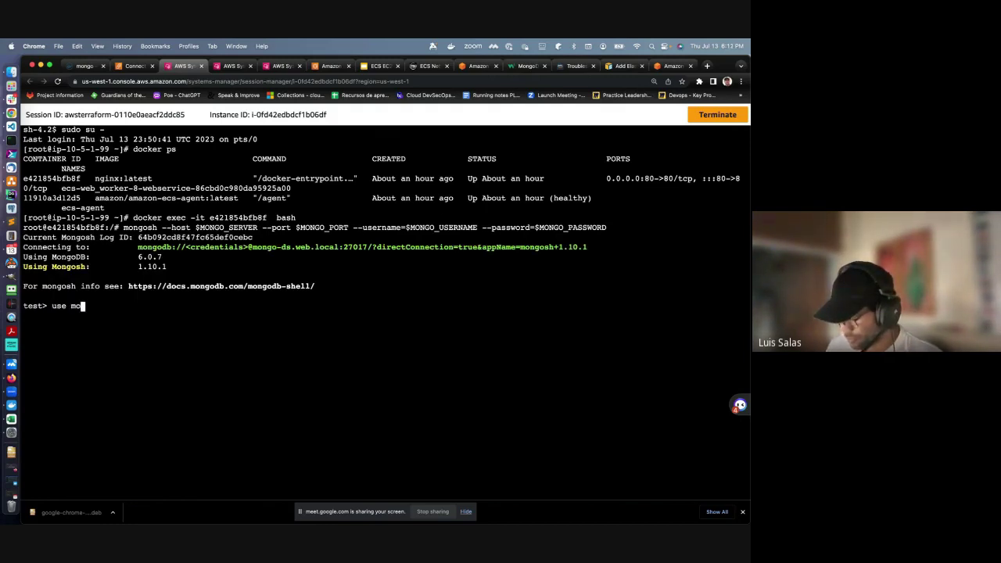
{"action": "key", "text": "BackSpace"}
{"action": "key", "text": "BackSpace"}
{"action": "key", "text": "BackSpace"}
{"action": "key", "text": "BackSpace"}
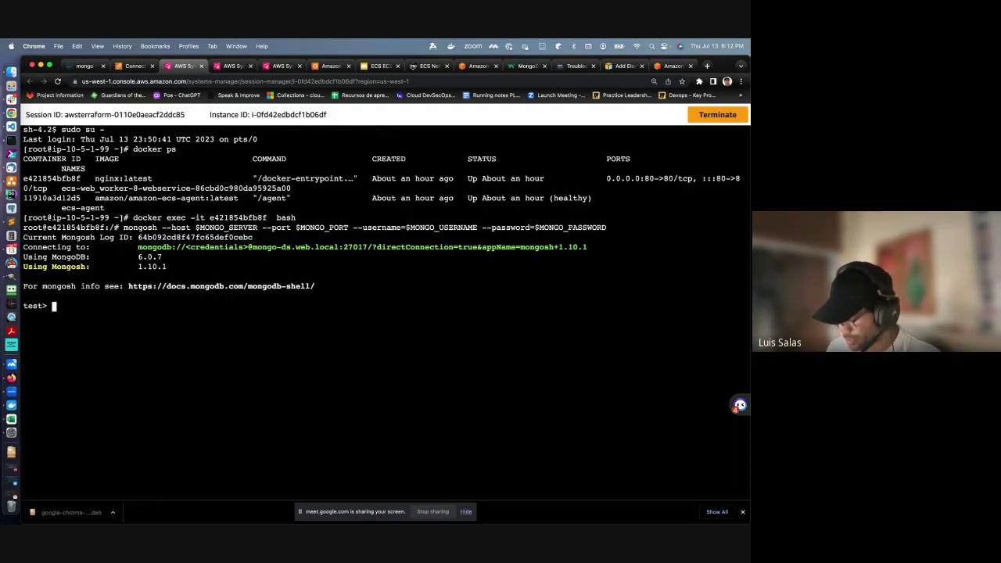
{"action": "type", "text": "show databases"}
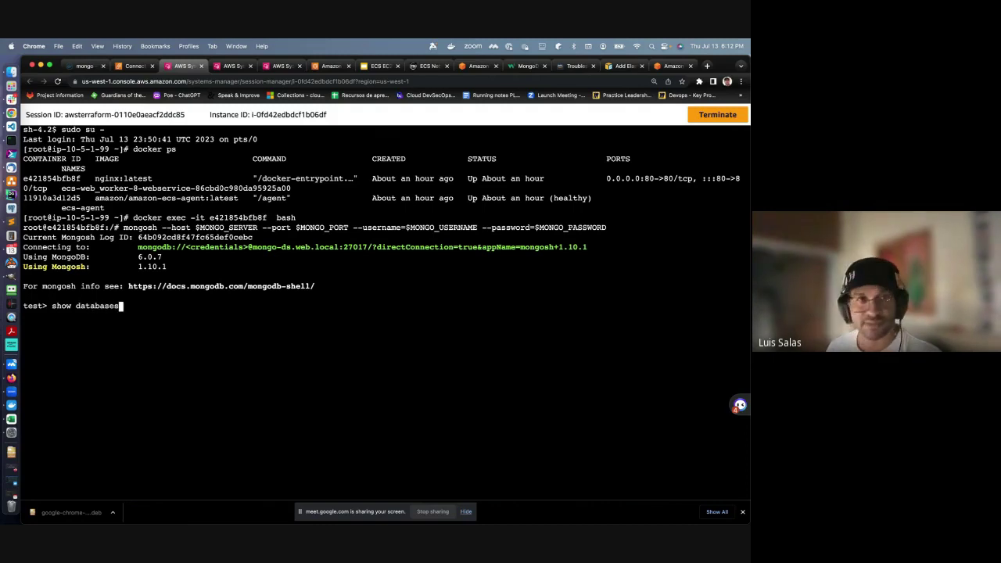
{"action": "key", "text": "Return"}
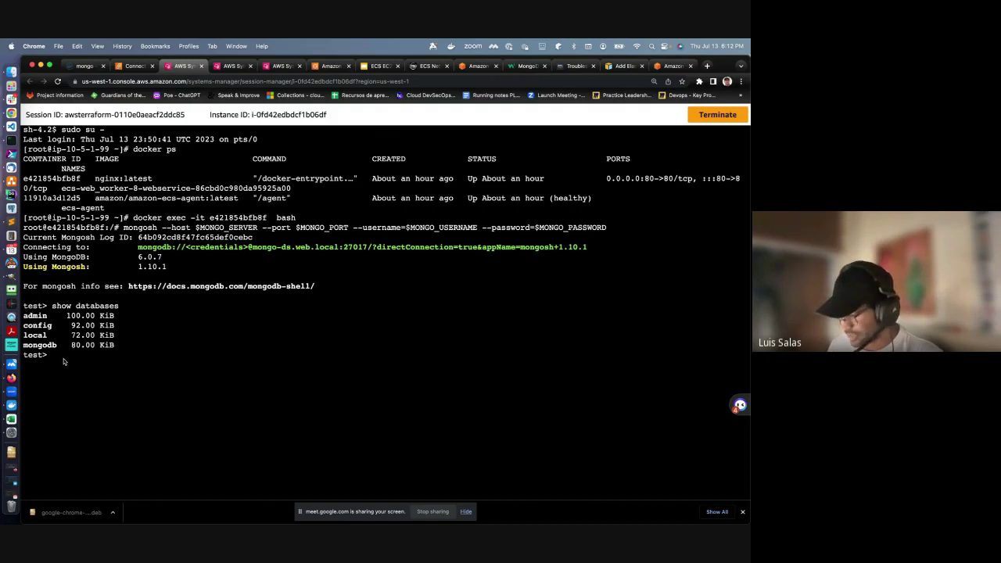
{"action": "type", "text": "use mongodb"}
{"action": "key", "text": "Return"}
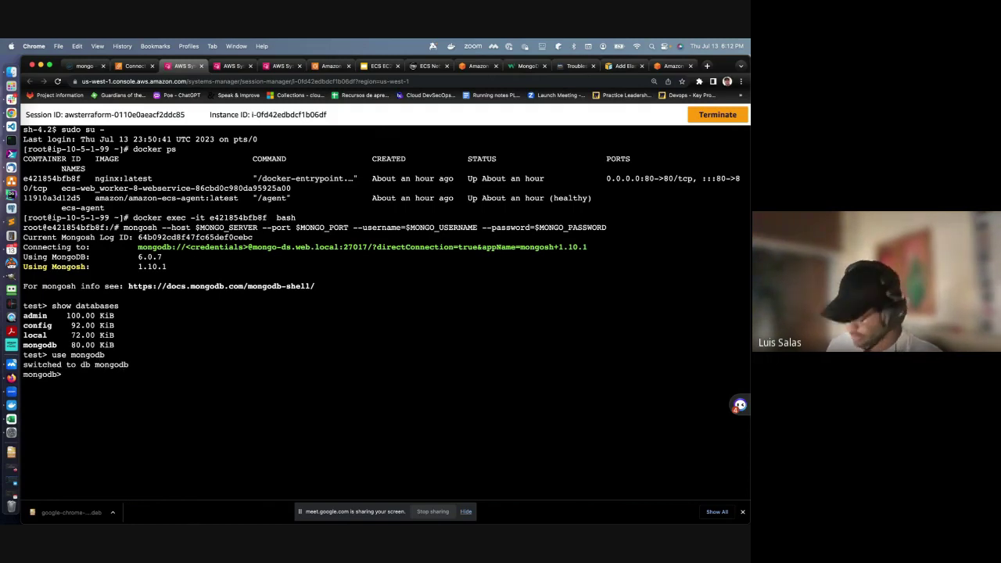
{"action": "key", "text": "Up"}
{"action": "key", "text": "Up"}
{"action": "key", "text": "Up"}
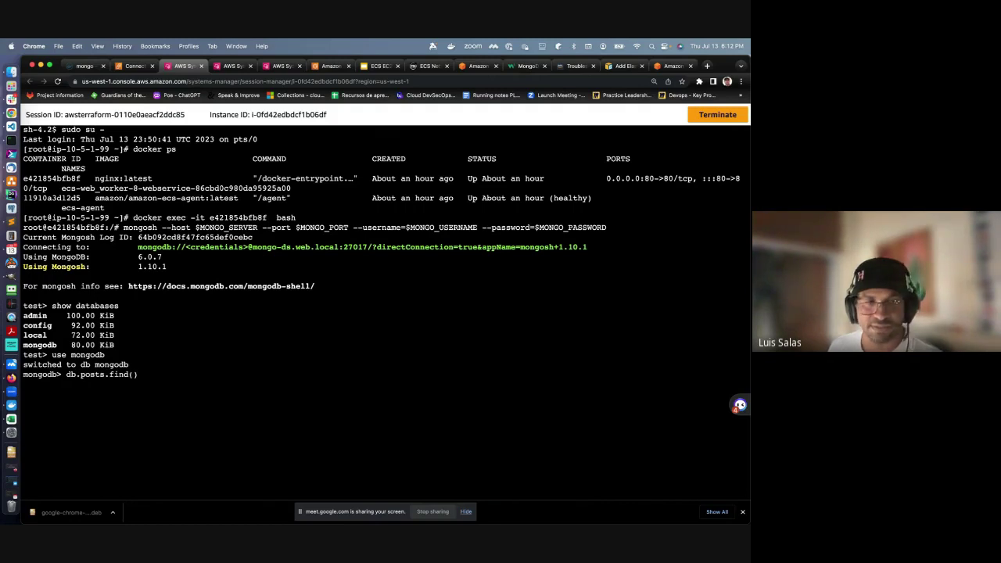
{"action": "key", "text": "Return"}
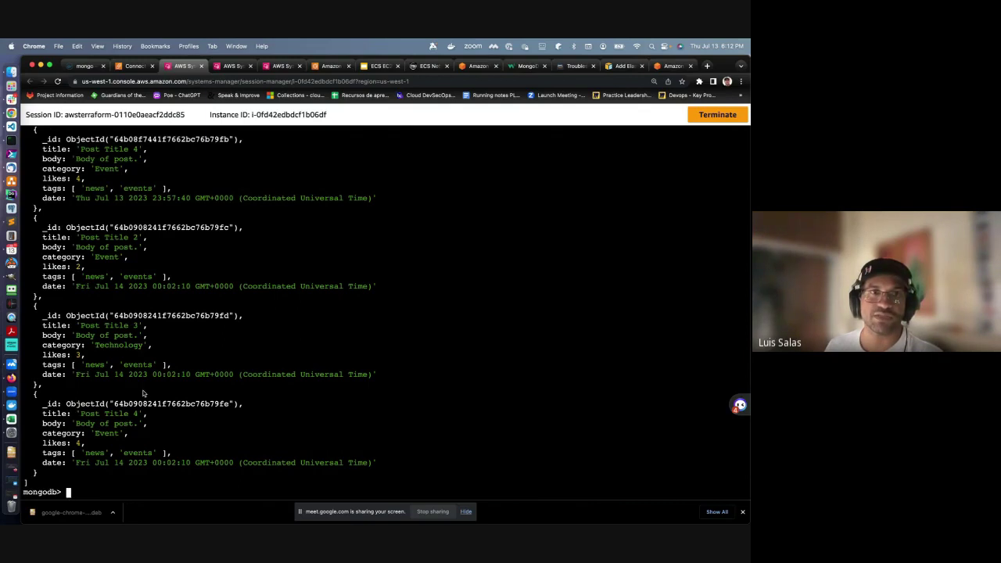
Close the session tab and go back to the EC2 Instances list
{"action": "scroll", "coordinate": [143, 169], "scroll_direction": "up", "scroll_amount": 5}
{"action": "key", "text": "super+w"}
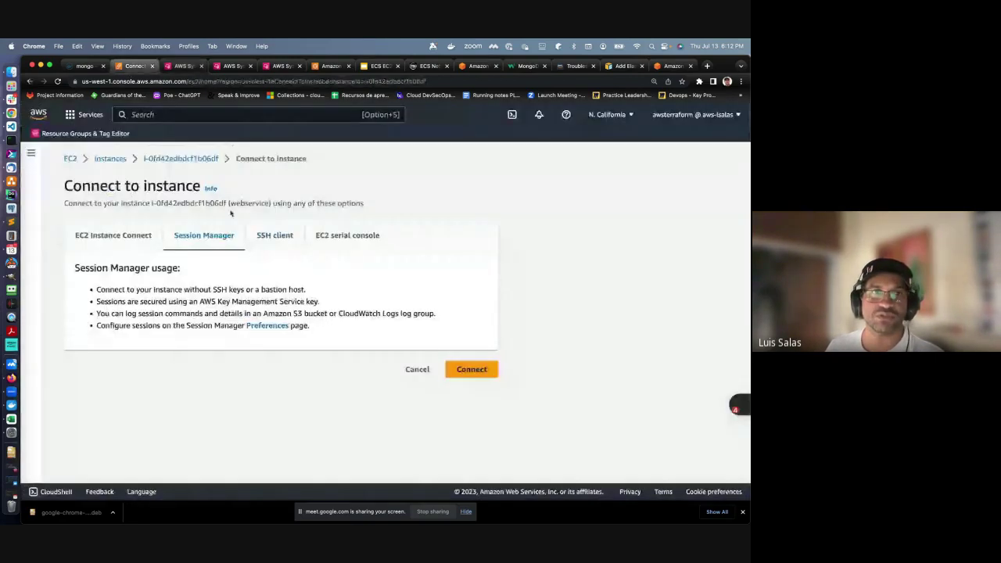
{"action": "left_click", "coordinate": [110, 159]}
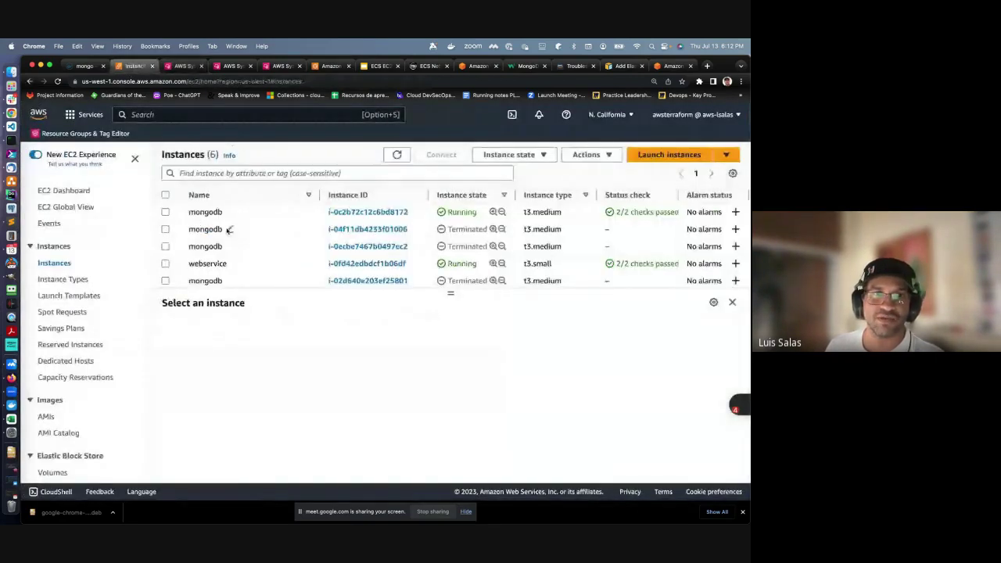
Sort the instances by state and view the running mongodb instance's details
{"action": "left_click", "coordinate": [466, 196]}
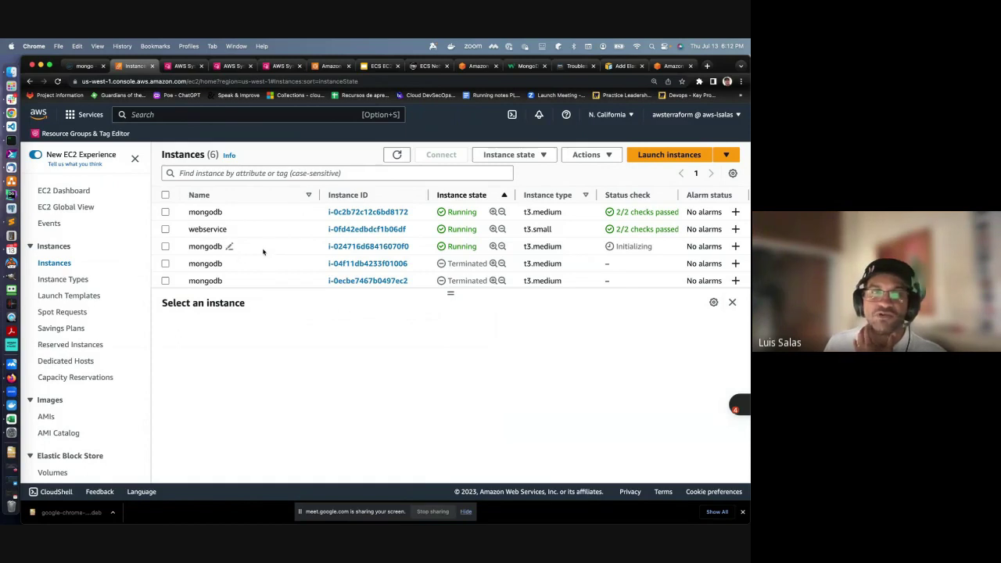
{"action": "left_click", "coordinate": [273, 213]}
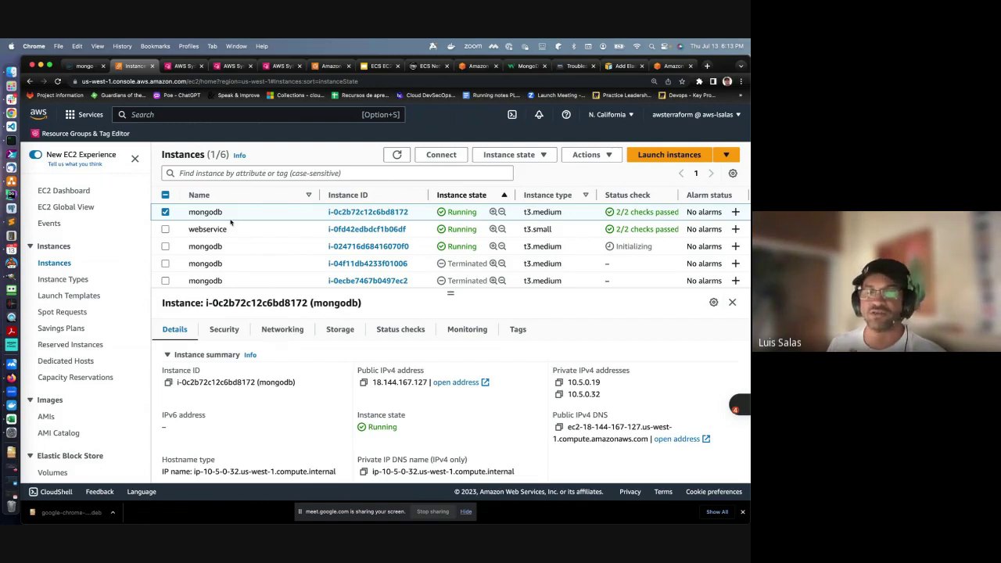
{"action": "left_click", "coordinate": [172, 118]}
Search for efs and open the efs-persistence file system's details
{"action": "type", "text": "efs"}
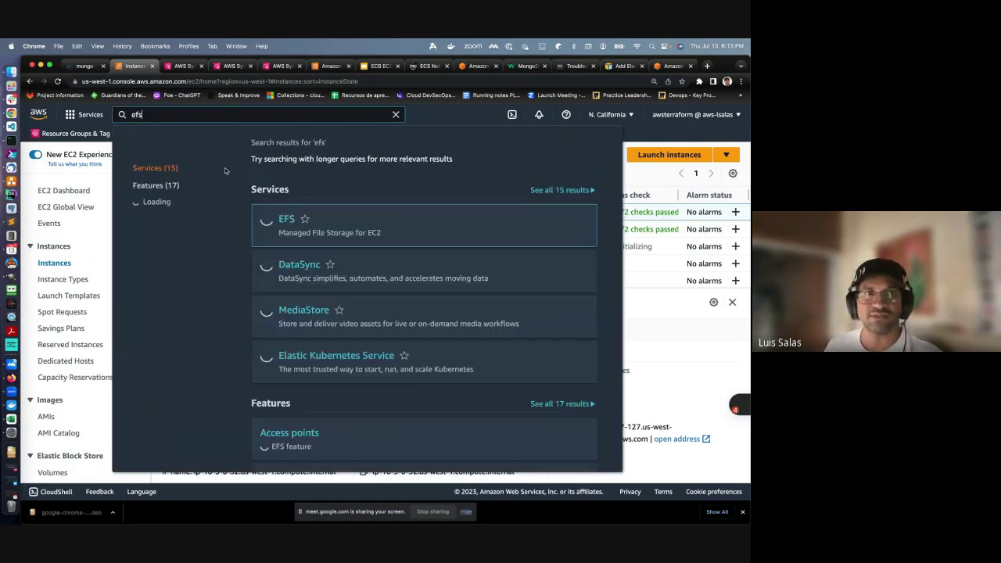
{"action": "left_click", "coordinate": [286, 220]}
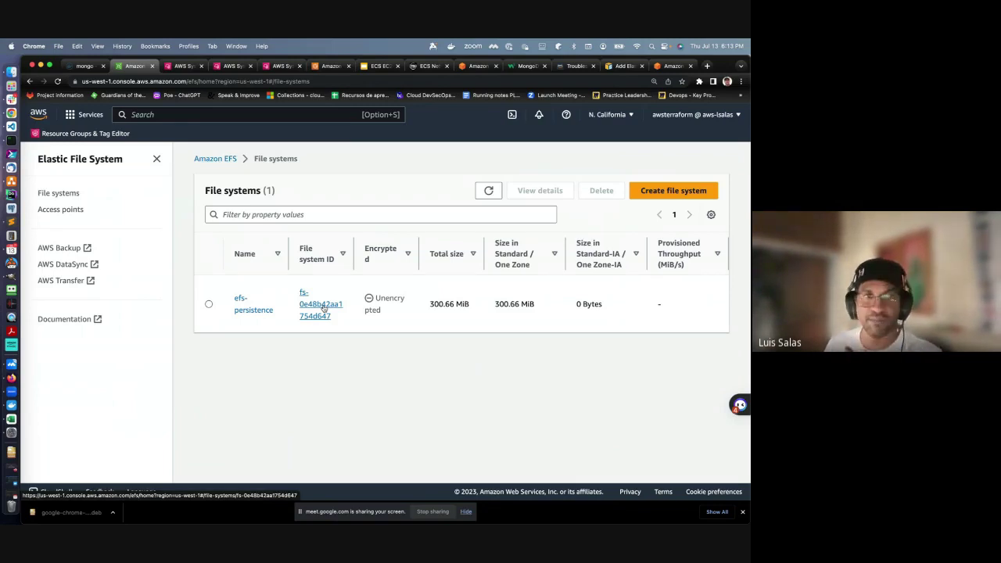
{"action": "left_click", "coordinate": [253, 310]}
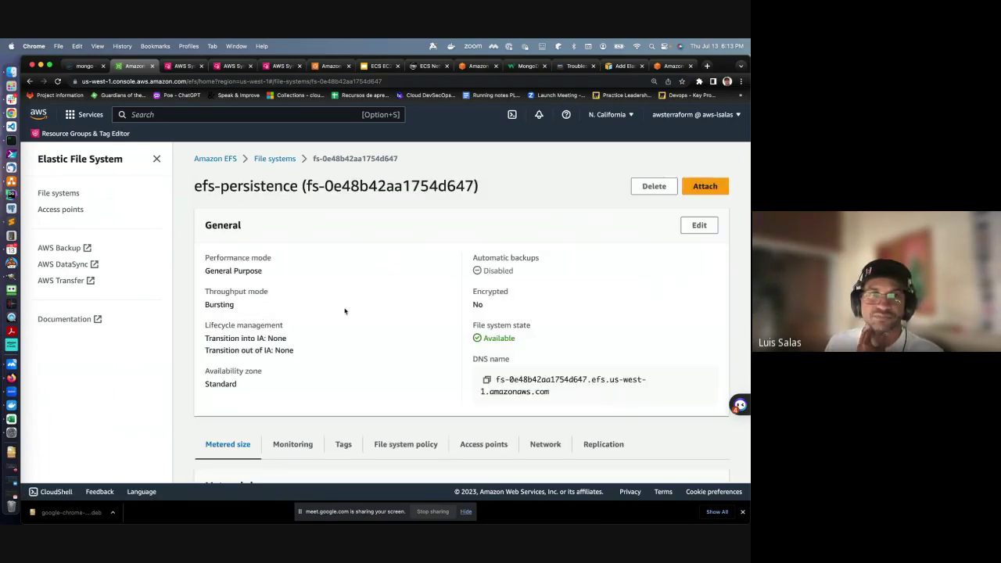
{"action": "scroll", "coordinate": [344, 311], "scroll_direction": "down", "scroll_amount": 5}
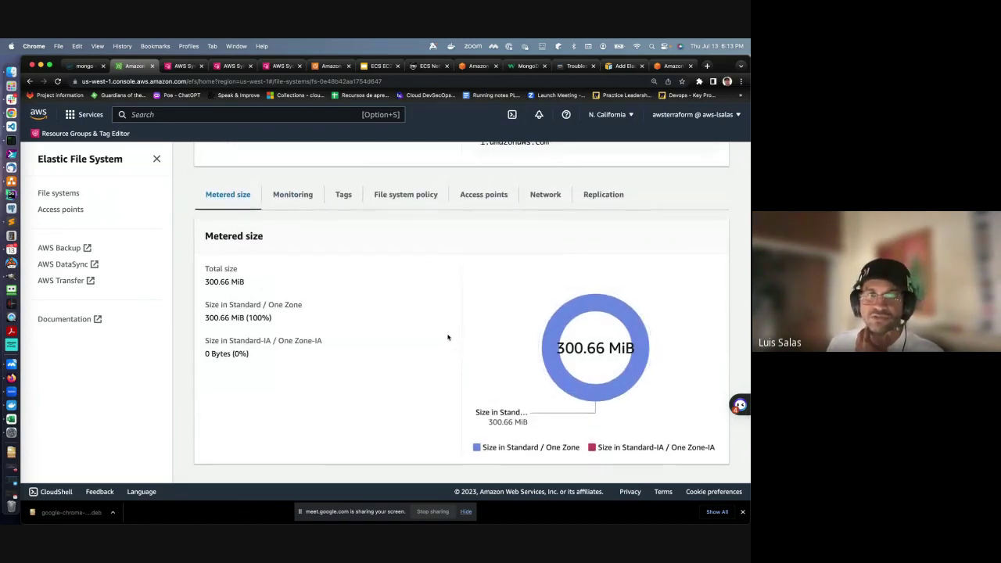
{"action": "scroll", "coordinate": [293, 315], "scroll_direction": "up", "scroll_amount": 1}
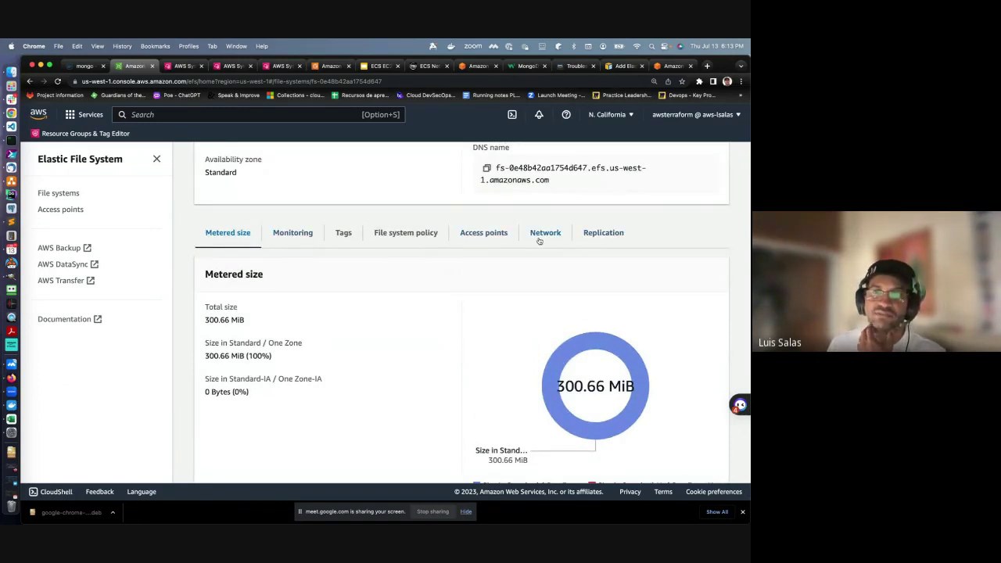
Review efs-persistence's replication settings, then return to the file systems list
{"action": "left_click", "coordinate": [599, 238]}
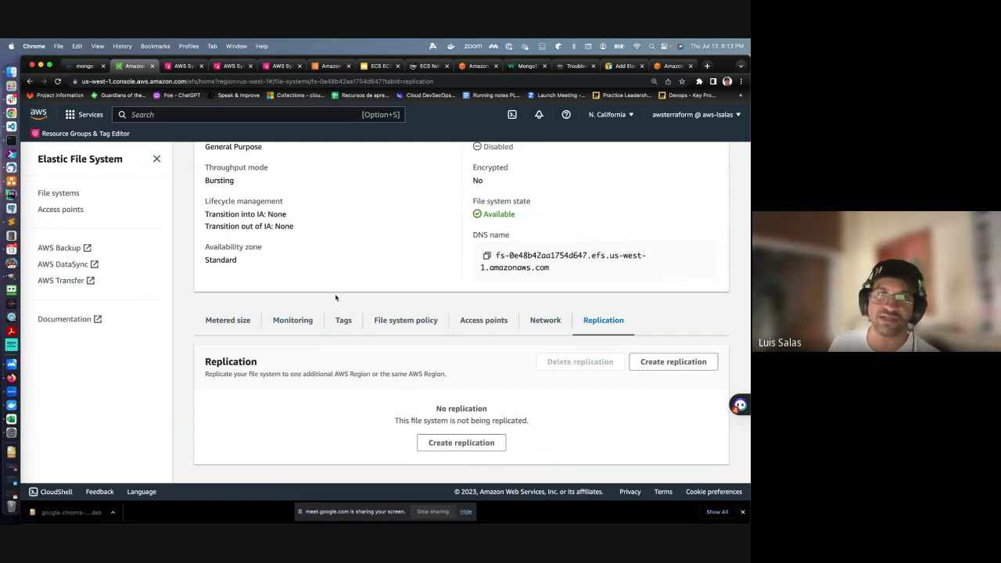
{"action": "scroll", "coordinate": [336, 295], "scroll_direction": "up", "scroll_amount": 2}
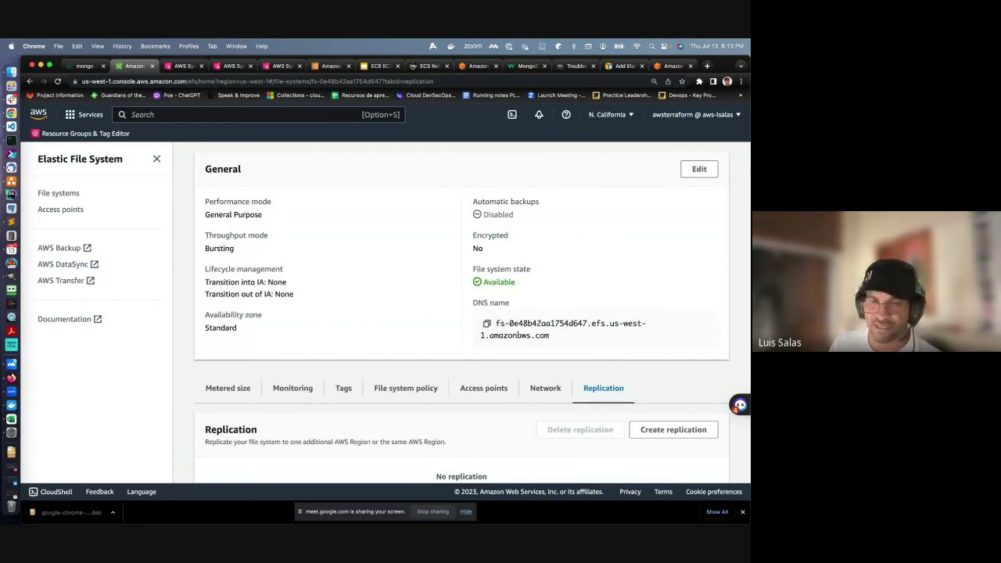
{"action": "scroll", "coordinate": [411, 289], "scroll_direction": "up", "scroll_amount": 1}
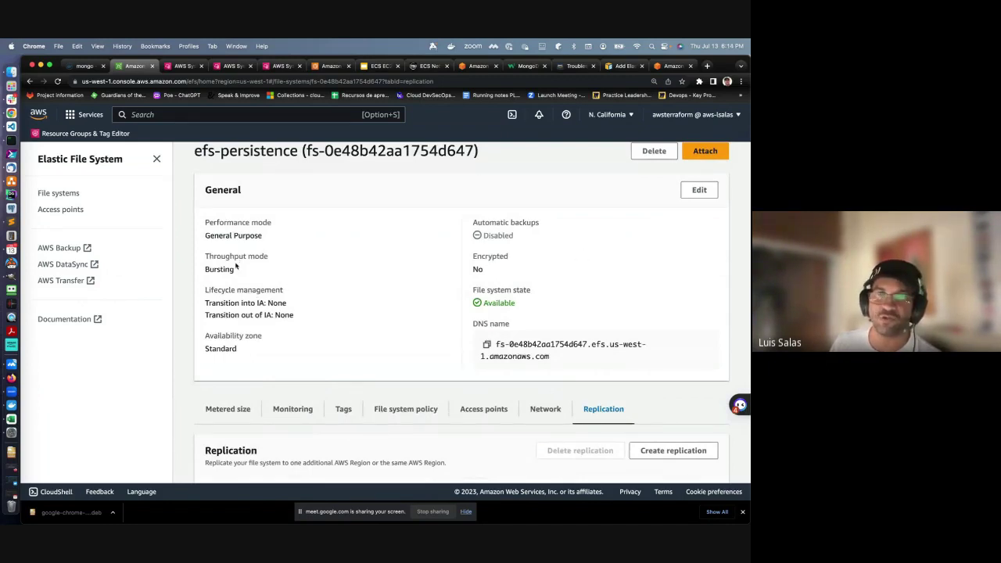
{"action": "left_click", "coordinate": [75, 194]}
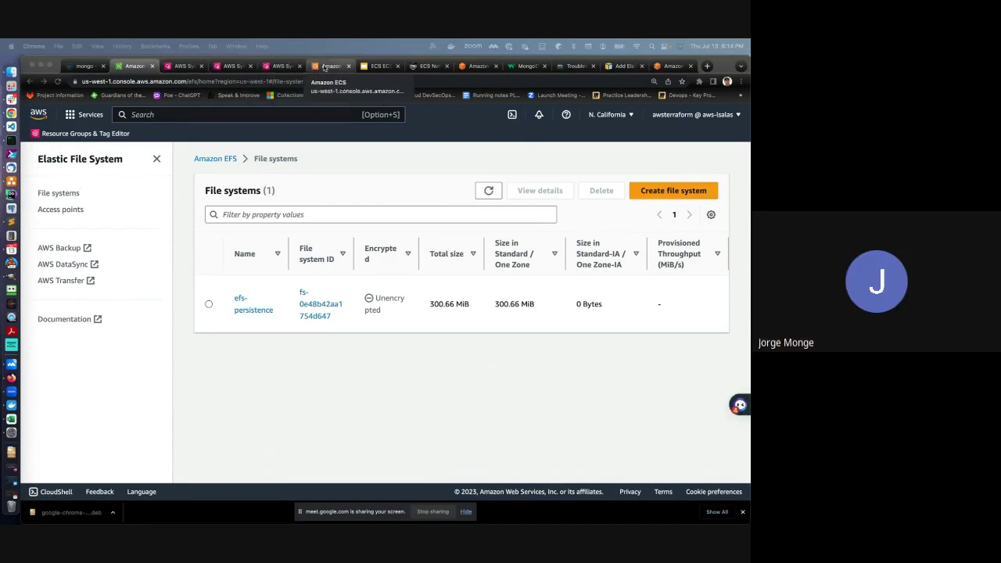
{"action": "left_click", "coordinate": [325, 67]}
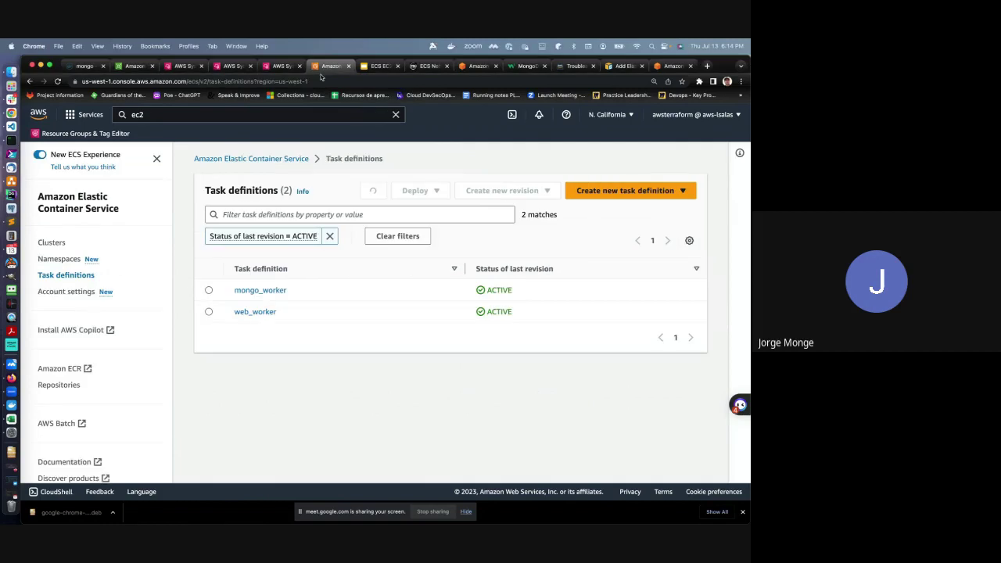
Open the web-tool cluster from the ECS Clusters list
{"action": "left_click", "coordinate": [51, 243]}
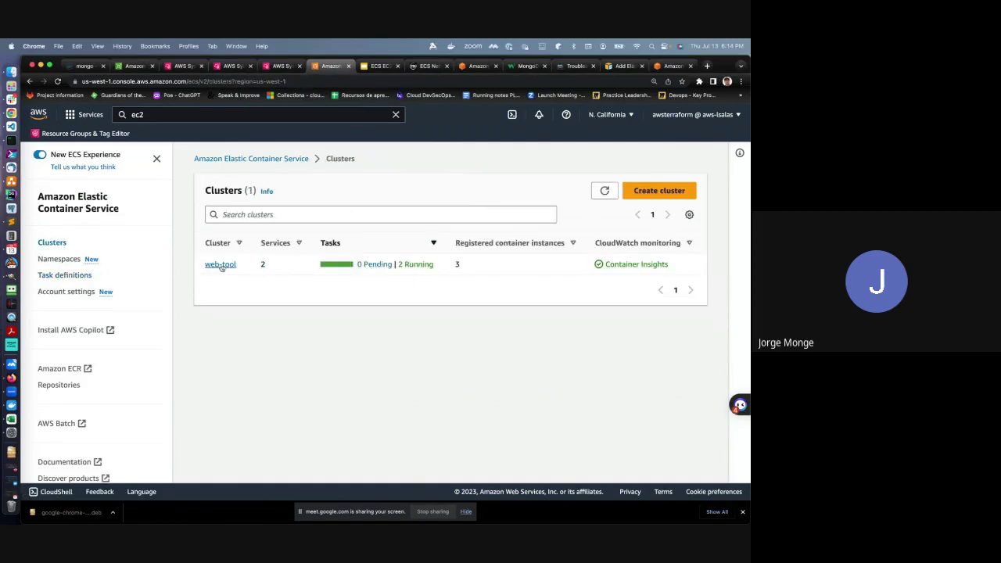
{"action": "left_click", "coordinate": [221, 266]}
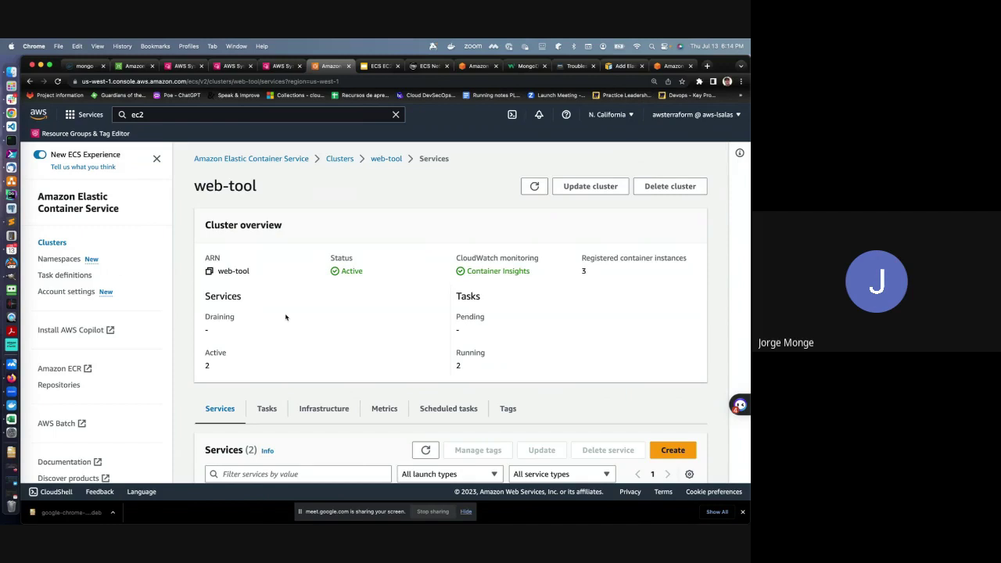
Open iam.tf in VS Code and select the mongo_username.arn reference on line 32
{"action": "left_click", "coordinate": [29, 145]}
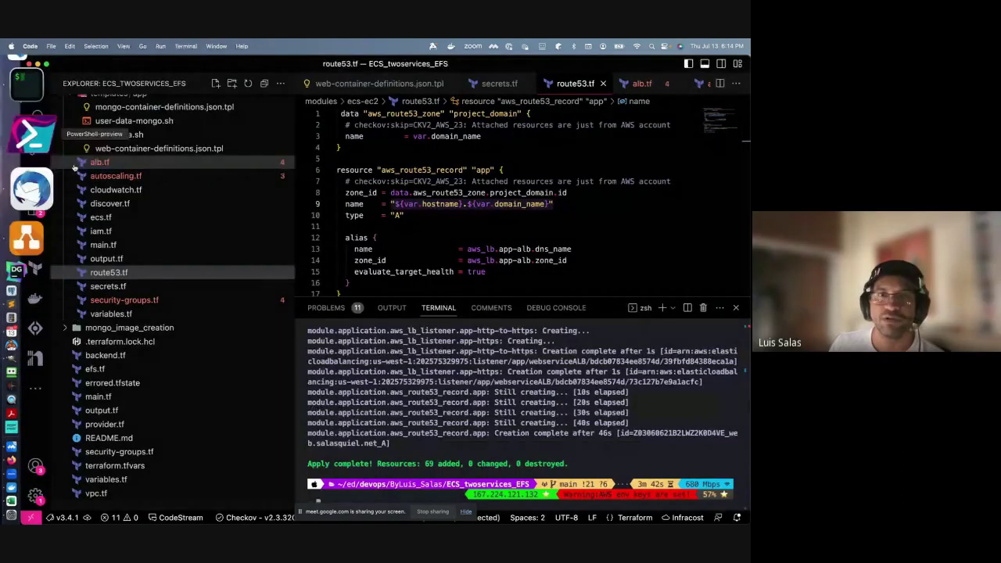
{"action": "left_click_drag", "start_coordinate": [296, 202], "coordinate": [233, 203]}
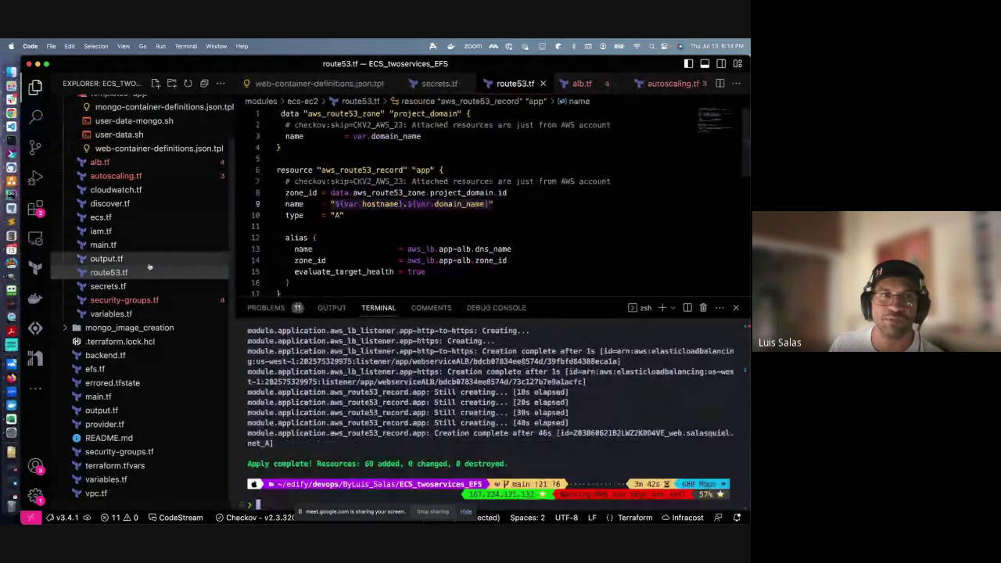
{"action": "scroll", "coordinate": [149, 267], "scroll_direction": "up", "scroll_amount": 2}
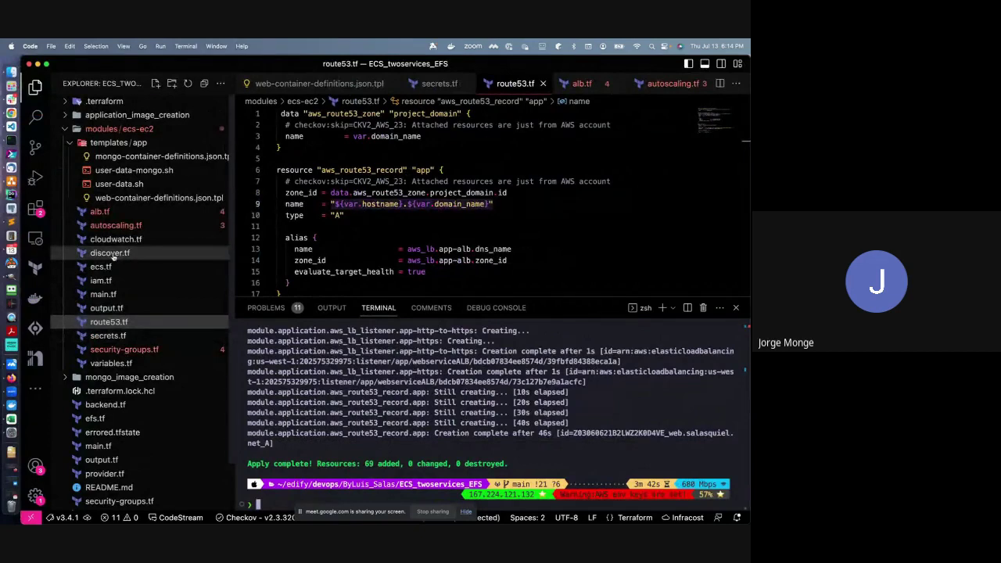
{"action": "left_click", "coordinate": [101, 280]}
{"action": "scroll", "coordinate": [340, 250], "scroll_direction": "up", "scroll_amount": 5}
{"action": "scroll", "coordinate": [313, 204], "scroll_direction": "down", "scroll_amount": 2}
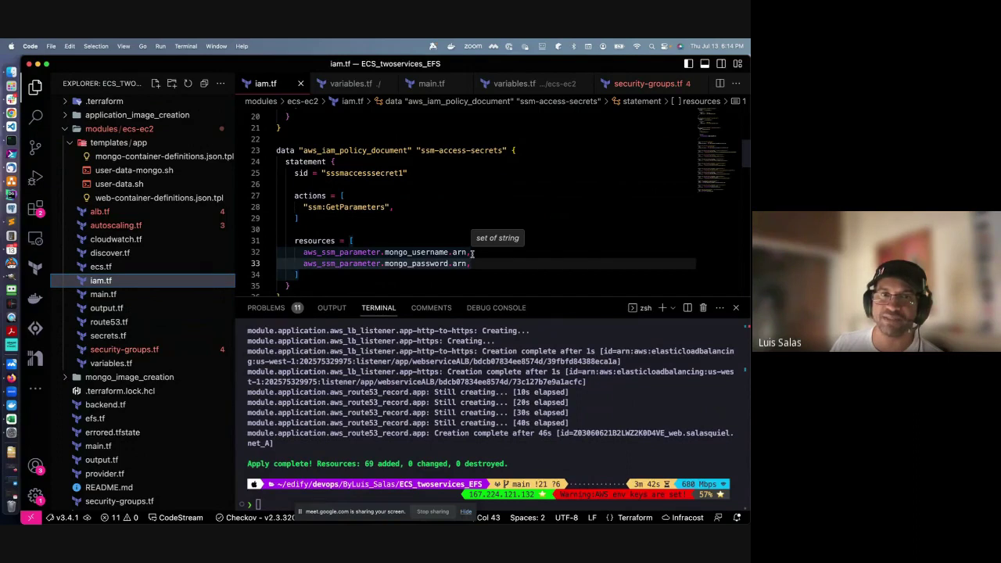
{"action": "left_click", "coordinate": [471, 253]}
{"action": "left_click_drag", "start_coordinate": [472, 254], "coordinate": [301, 254]}
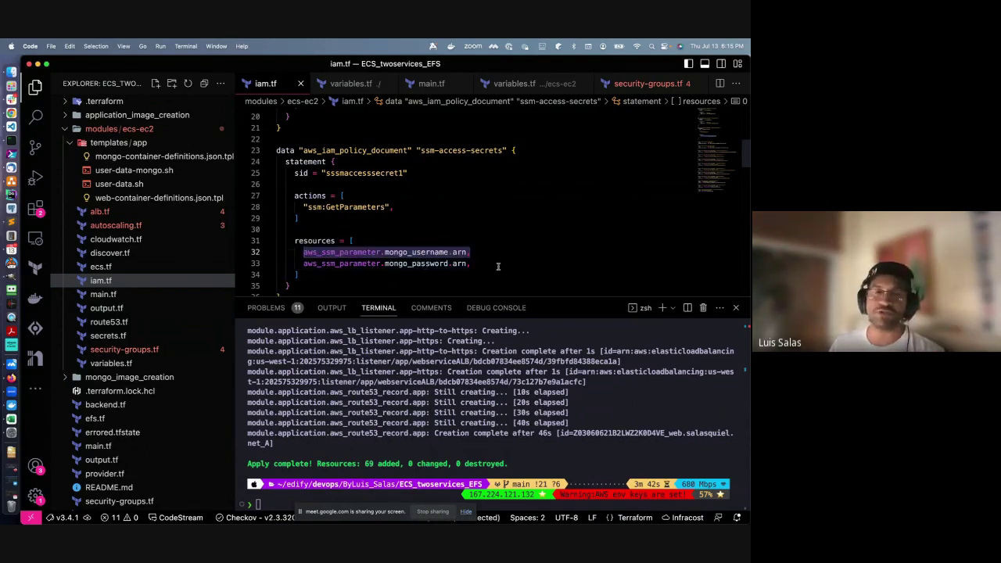
{"action": "left_click_drag", "start_coordinate": [469, 252], "coordinate": [305, 252]}
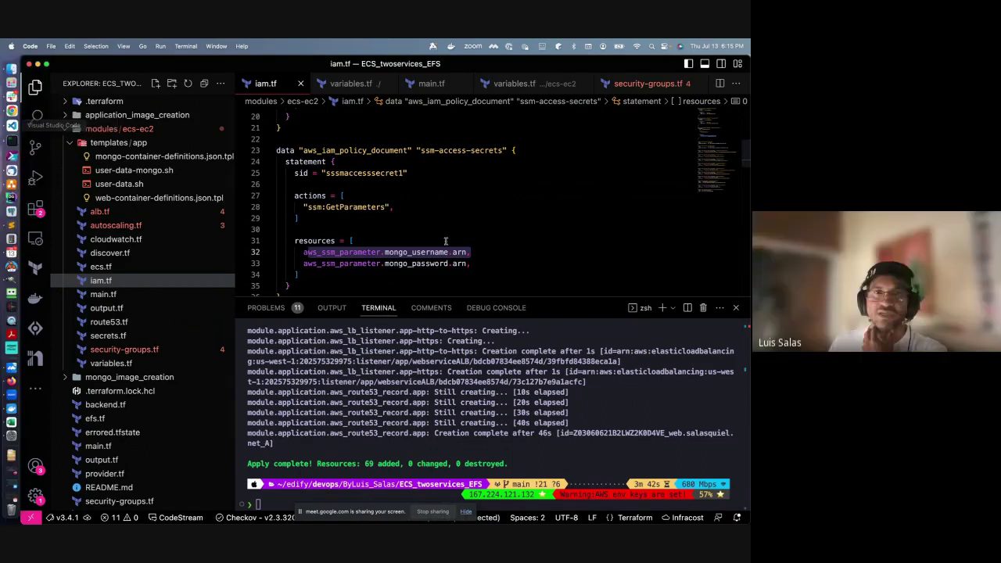
Select ecs-task in the ssm-access-secrets role attachment, then minimize the editor
{"action": "scroll", "coordinate": [443, 241], "scroll_direction": "down", "scroll_amount": 8}
{"action": "scroll", "coordinate": [443, 241], "scroll_direction": "down", "scroll_amount": 8}
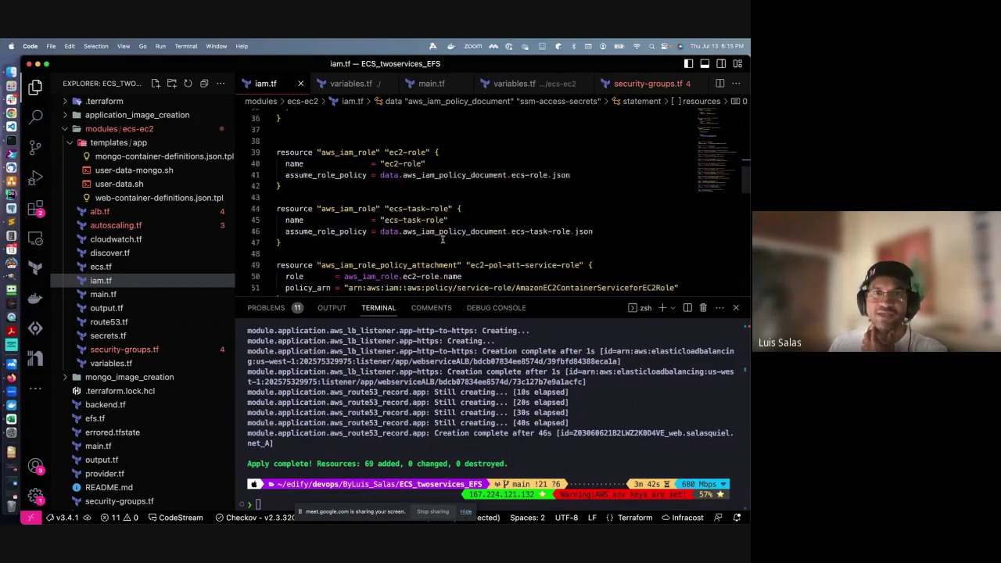
{"action": "scroll", "coordinate": [443, 241], "scroll_direction": "down", "scroll_amount": 5}
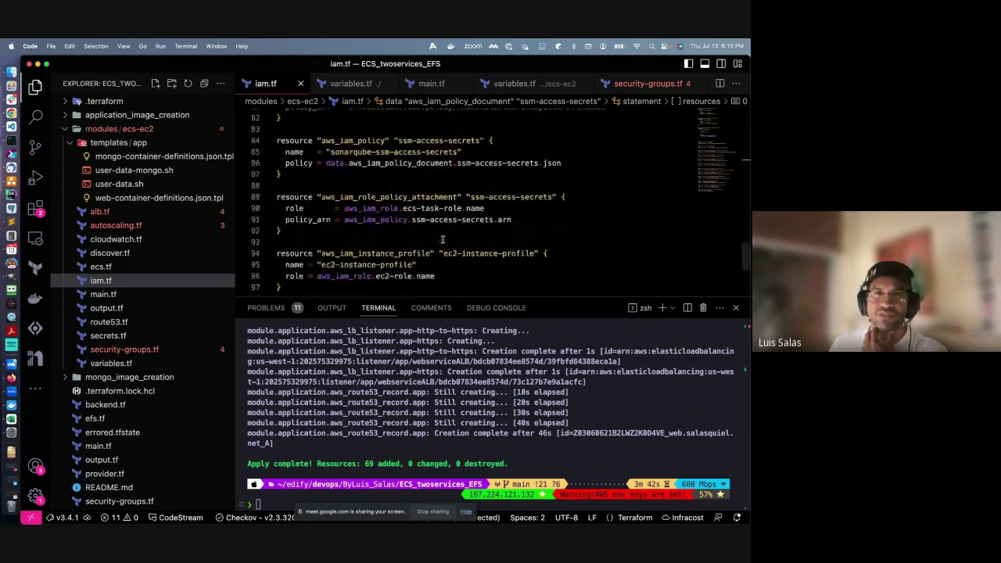
{"action": "scroll", "coordinate": [443, 241], "scroll_direction": "up", "scroll_amount": 1}
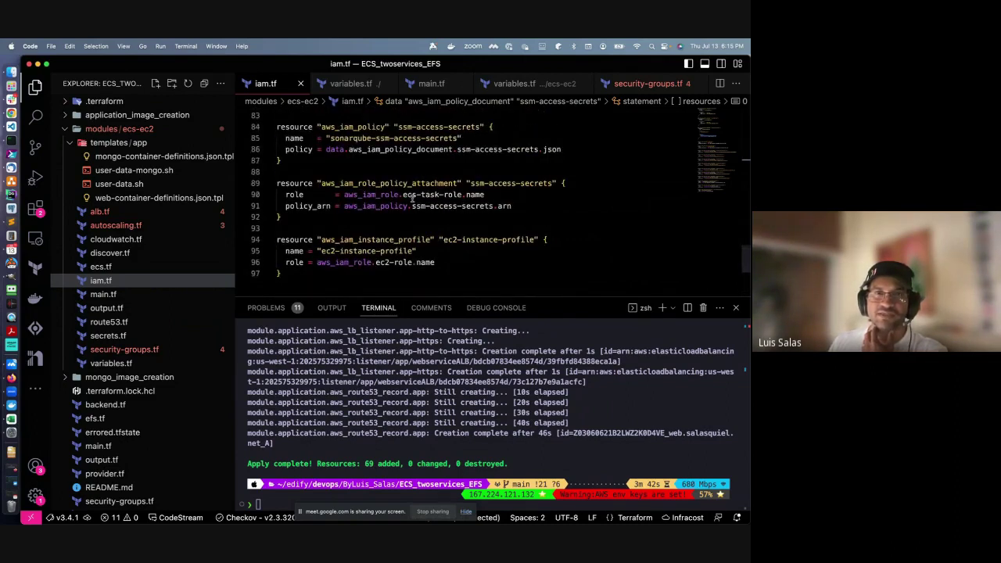
{"action": "left_click", "coordinate": [404, 195]}
{"action": "left_click_drag", "start_coordinate": [404, 195], "coordinate": [441, 195]}
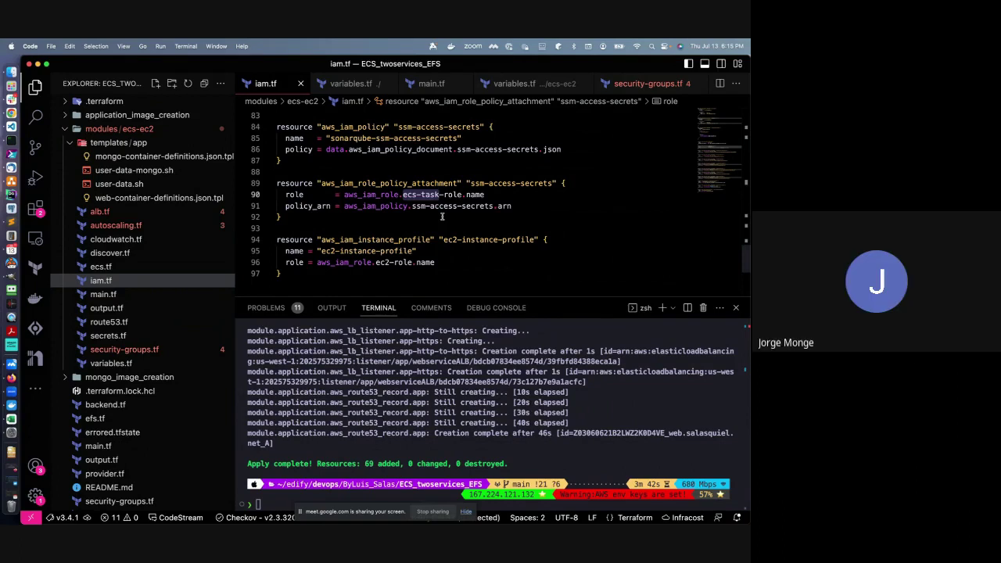
{"action": "mouse_move", "coordinate": [316, 208]}
{"action": "left_click", "coordinate": [37, 63]}
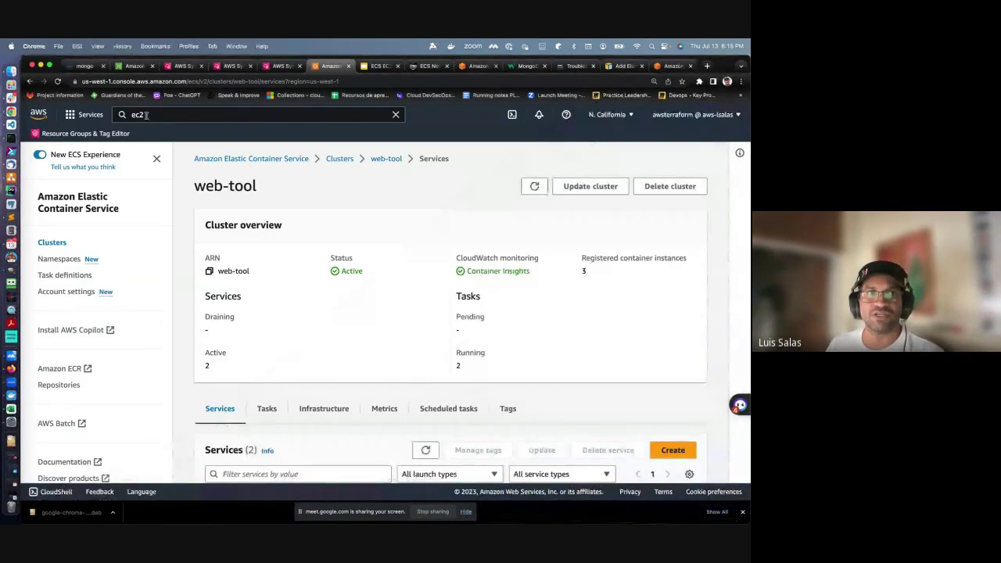
Search for ssm and open Parameter Store in Systems Manager
{"action": "left_click", "coordinate": [117, 113]}
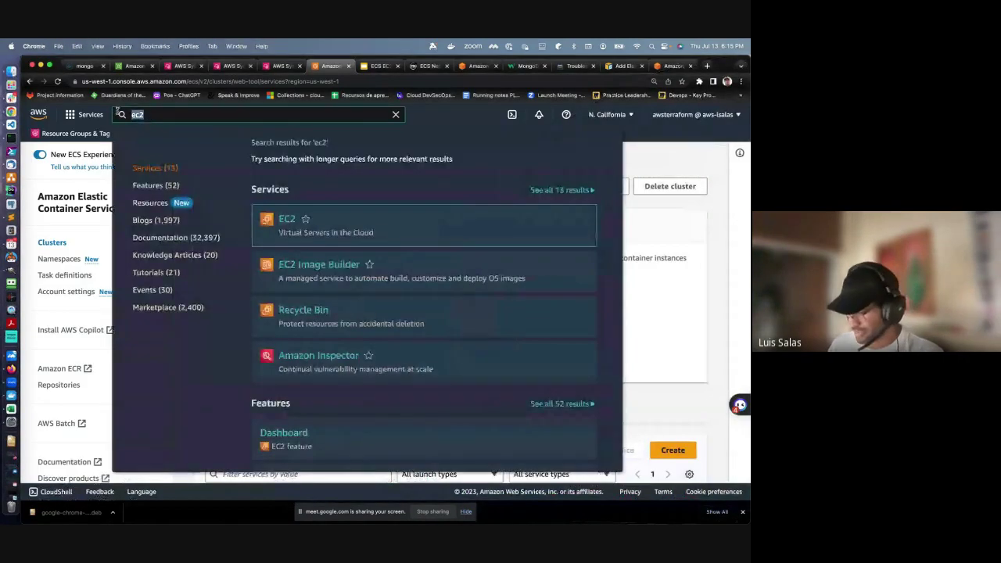
{"action": "key", "text": "Escape"}
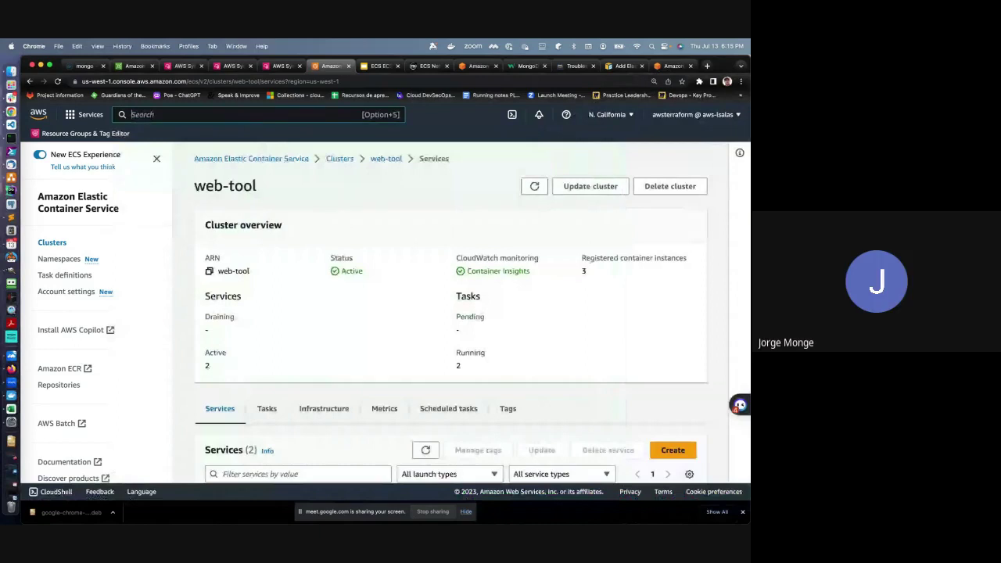
{"action": "type", "text": "ssm"}
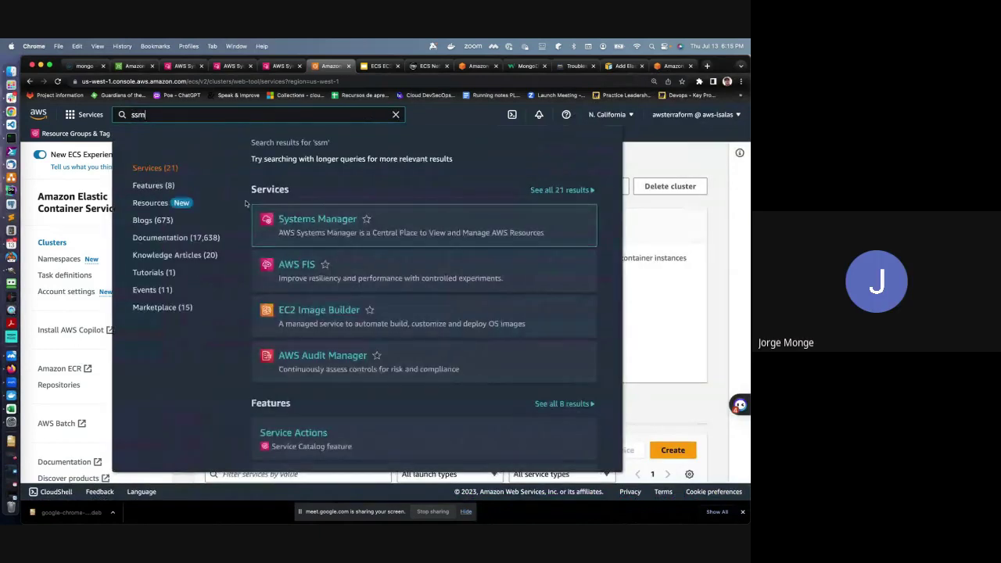
{"action": "left_click", "coordinate": [163, 65]}
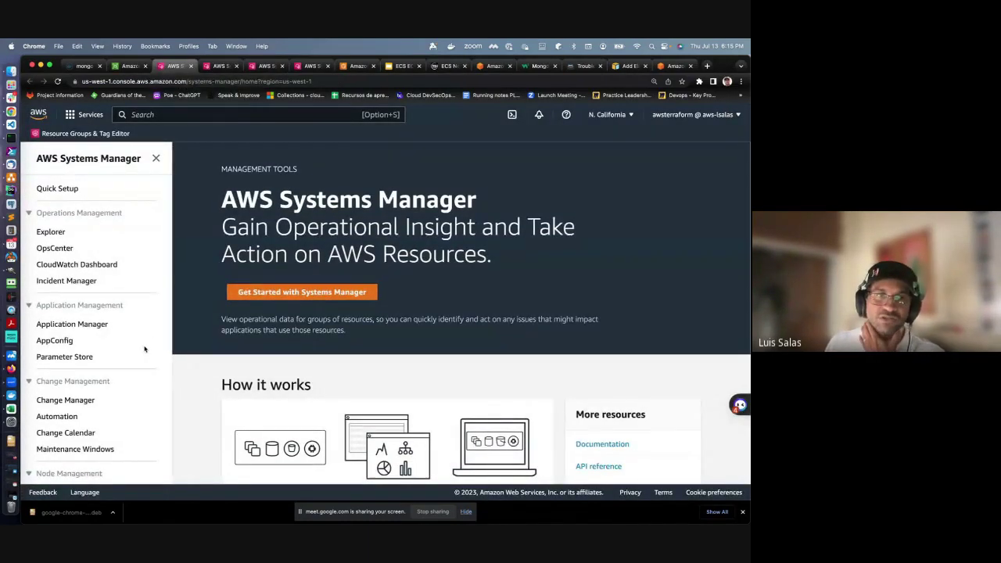
{"action": "scroll", "coordinate": [112, 332], "scroll_direction": "down", "scroll_amount": 2}
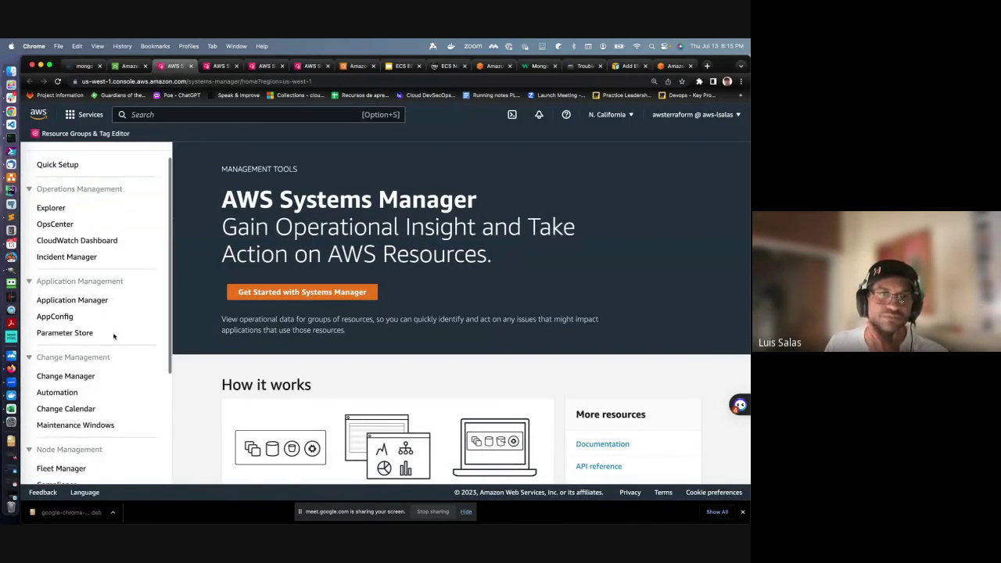
{"action": "scroll", "coordinate": [113, 336], "scroll_direction": "down", "scroll_amount": 4}
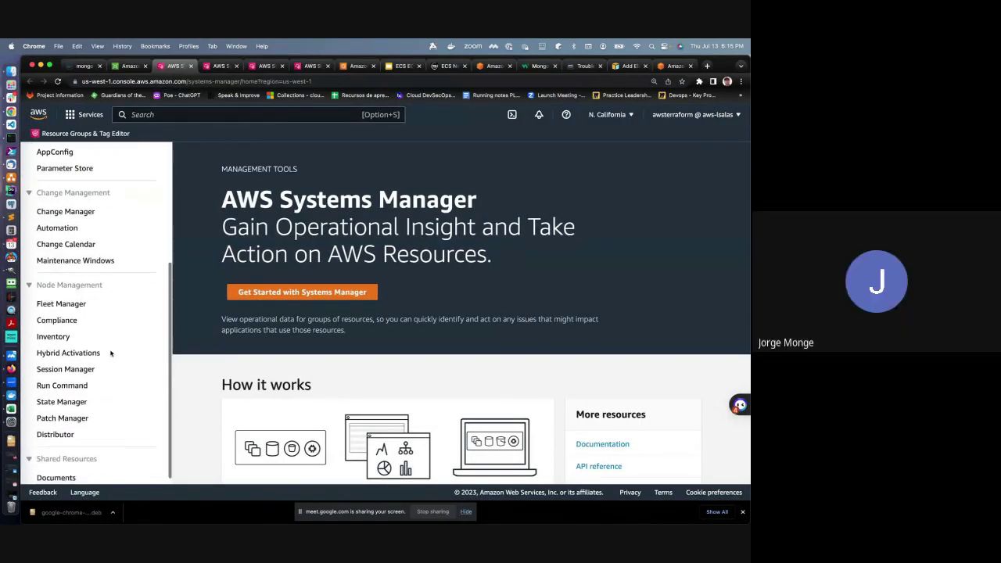
{"action": "scroll", "coordinate": [141, 258], "scroll_direction": "up", "scroll_amount": 3}
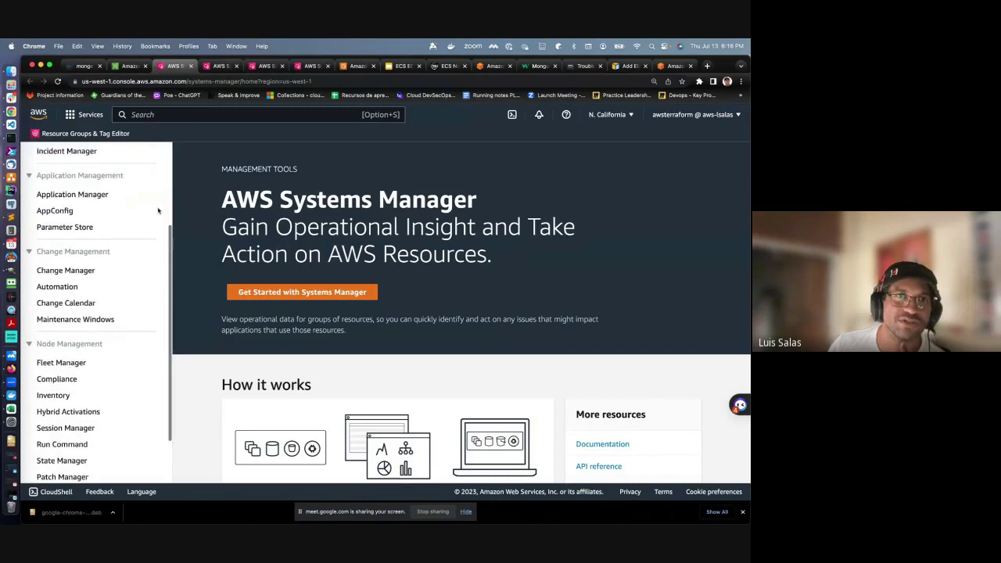
{"action": "scroll", "coordinate": [157, 167], "scroll_direction": "up", "scroll_amount": 3}
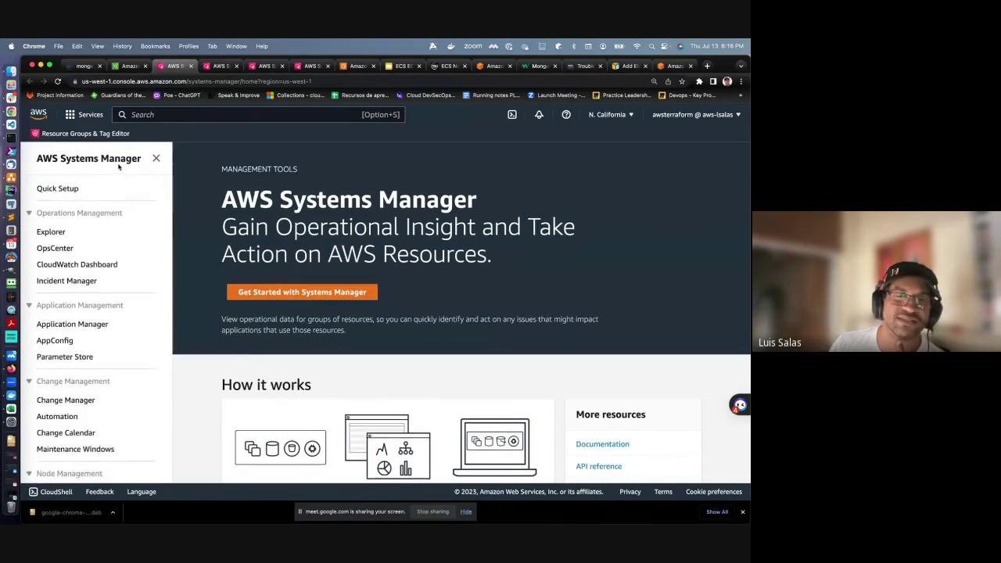
{"action": "scroll", "coordinate": [114, 234], "scroll_direction": "down", "scroll_amount": 2}
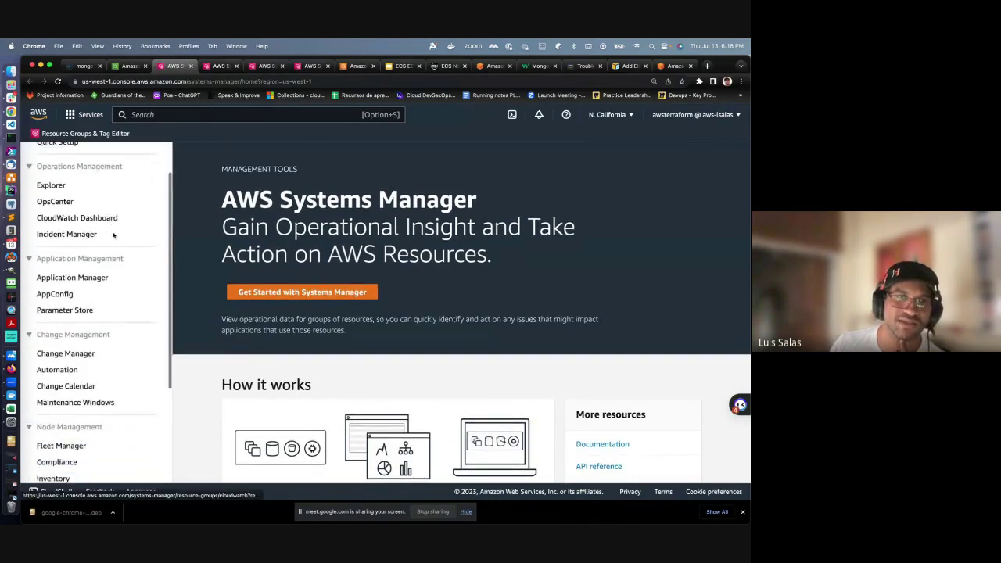
{"action": "left_click", "coordinate": [73, 313]}
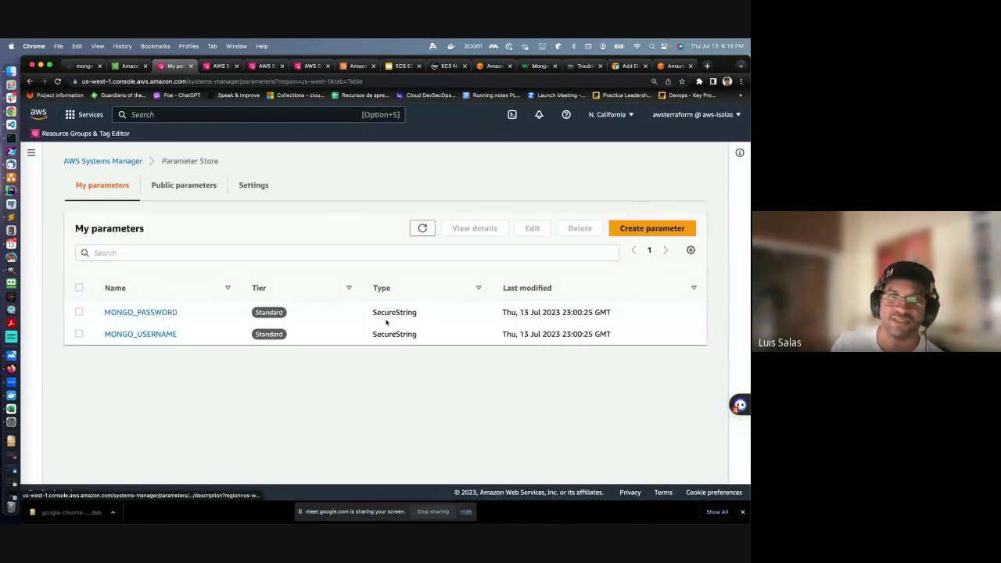
Reveal the MONGO_PASSWORD SecureString value, then return to the ECS web-tool cluster
{"action": "left_click_drag", "start_coordinate": [373, 312], "coordinate": [420, 314]}
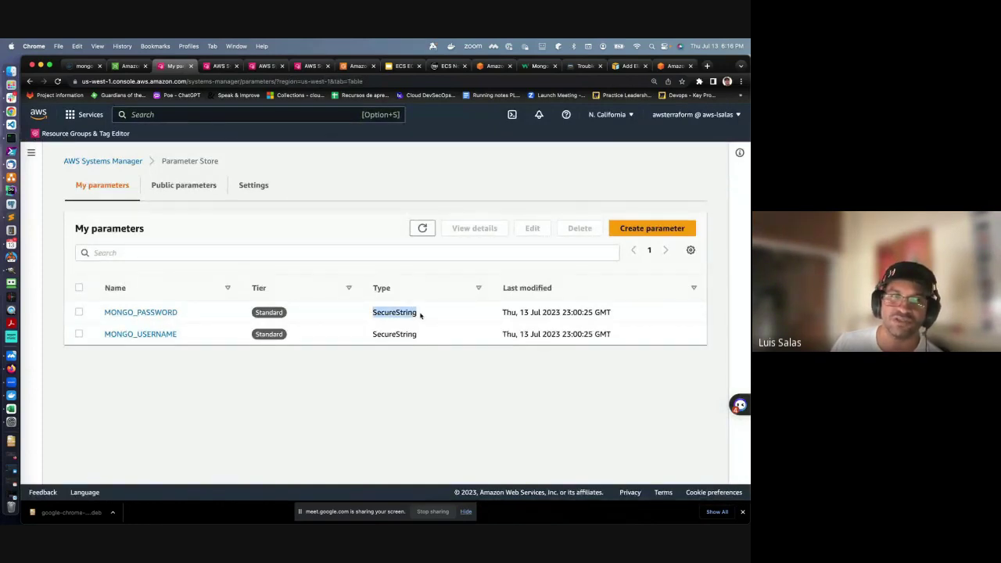
{"action": "left_click", "coordinate": [129, 312]}
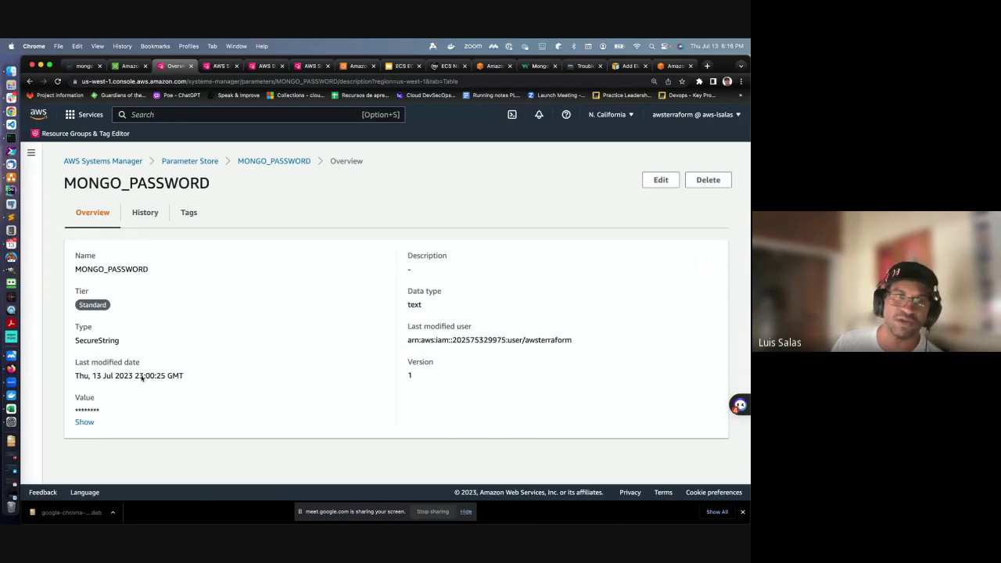
{"action": "left_click_drag", "start_coordinate": [109, 411], "coordinate": [72, 411]}
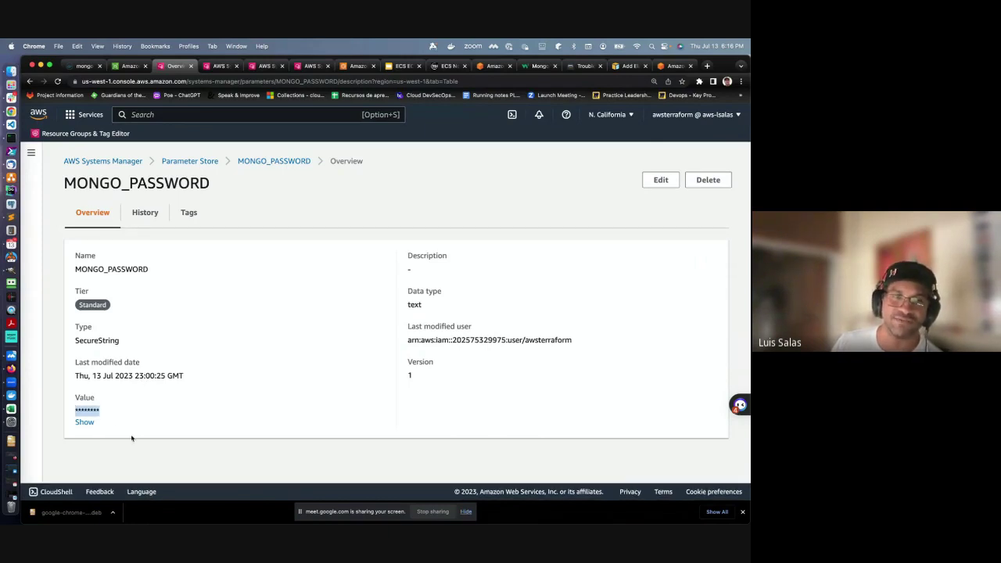
{"action": "left_click", "coordinate": [80, 422]}
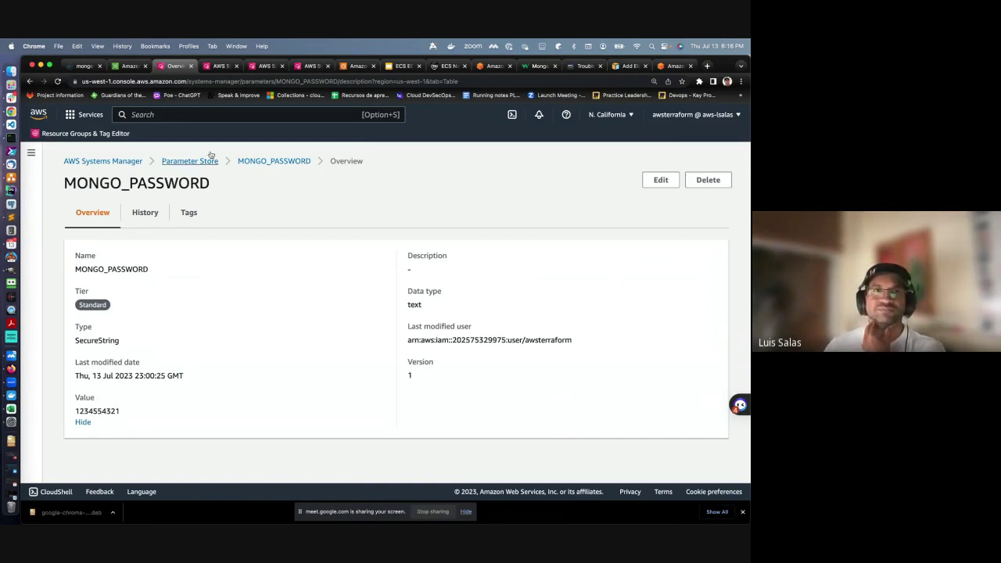
{"action": "left_click", "coordinate": [357, 66]}
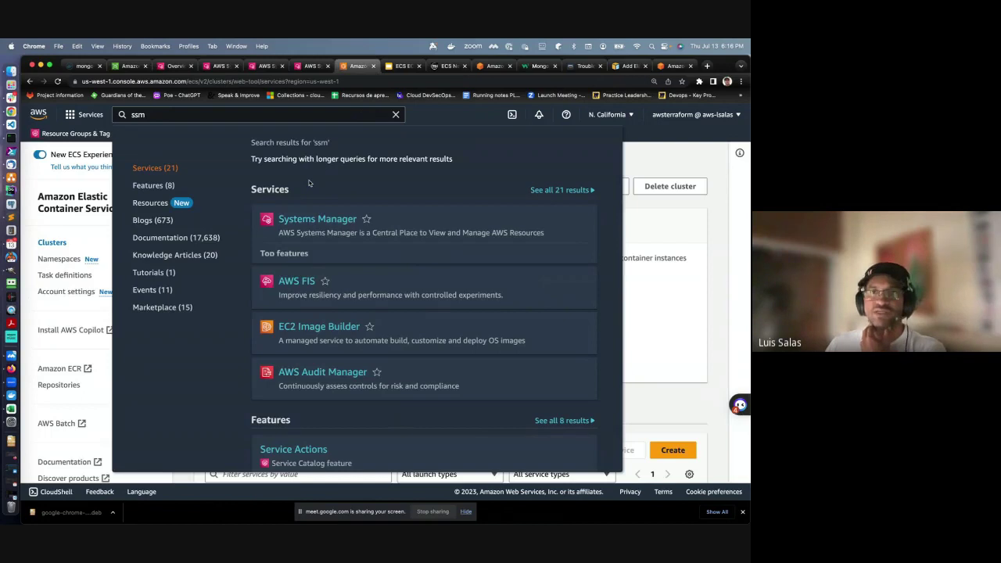
{"action": "key", "text": "Escape"}
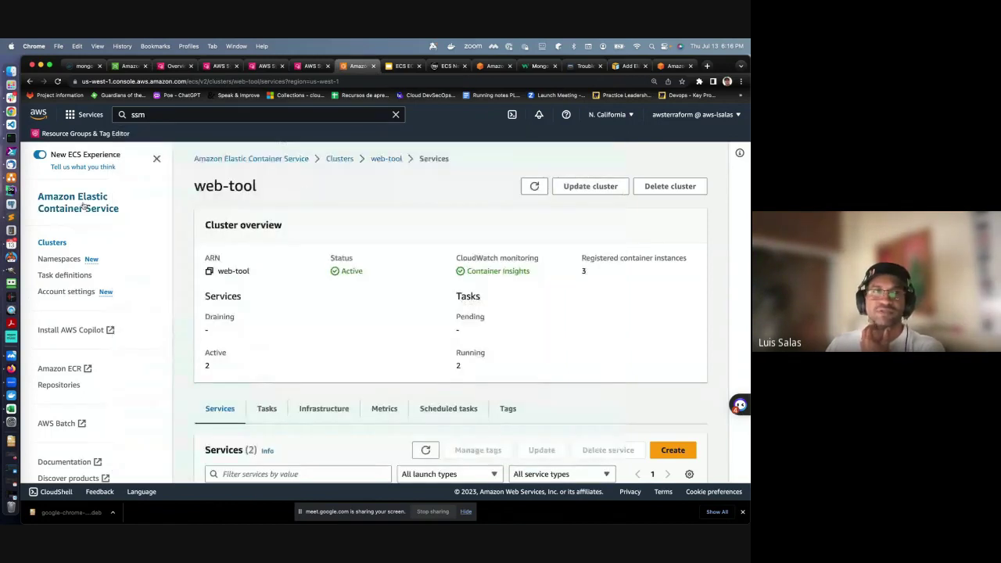
Return to the ECS clusters list, then move to the EFS page and search for EC2
{"action": "left_click", "coordinate": [83, 206]}
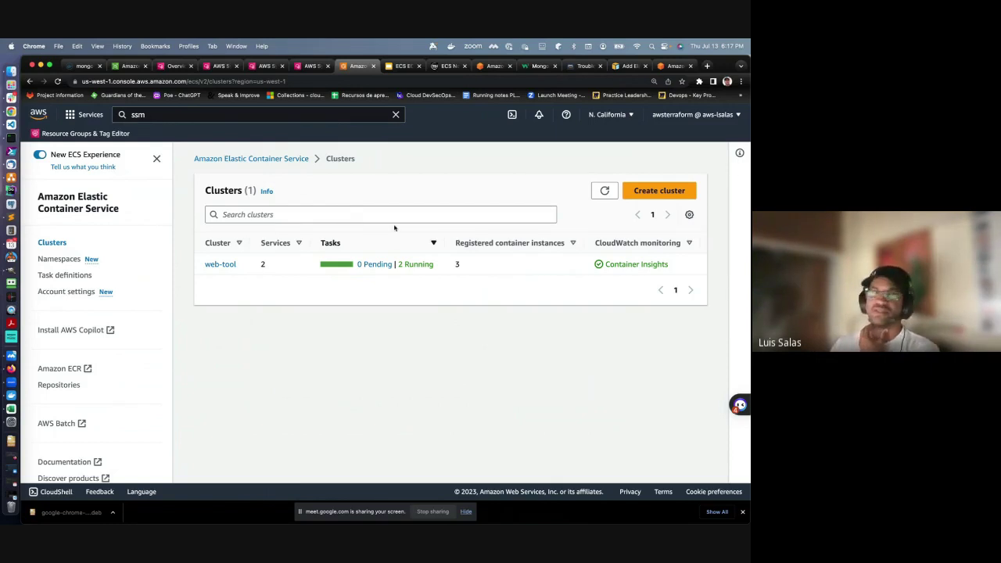
{"action": "left_click", "coordinate": [181, 67]}
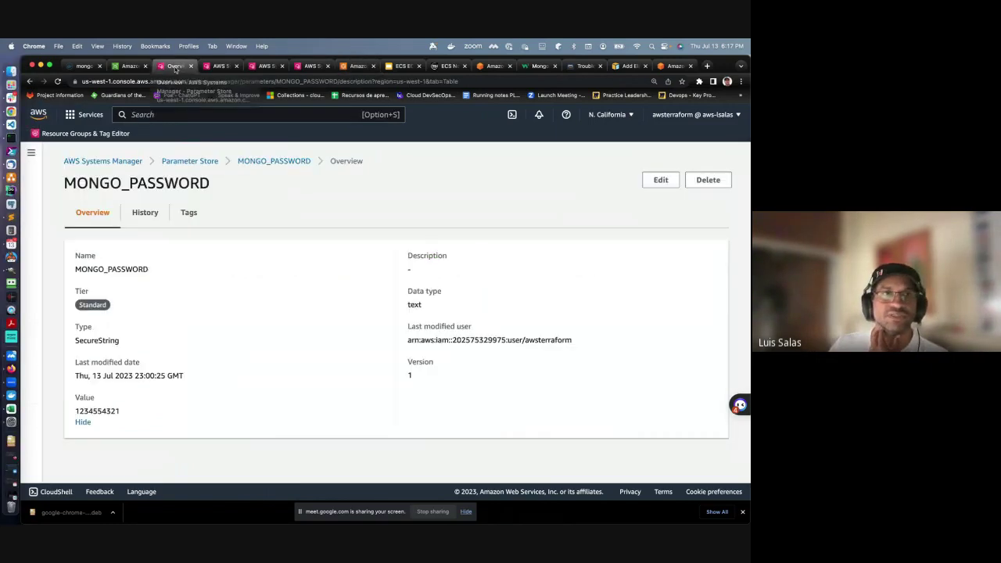
{"action": "left_click", "coordinate": [129, 67]}
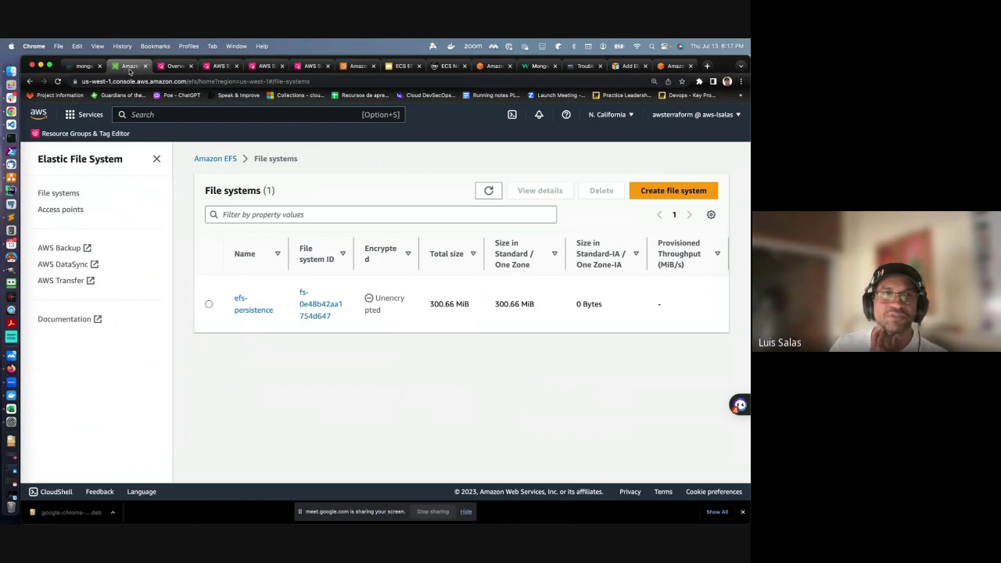
{"action": "left_click", "coordinate": [166, 115]}
Open EC2 and show only running instances: two mongodb and one webservice
{"action": "type", "text": "ec2"}
{"action": "left_click", "coordinate": [280, 220]}
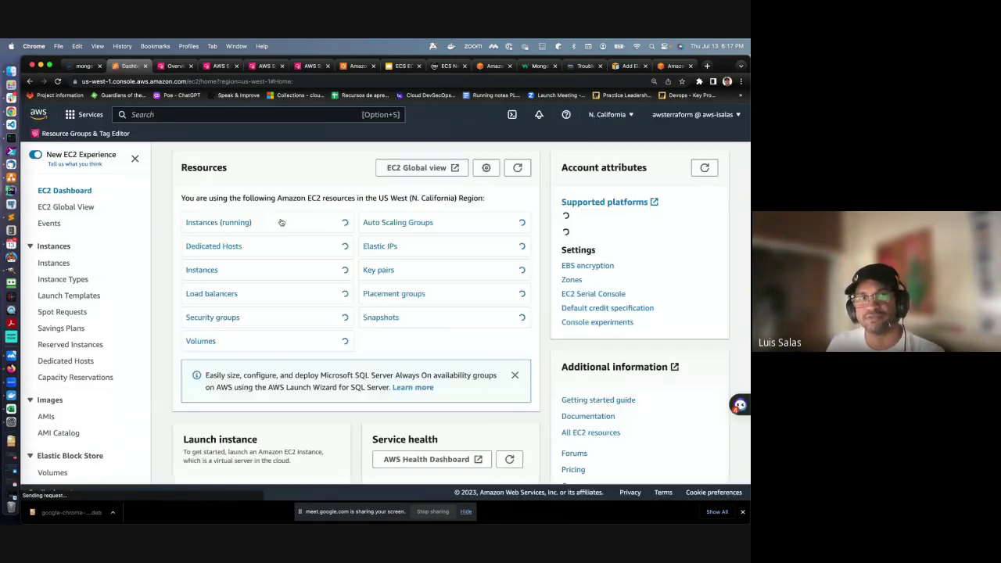
{"action": "left_click", "coordinate": [244, 224]}
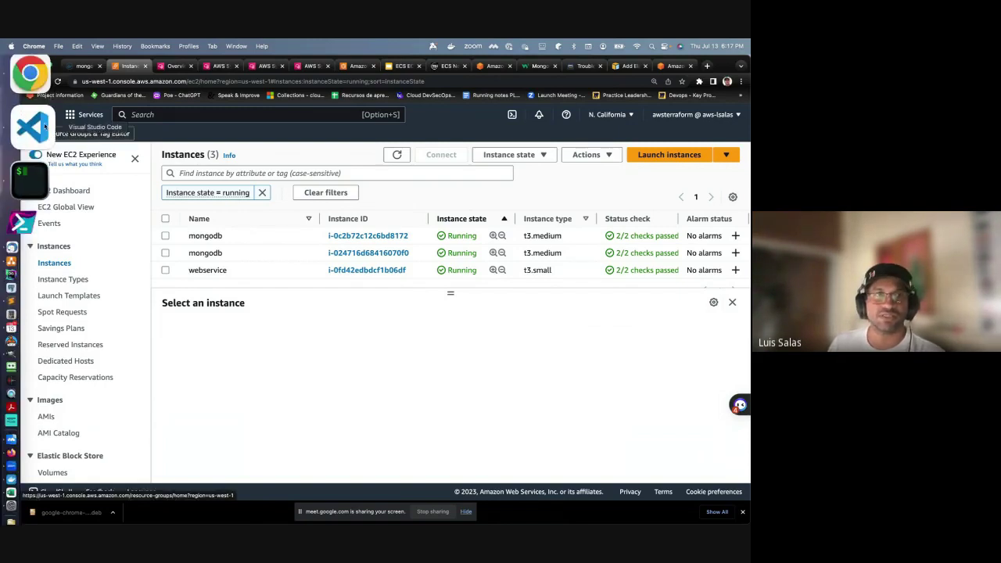
In terraform.tfvars, change the ecr_image value from nginx:latest to ubuntu:latest
{"action": "left_click", "coordinate": [45, 125]}
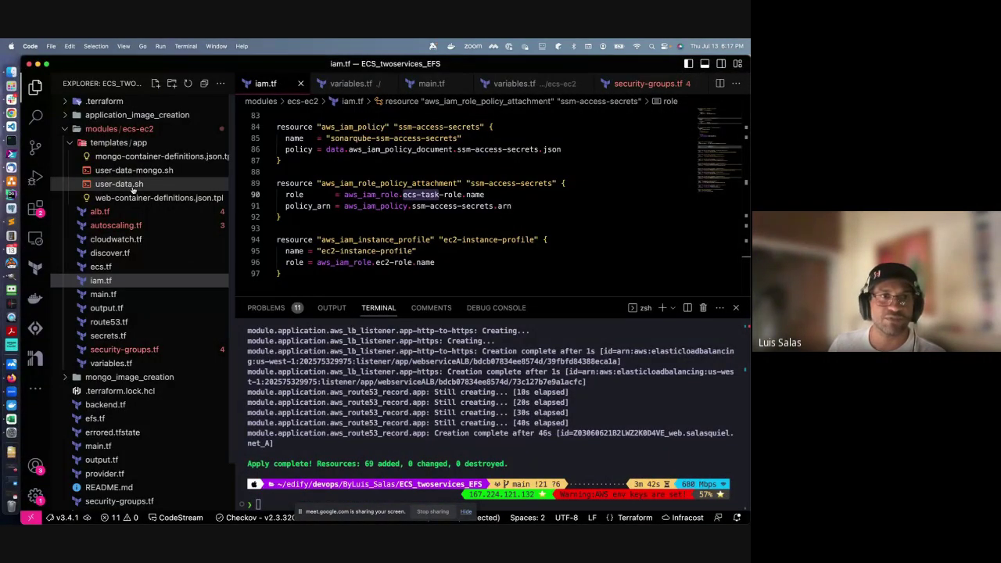
{"action": "left_click", "coordinate": [118, 267]}
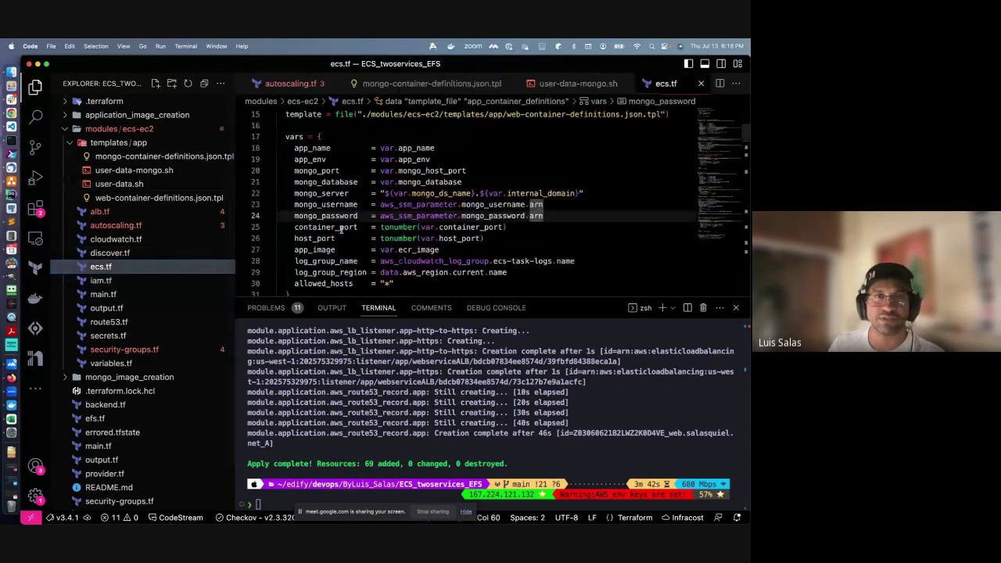
{"action": "scroll", "coordinate": [155, 382], "scroll_direction": "down", "scroll_amount": 3}
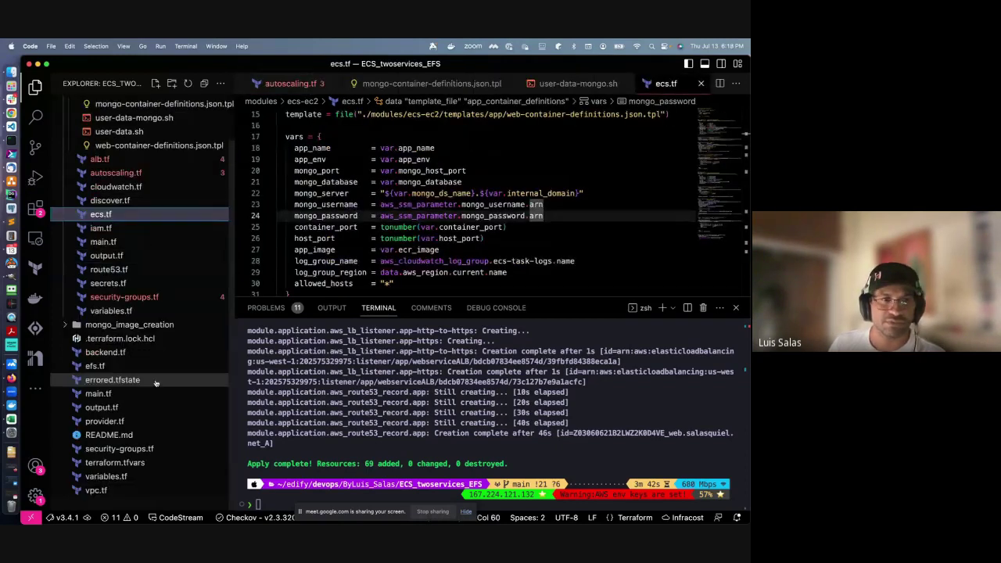
{"action": "left_click", "coordinate": [141, 462]}
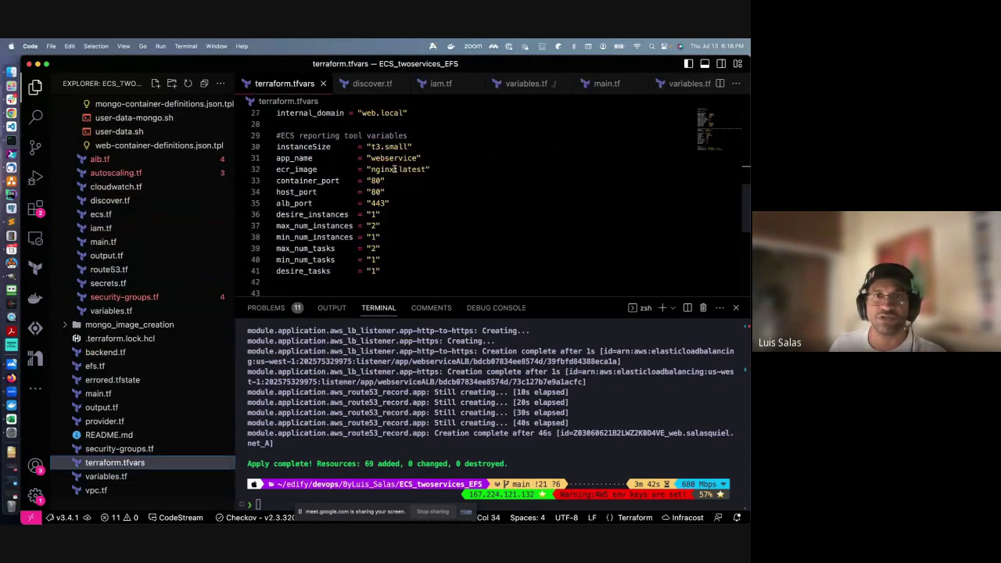
{"action": "left_click_drag", "start_coordinate": [390, 169], "coordinate": [371, 169]}
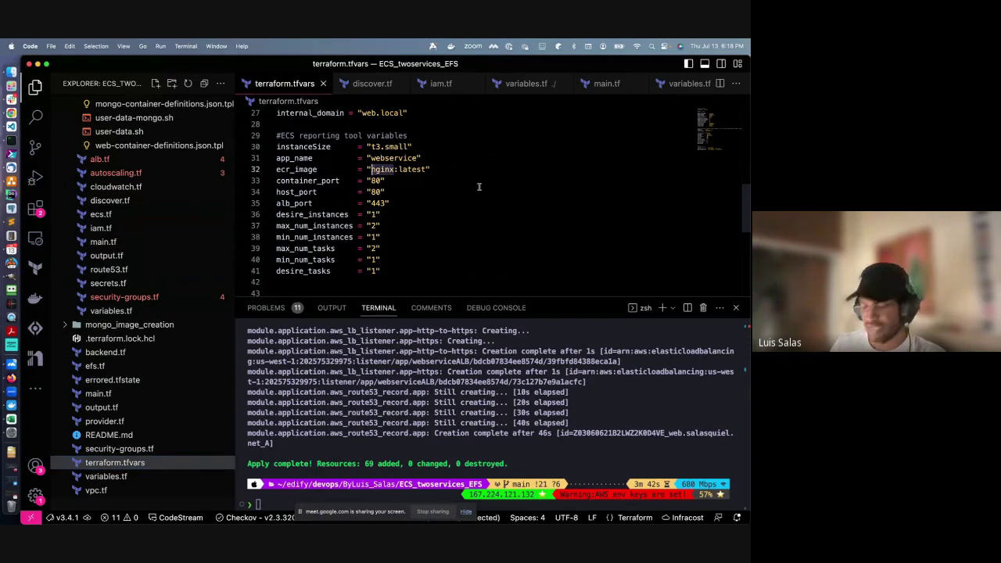
{"action": "type", "text": "ubuntu"}
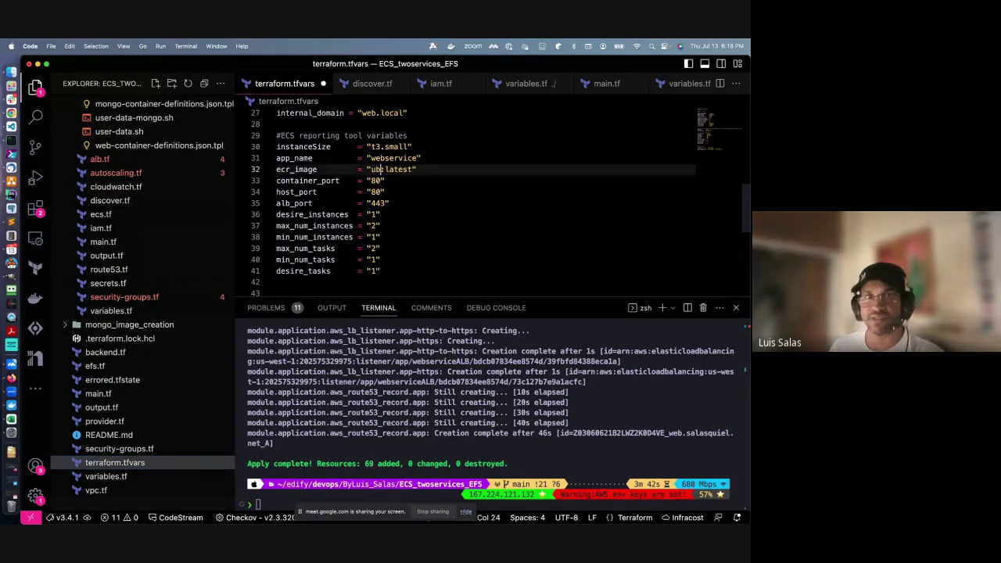
{"action": "left_click", "coordinate": [408, 181]}
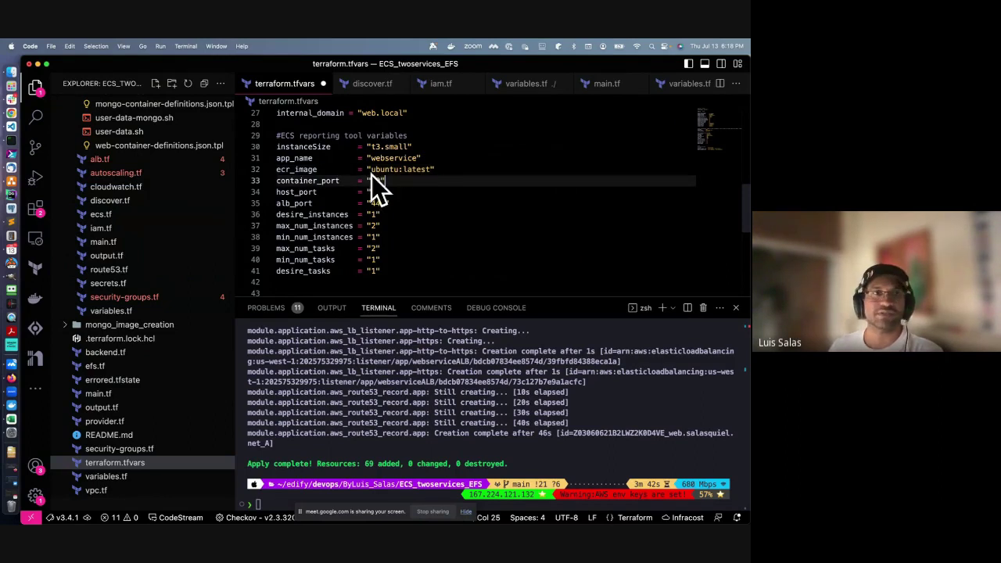
Save all modified project files and begin typing terraform in the terminal
{"action": "left_click", "coordinate": [55, 47]}
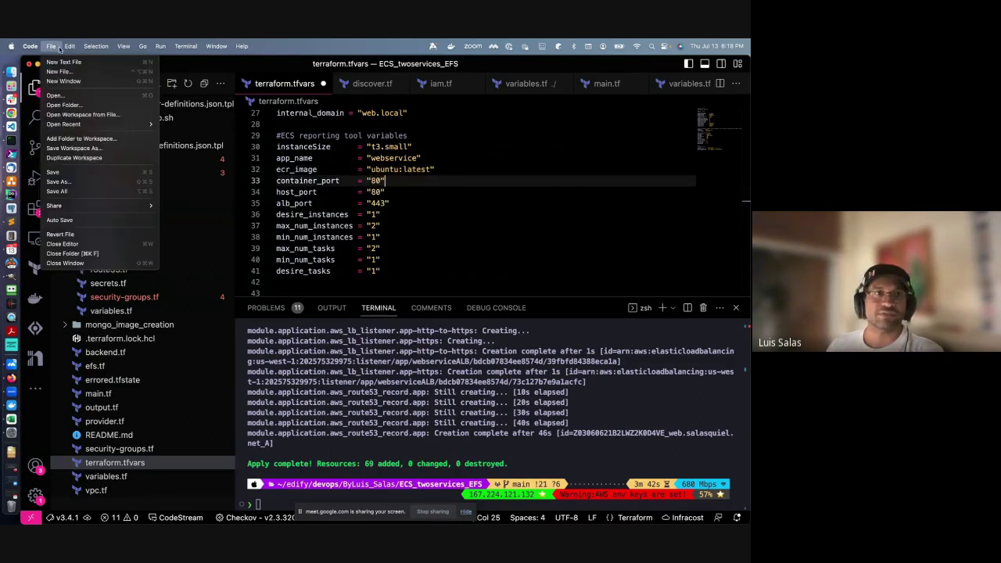
{"action": "left_click", "coordinate": [63, 192]}
{"action": "type", "text": "terraform"}
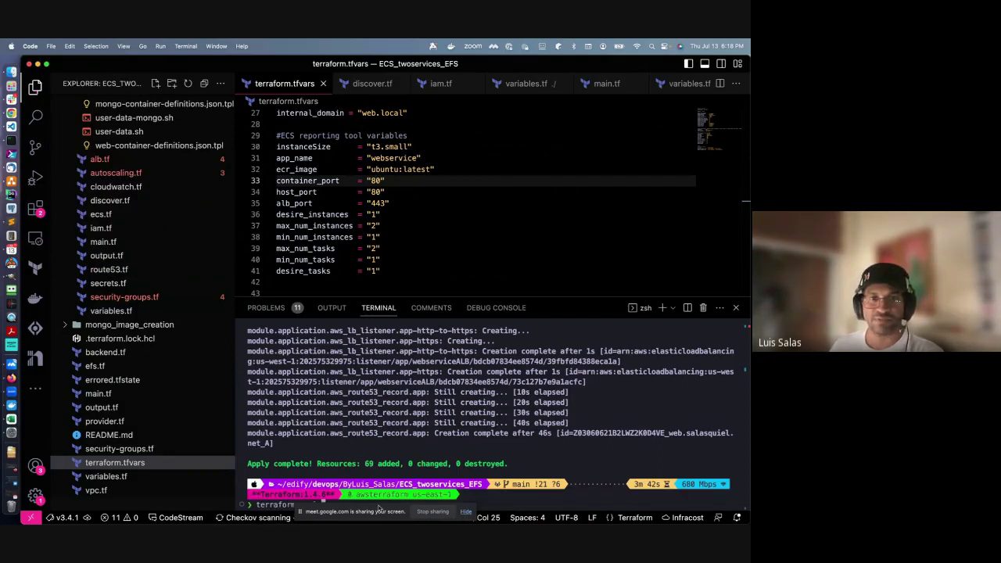
{"action": "left_click", "coordinate": [465, 512]}
Run terraform apply, hit the ExpiredToken error, and exit the expired shell
{"action": "left_click", "coordinate": [331, 504]}
{"action": "key", "text": "Return"}
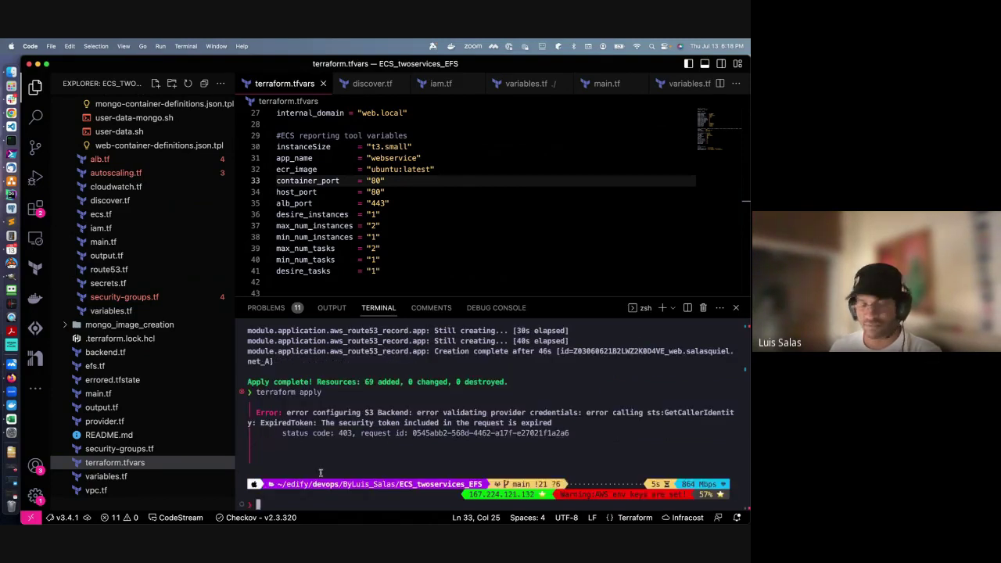
{"action": "type", "text": "exit"}
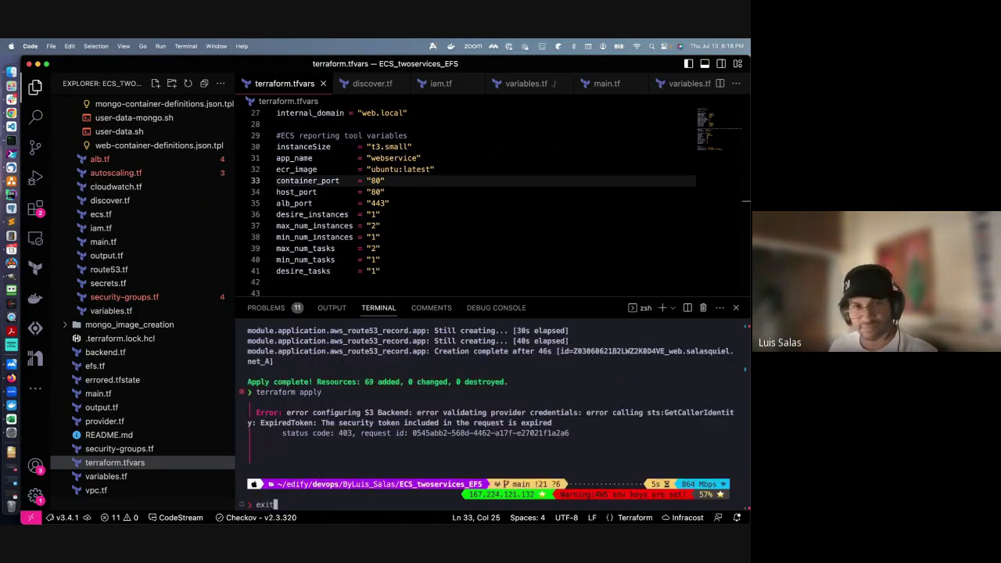
{"action": "key", "text": "Return"}
Start aws-vault exec awsterraform with keychain password and MFA code, then recall terraform apply
{"action": "key", "text": "Right"}
{"action": "key", "text": "Return"}
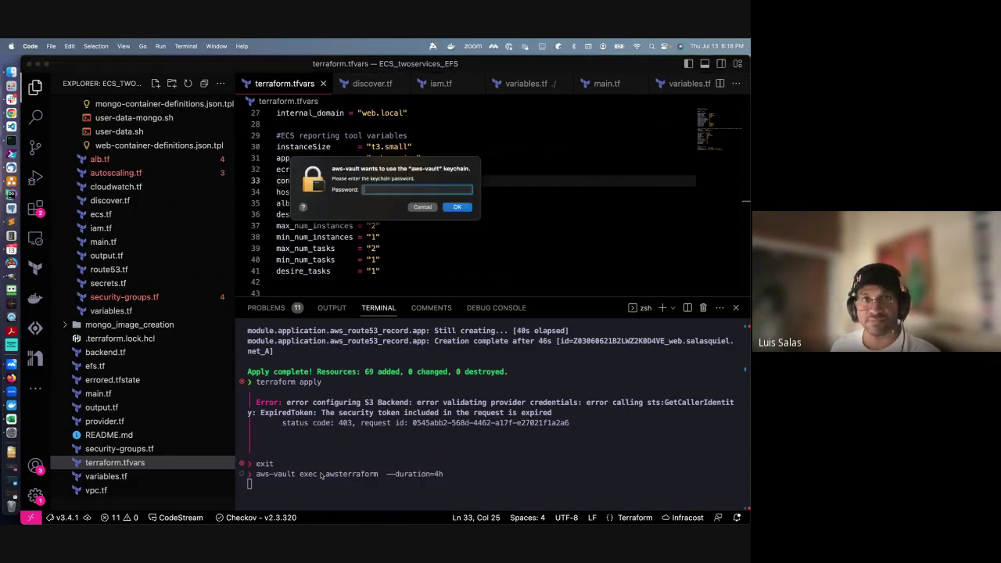
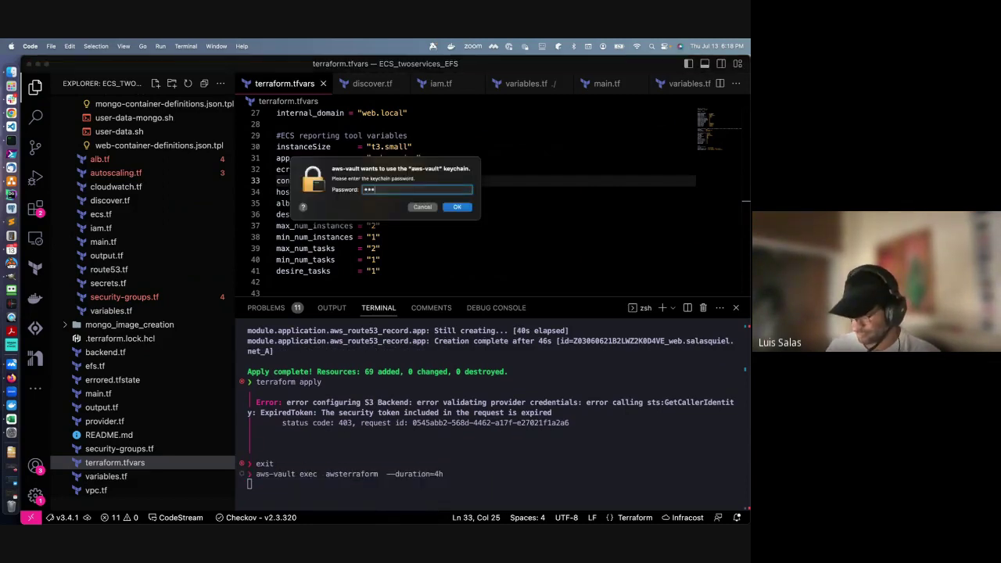
{"action": "key", "text": "Return"}
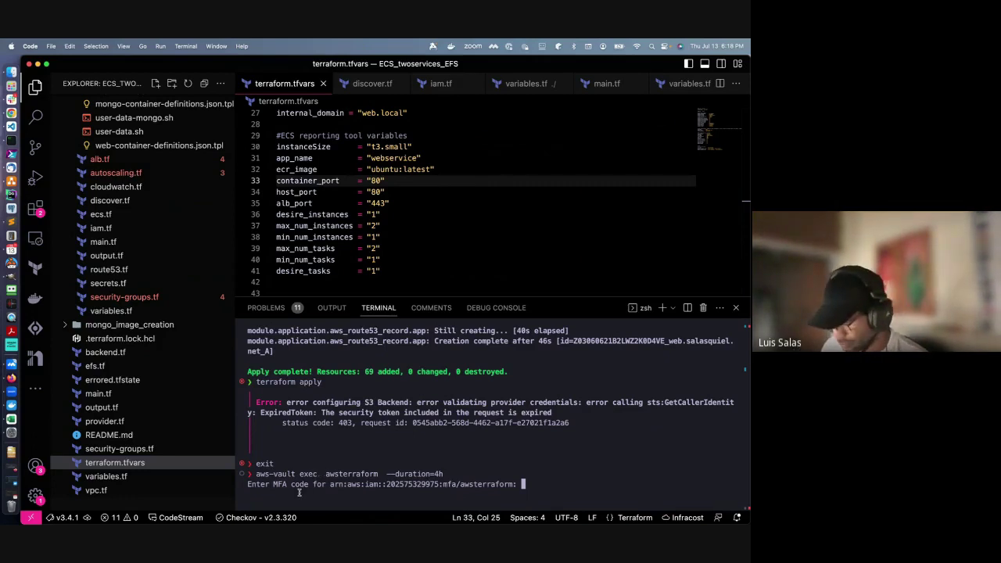
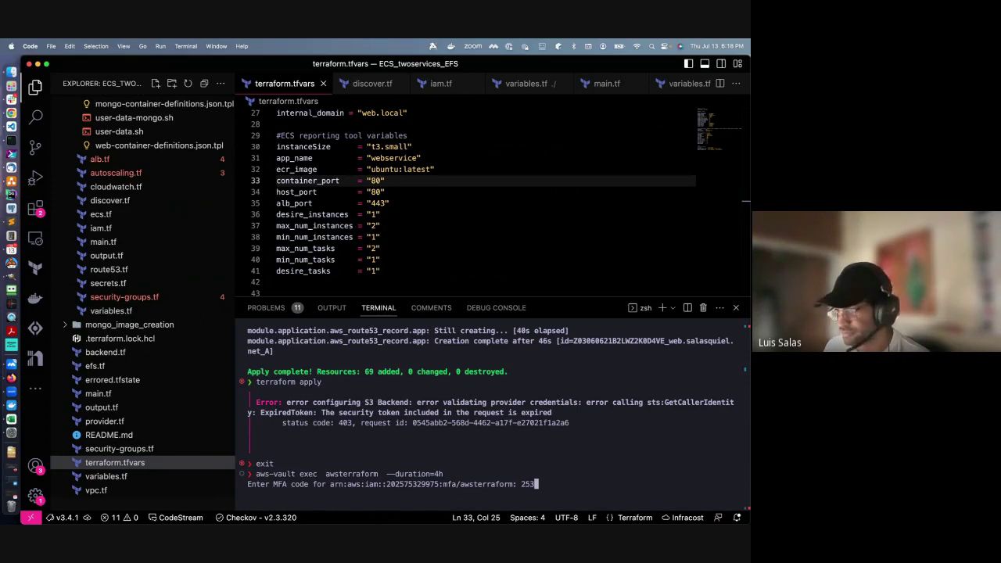
{"action": "key", "text": "Return"}
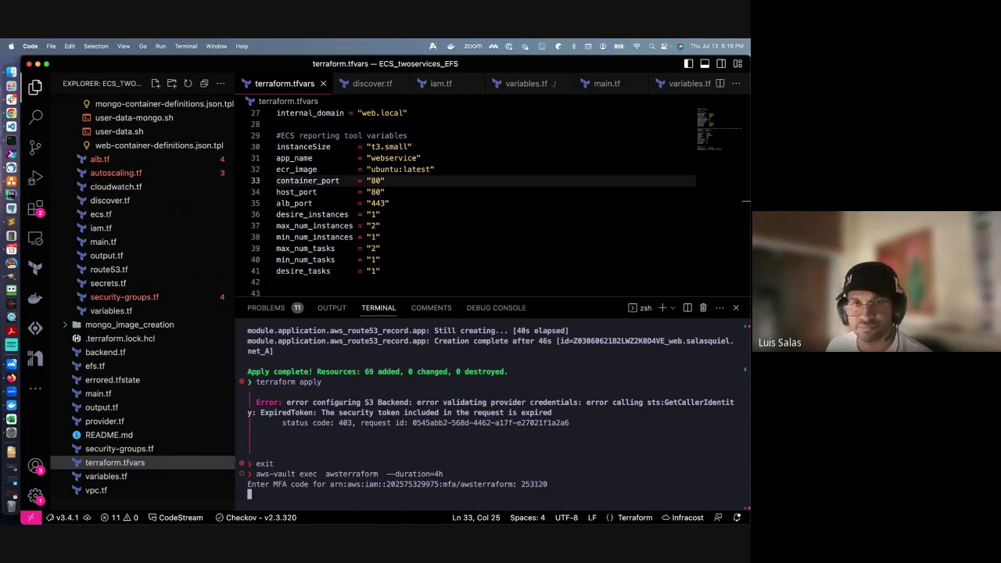
{"action": "key", "text": "Up"}
{"action": "key", "text": "Up"}
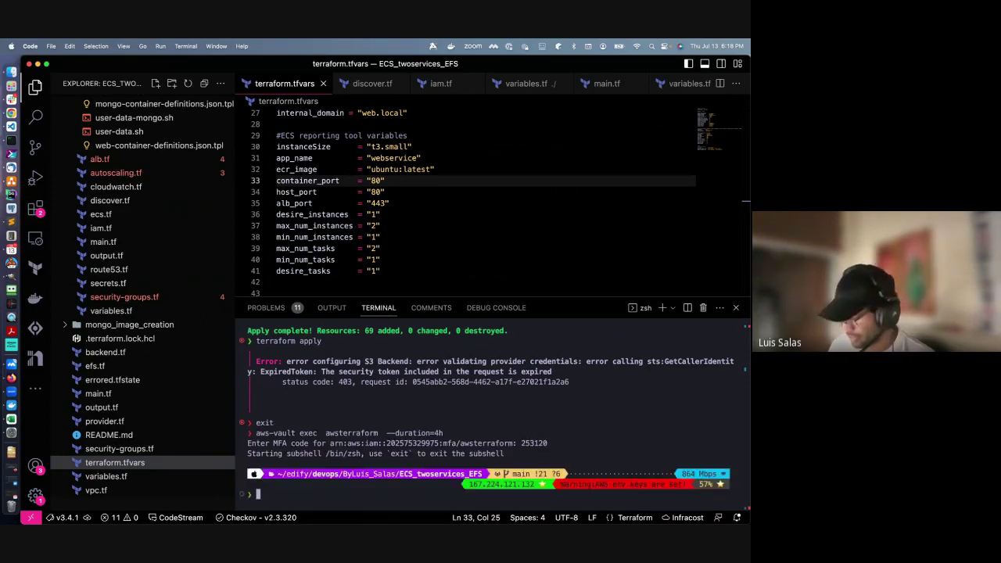
{"action": "key", "text": "Up"}
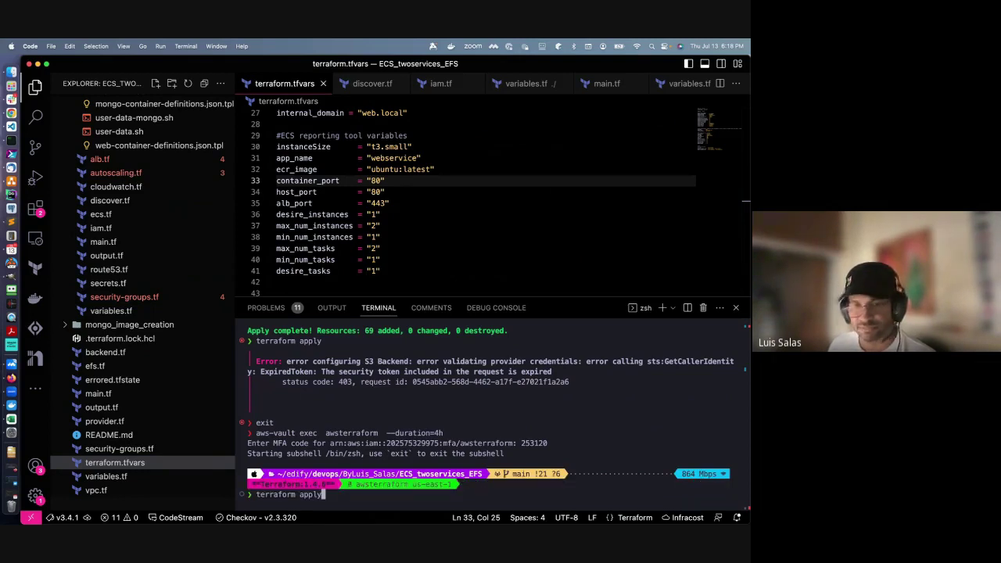
Run terraform apply and approve with yes: 1 added, 2 changed, 1 destroyed
{"action": "key", "text": "Return"}
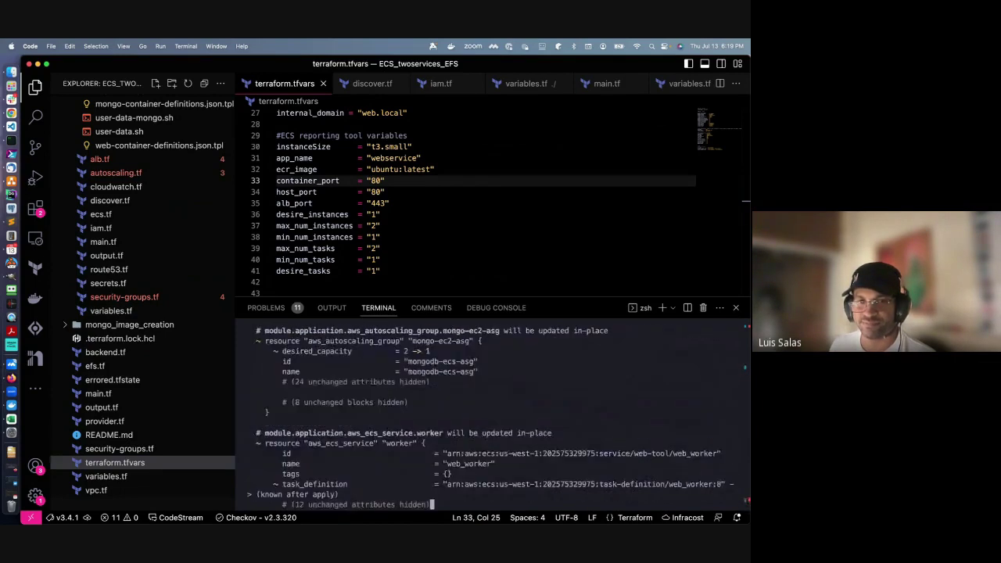
{"action": "type", "text": "yes"}
{"action": "key", "text": "Return"}
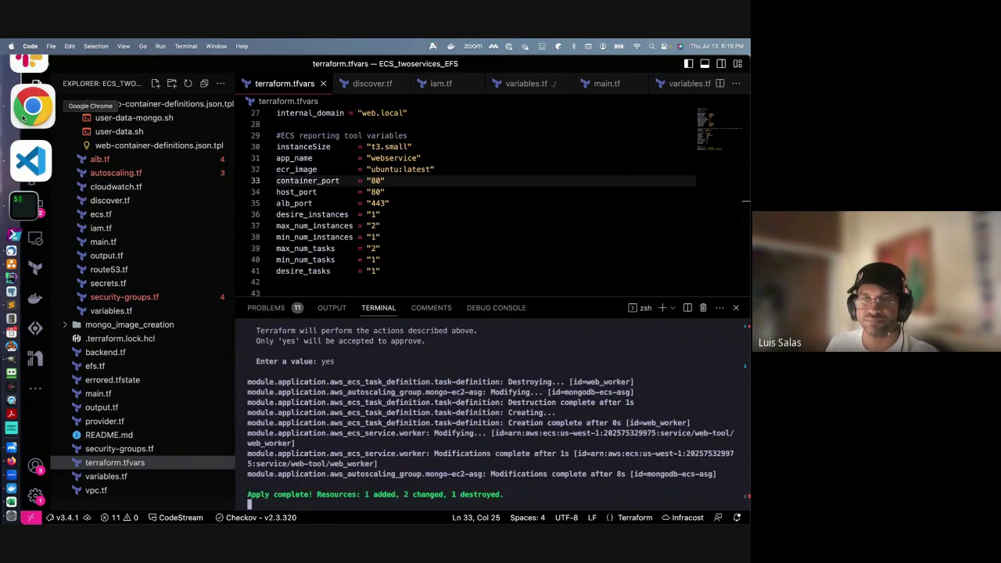
{"action": "left_click", "coordinate": [24, 117]}
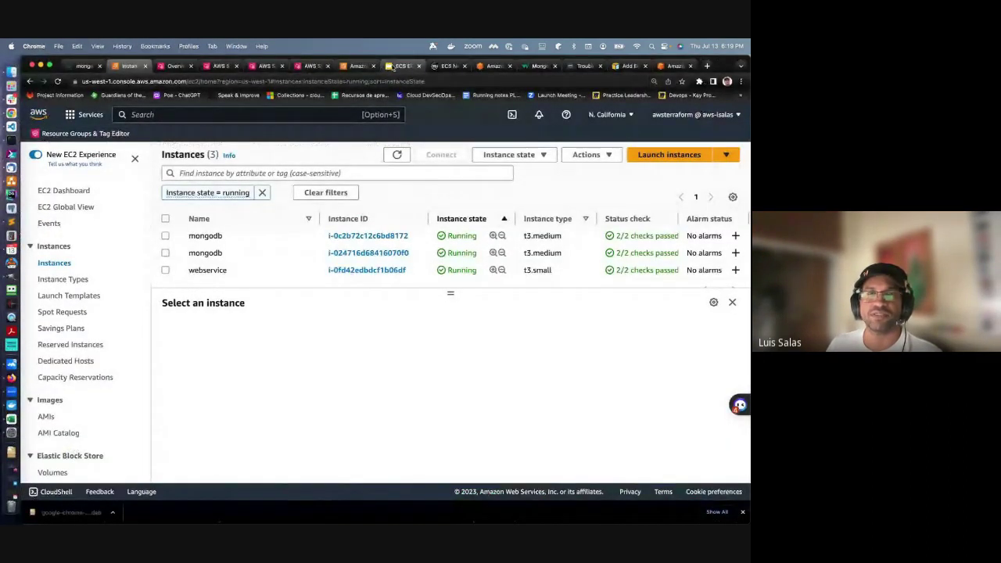
Navigate to the web-tool cluster's web_worker service Deployments tab
{"action": "left_click", "coordinate": [359, 67]}
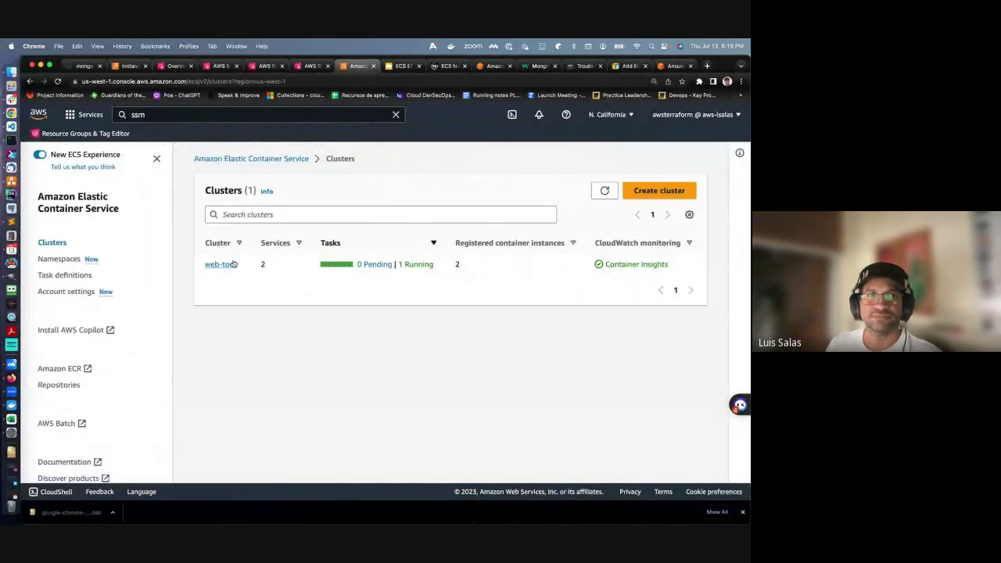
{"action": "left_click", "coordinate": [221, 263]}
{"action": "scroll", "coordinate": [223, 267], "scroll_direction": "down", "scroll_amount": 3}
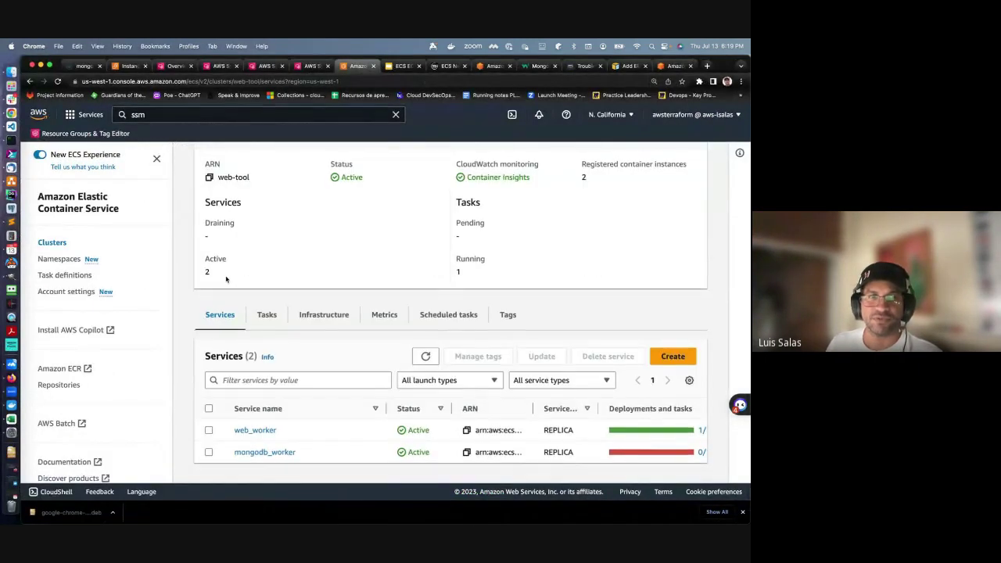
{"action": "left_click", "coordinate": [258, 431]}
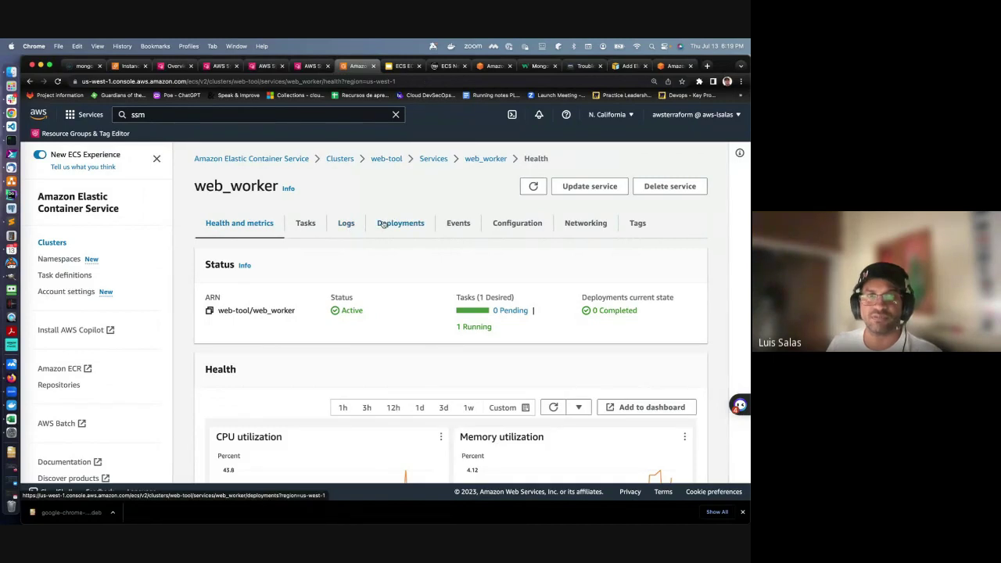
{"action": "left_click", "coordinate": [384, 225]}
Highlight the new Primary deployment at 0% beside the older Active one at 100%
{"action": "scroll", "coordinate": [383, 224], "scroll_direction": "down", "scroll_amount": 4}
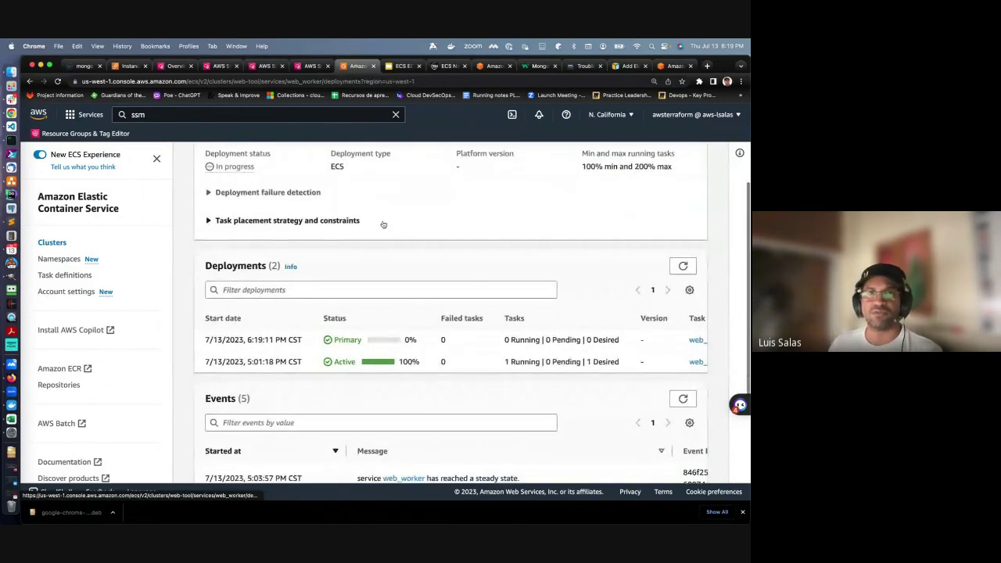
{"action": "scroll", "coordinate": [383, 224], "scroll_direction": "up", "scroll_amount": 4}
{"action": "scroll", "coordinate": [379, 264], "scroll_direction": "down", "scroll_amount": 2}
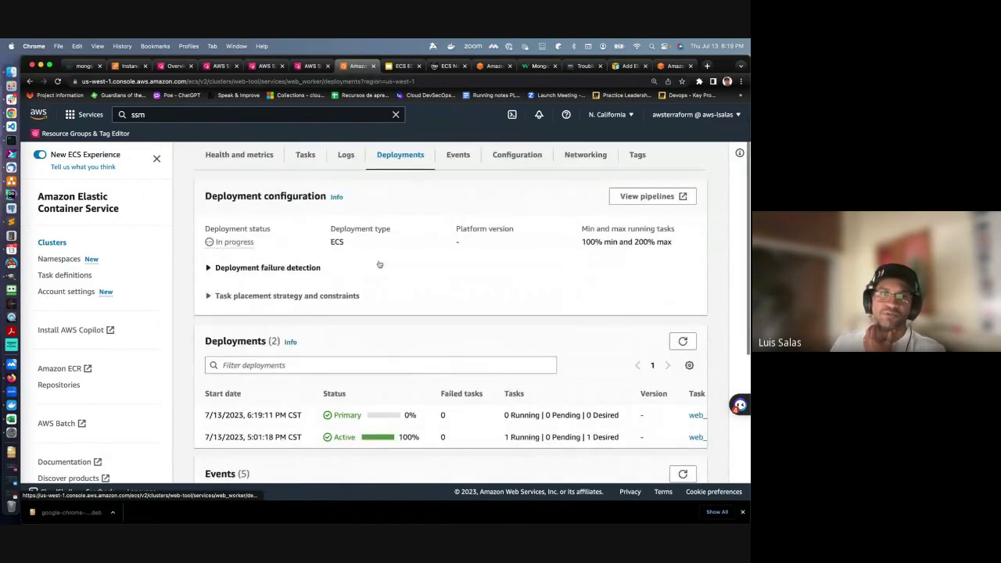
{"action": "scroll", "coordinate": [379, 264], "scroll_direction": "down", "scroll_amount": 1}
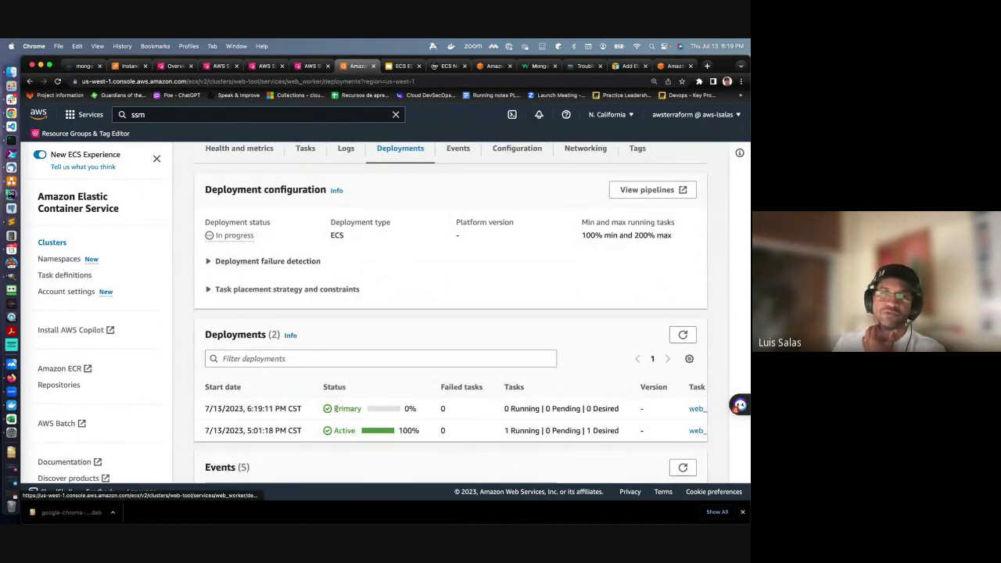
{"action": "double_click", "coordinate": [348, 409]}
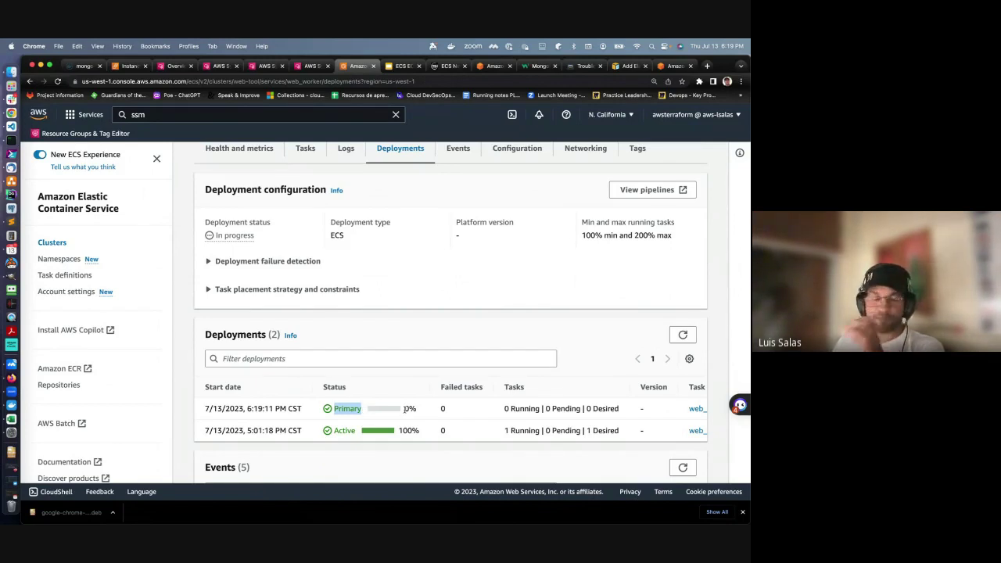
{"action": "left_click", "coordinate": [335, 409]}
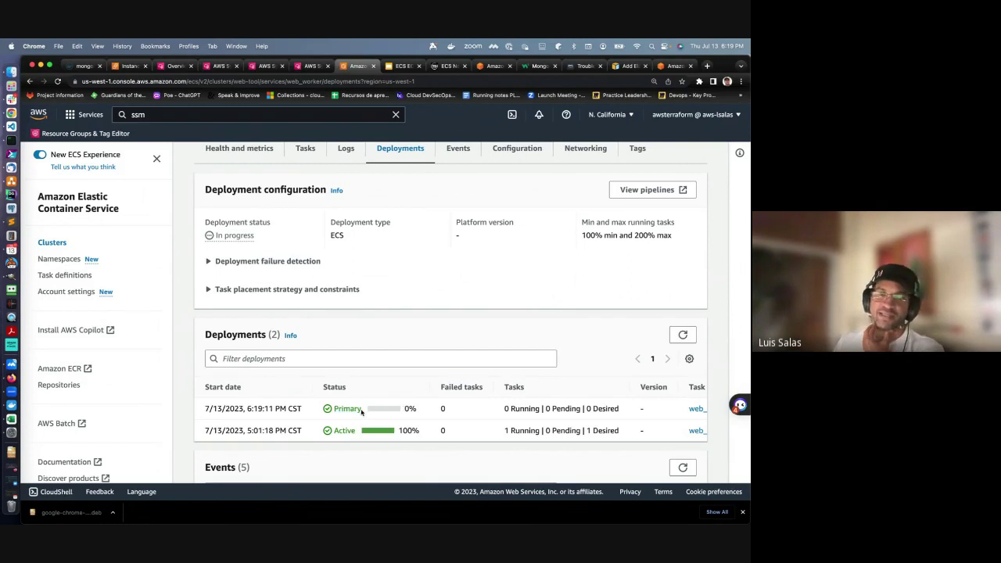
{"action": "double_click", "coordinate": [336, 408]}
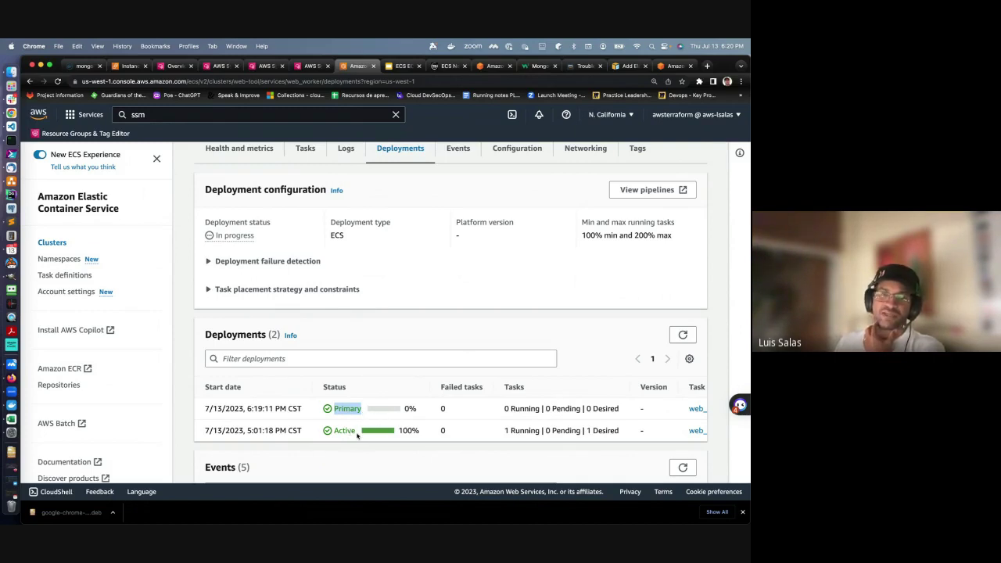
Load web.salasquiel.net in a new tab to check for the nginx welcome page
{"action": "left_click", "coordinate": [708, 65]}
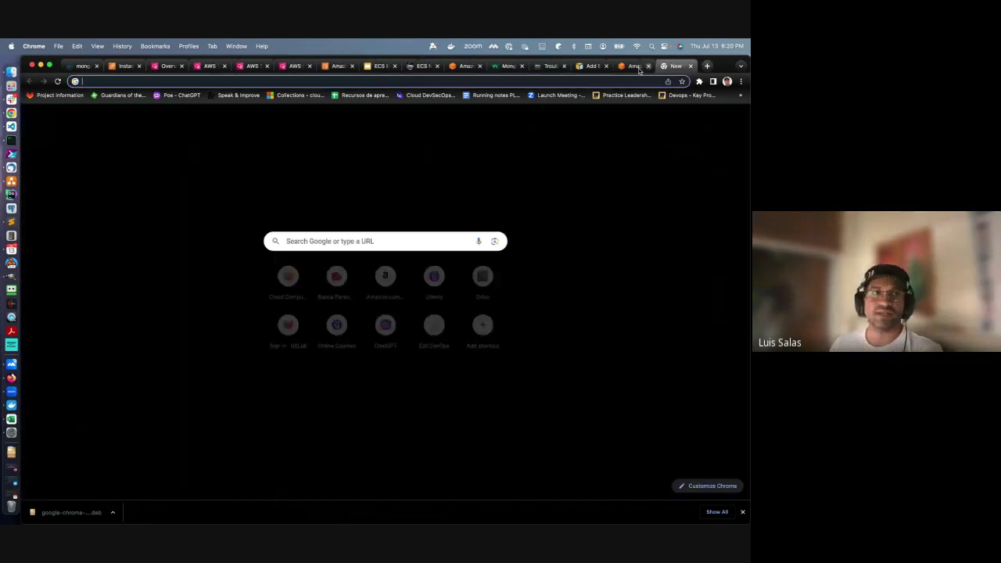
{"action": "type", "text": "web"}
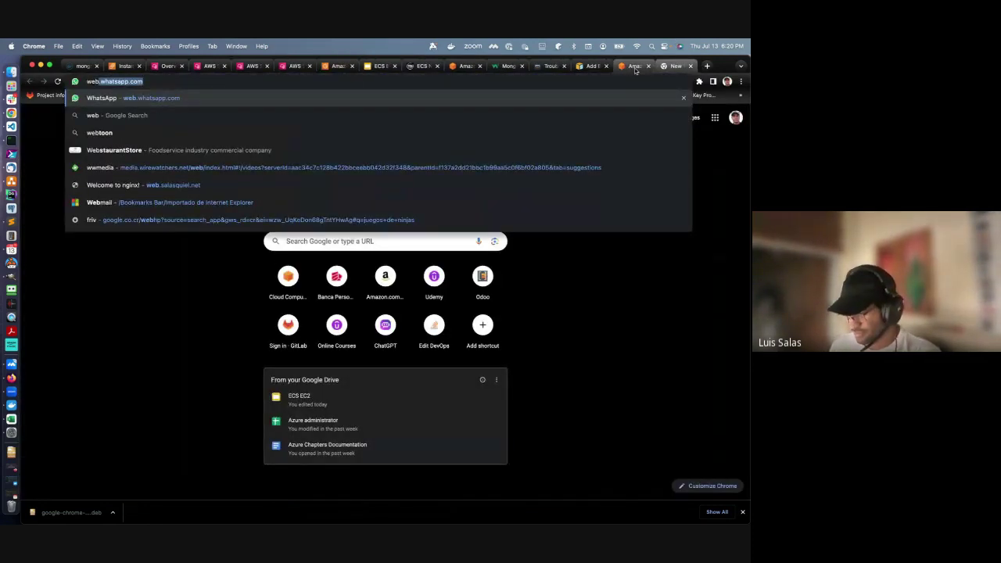
{"action": "key", "text": "BackSpace"}
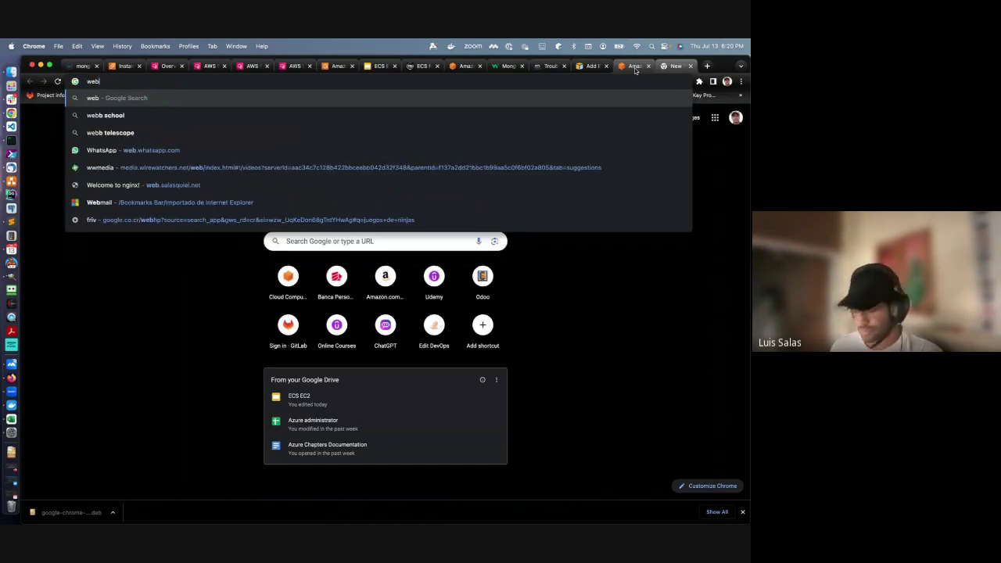
{"action": "type", "text": ".salasquiel.net"}
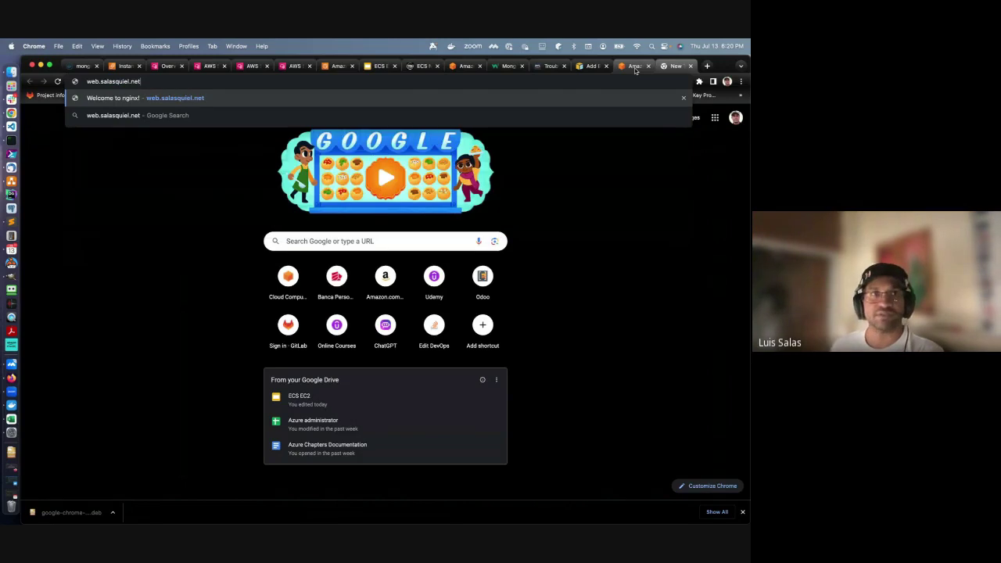
{"action": "key", "text": "Return"}
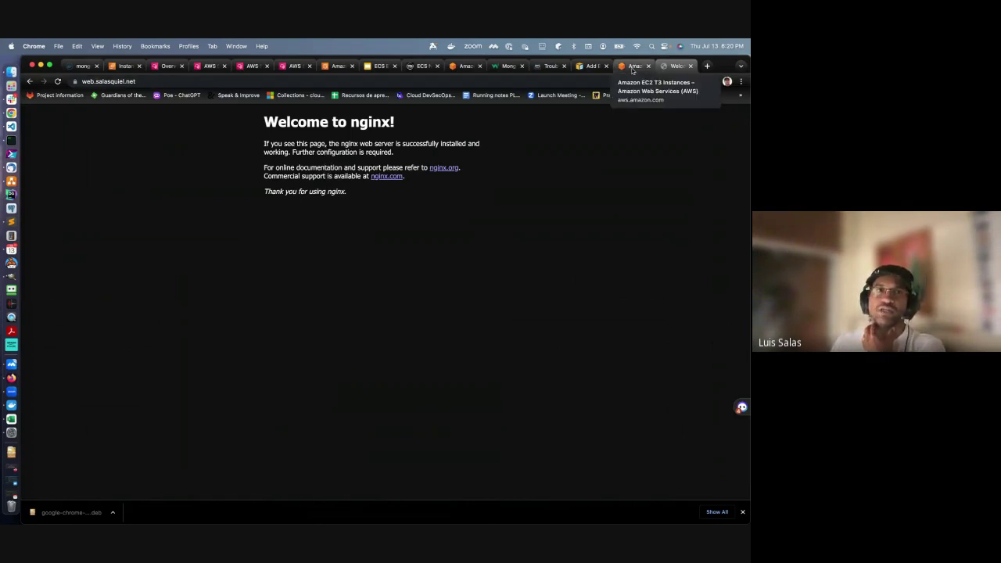
{"action": "left_click", "coordinate": [336, 65]}
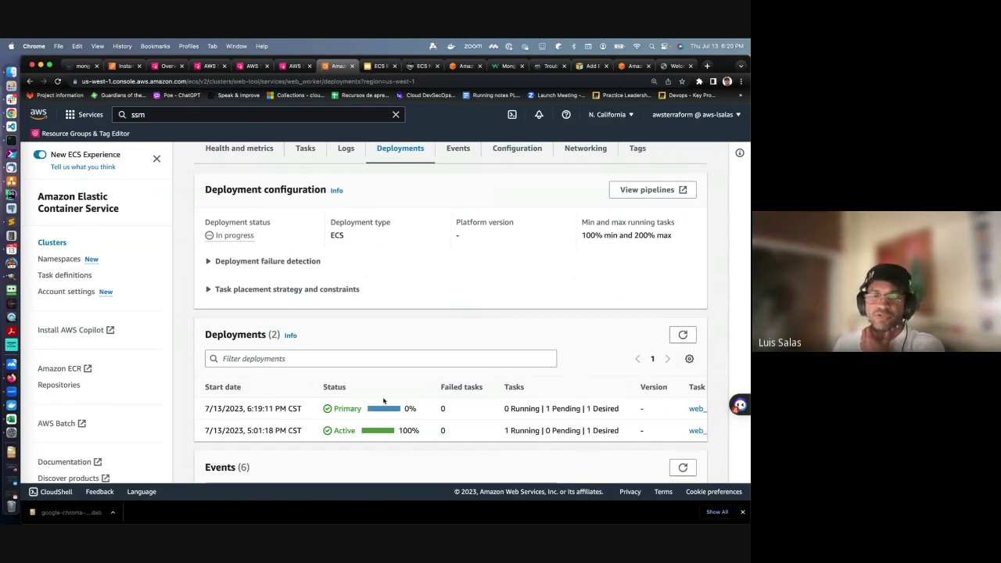
Switch to the EC2 Instances tab and refresh the running-instances list
{"action": "scroll", "coordinate": [259, 154], "scroll_direction": "up", "scroll_amount": 3}
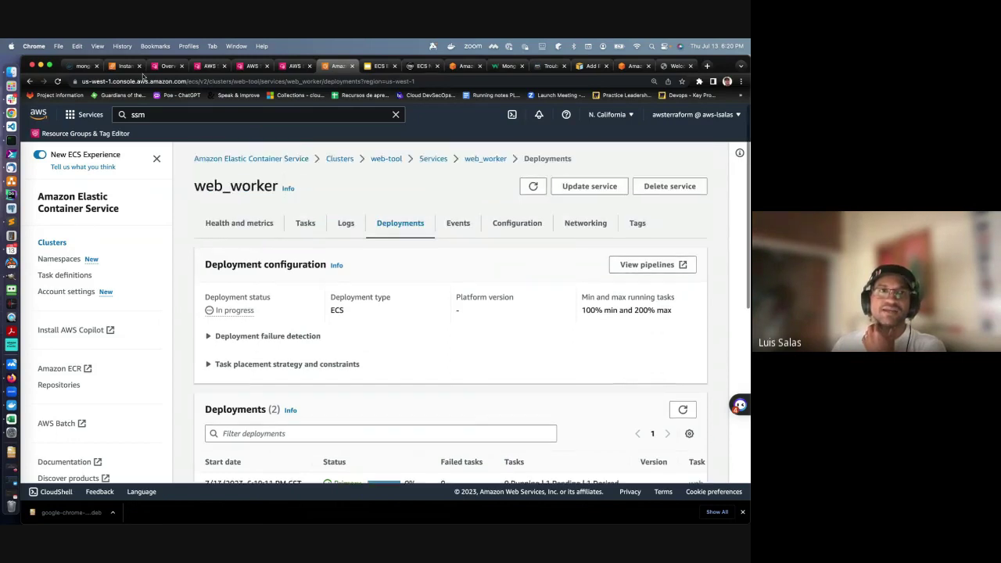
{"action": "key", "text": "super+2"}
{"action": "left_click", "coordinate": [396, 155]}
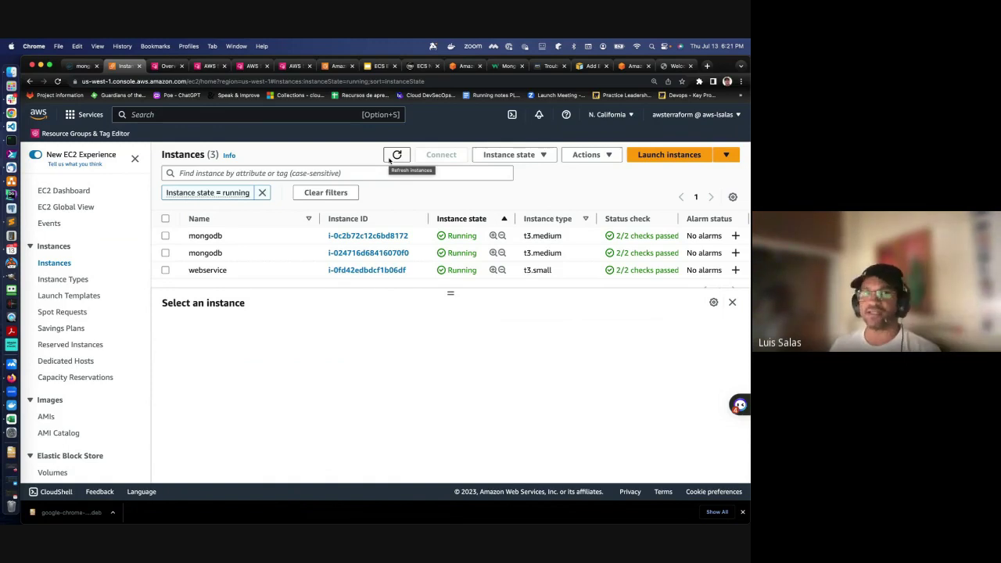
Refresh the instances list and inspect the new initializing webservice instance's details
{"action": "left_click", "coordinate": [398, 156]}
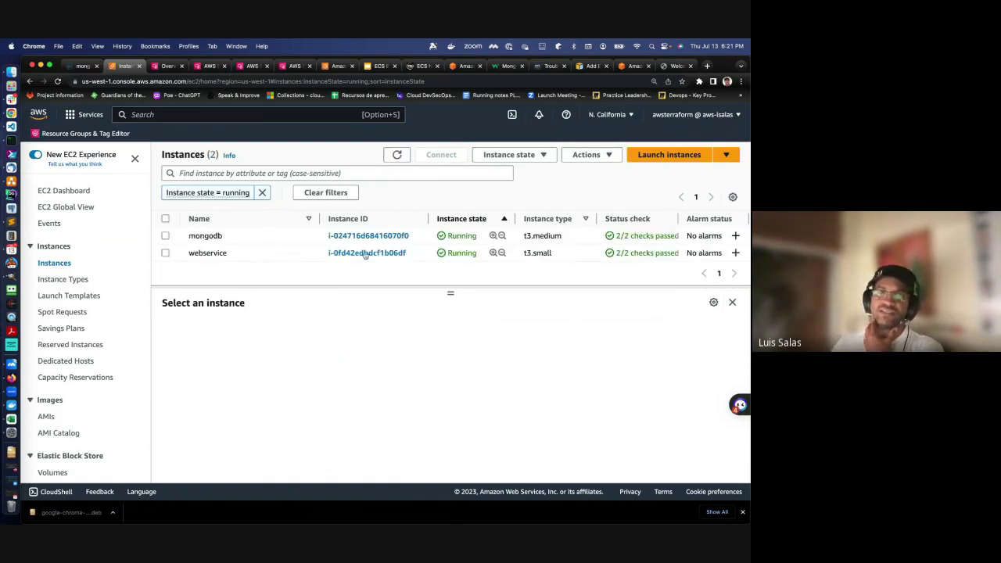
{"action": "left_click", "coordinate": [294, 255]}
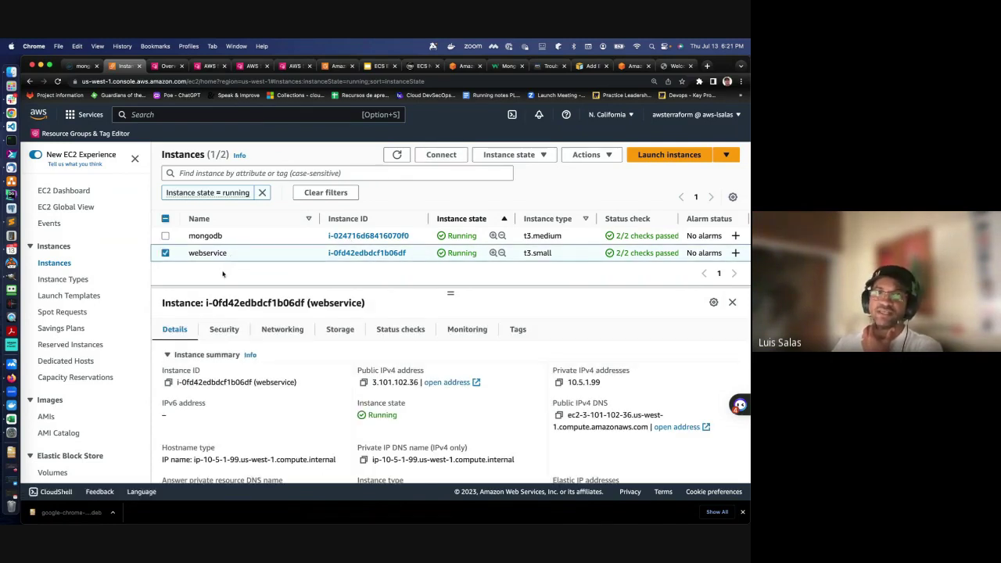
{"action": "left_click", "coordinate": [400, 158]}
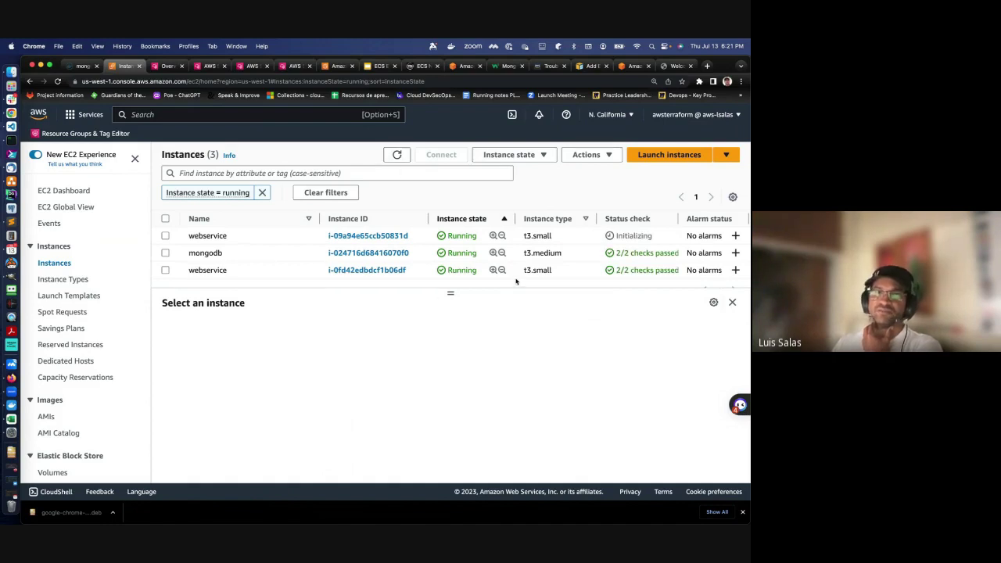
{"action": "left_click_drag", "start_coordinate": [659, 242], "coordinate": [616, 237]}
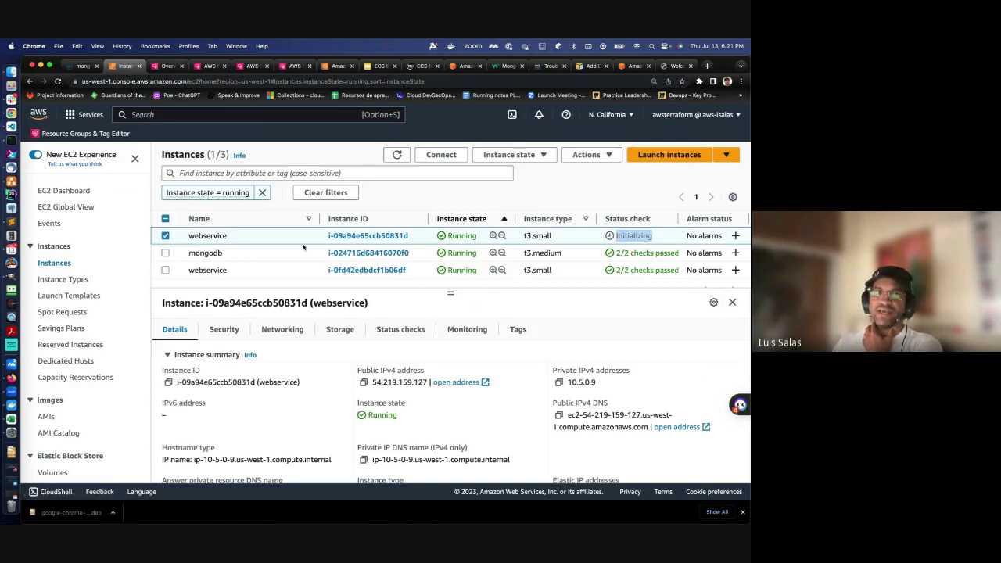
{"action": "left_click", "coordinate": [234, 236]}
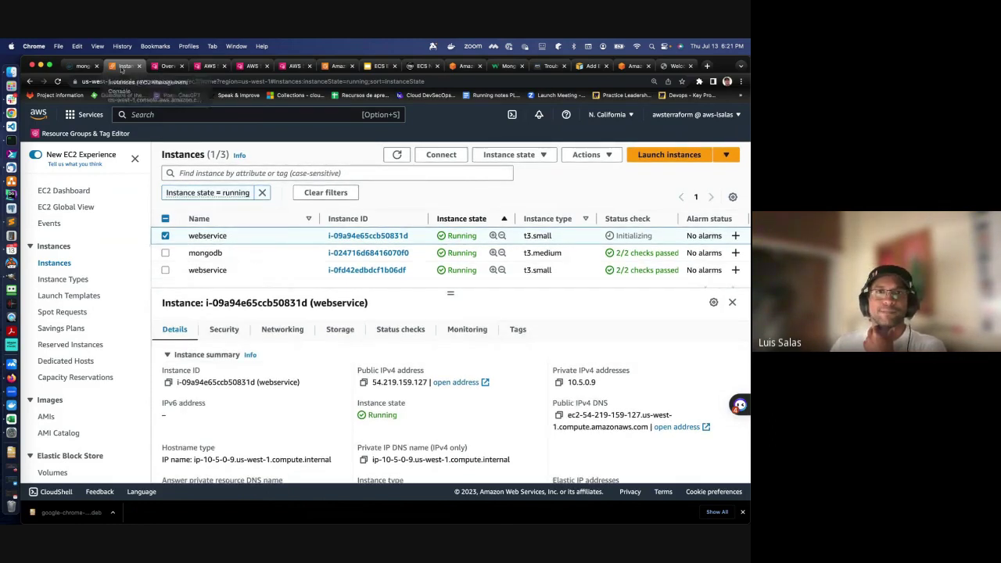
{"action": "left_click", "coordinate": [338, 65]}
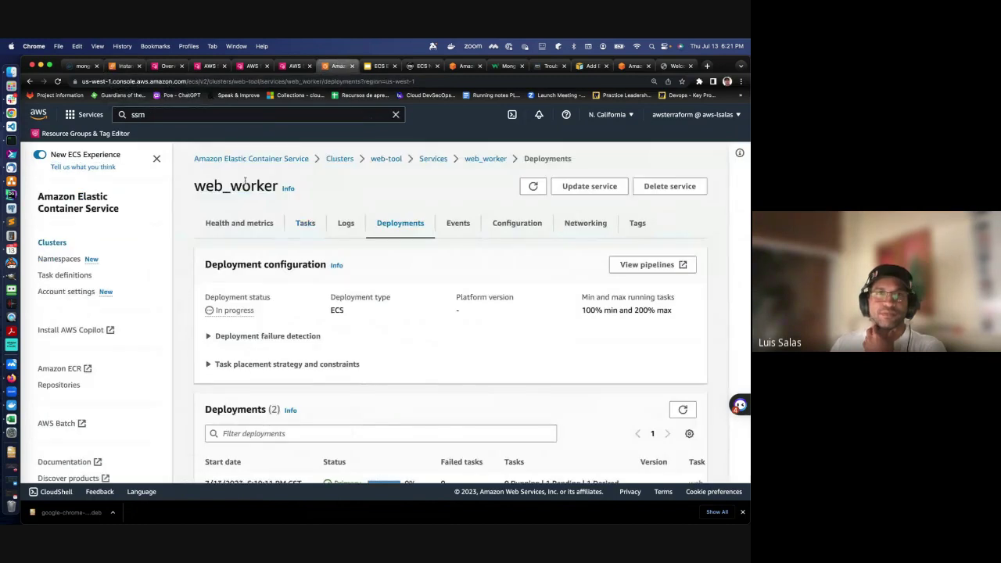
Review the web-tool cluster's web_worker and mongodb_worker services: 1 task pending, 2 running
{"action": "left_click", "coordinate": [340, 158]}
{"action": "left_click", "coordinate": [219, 268]}
{"action": "scroll", "coordinate": [262, 284], "scroll_direction": "down", "scroll_amount": 4}
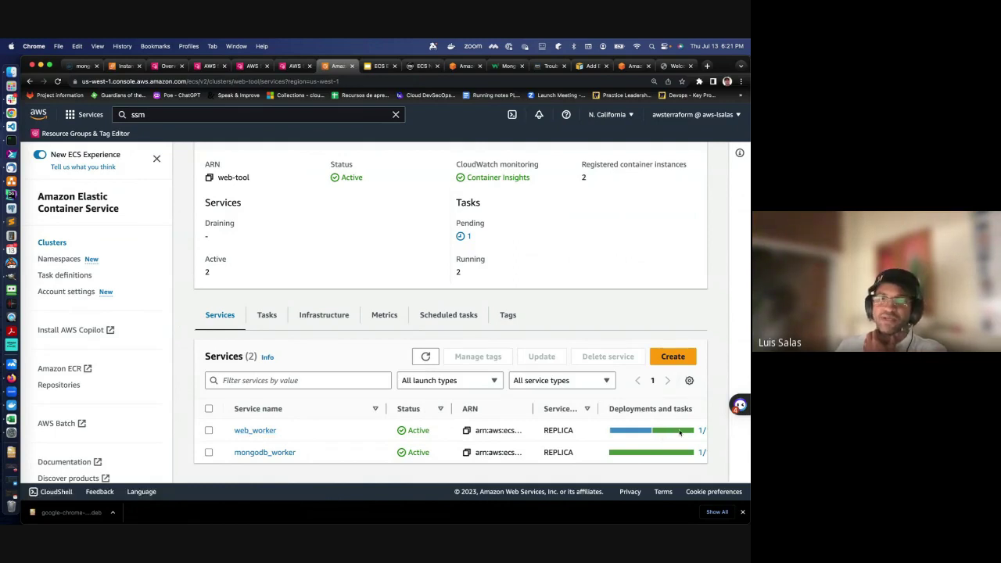
{"action": "scroll", "coordinate": [621, 435], "scroll_direction": "up", "scroll_amount": 1}
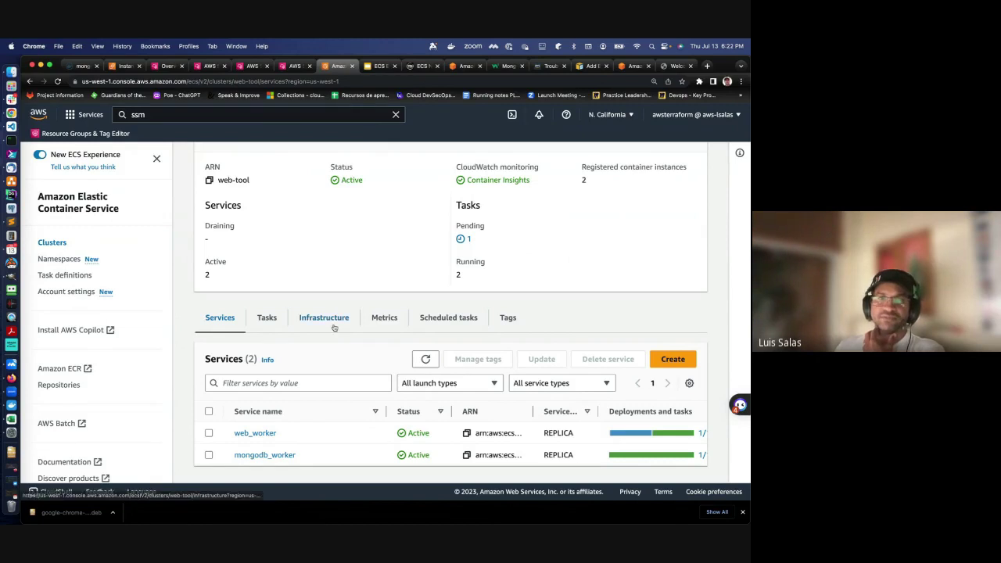
{"action": "scroll", "coordinate": [334, 327], "scroll_direction": "up", "scroll_amount": 3}
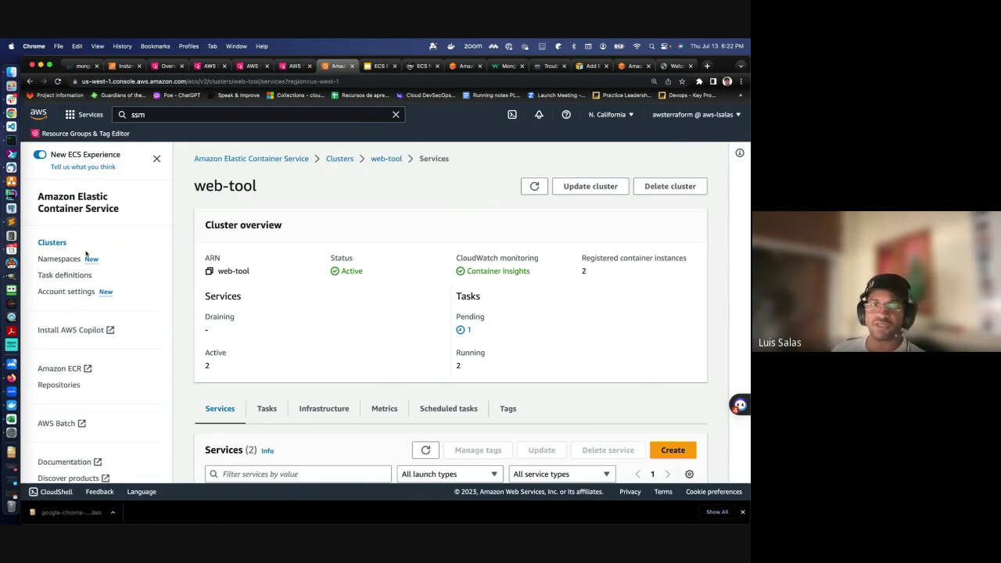
{"action": "scroll", "coordinate": [357, 344], "scroll_direction": "down", "scroll_amount": 2}
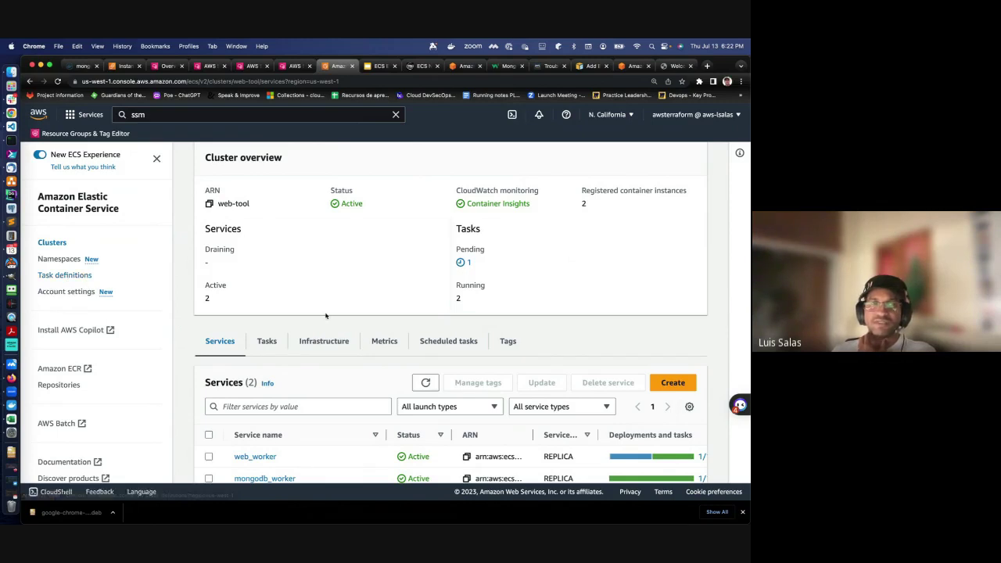
{"action": "scroll", "coordinate": [327, 317], "scroll_direction": "down", "scroll_amount": 1}
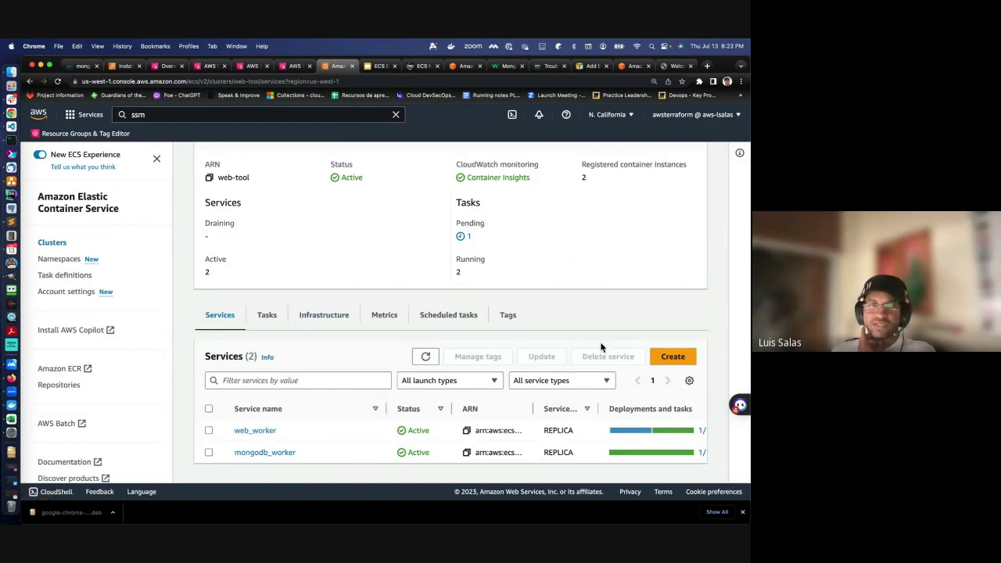
Review the web-tool cluster's 2 capacity providers and start creating a new one
{"action": "left_click", "coordinate": [322, 314]}
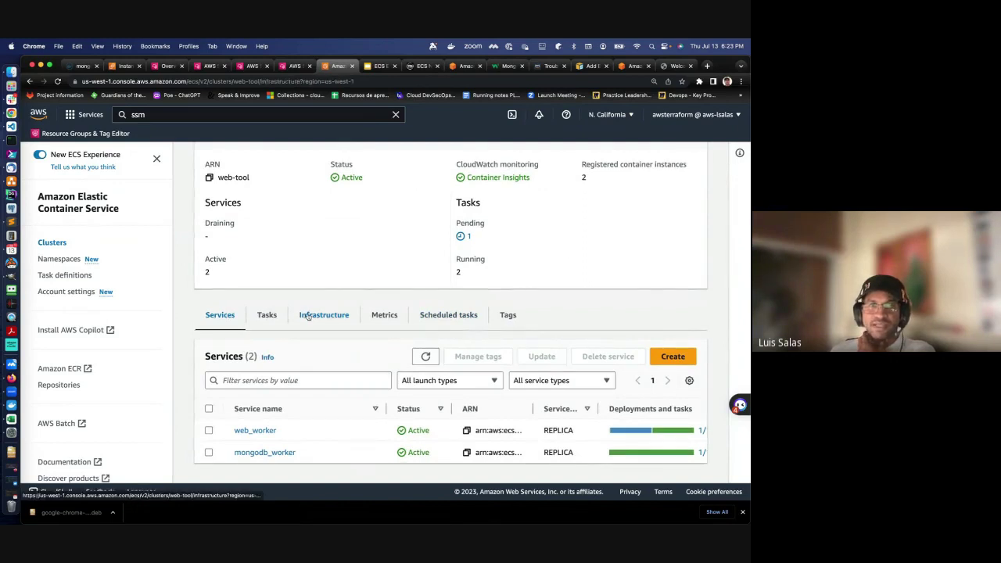
{"action": "scroll", "coordinate": [375, 297], "scroll_direction": "down", "scroll_amount": 3}
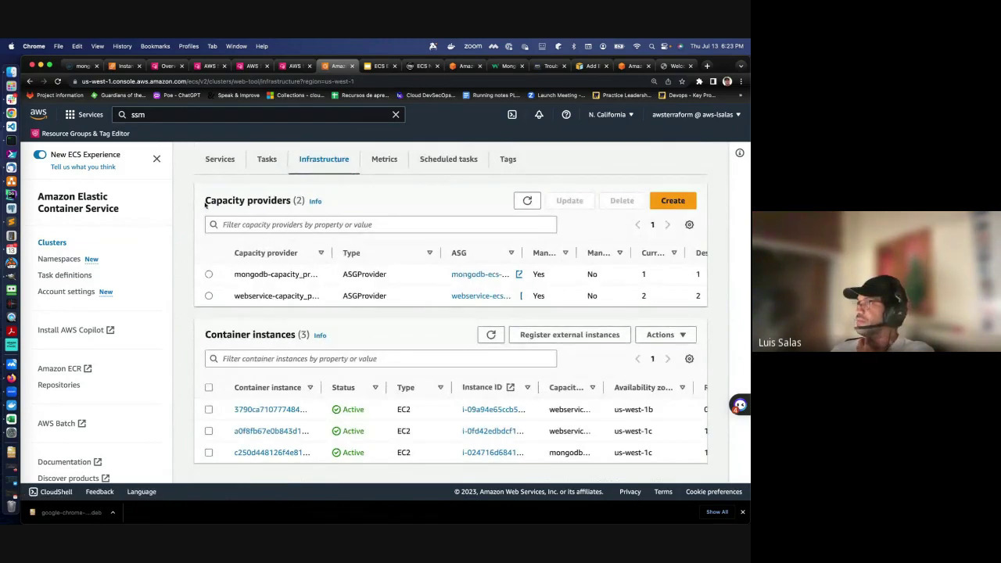
{"action": "left_click_drag", "start_coordinate": [206, 203], "coordinate": [293, 202]}
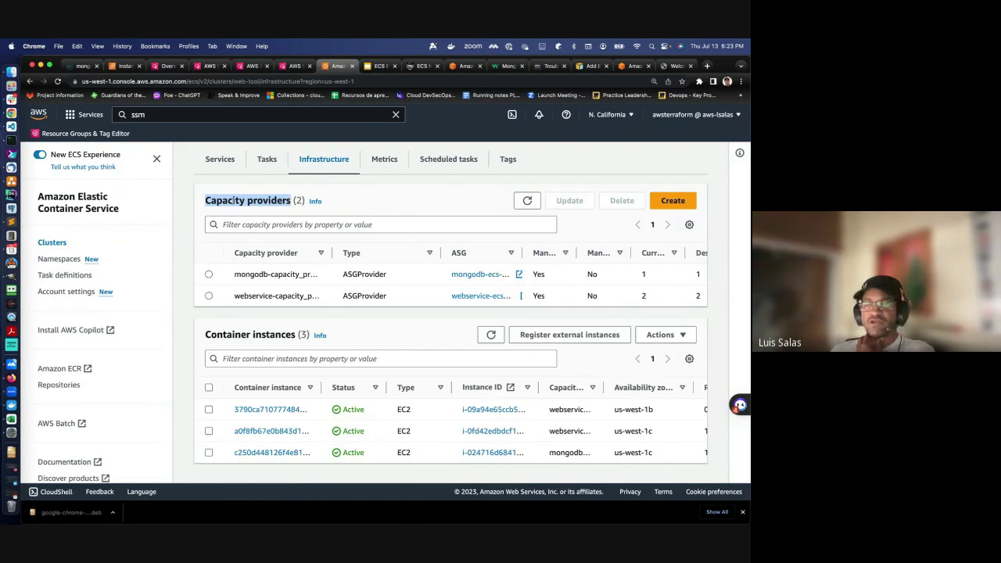
{"action": "left_click", "coordinate": [212, 201]}
{"action": "left_click_drag", "start_coordinate": [205, 201], "coordinate": [295, 201]}
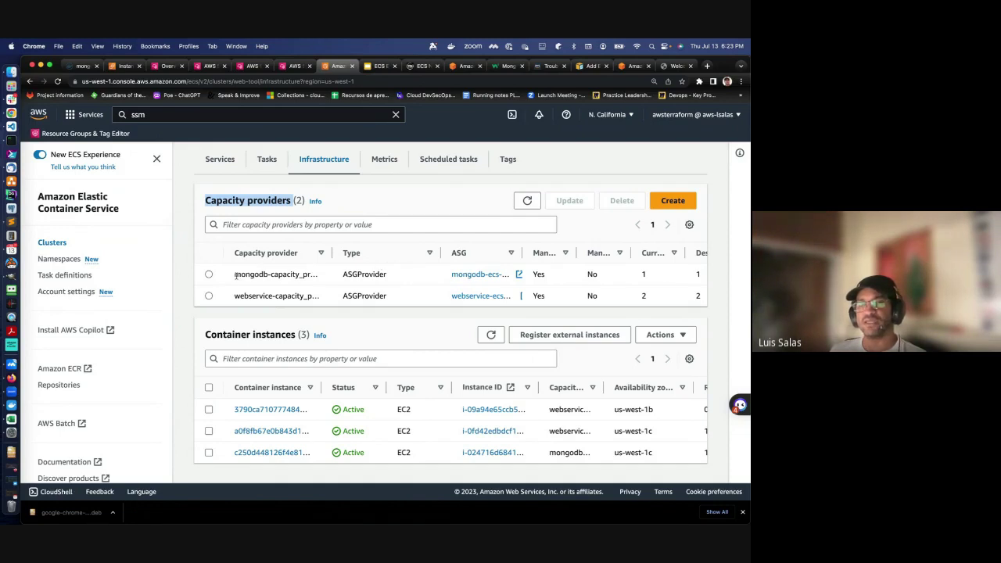
{"action": "left_click", "coordinate": [678, 204]}
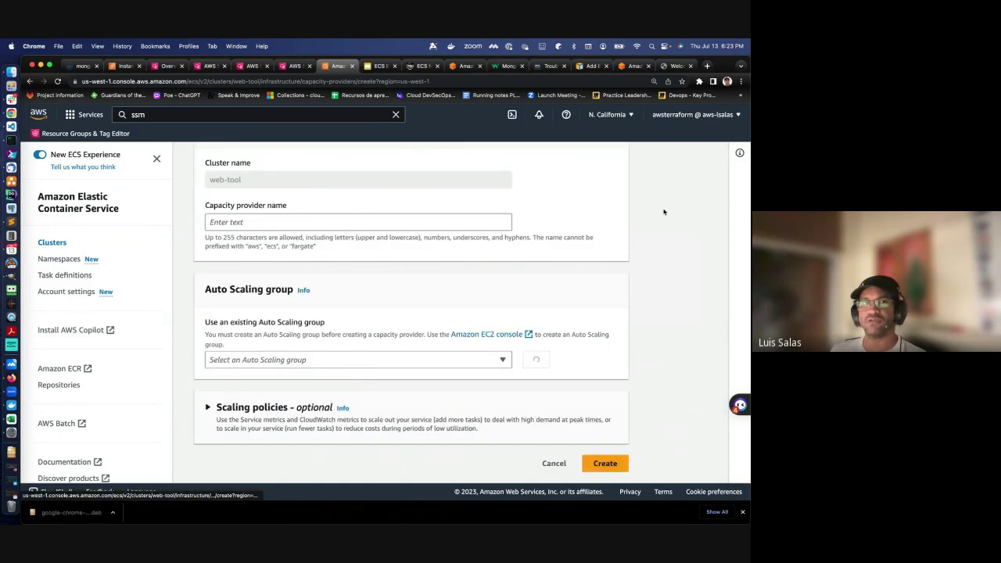
{"action": "left_click", "coordinate": [248, 227]}
{"action": "left_click", "coordinate": [339, 364]}
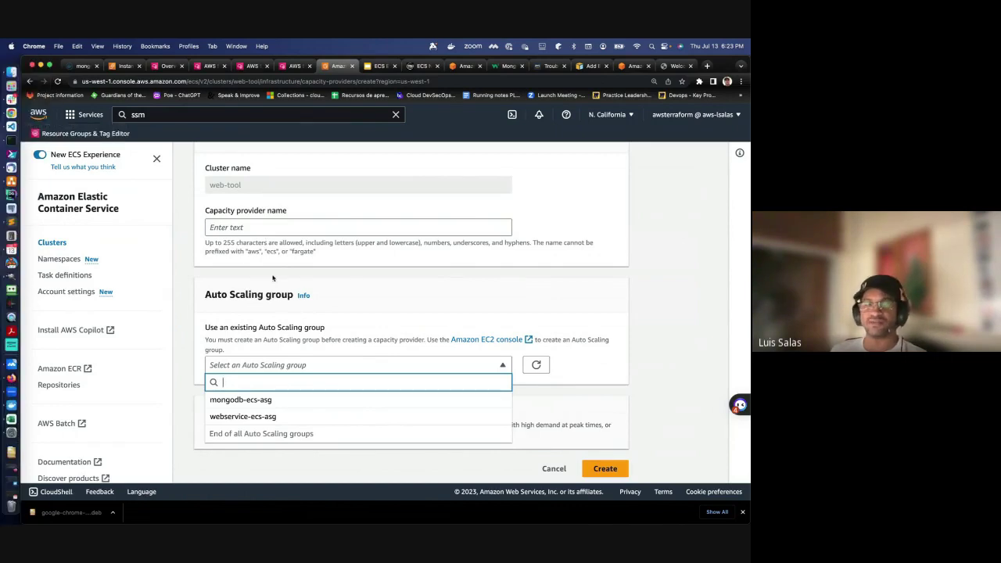
{"action": "left_click", "coordinate": [273, 280]}
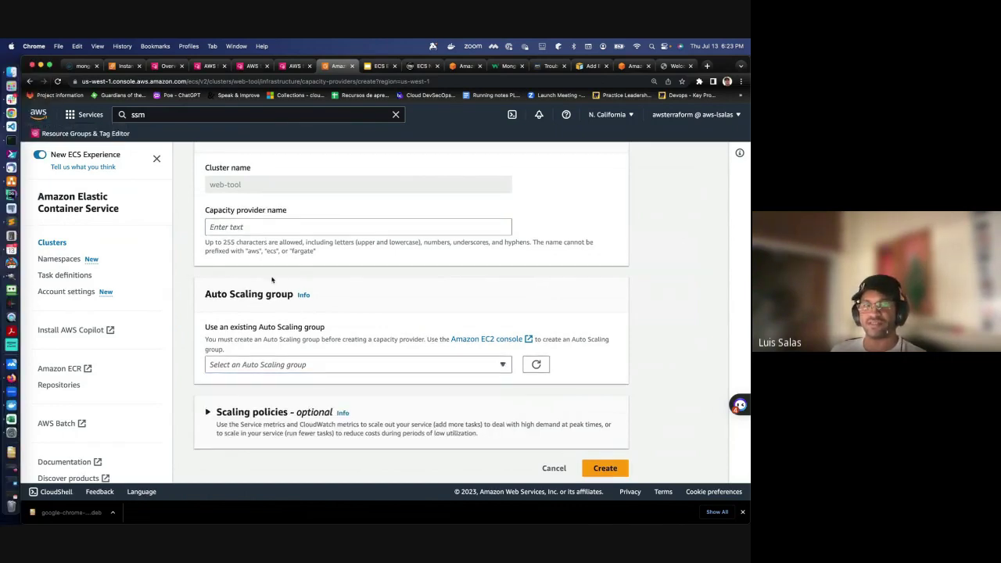
{"action": "left_click", "coordinate": [209, 412]}
{"action": "scroll", "coordinate": [383, 358], "scroll_direction": "down", "scroll_amount": 3}
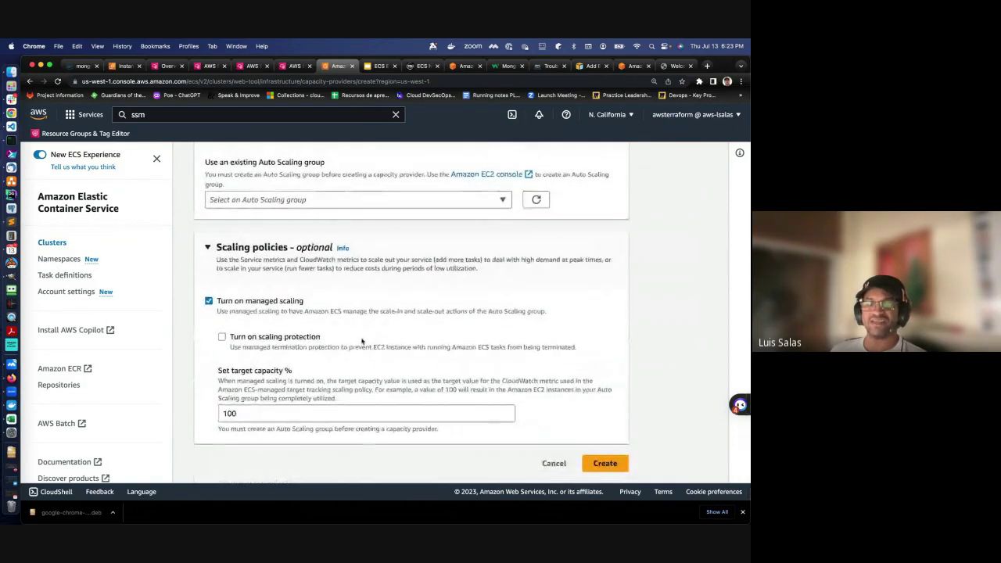
{"action": "scroll", "coordinate": [282, 335], "scroll_direction": "up", "scroll_amount": 1}
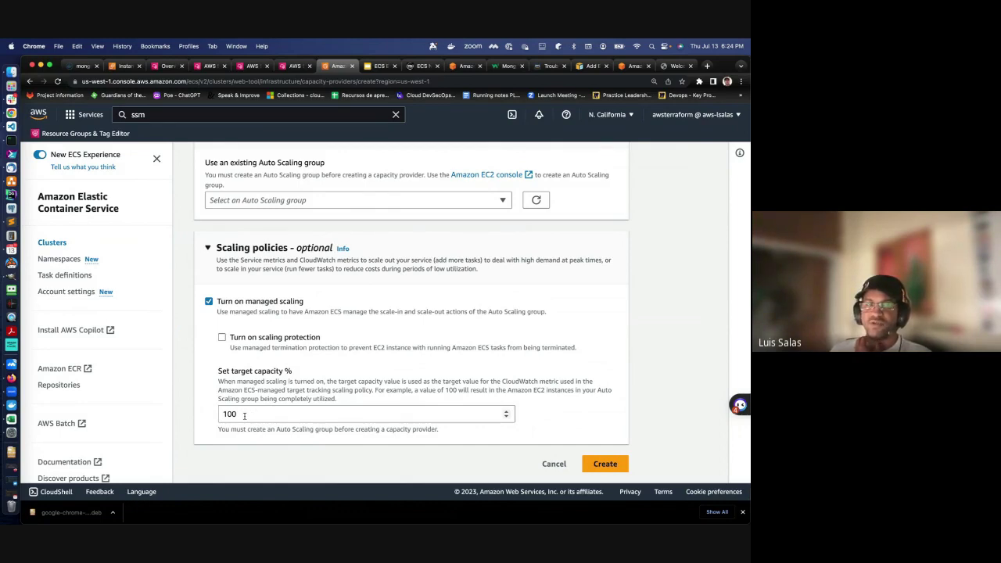
{"action": "double_click", "coordinate": [236, 414]}
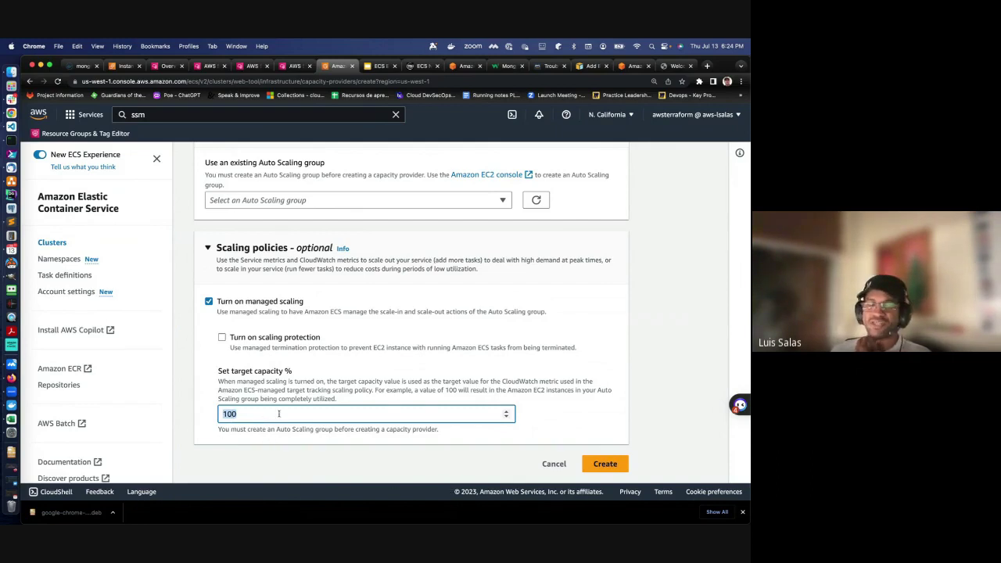
{"action": "left_click", "coordinate": [252, 416]}
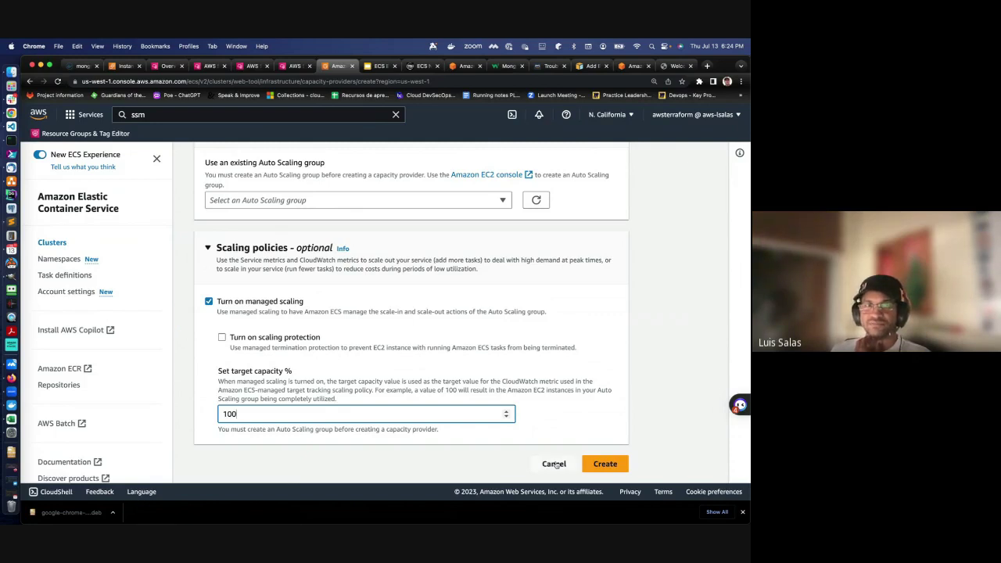
{"action": "scroll", "coordinate": [411, 343], "scroll_direction": "up", "scroll_amount": 3}
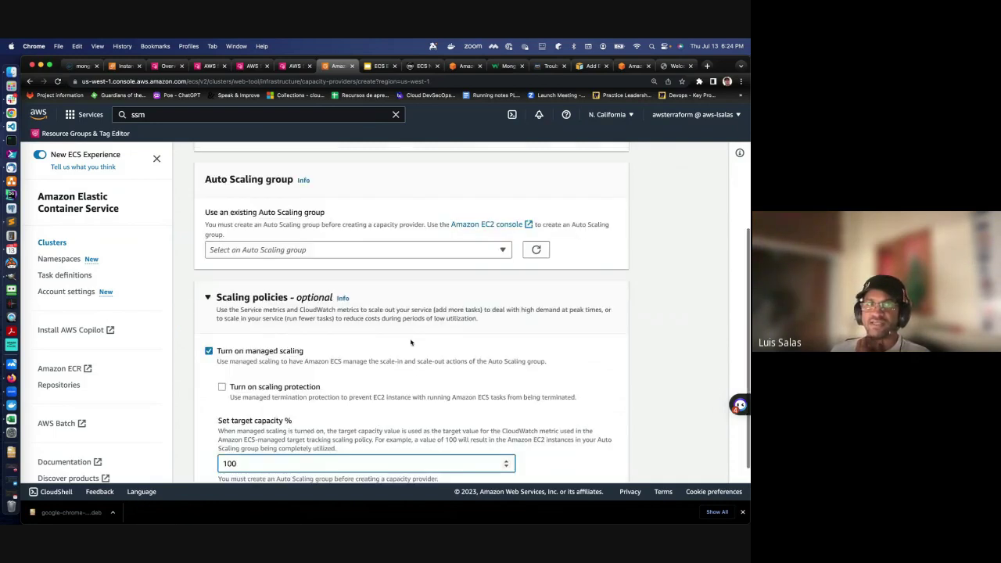
{"action": "scroll", "coordinate": [411, 342], "scroll_direction": "up", "scroll_amount": 3}
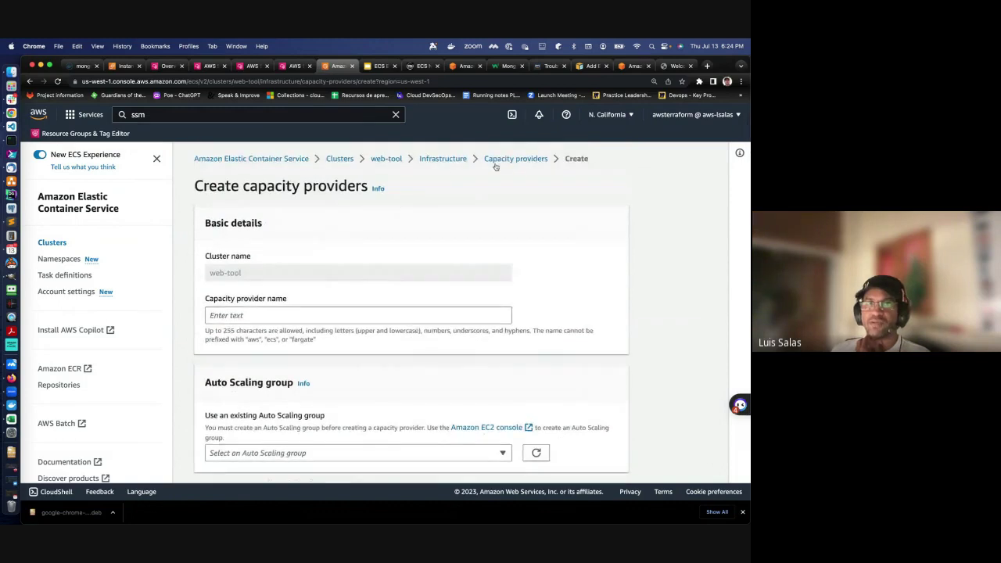
Abandon the unsaved capacity provider form and reopen the web-tool cluster, now with 3 container instances
{"action": "left_click", "coordinate": [518, 163]}
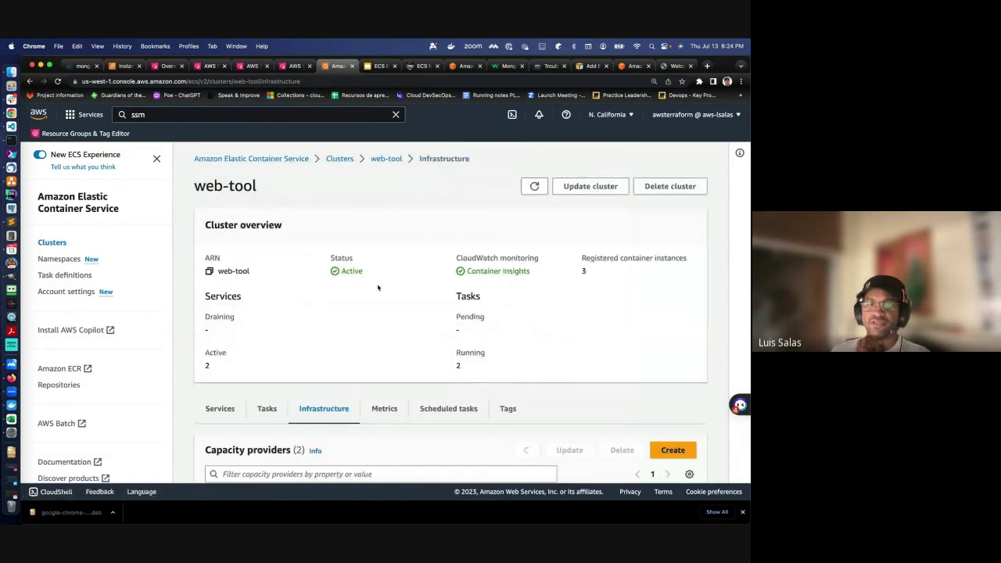
{"action": "scroll", "coordinate": [379, 288], "scroll_direction": "down", "scroll_amount": 5}
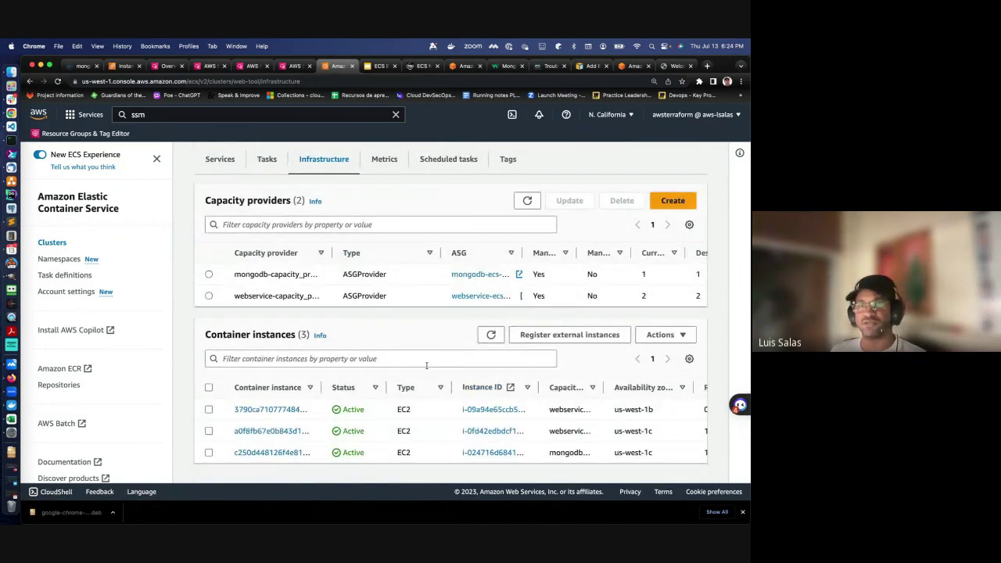
{"action": "scroll", "coordinate": [427, 365], "scroll_direction": "up", "scroll_amount": 5}
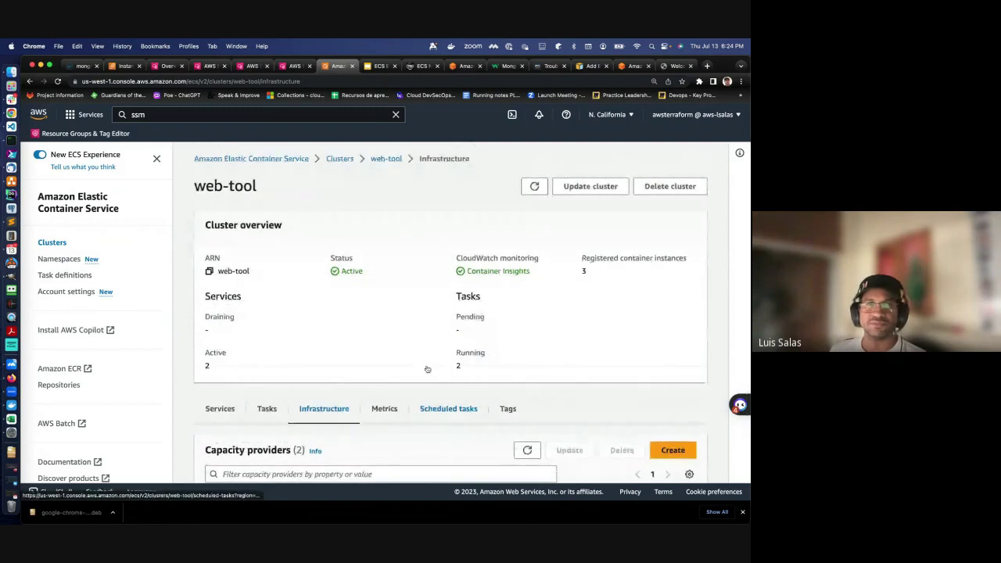
{"action": "left_click", "coordinate": [339, 158]}
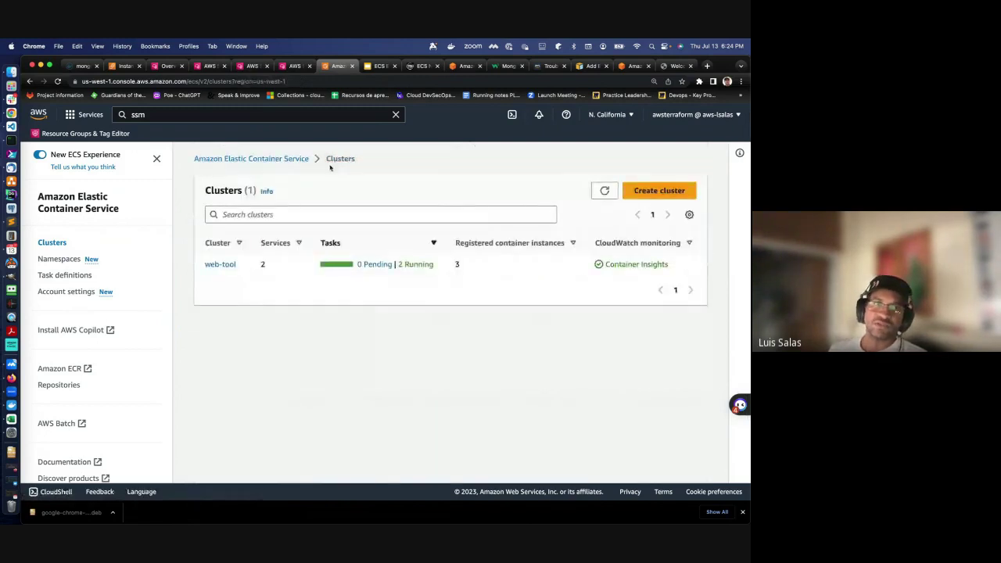
{"action": "left_click", "coordinate": [218, 264]}
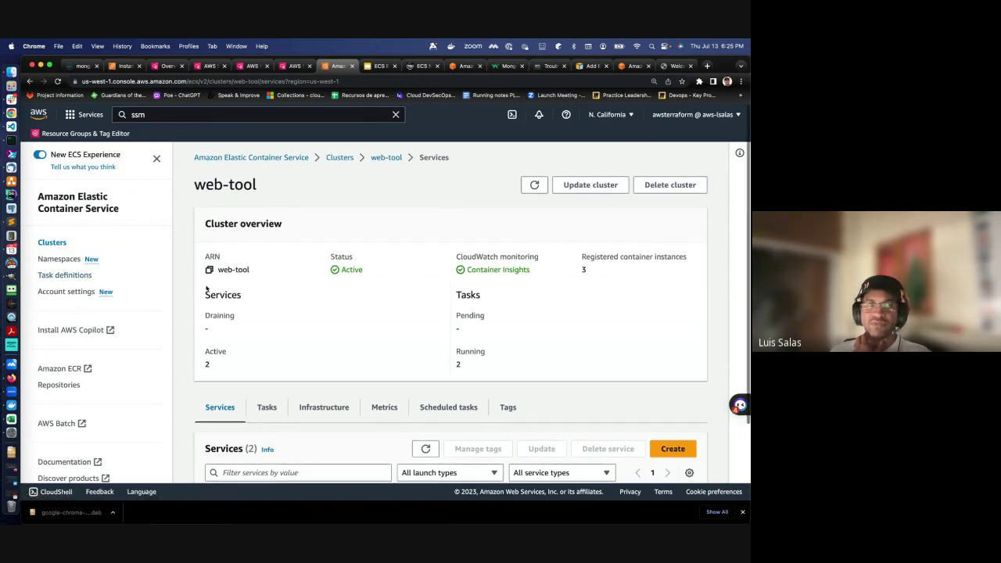
{"action": "scroll", "coordinate": [207, 288], "scroll_direction": "down", "scroll_amount": 1}
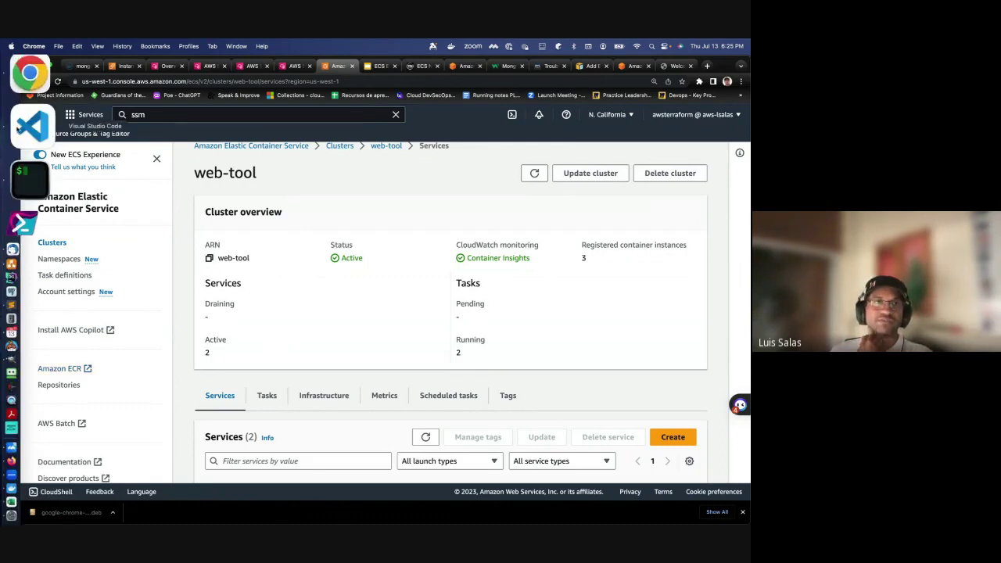
{"action": "left_click", "coordinate": [19, 128]}
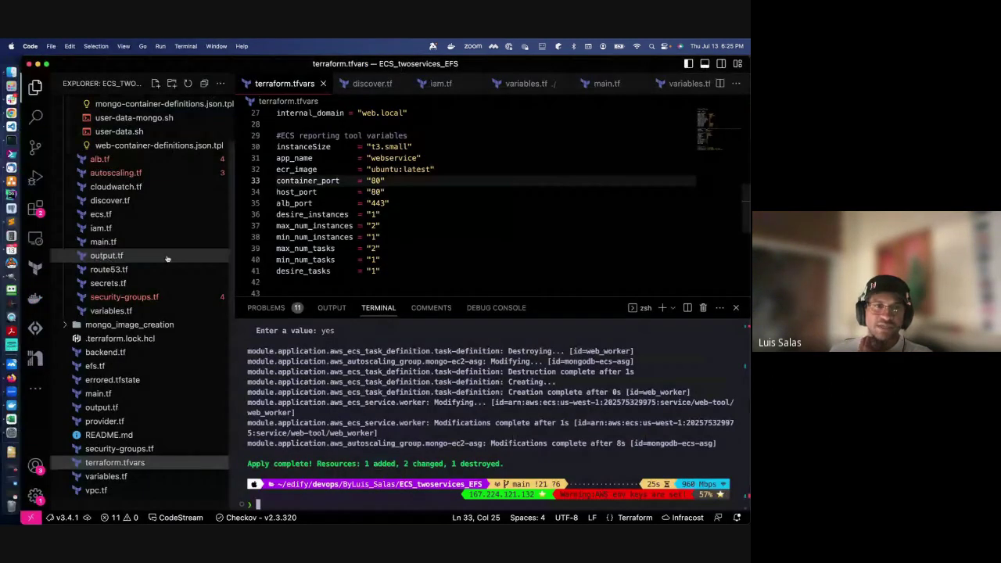
Inspect the ecr_image value ubuntu:latest on line 32 of terraform.tfvars
{"action": "left_click", "coordinate": [141, 464]}
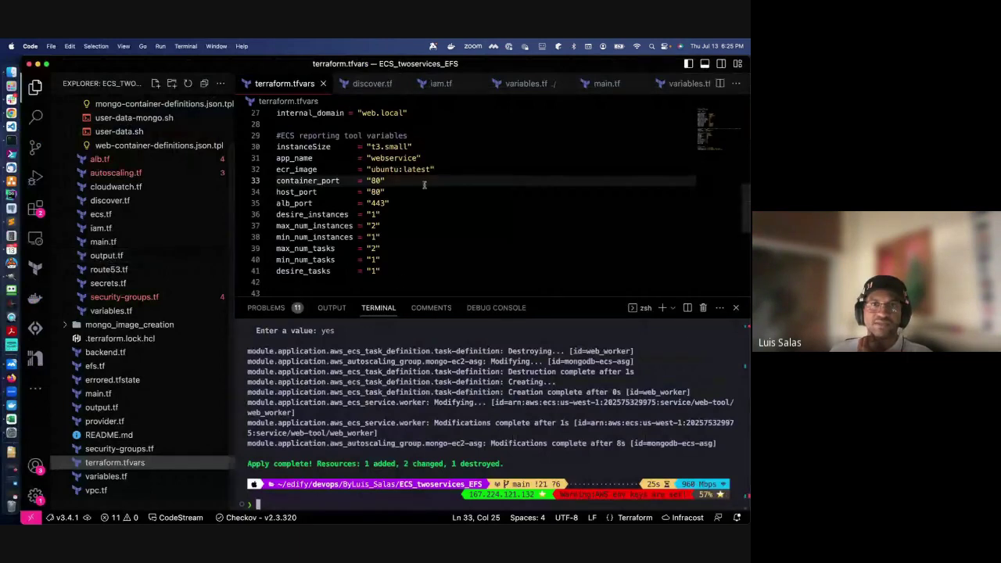
{"action": "left_click_drag", "start_coordinate": [428, 171], "coordinate": [372, 170]}
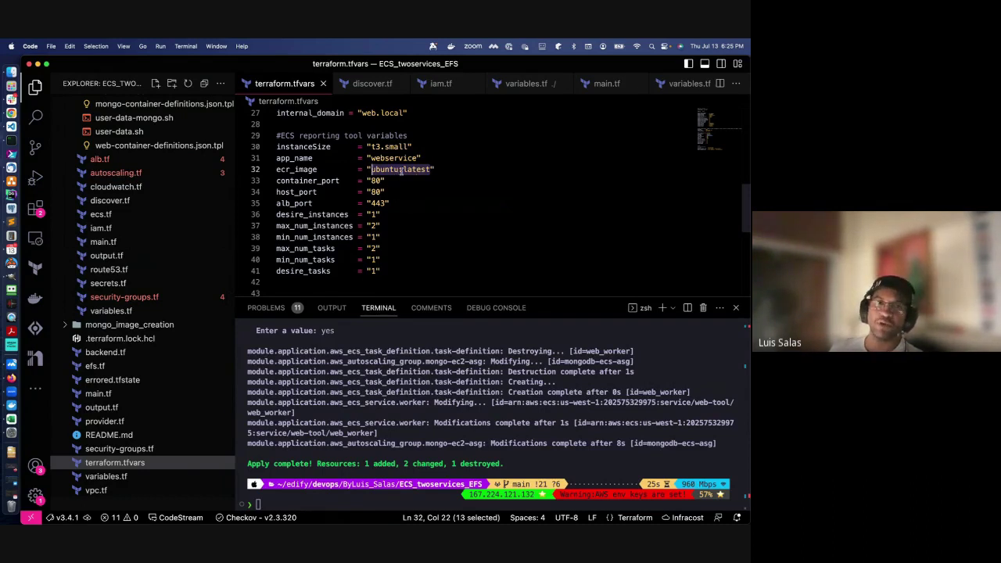
{"action": "scroll", "coordinate": [402, 170], "scroll_direction": "up", "scroll_amount": 2}
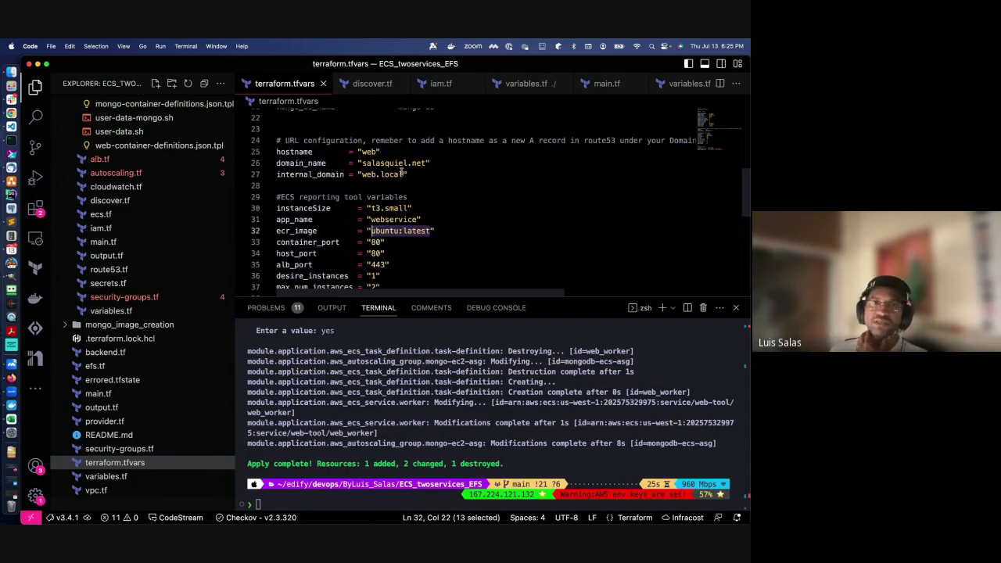
{"action": "scroll", "coordinate": [401, 172], "scroll_direction": "up", "scroll_amount": 7}
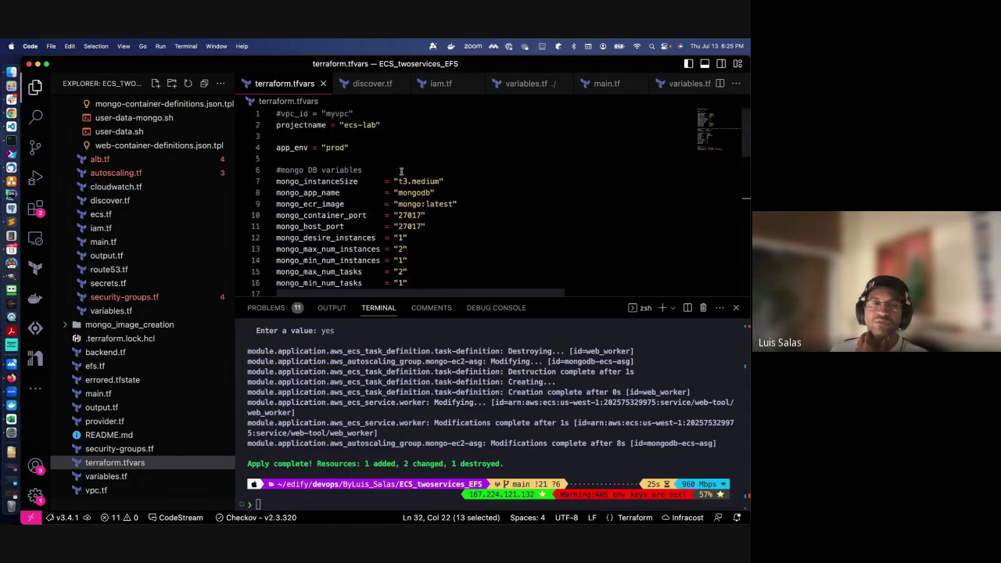
{"action": "scroll", "coordinate": [401, 171], "scroll_direction": "down", "scroll_amount": 9}
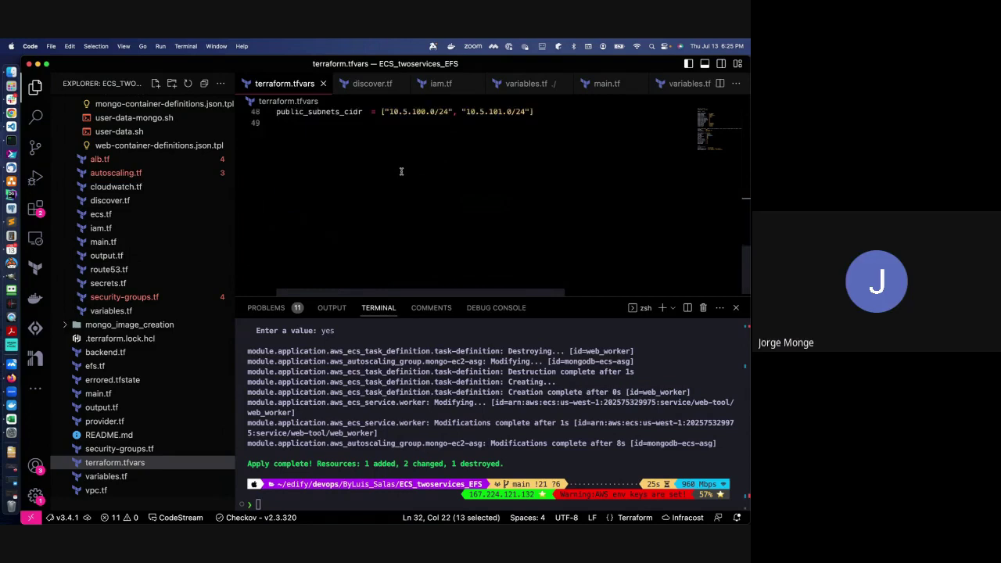
{"action": "scroll", "coordinate": [401, 170], "scroll_direction": "up", "scroll_amount": 4}
{"action": "scroll", "coordinate": [403, 209], "scroll_direction": "down", "scroll_amount": 2}
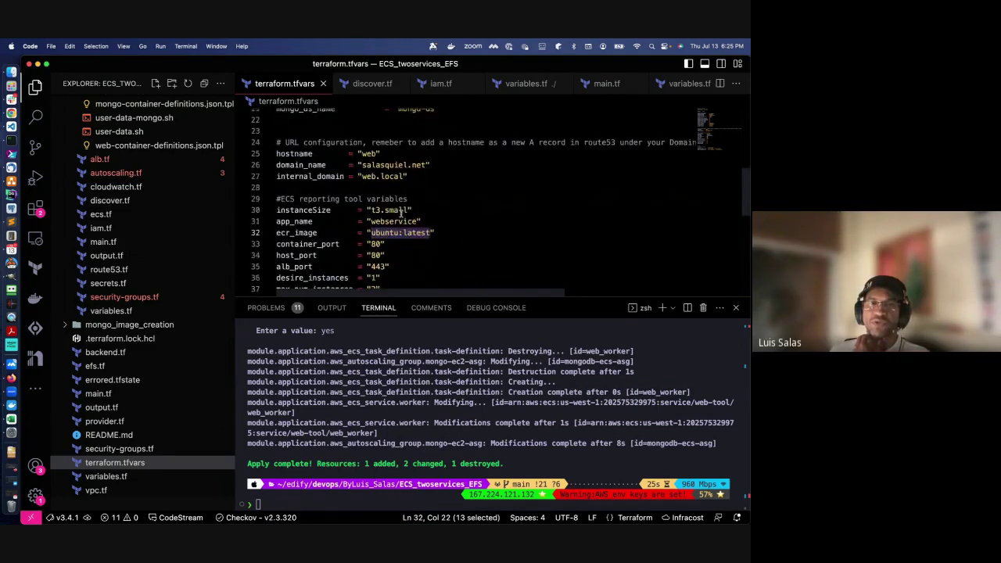
{"action": "left_click", "coordinate": [17, 114]}
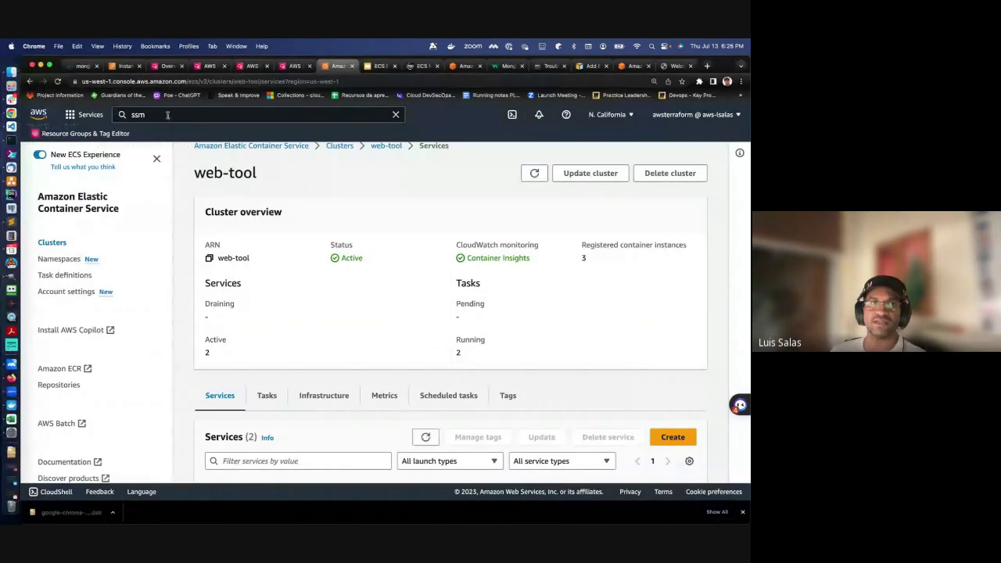
List the Amazon ECR repositories in the US East (N. Virginia) region
{"action": "left_click", "coordinate": [63, 368]}
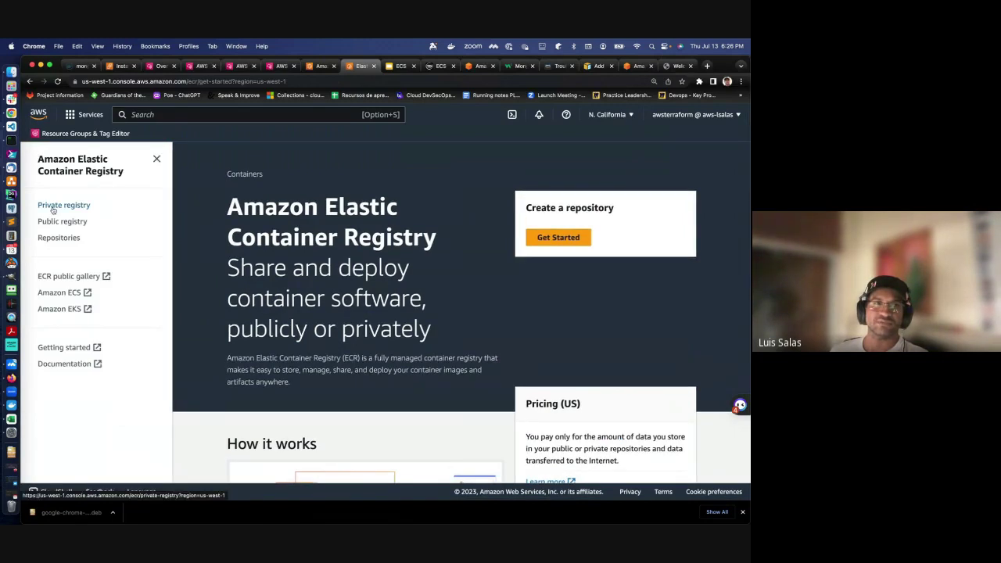
{"action": "left_click", "coordinate": [58, 238]}
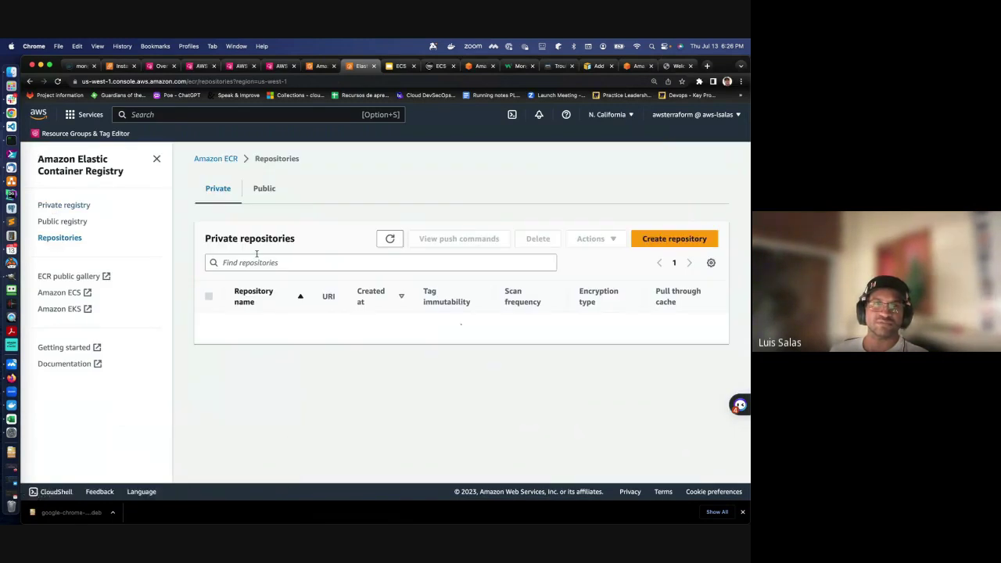
{"action": "left_click", "coordinate": [610, 114]}
{"action": "left_click", "coordinate": [540, 146]}
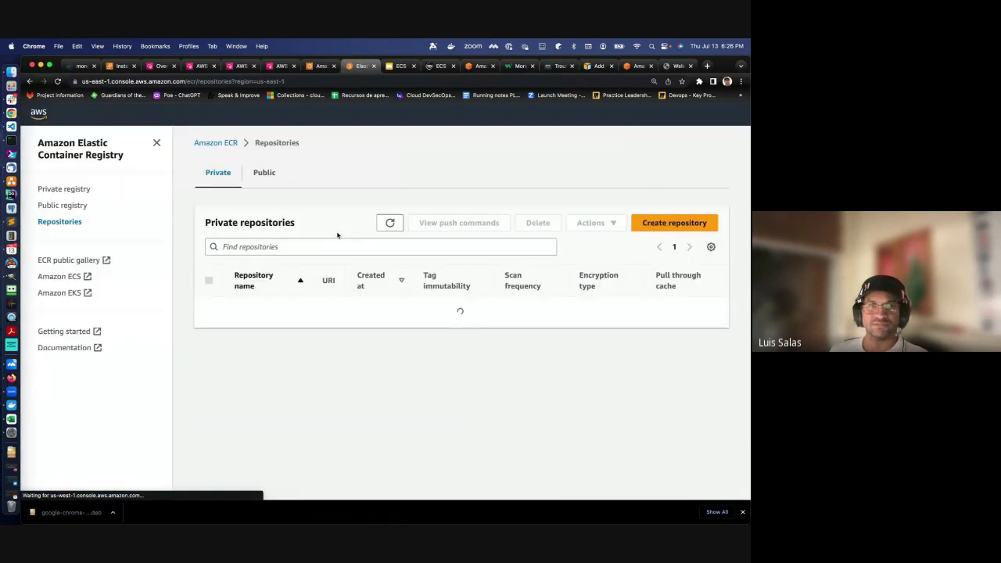
{"action": "scroll", "coordinate": [338, 235], "scroll_direction": "down", "scroll_amount": 3}
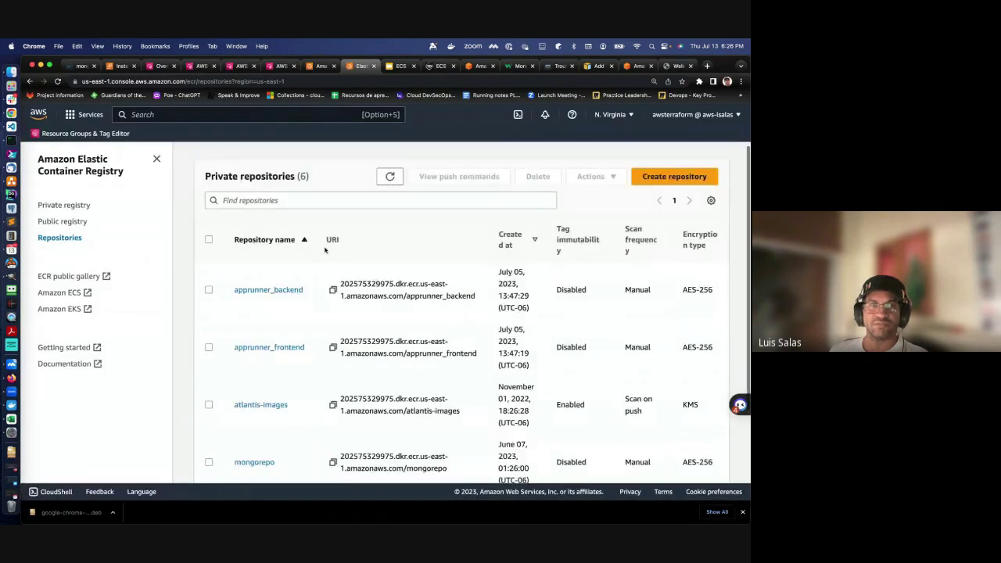
{"action": "scroll", "coordinate": [284, 251], "scroll_direction": "up", "scroll_amount": 1}
Copy and select the URI of the apprunner_backend image tagged latest
{"action": "left_click", "coordinate": [274, 278]}
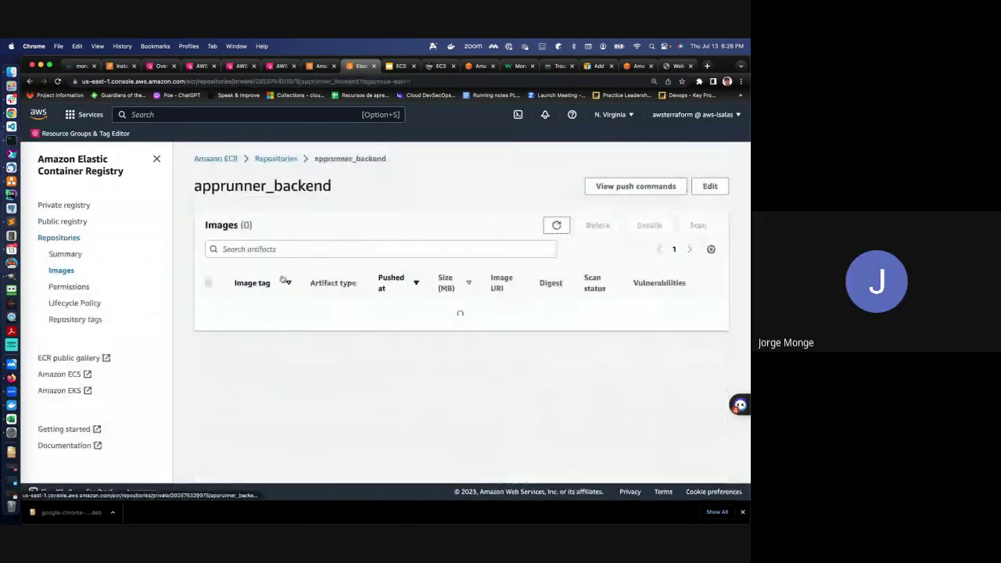
{"action": "left_click", "coordinate": [243, 327]}
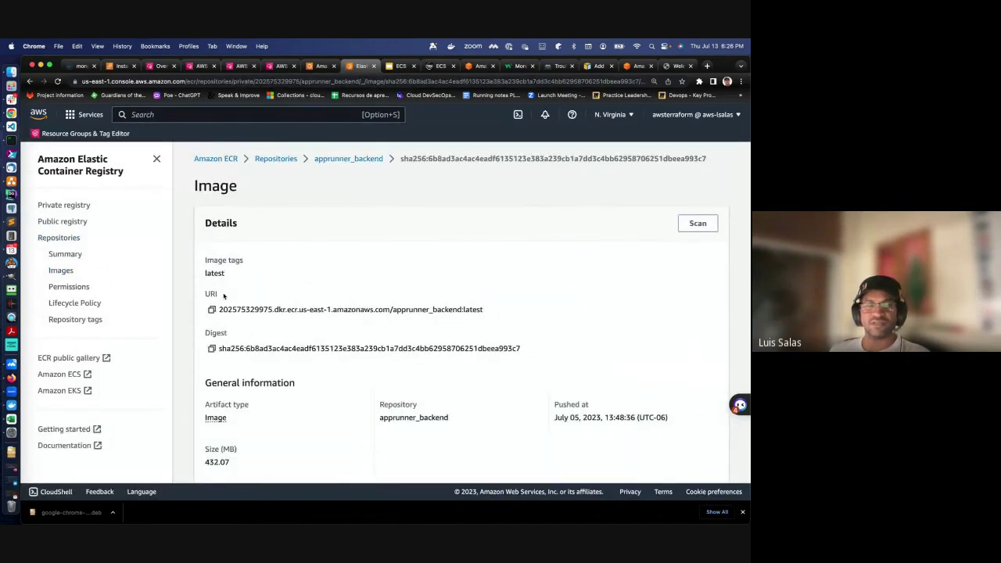
{"action": "left_click", "coordinate": [211, 311]}
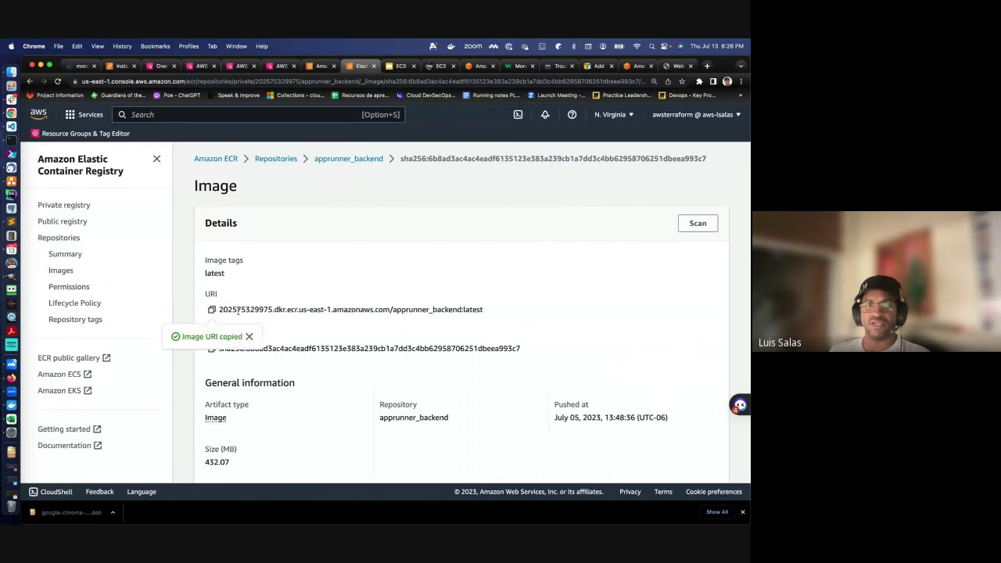
{"action": "left_click_drag", "start_coordinate": [219, 310], "coordinate": [354, 327]}
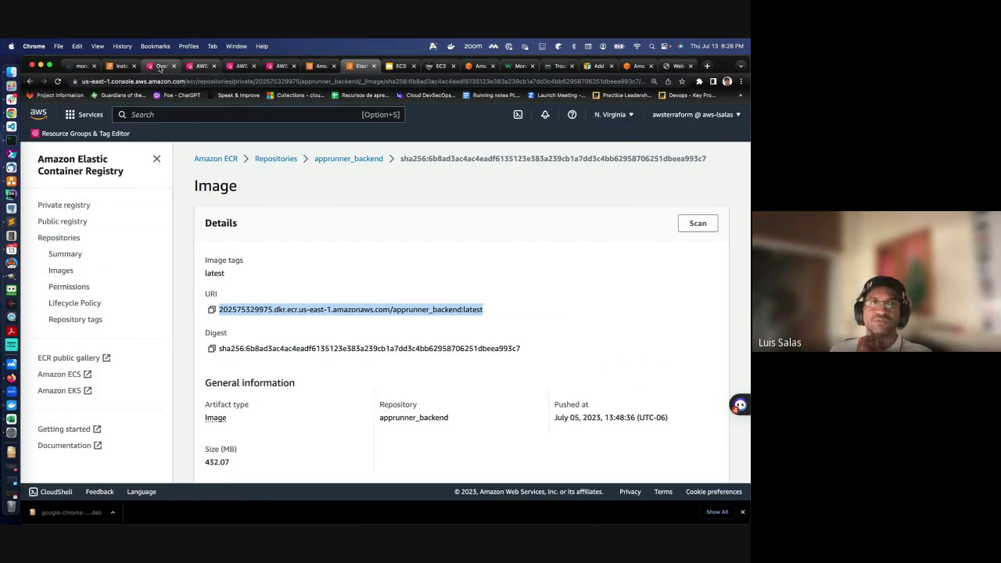
{"action": "left_click", "coordinate": [125, 67]}
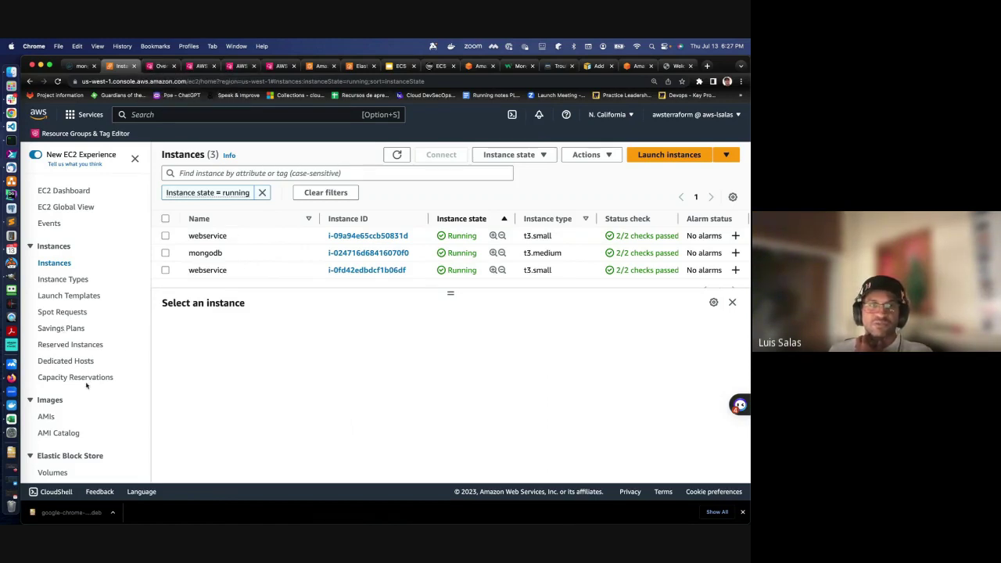
{"action": "scroll", "coordinate": [83, 415], "scroll_direction": "down", "scroll_amount": 6}
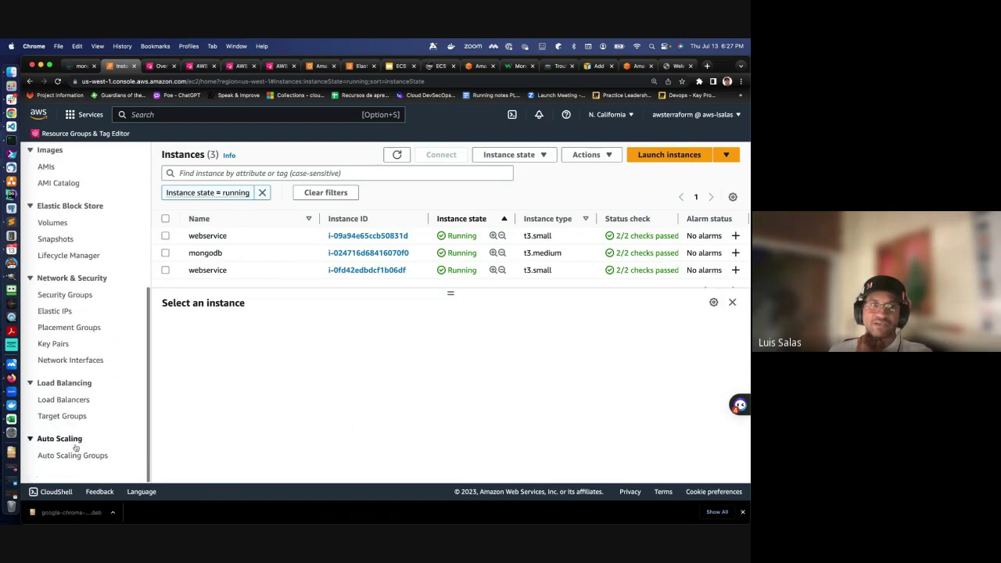
{"action": "left_click", "coordinate": [79, 456]}
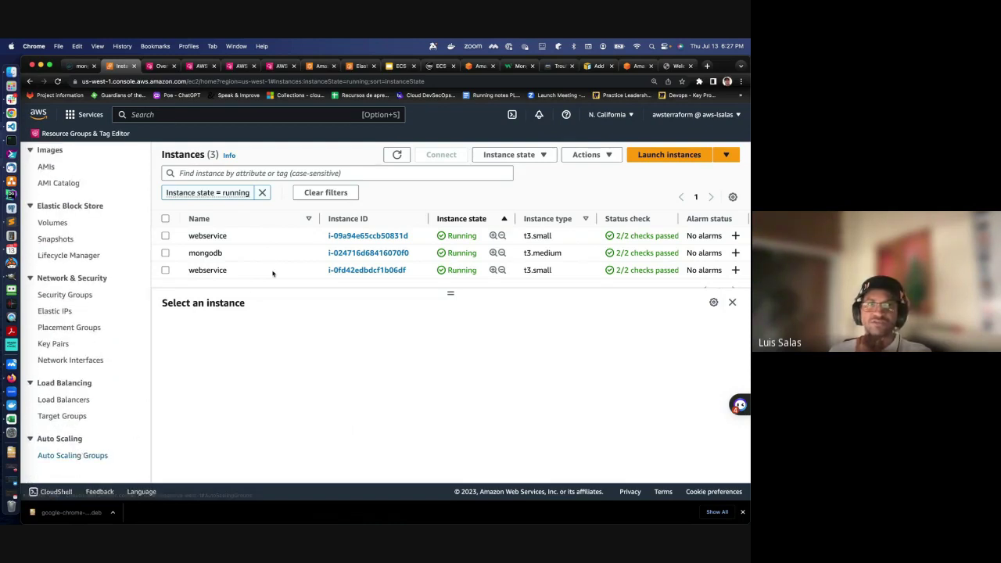
{"action": "left_click", "coordinate": [165, 270]}
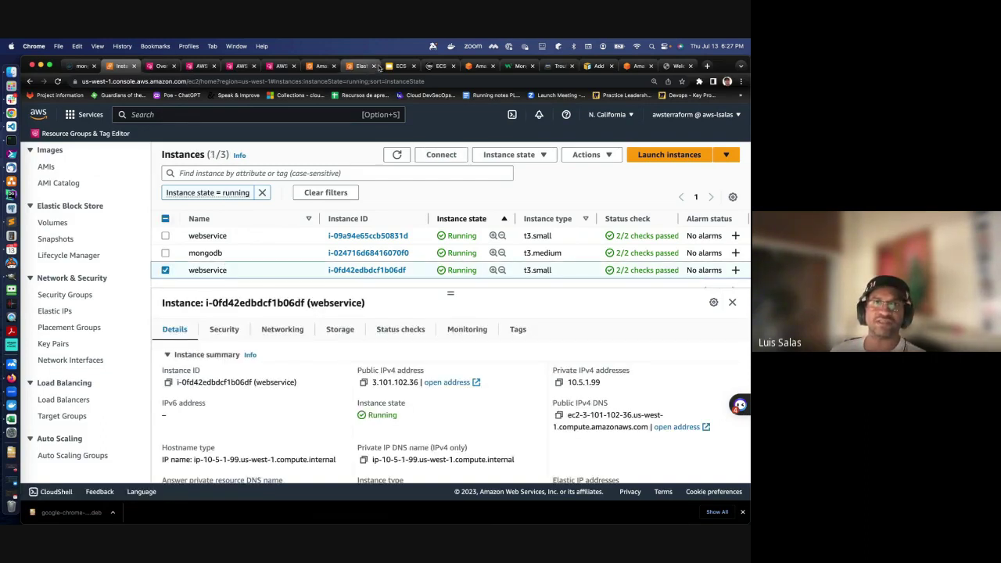
{"action": "left_click", "coordinate": [357, 67]}
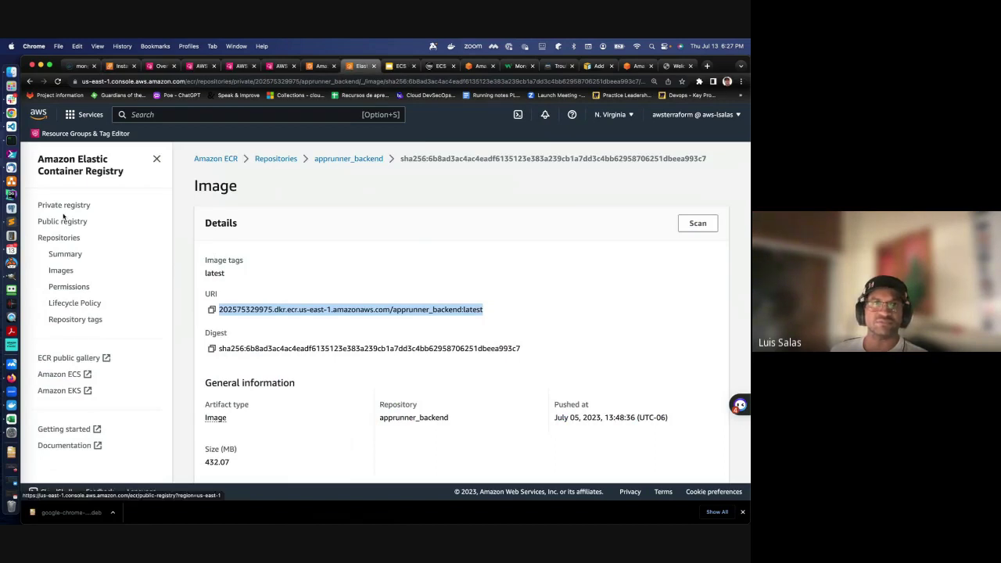
Open the web_worker service in the web-tool cluster and refresh its health page
{"action": "key", "text": "ctrl+shift+Tab"}
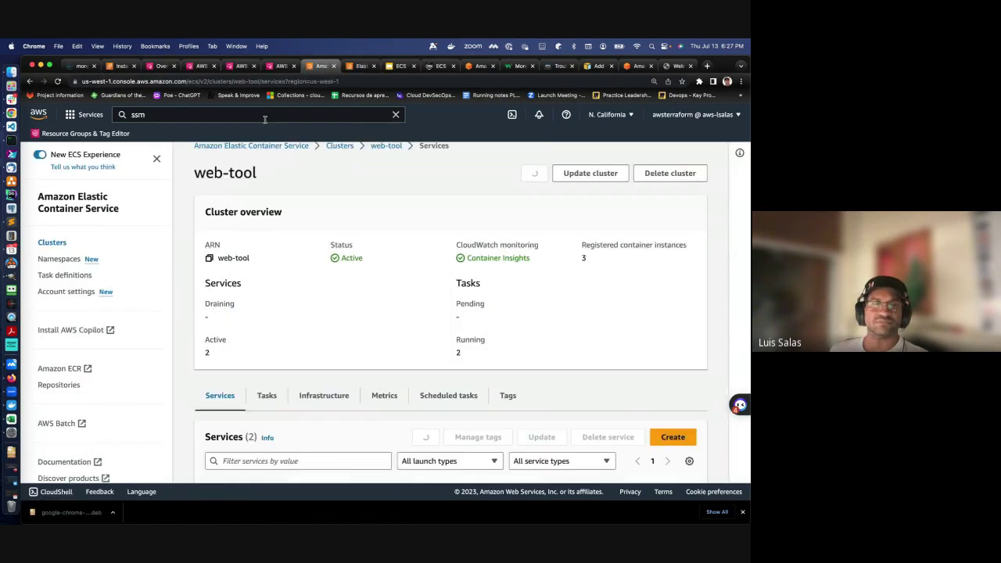
{"action": "left_click", "coordinate": [52, 244]}
{"action": "left_click", "coordinate": [221, 265]}
{"action": "scroll", "coordinate": [297, 309], "scroll_direction": "down", "scroll_amount": 2}
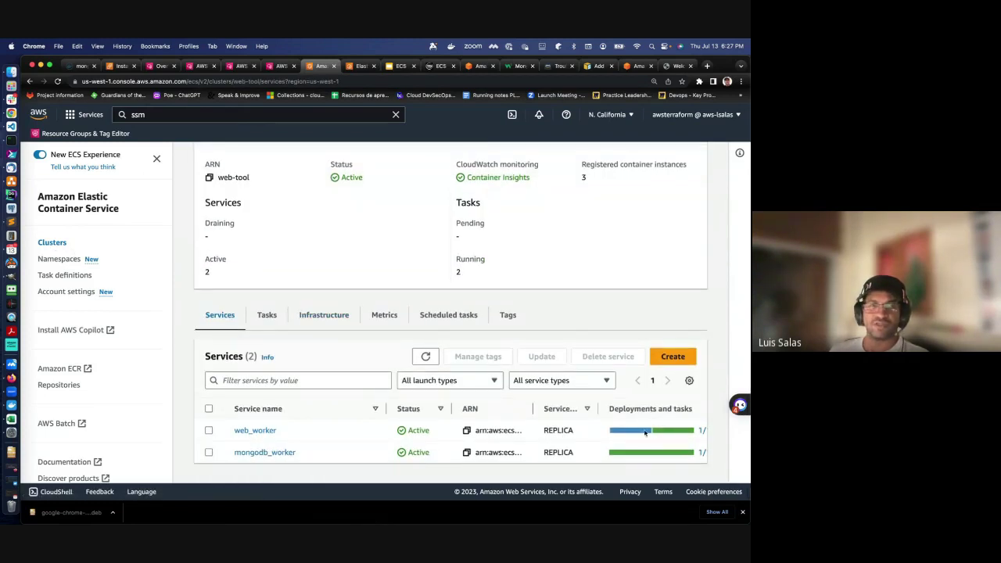
{"action": "left_click", "coordinate": [273, 432]}
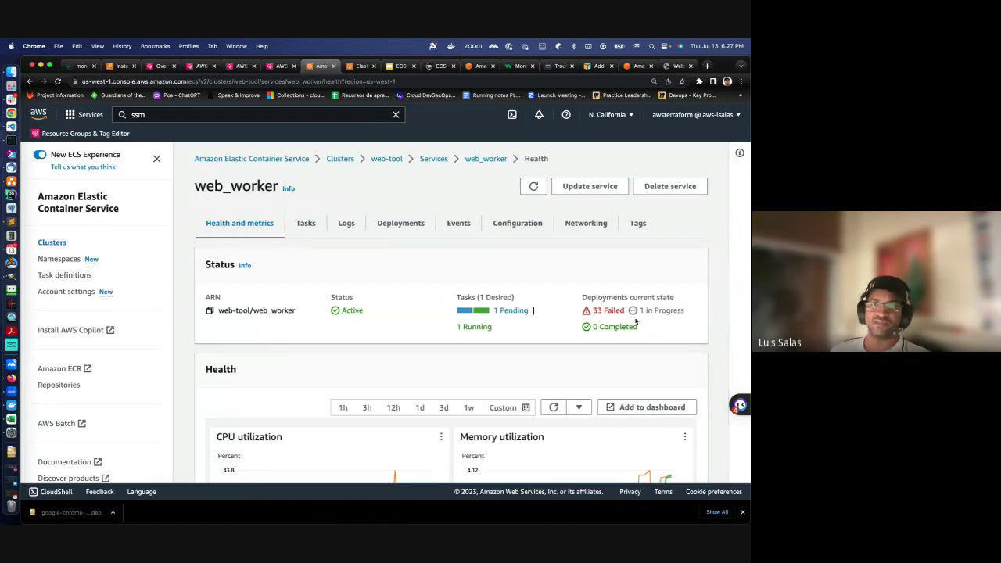
{"action": "scroll", "coordinate": [574, 346], "scroll_direction": "down", "scroll_amount": 1}
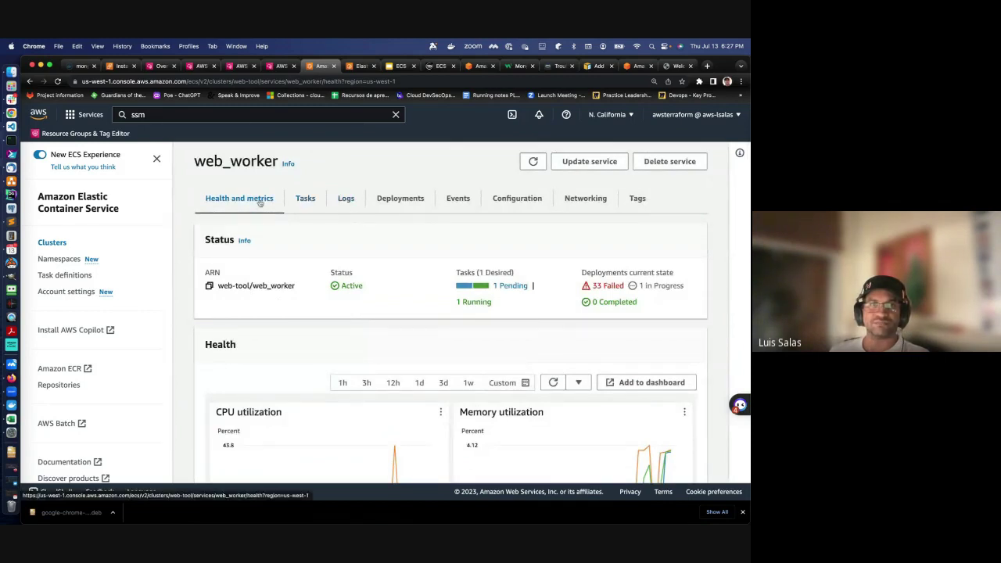
{"action": "scroll", "coordinate": [381, 306], "scroll_direction": "up", "scroll_amount": 1}
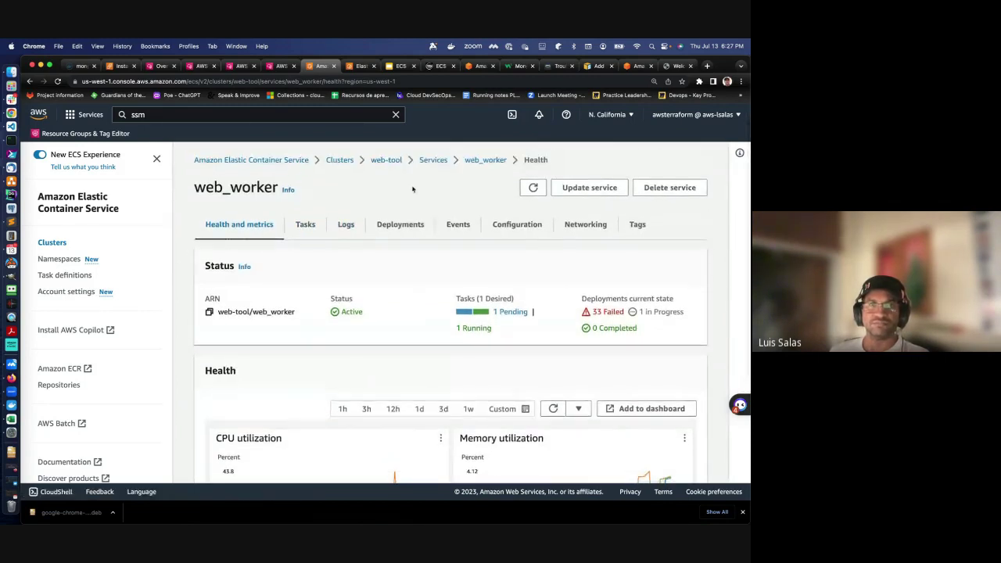
{"action": "left_click", "coordinate": [486, 160]}
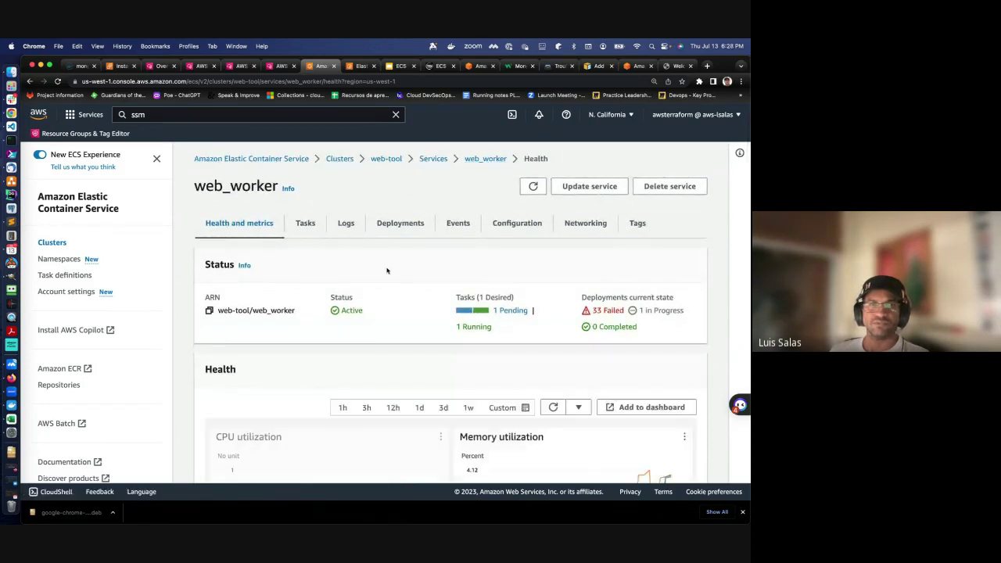
List web_worker's running task and widen the Container runtime ID column to show the full ID
{"action": "left_click", "coordinate": [304, 224]}
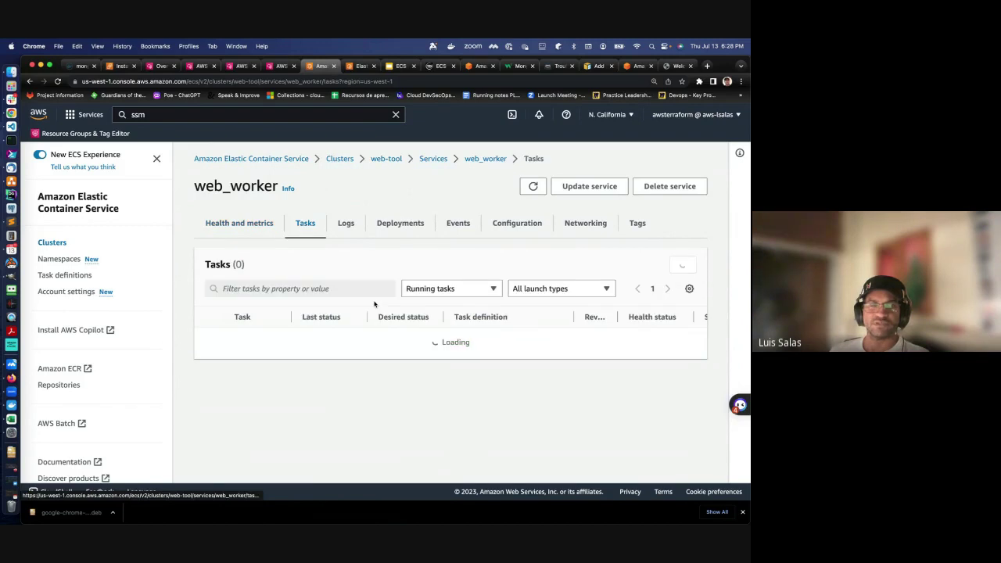
{"action": "scroll", "coordinate": [374, 305], "scroll_direction": "down", "scroll_amount": 2}
{"action": "scroll", "coordinate": [597, 407], "scroll_direction": "down", "scroll_amount": 1}
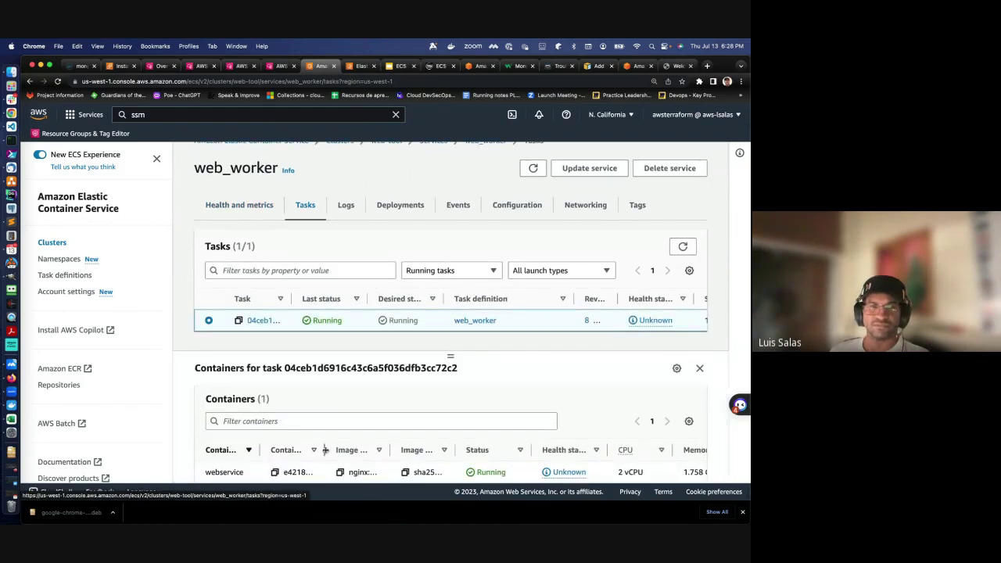
{"action": "right_click", "coordinate": [326, 448]}
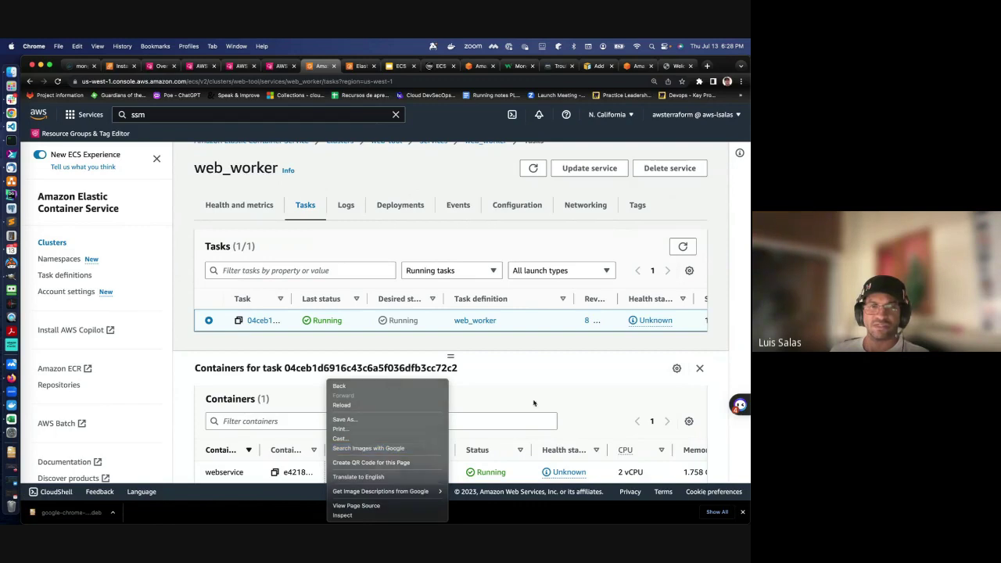
{"action": "left_click", "coordinate": [321, 447]}
{"action": "left_click_drag", "start_coordinate": [321, 447], "coordinate": [581, 445]}
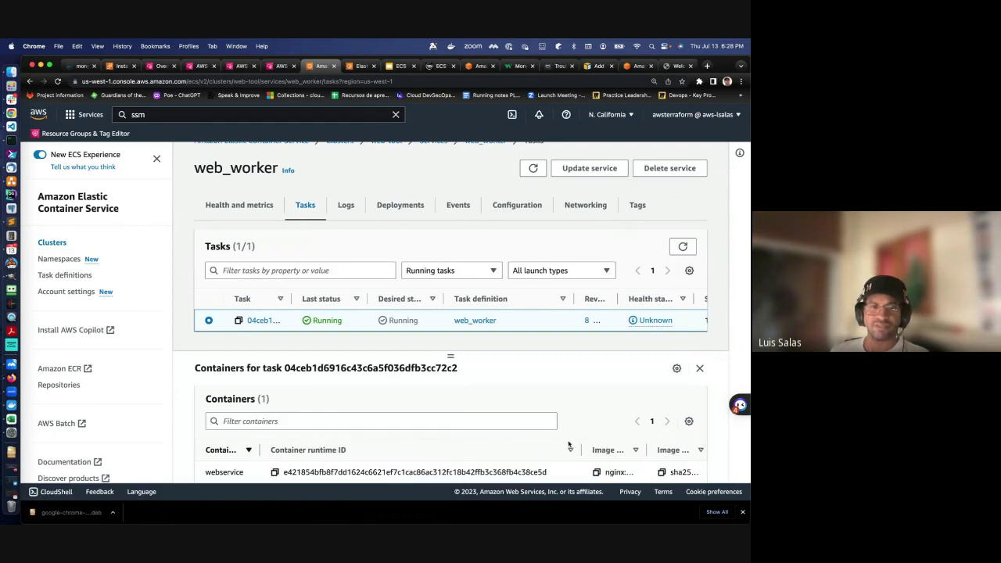
{"action": "scroll", "coordinate": [338, 372], "scroll_direction": "up", "scroll_amount": 1}
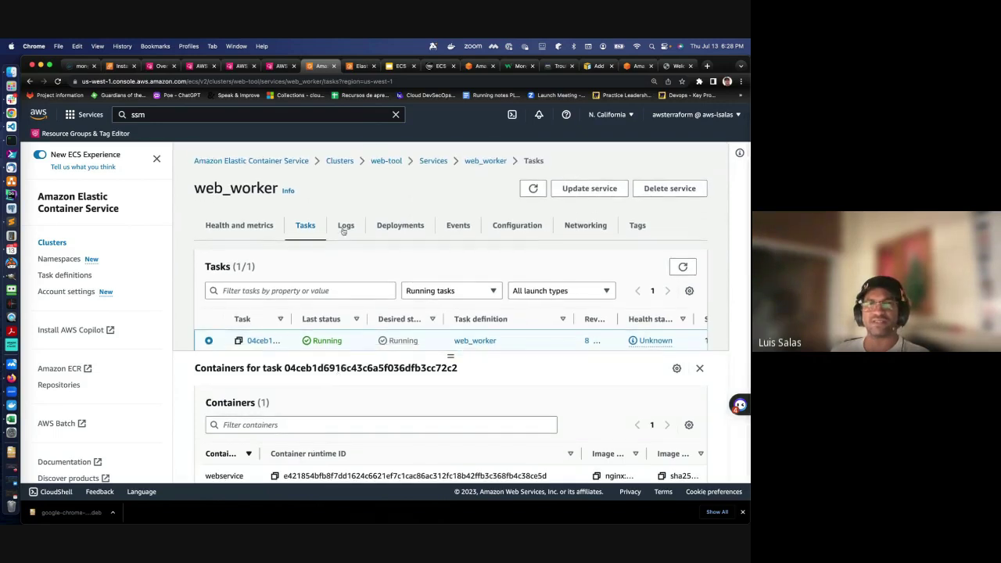
{"action": "left_click", "coordinate": [430, 160]}
{"action": "scroll", "coordinate": [333, 290], "scroll_direction": "down", "scroll_amount": 2}
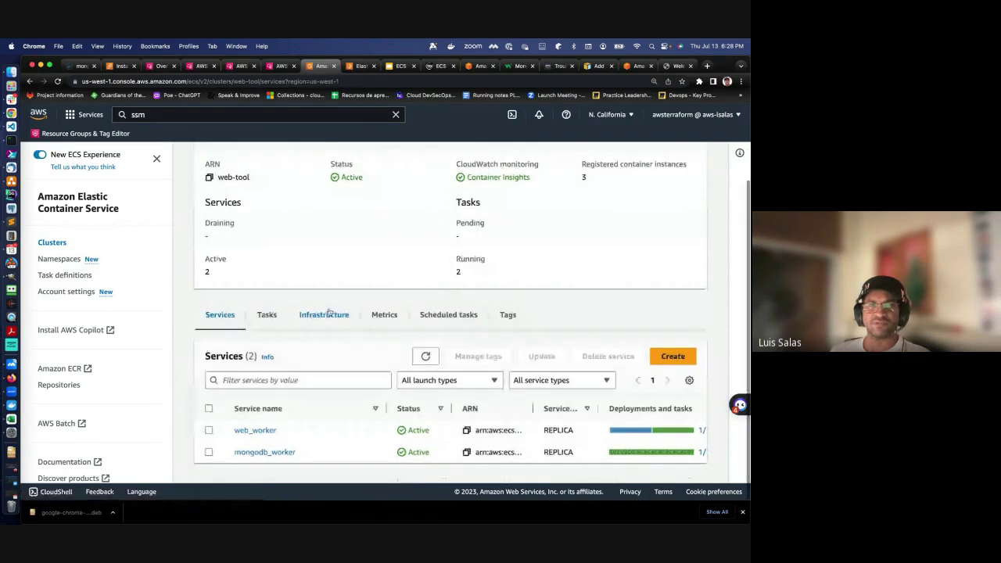
{"action": "left_click", "coordinate": [332, 313]}
{"action": "scroll", "coordinate": [336, 298], "scroll_direction": "down", "scroll_amount": 5}
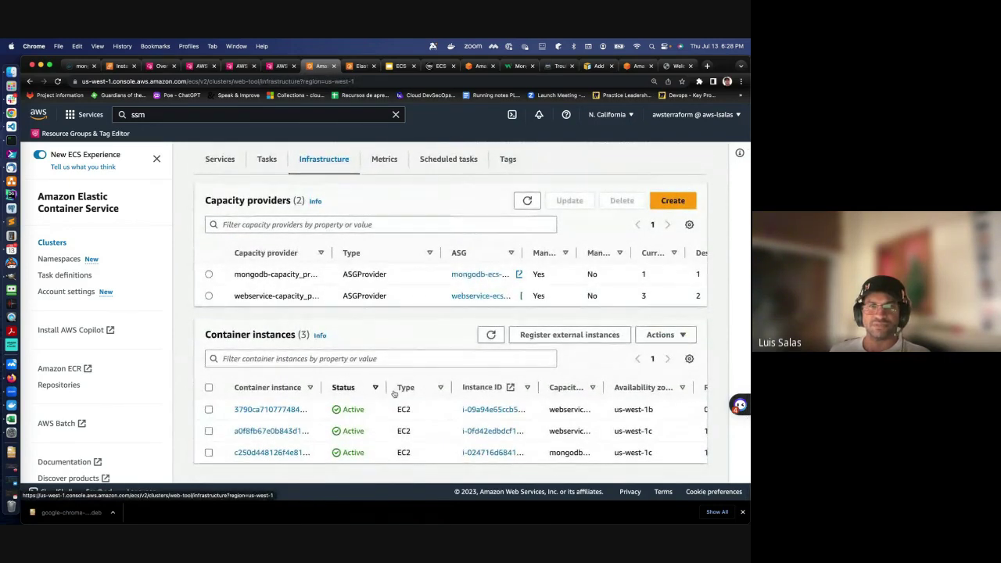
{"action": "left_click_drag", "start_coordinate": [539, 387], "coordinate": [608, 381]}
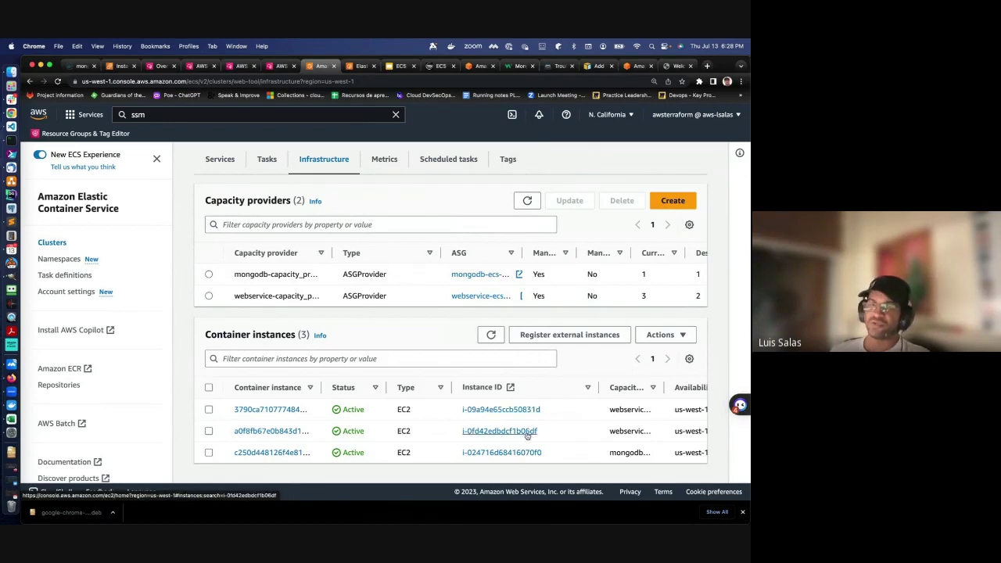
{"action": "scroll", "coordinate": [462, 390], "scroll_direction": "up", "scroll_amount": 2}
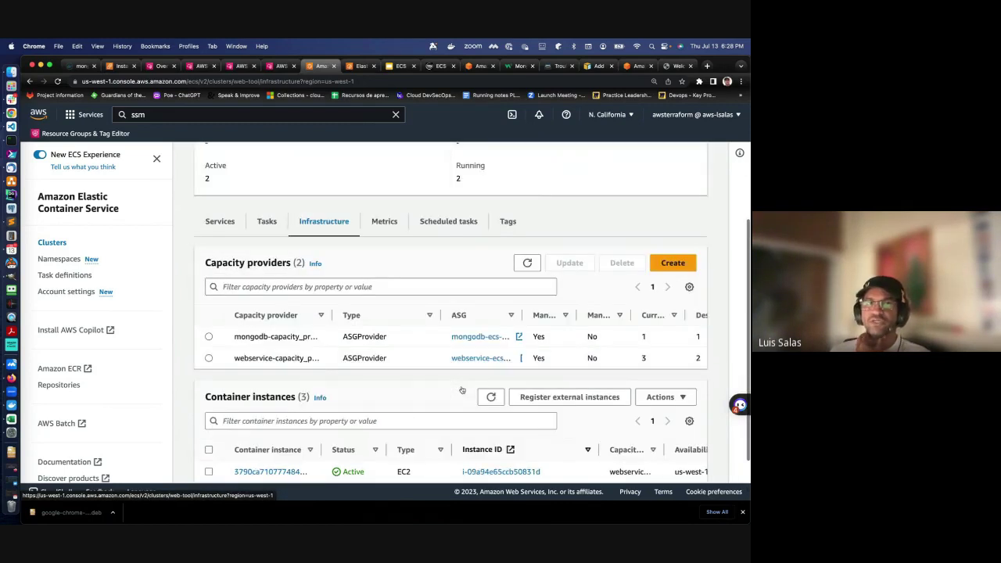
{"action": "scroll", "coordinate": [461, 390], "scroll_direction": "up", "scroll_amount": 1}
{"action": "scroll", "coordinate": [364, 335], "scroll_direction": "up", "scroll_amount": 3}
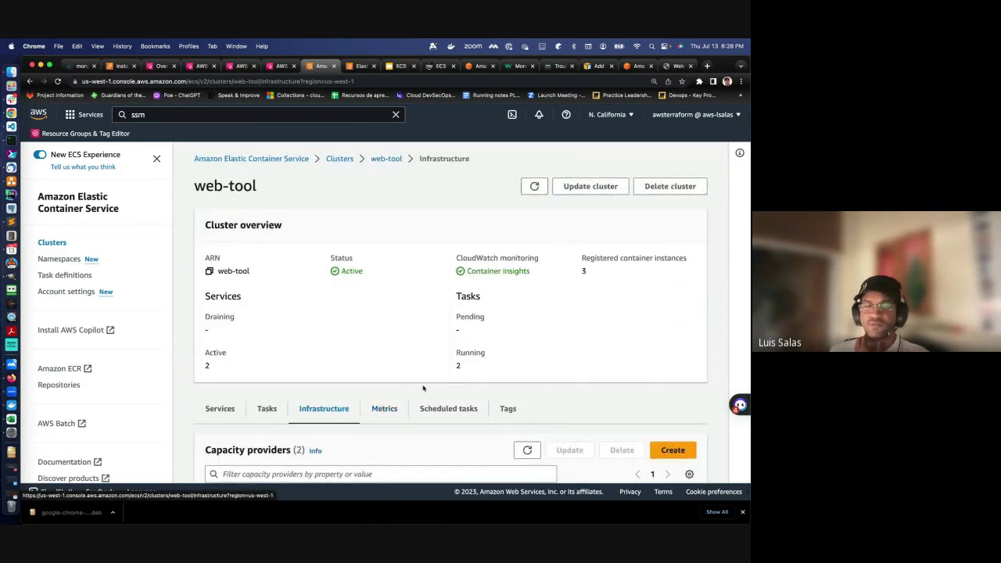
{"action": "left_click", "coordinate": [375, 160]}
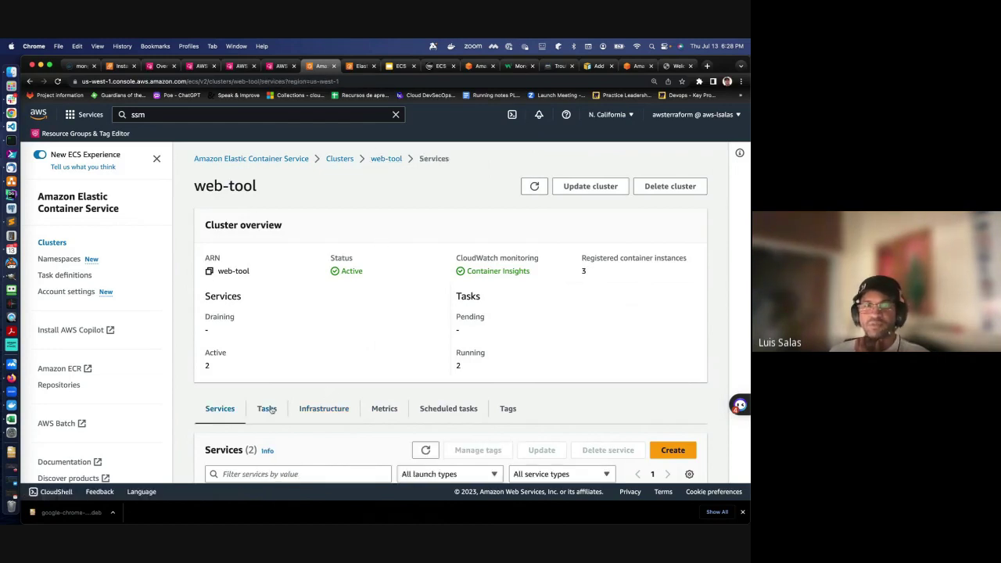
{"action": "scroll", "coordinate": [331, 413], "scroll_direction": "down", "scroll_amount": 3}
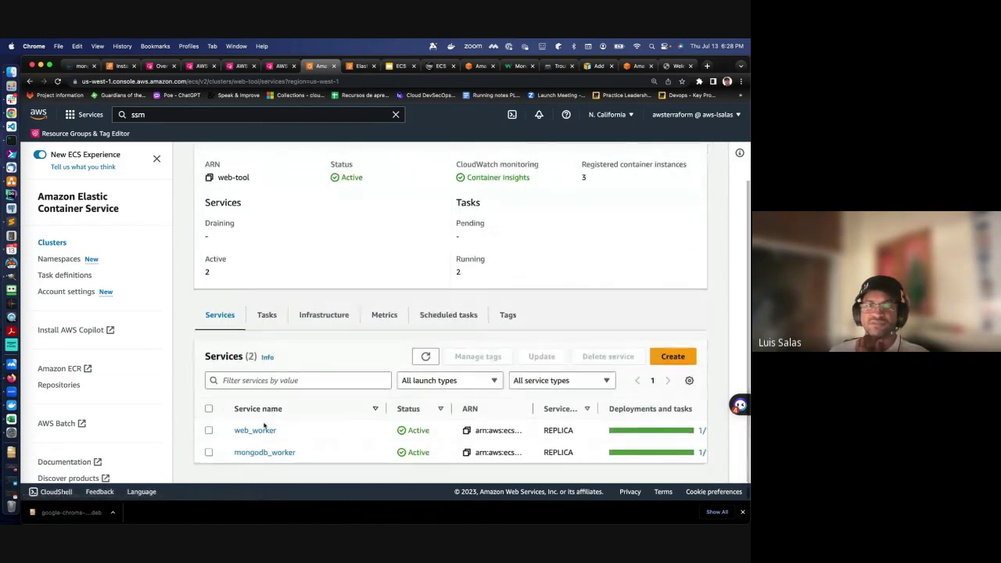
Review web_worker's deployments, highlighting the Primary deployment's 39 failed tasks
{"action": "left_click", "coordinate": [255, 431]}
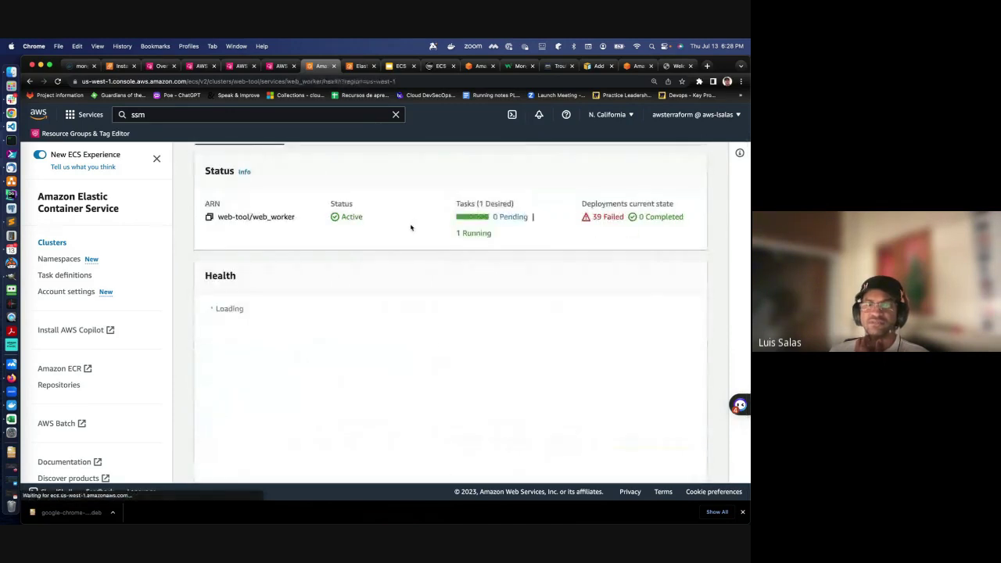
{"action": "scroll", "coordinate": [406, 228], "scroll_direction": "up", "scroll_amount": 3}
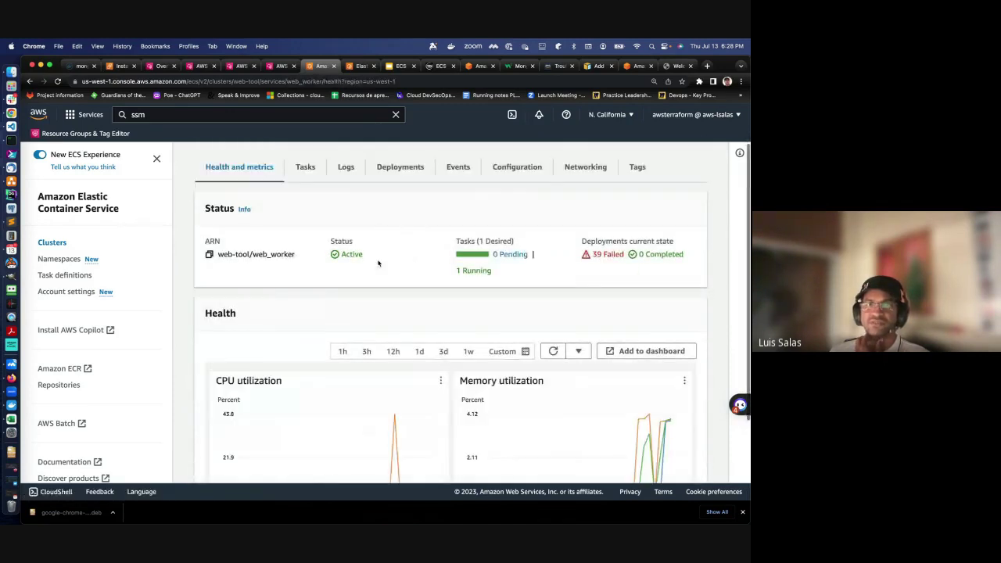
{"action": "left_click", "coordinate": [401, 223]}
{"action": "scroll", "coordinate": [397, 274], "scroll_direction": "down", "scroll_amount": 5}
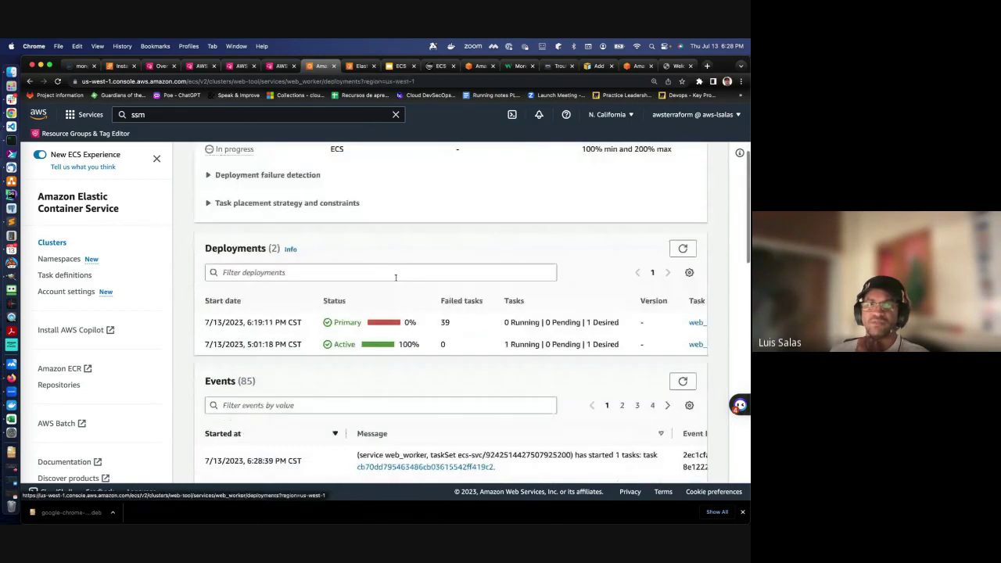
{"action": "double_click", "coordinate": [436, 324]}
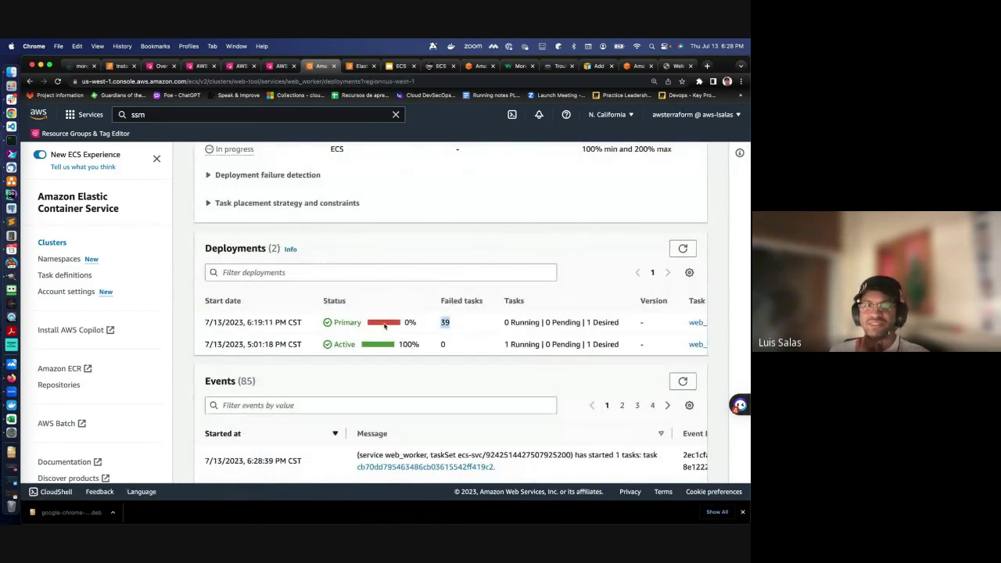
{"action": "scroll", "coordinate": [392, 327], "scroll_direction": "down", "scroll_amount": 1}
{"action": "scroll", "coordinate": [399, 327], "scroll_direction": "up", "scroll_amount": 4}
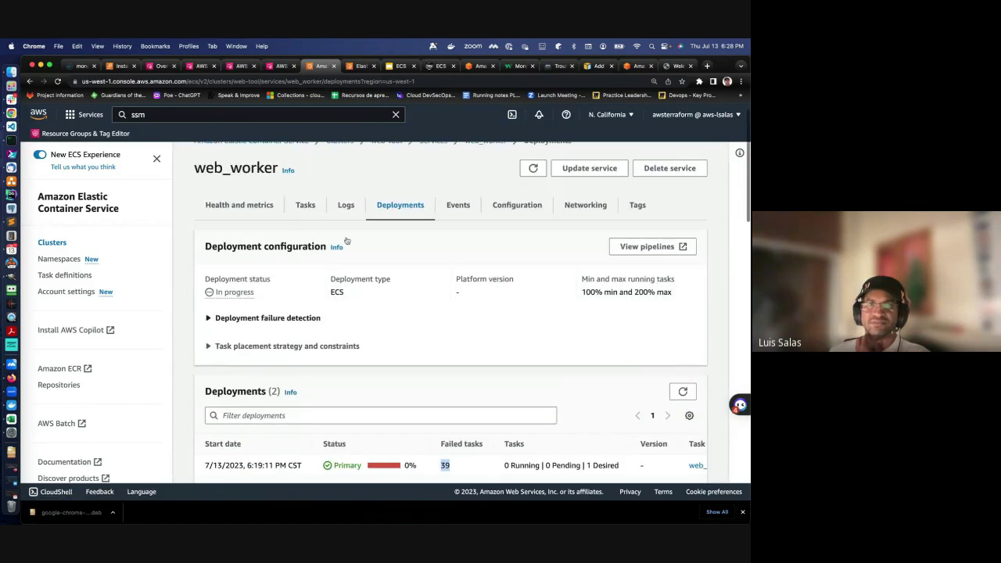
{"action": "left_click", "coordinate": [346, 223]}
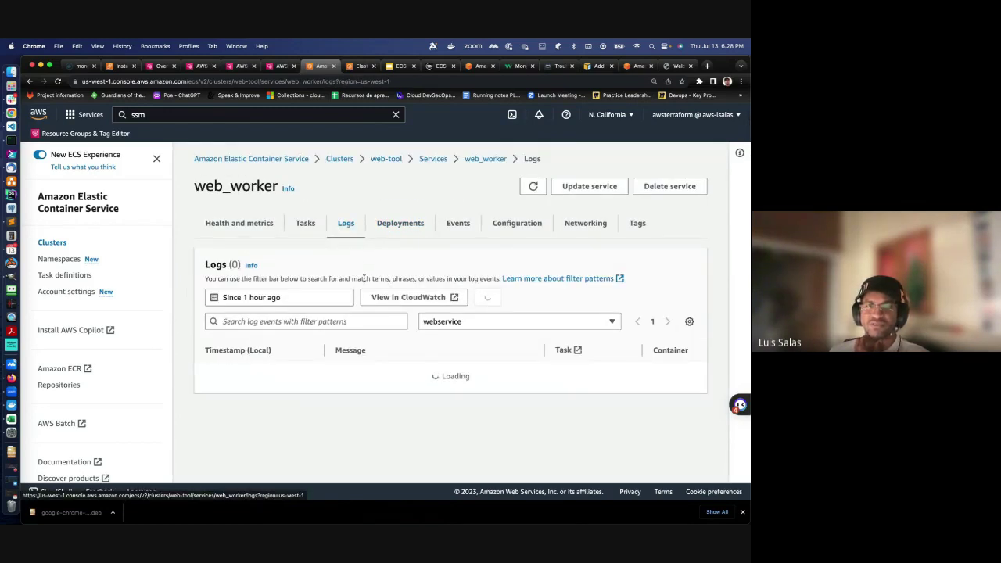
Highlight the HTTP 200 ELB health-check response in the logs, then return to the ECS clusters list
{"action": "scroll", "coordinate": [364, 278], "scroll_direction": "down", "scroll_amount": 3}
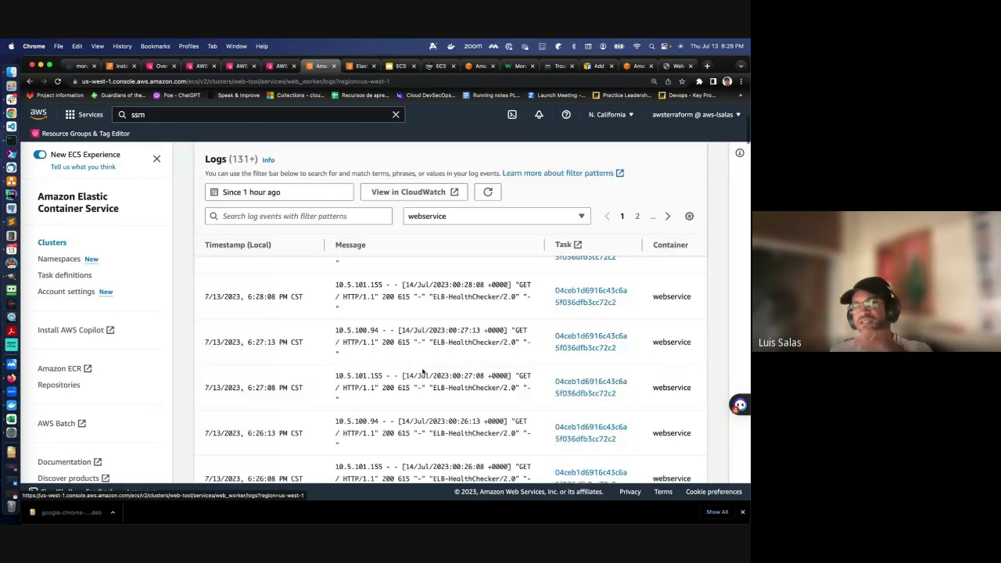
{"action": "scroll", "coordinate": [424, 372], "scroll_direction": "up", "scroll_amount": 1}
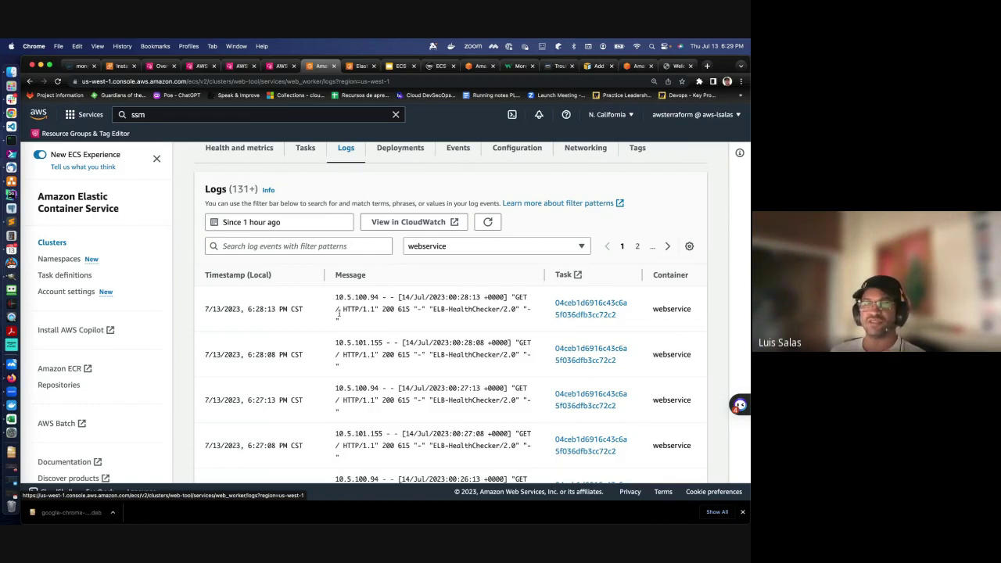
{"action": "left_click_drag", "start_coordinate": [336, 309], "coordinate": [519, 310]}
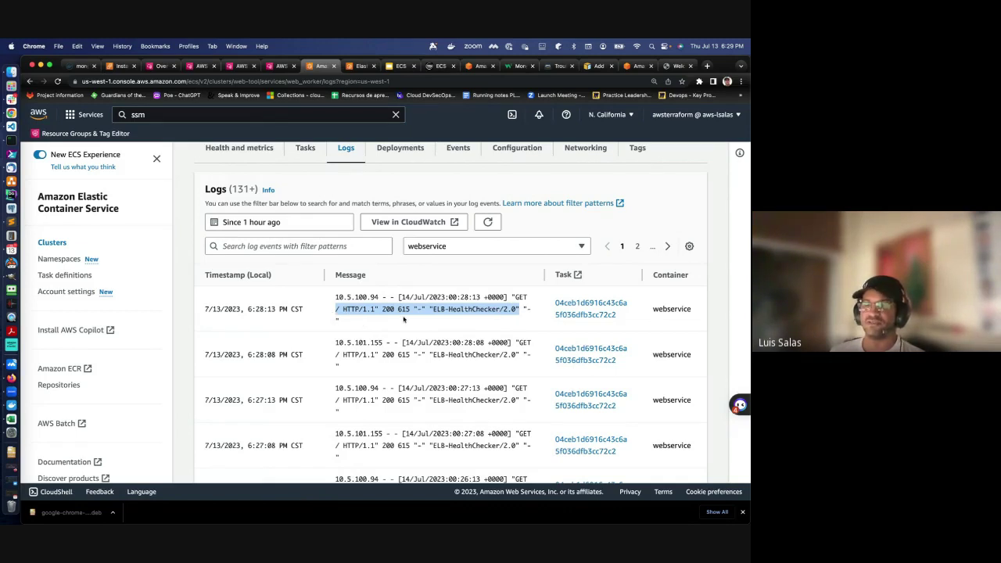
{"action": "scroll", "coordinate": [447, 353], "scroll_direction": "up", "scroll_amount": 2}
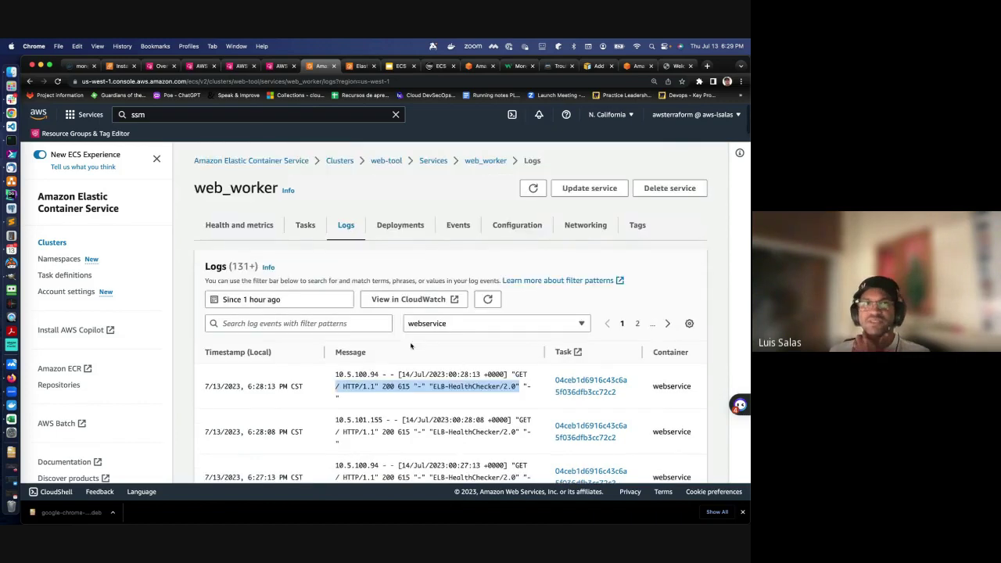
{"action": "left_click", "coordinate": [291, 159]}
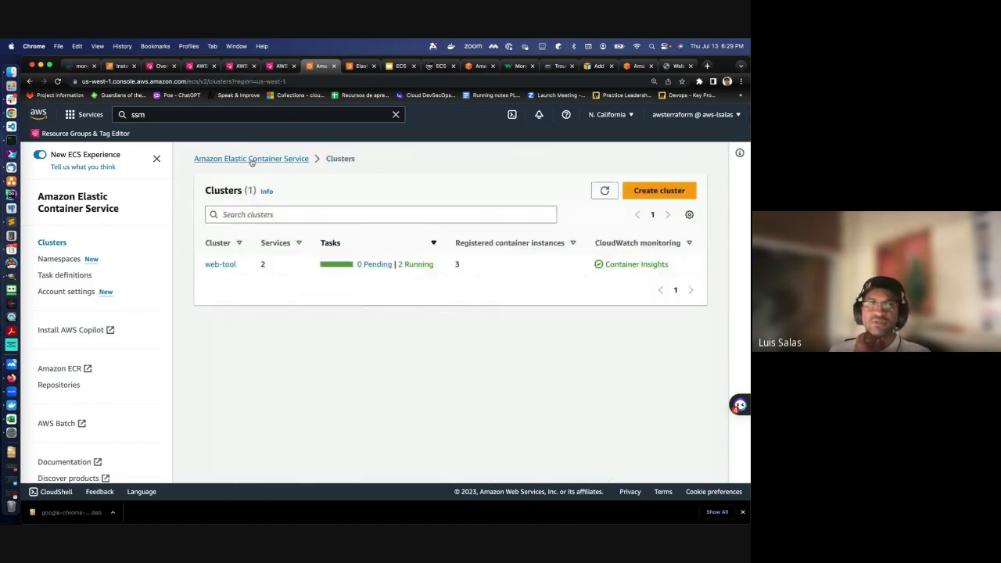
View the web-tool cluster's services, then bring up the web.salasquiel.net nginx tab
{"action": "left_click", "coordinate": [222, 265]}
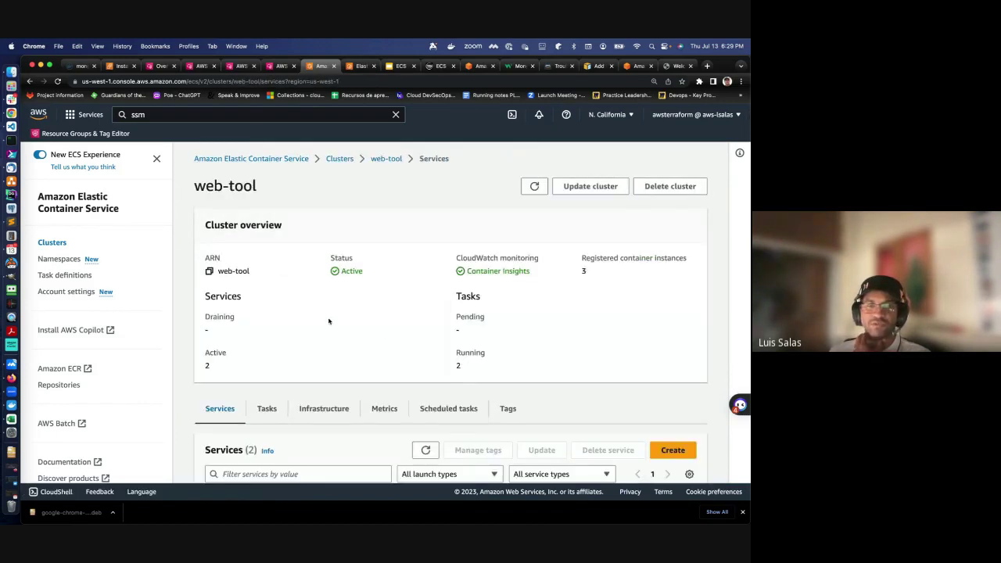
{"action": "scroll", "coordinate": [297, 318], "scroll_direction": "down", "scroll_amount": 1}
{"action": "scroll", "coordinate": [278, 316], "scroll_direction": "down", "scroll_amount": 1}
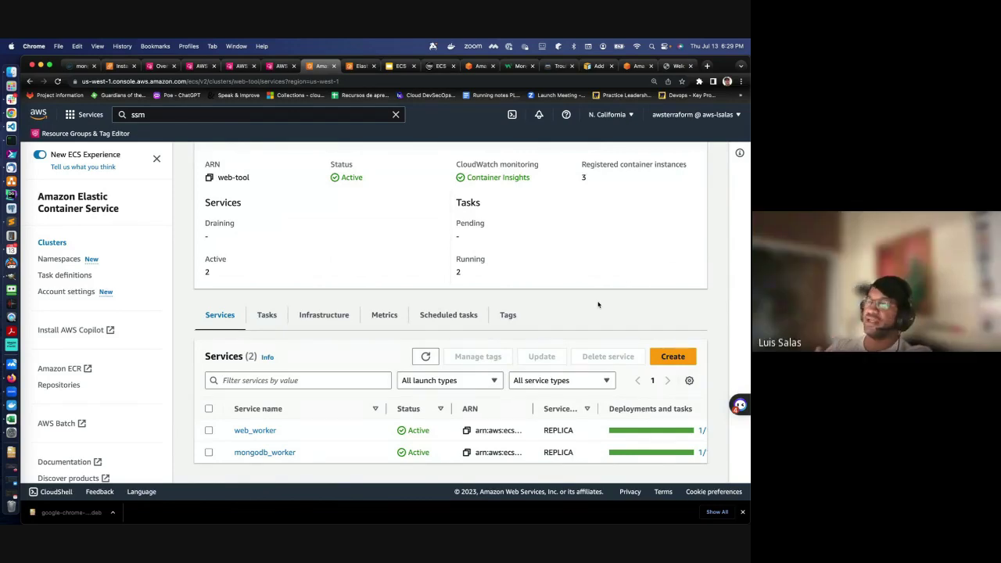
{"action": "left_click", "coordinate": [676, 66]}
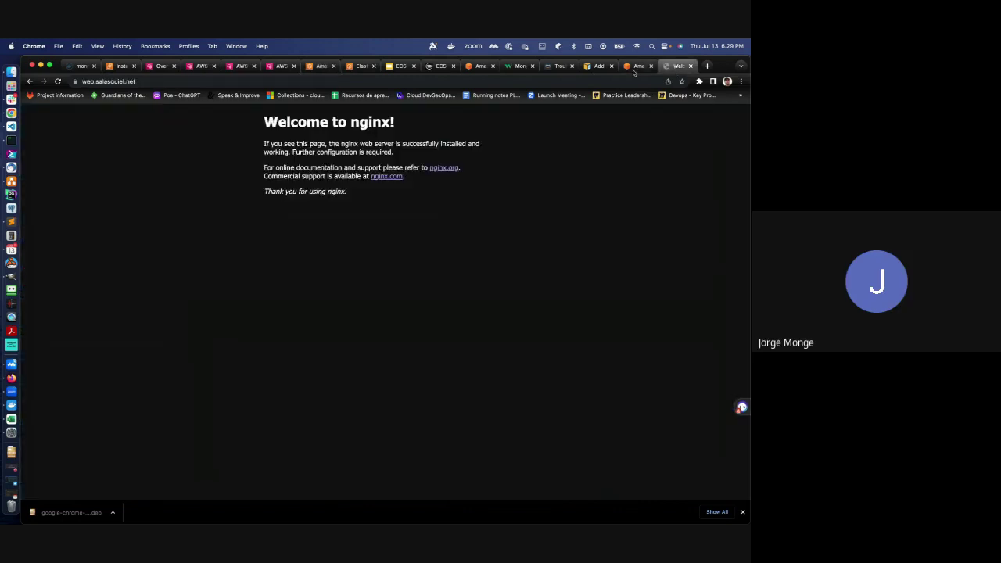
{"action": "left_click", "coordinate": [58, 81]}
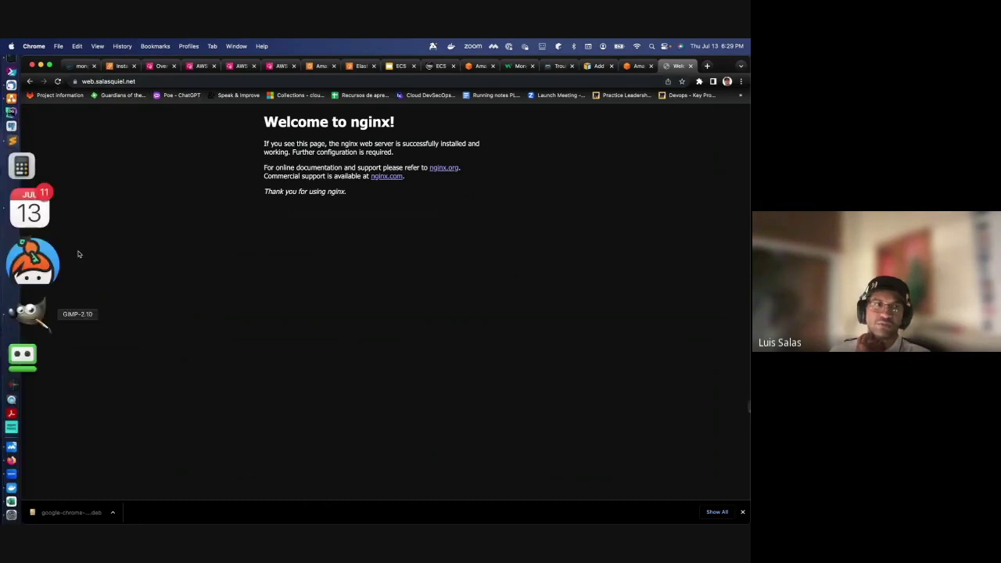
Load web.salasquiel.net in a new Firefox window
{"action": "left_click", "coordinate": [14, 380]}
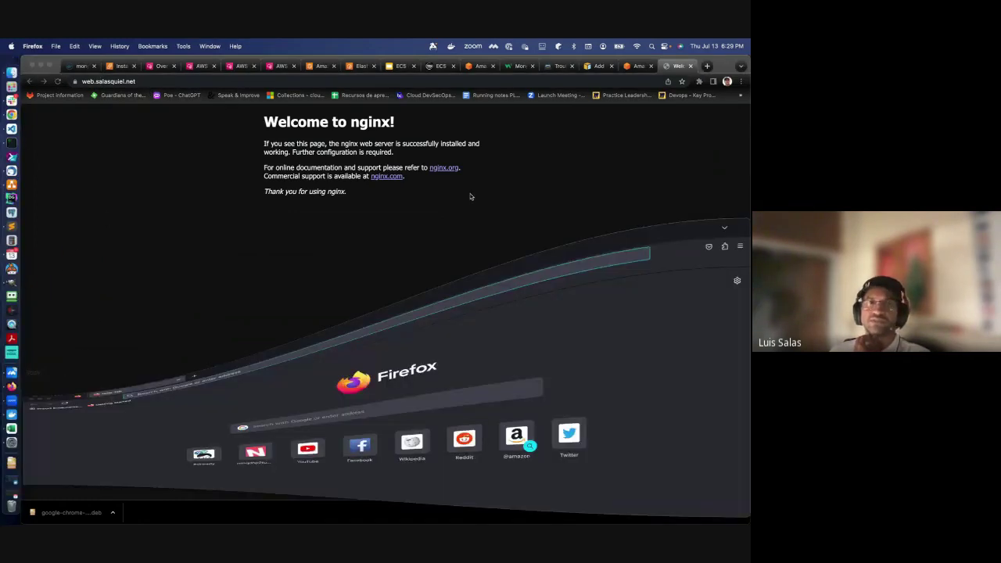
{"action": "left_click", "coordinate": [201, 246]}
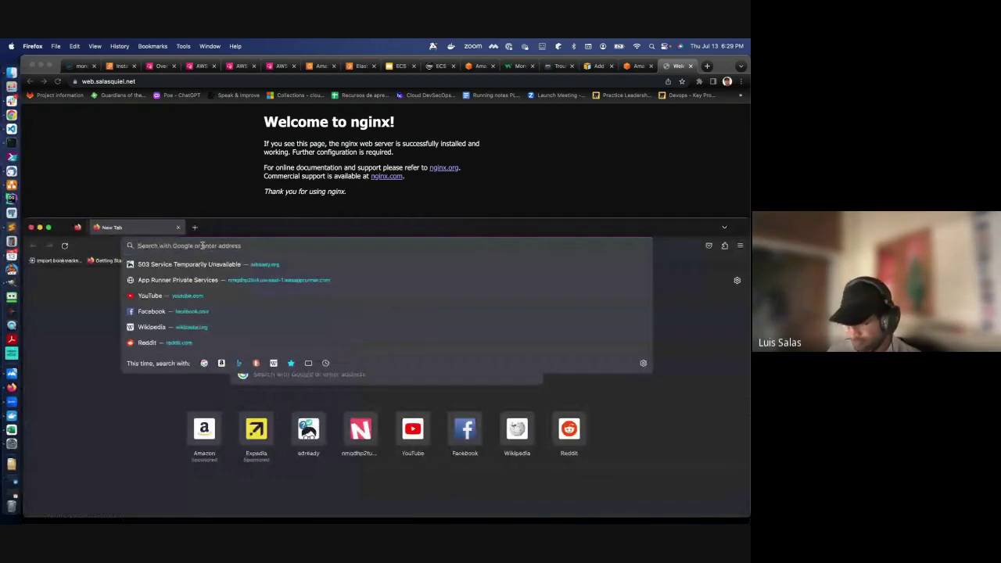
{"action": "type", "text": "web.s"}
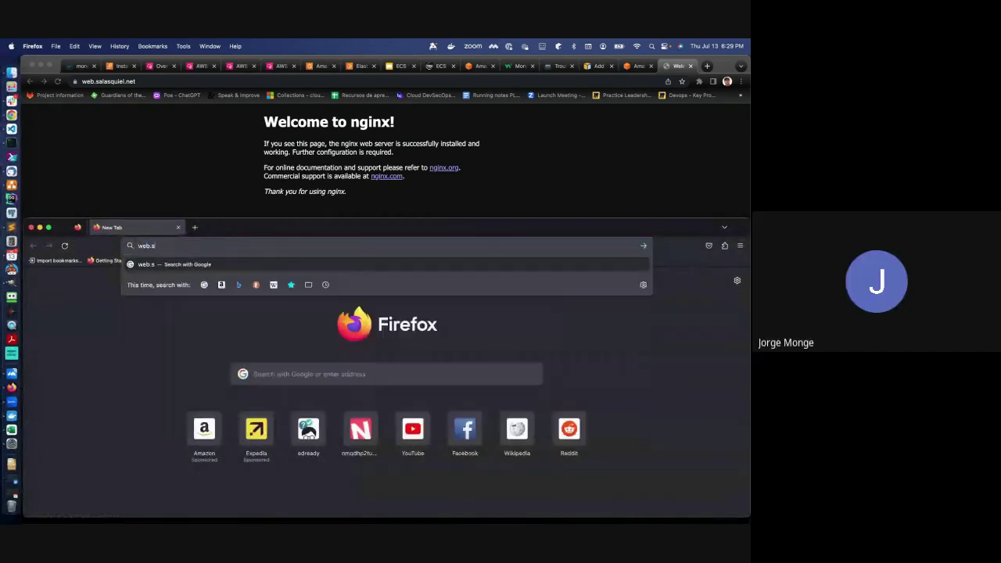
{"action": "type", "text": "alasquiel.net"}
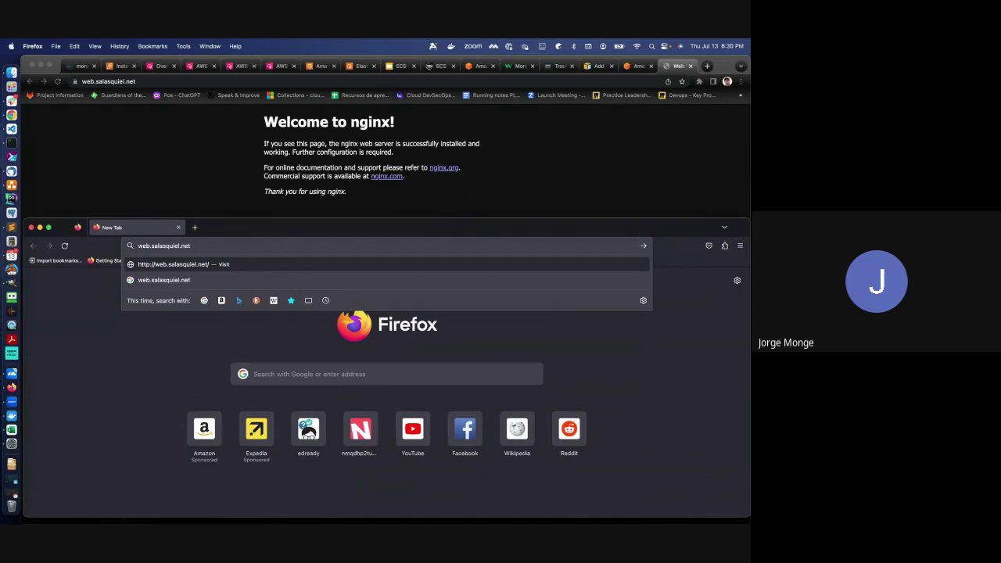
{"action": "key", "text": "Return"}
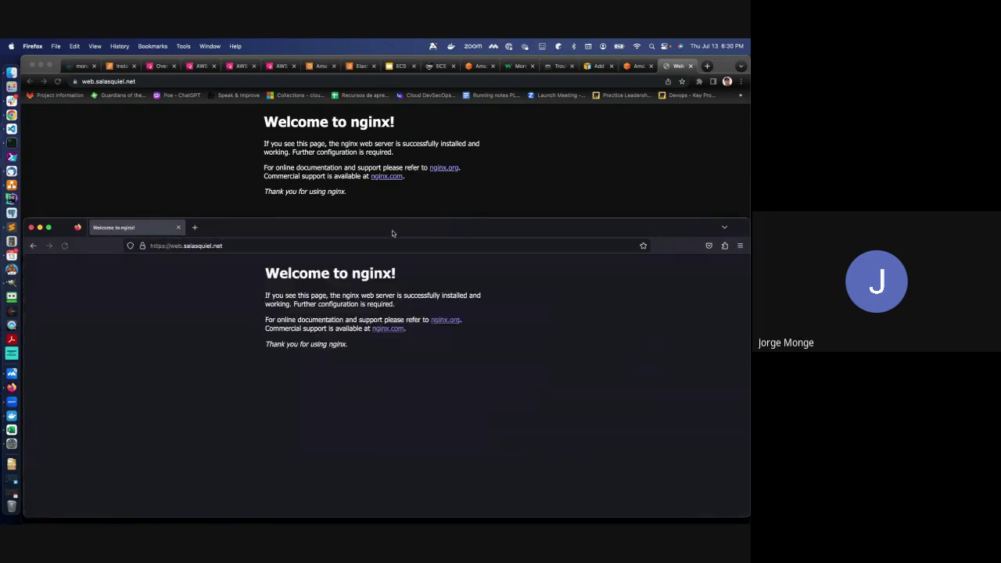
Reposition the Firefox window showing the nginx welcome page, then close it
{"action": "left_click_drag", "start_coordinate": [393, 233], "coordinate": [399, 159]}
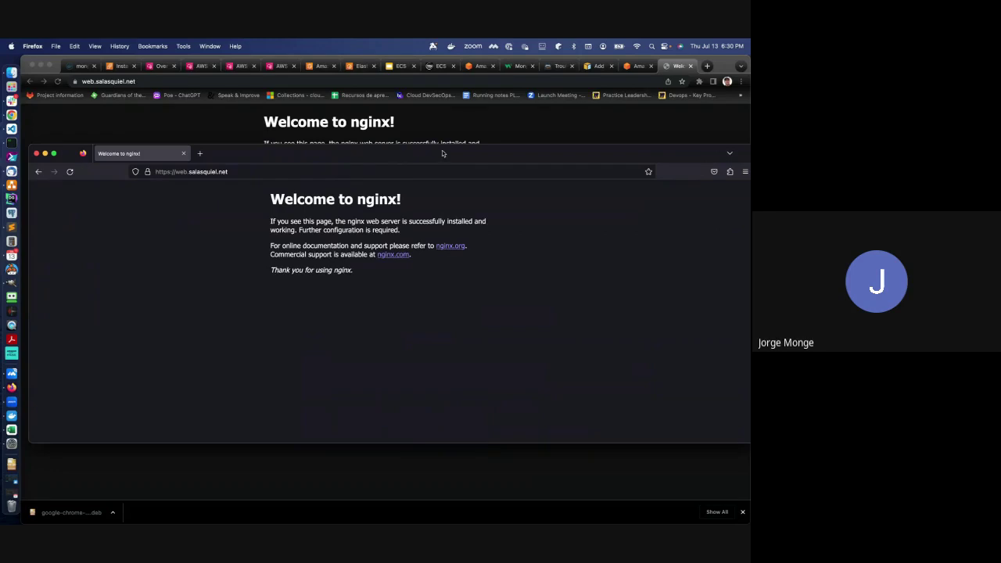
{"action": "left_click_drag", "start_coordinate": [745, 149], "coordinate": [608, 149]}
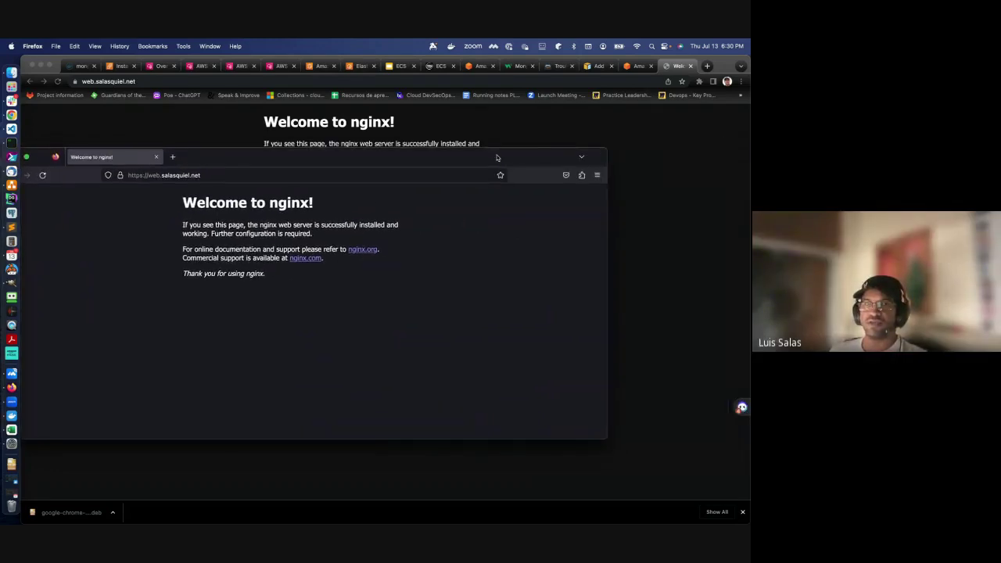
{"action": "left_click_drag", "start_coordinate": [499, 156], "coordinate": [571, 156]}
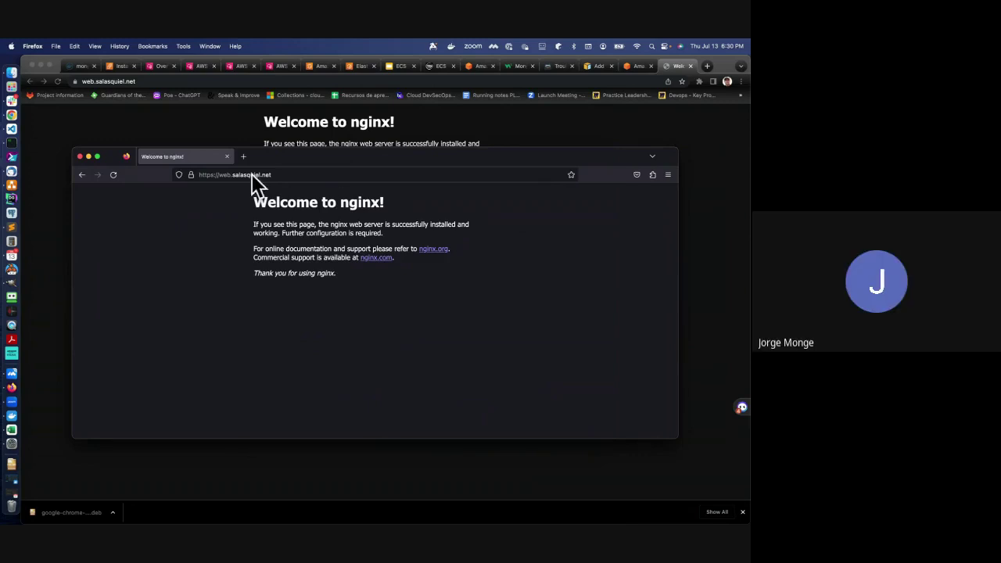
{"action": "left_click", "coordinate": [80, 157]}
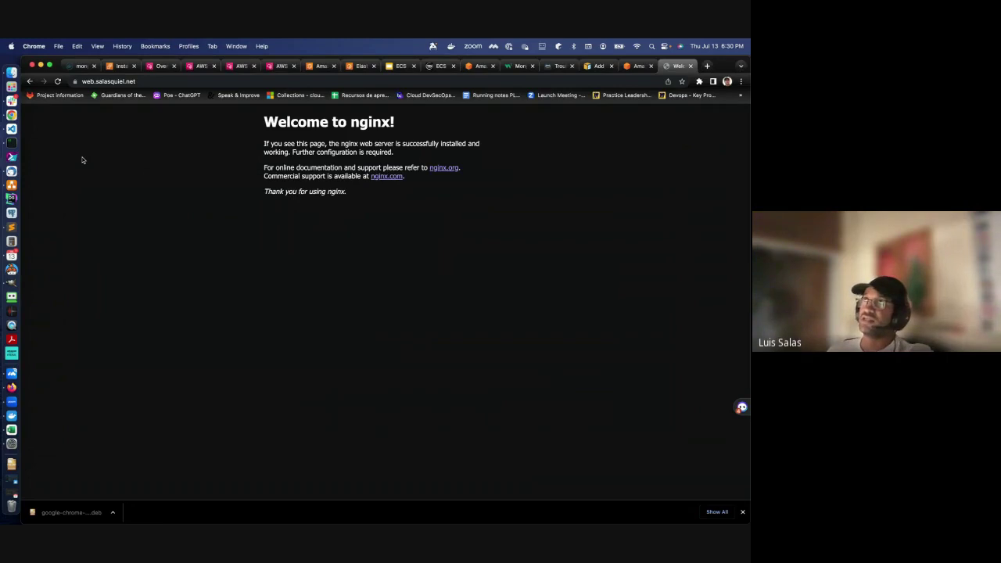